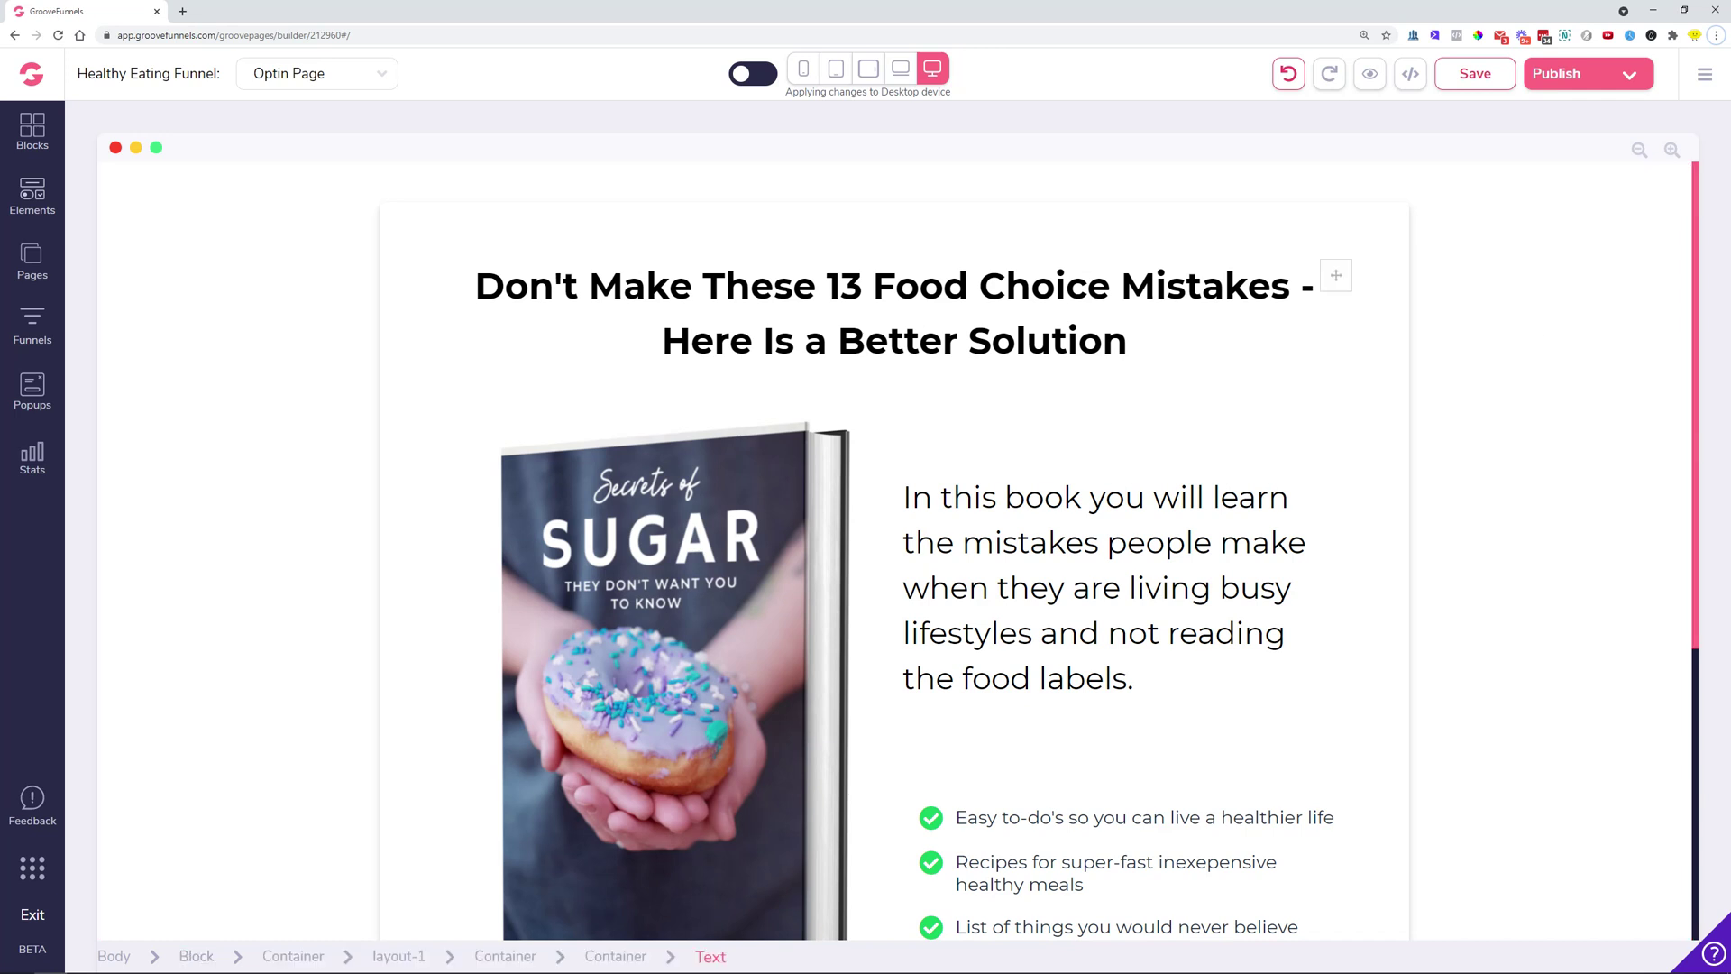
- Rename the page's opt-in block as Optin
click(155, 227)
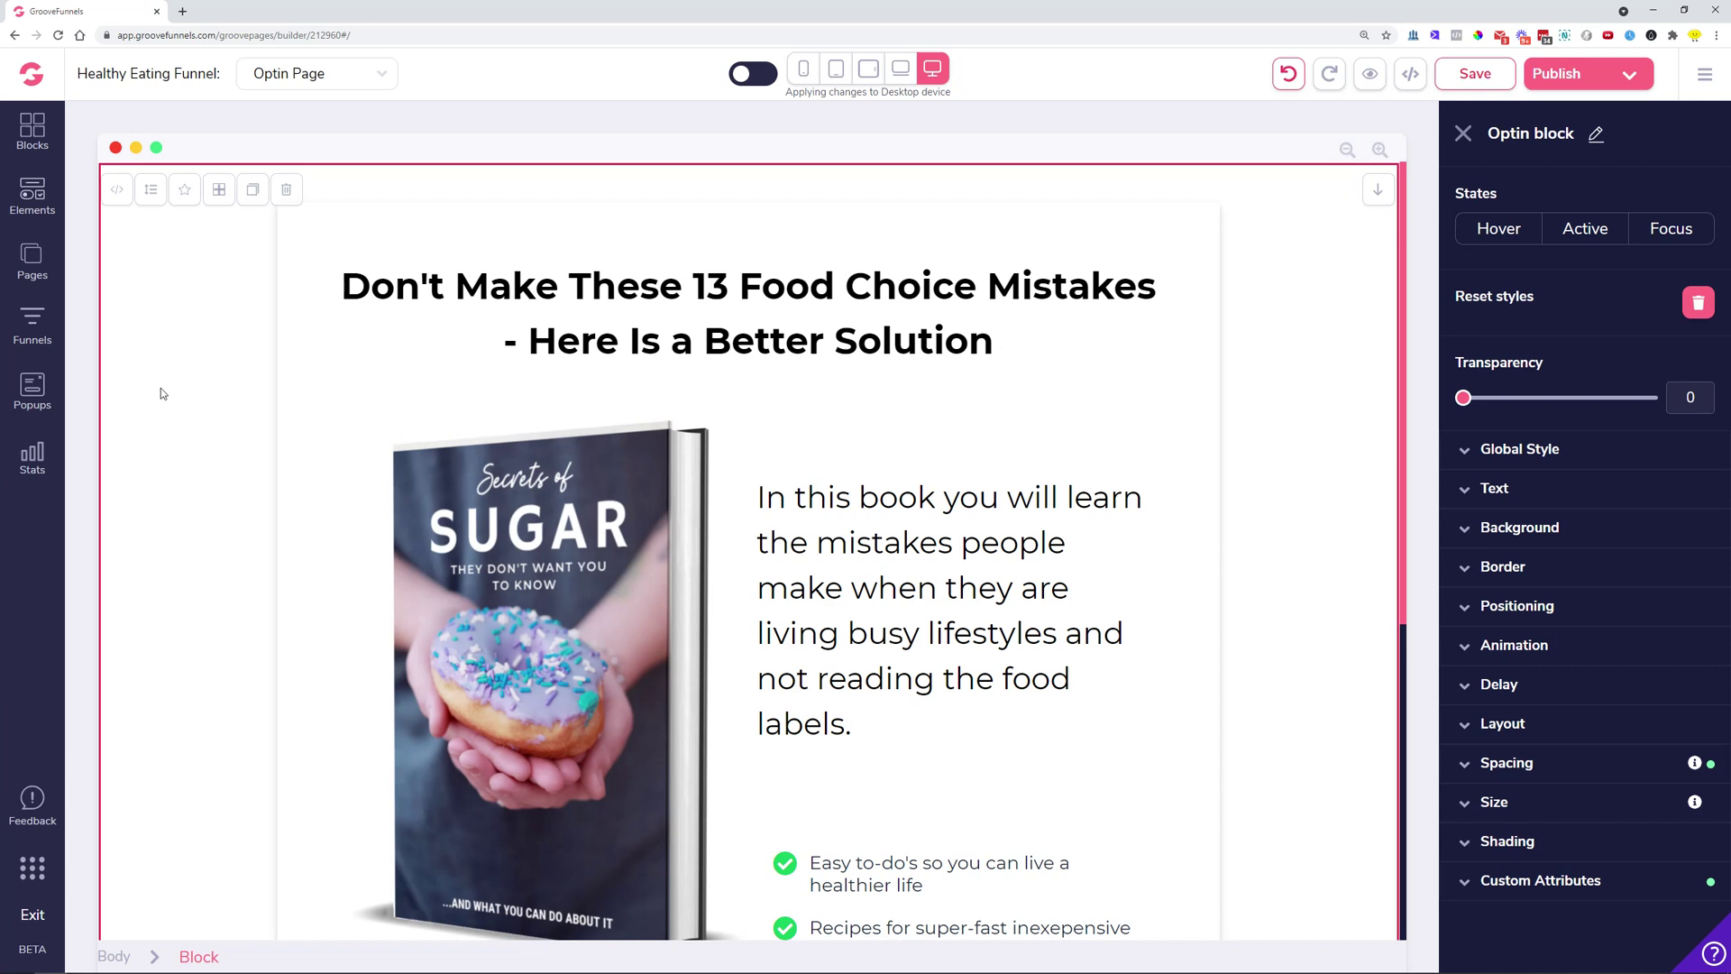
click(1595, 134)
drag(1575, 134, 1479, 146)
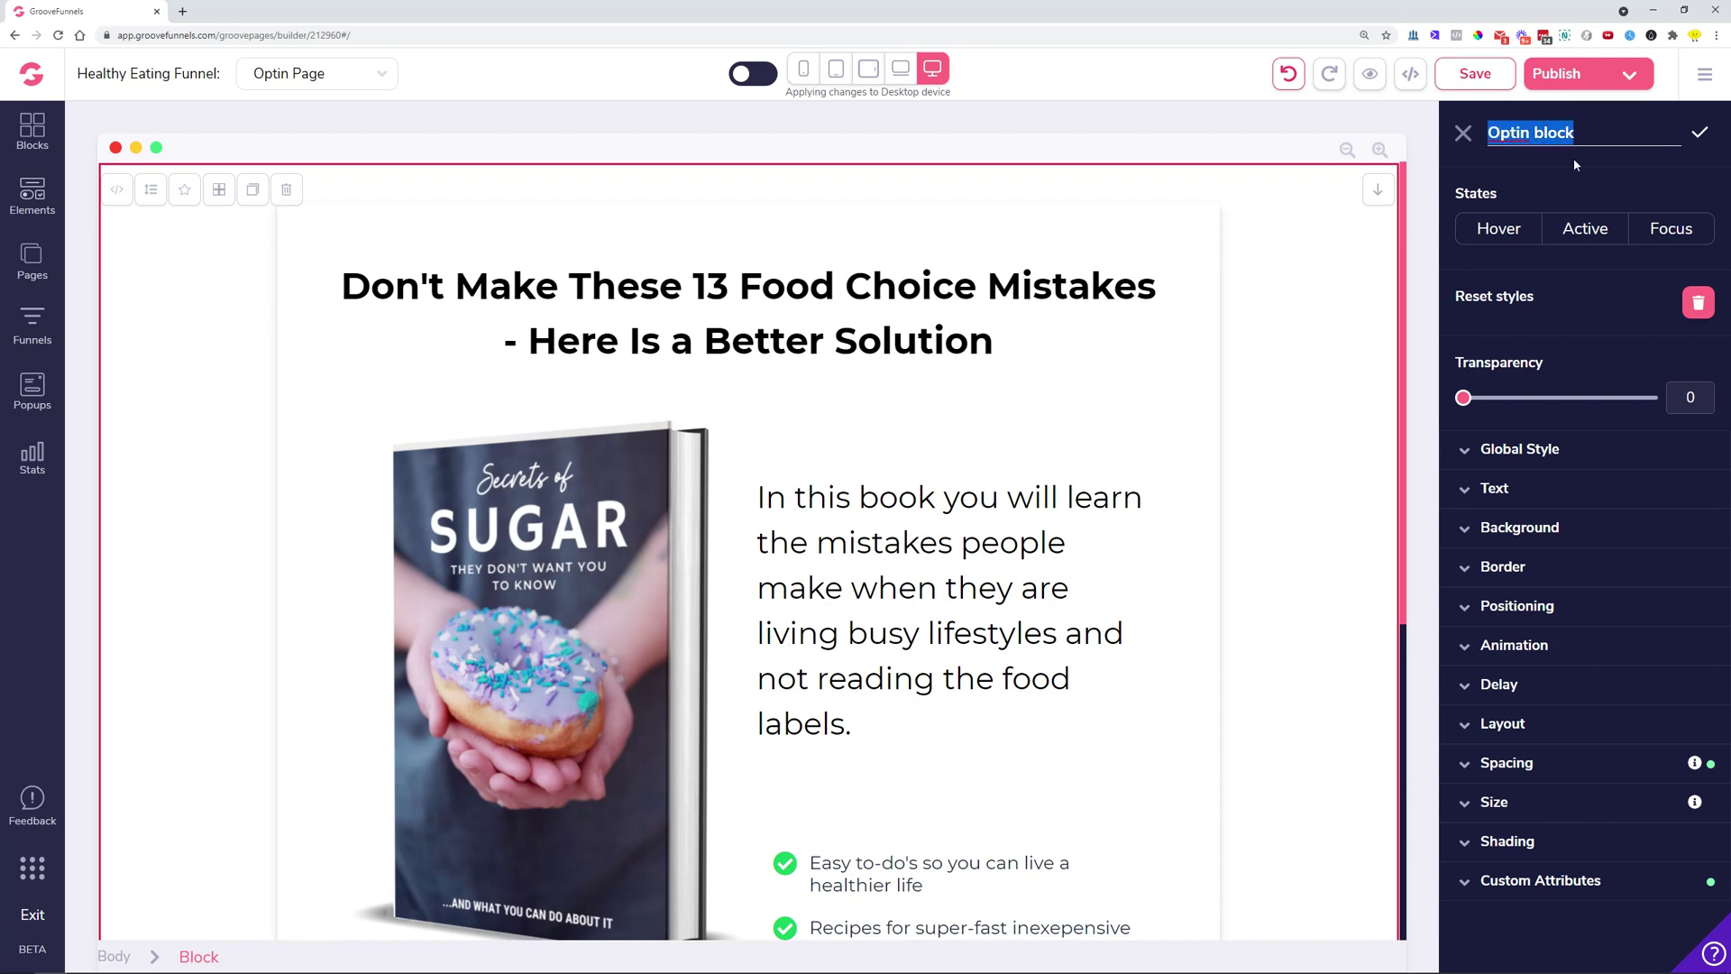
key(End)
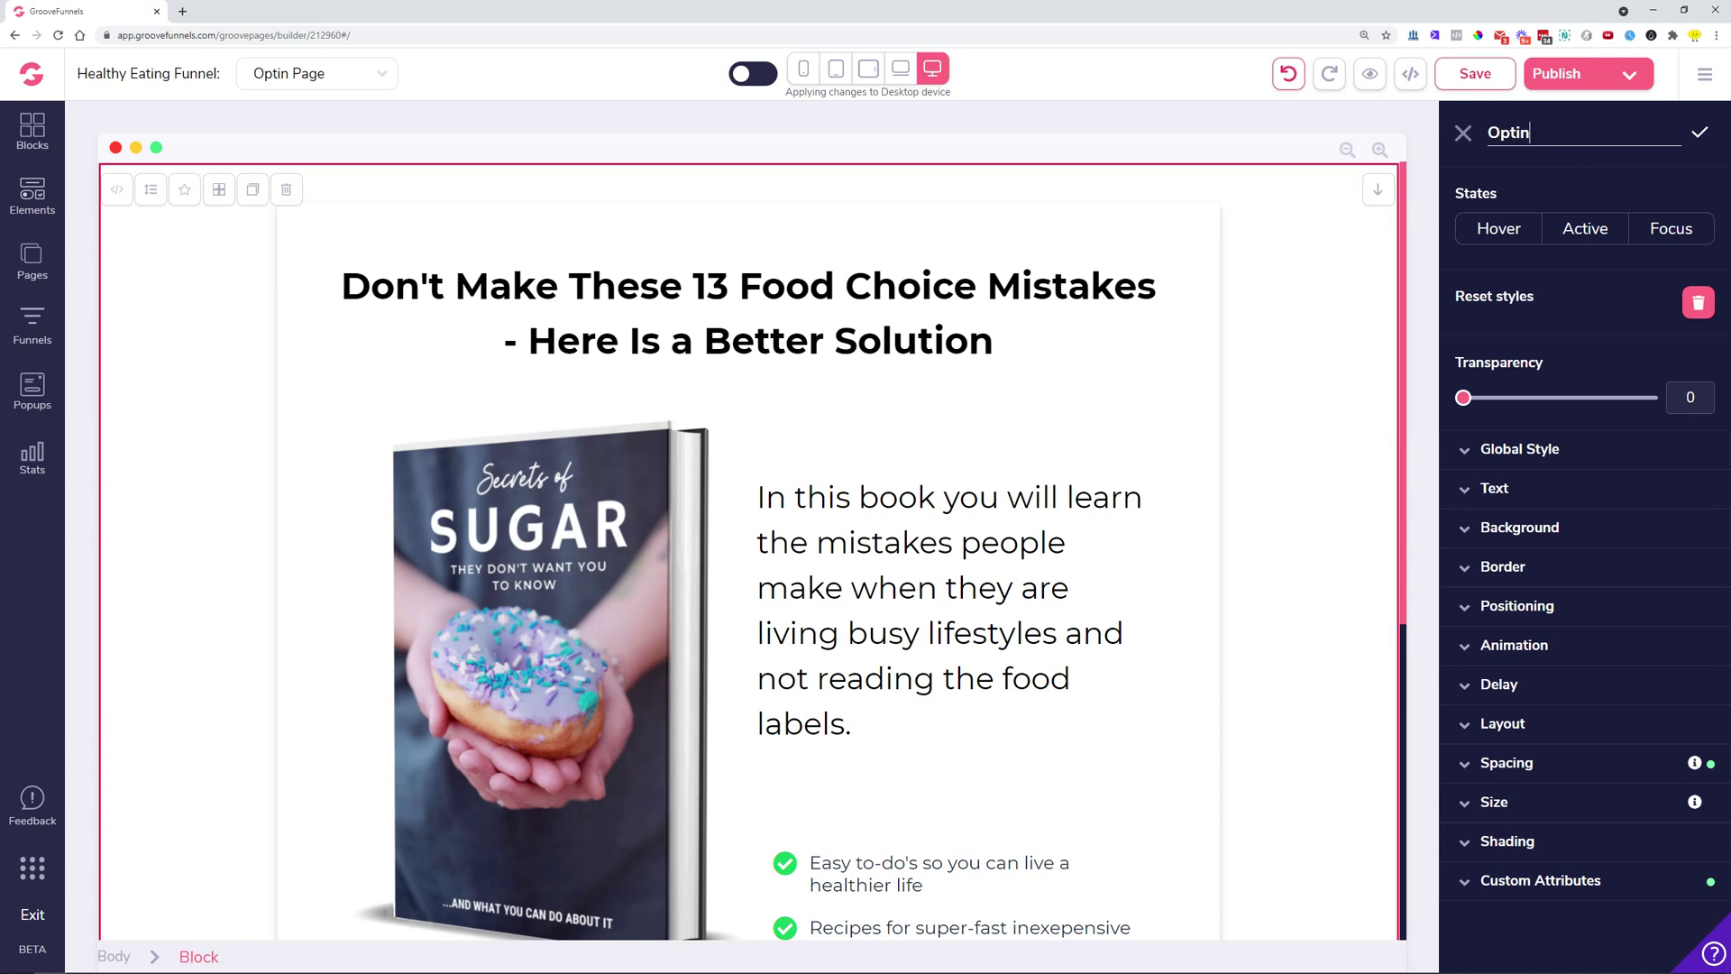
click(1700, 135)
- Link the "Yes, Show Me A Better Way" button to the Optin block instead of a URL and apply the update
scroll(837, 656, down, 5)
click(801, 718)
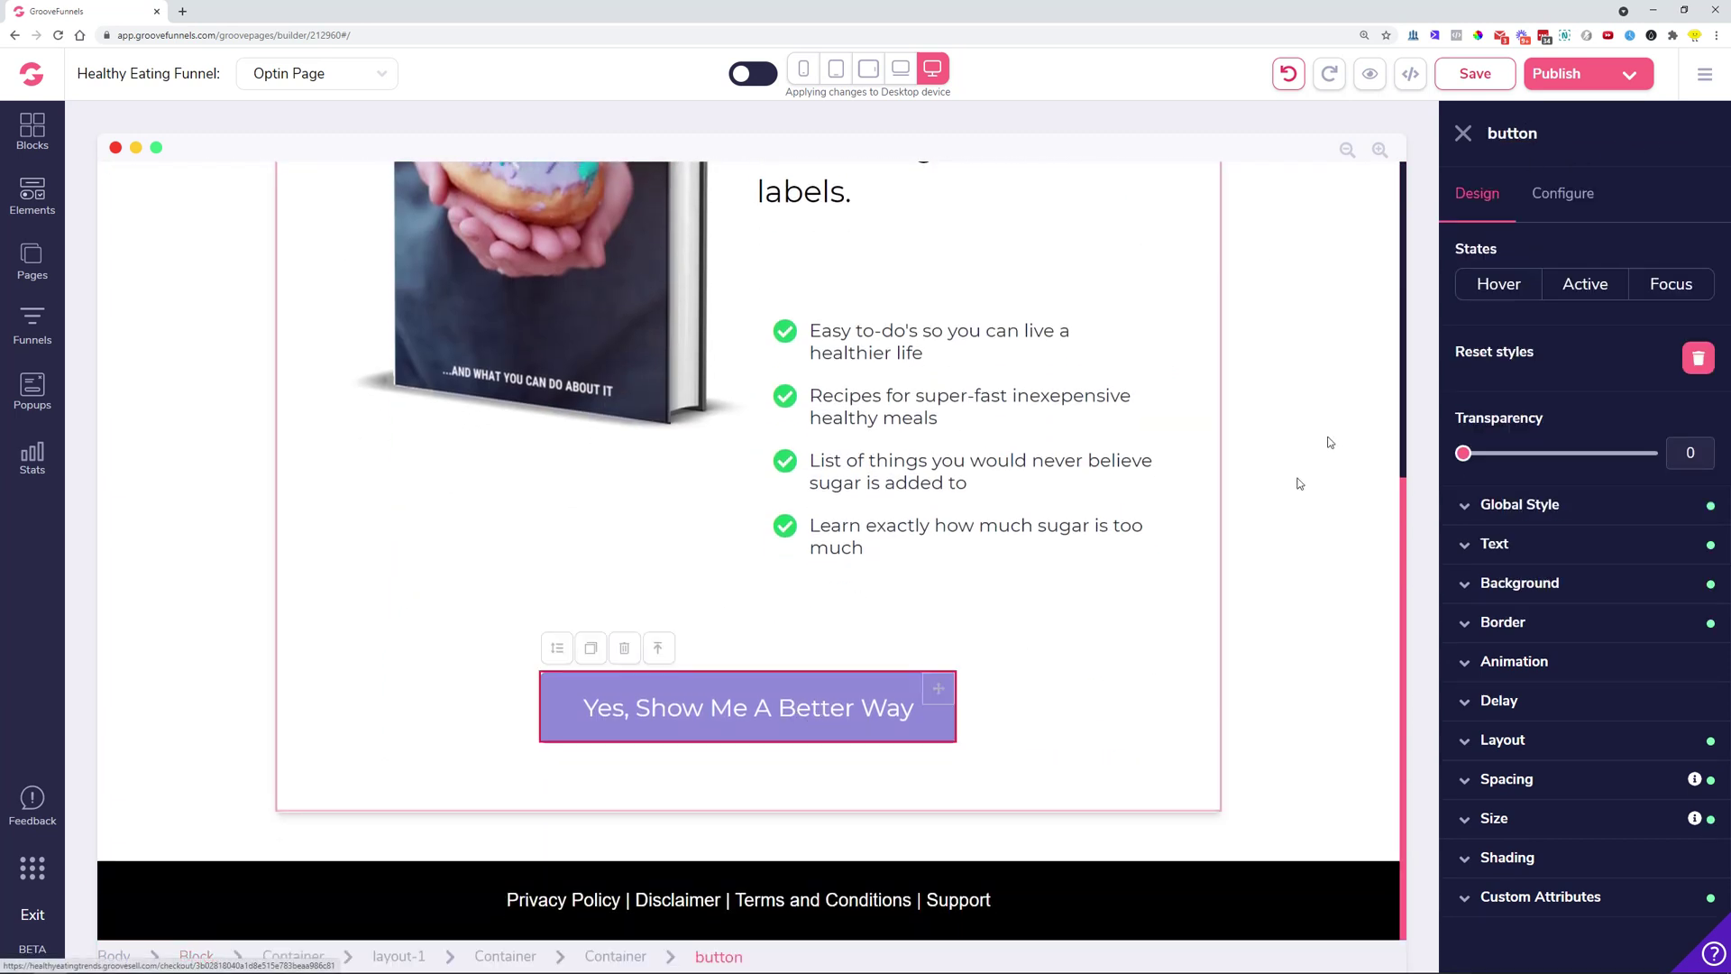
click(1564, 205)
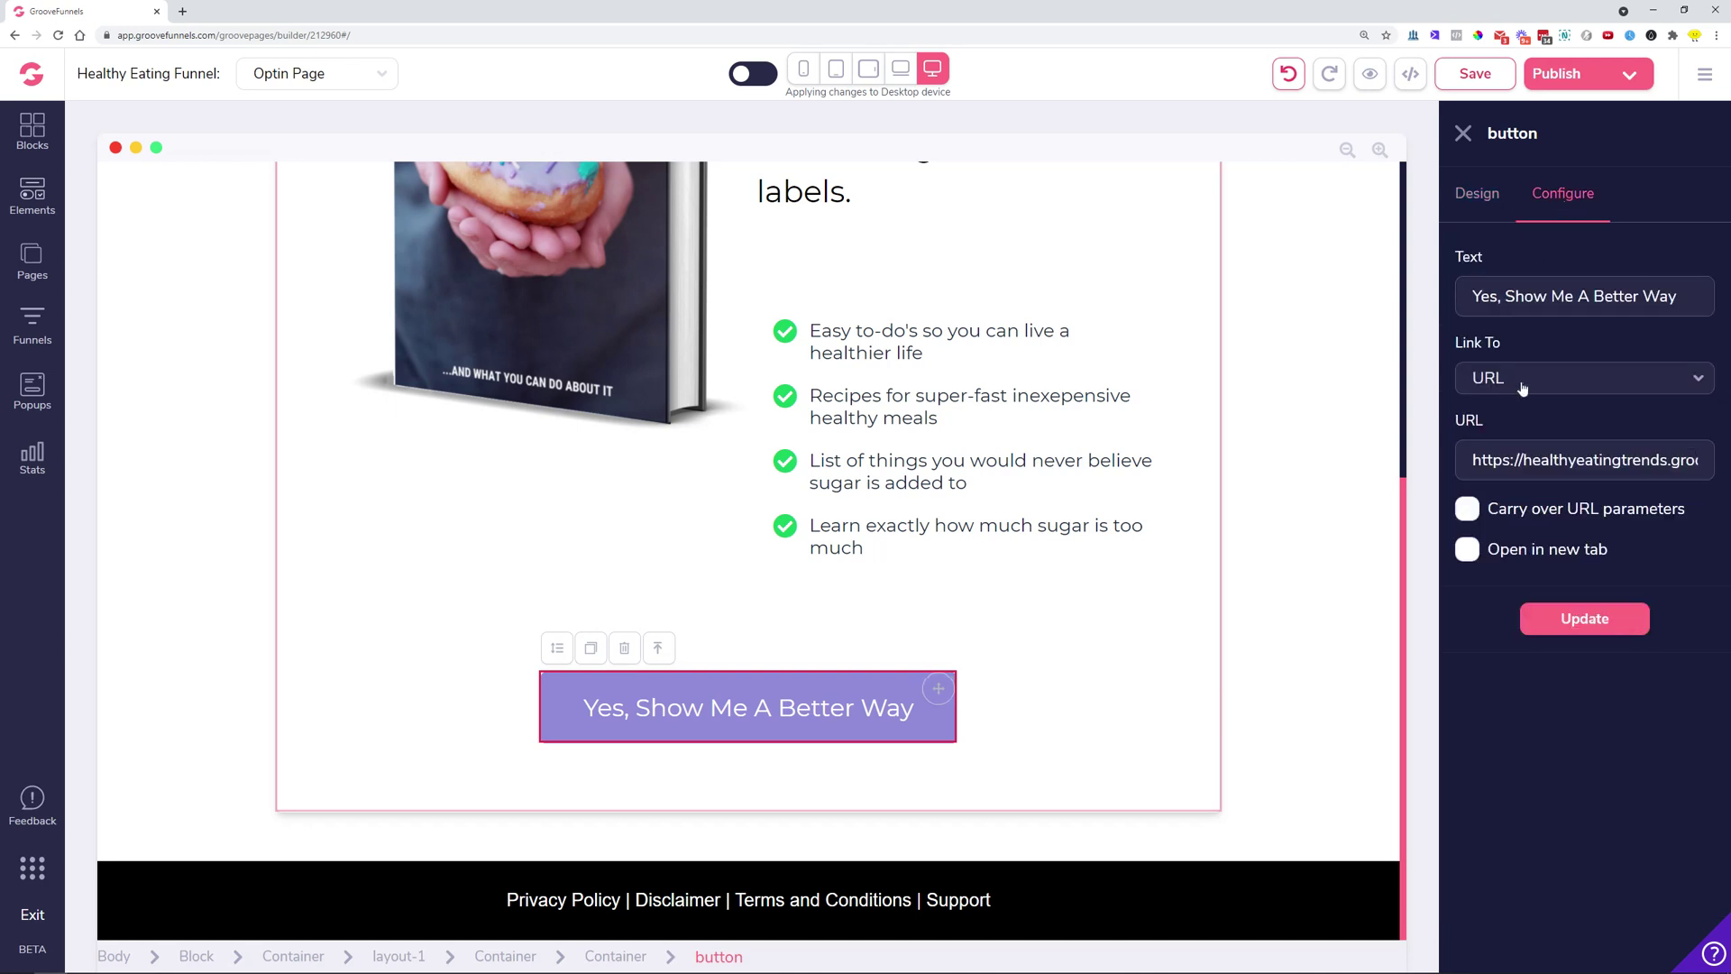
click(1522, 388)
click(1504, 539)
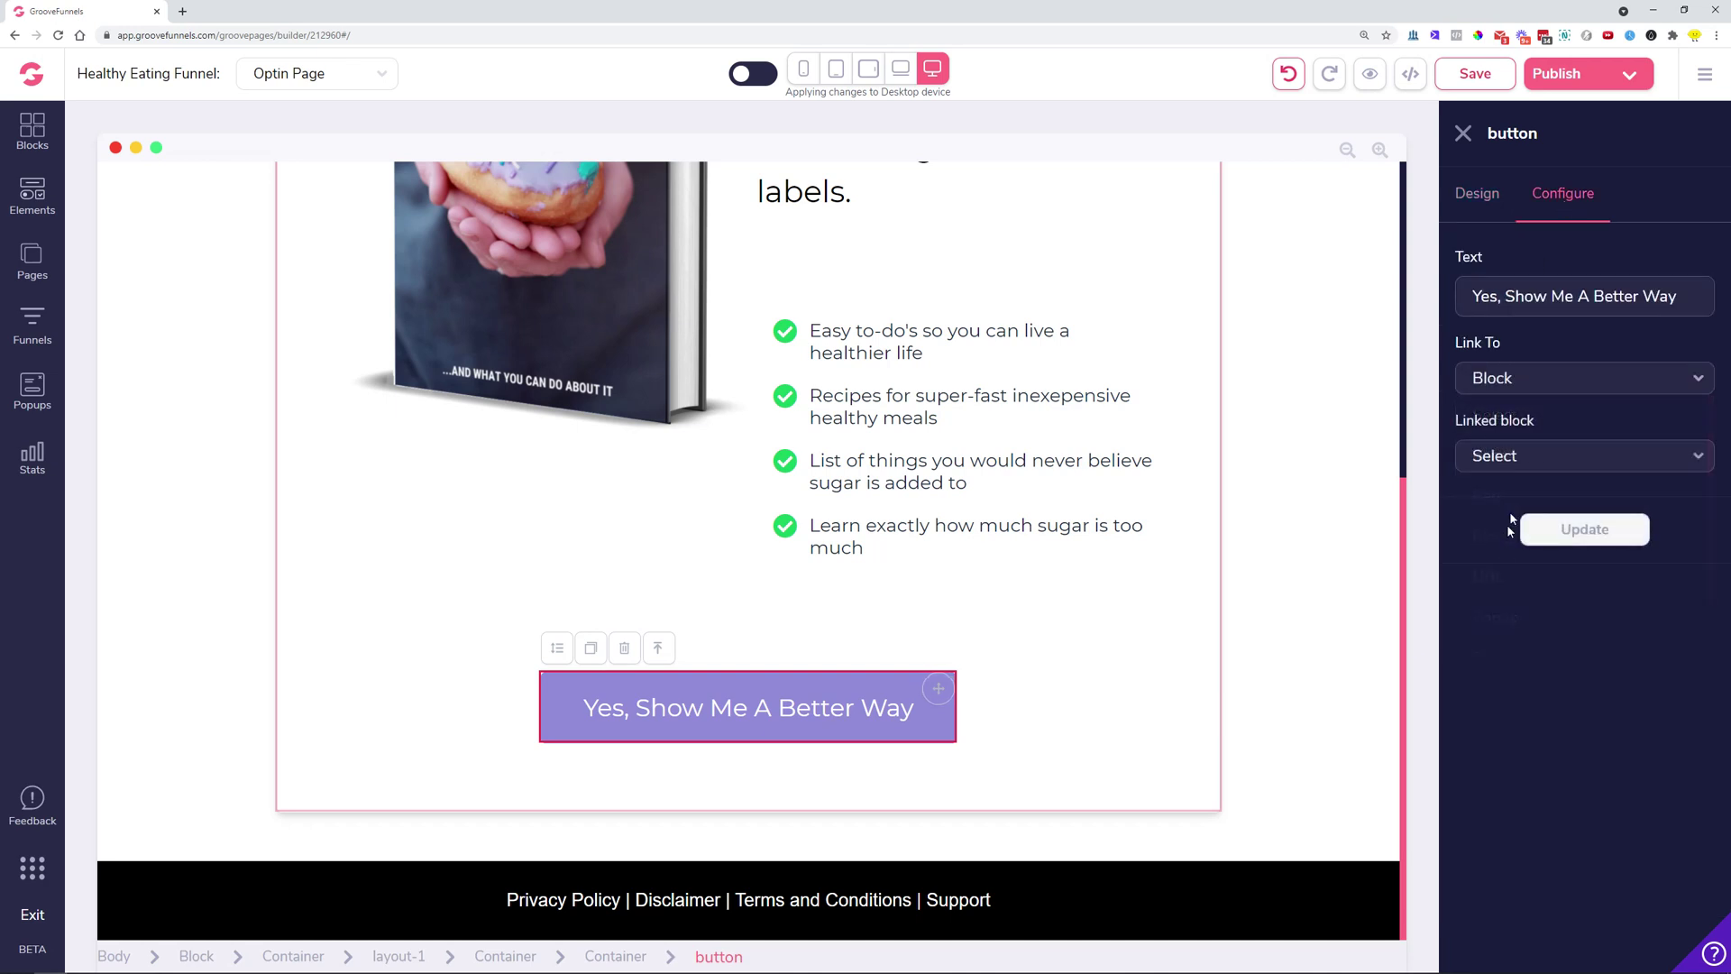
click(1510, 460)
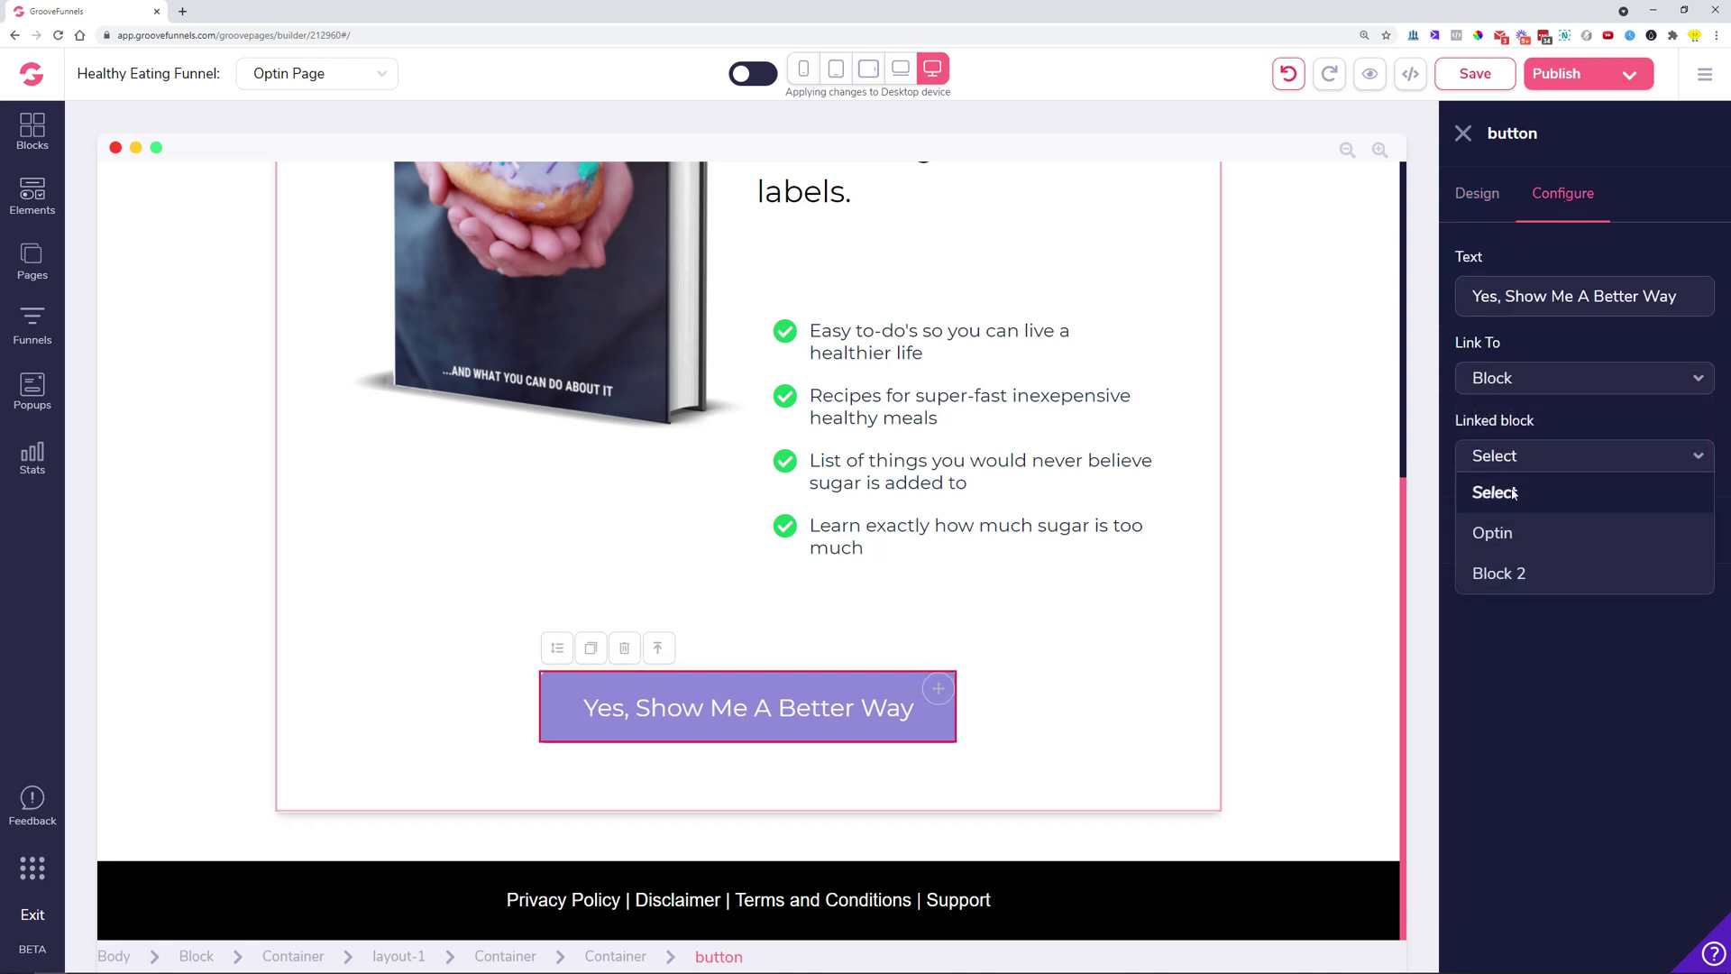
click(1493, 533)
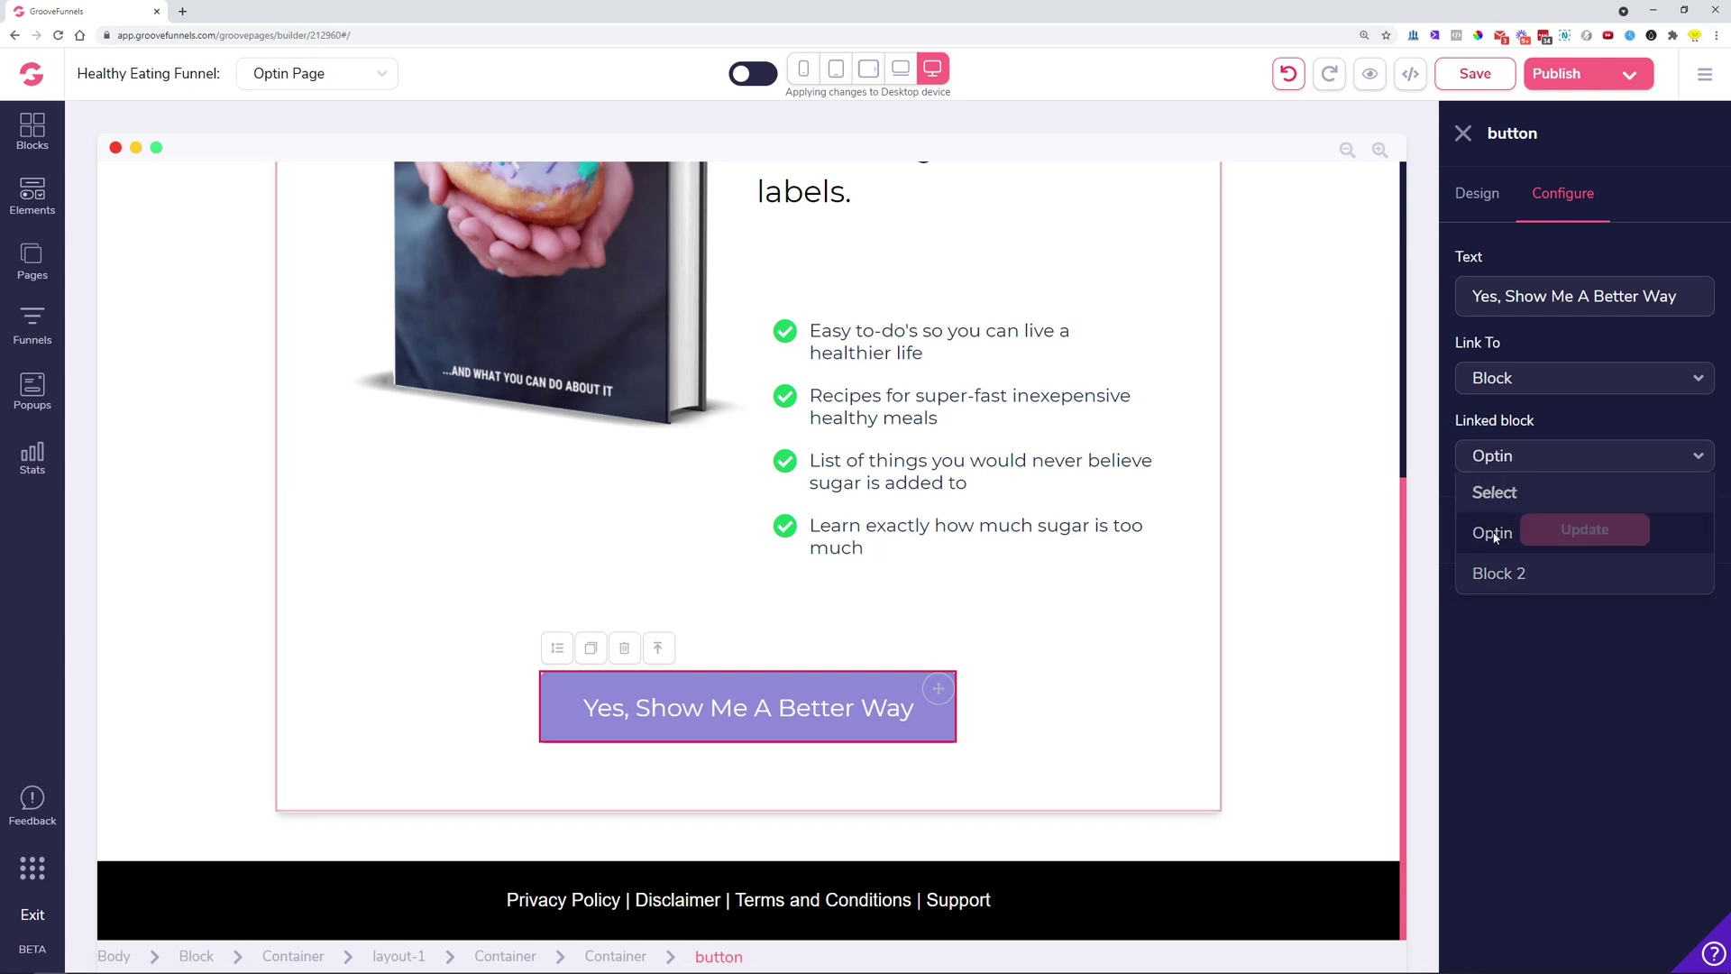
scroll(916, 355, up, 6)
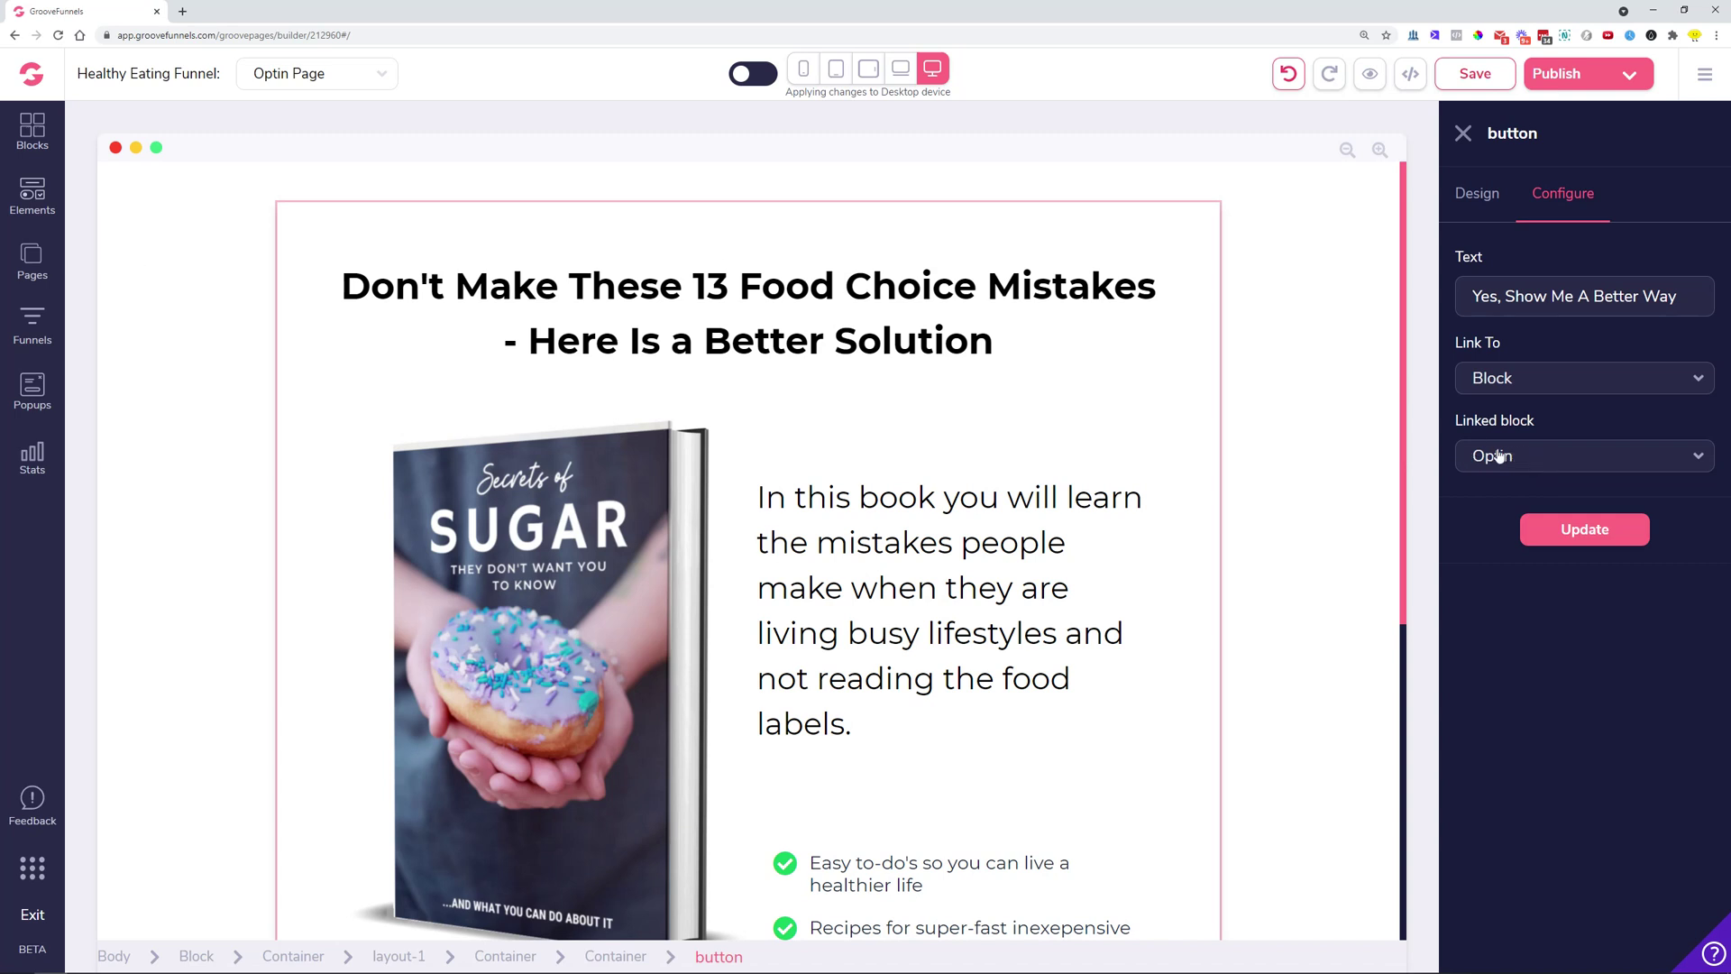
click(1608, 533)
- Set the book cover image's top margin to 40 and close its settings
click(490, 609)
scroll(667, 584, down, 2)
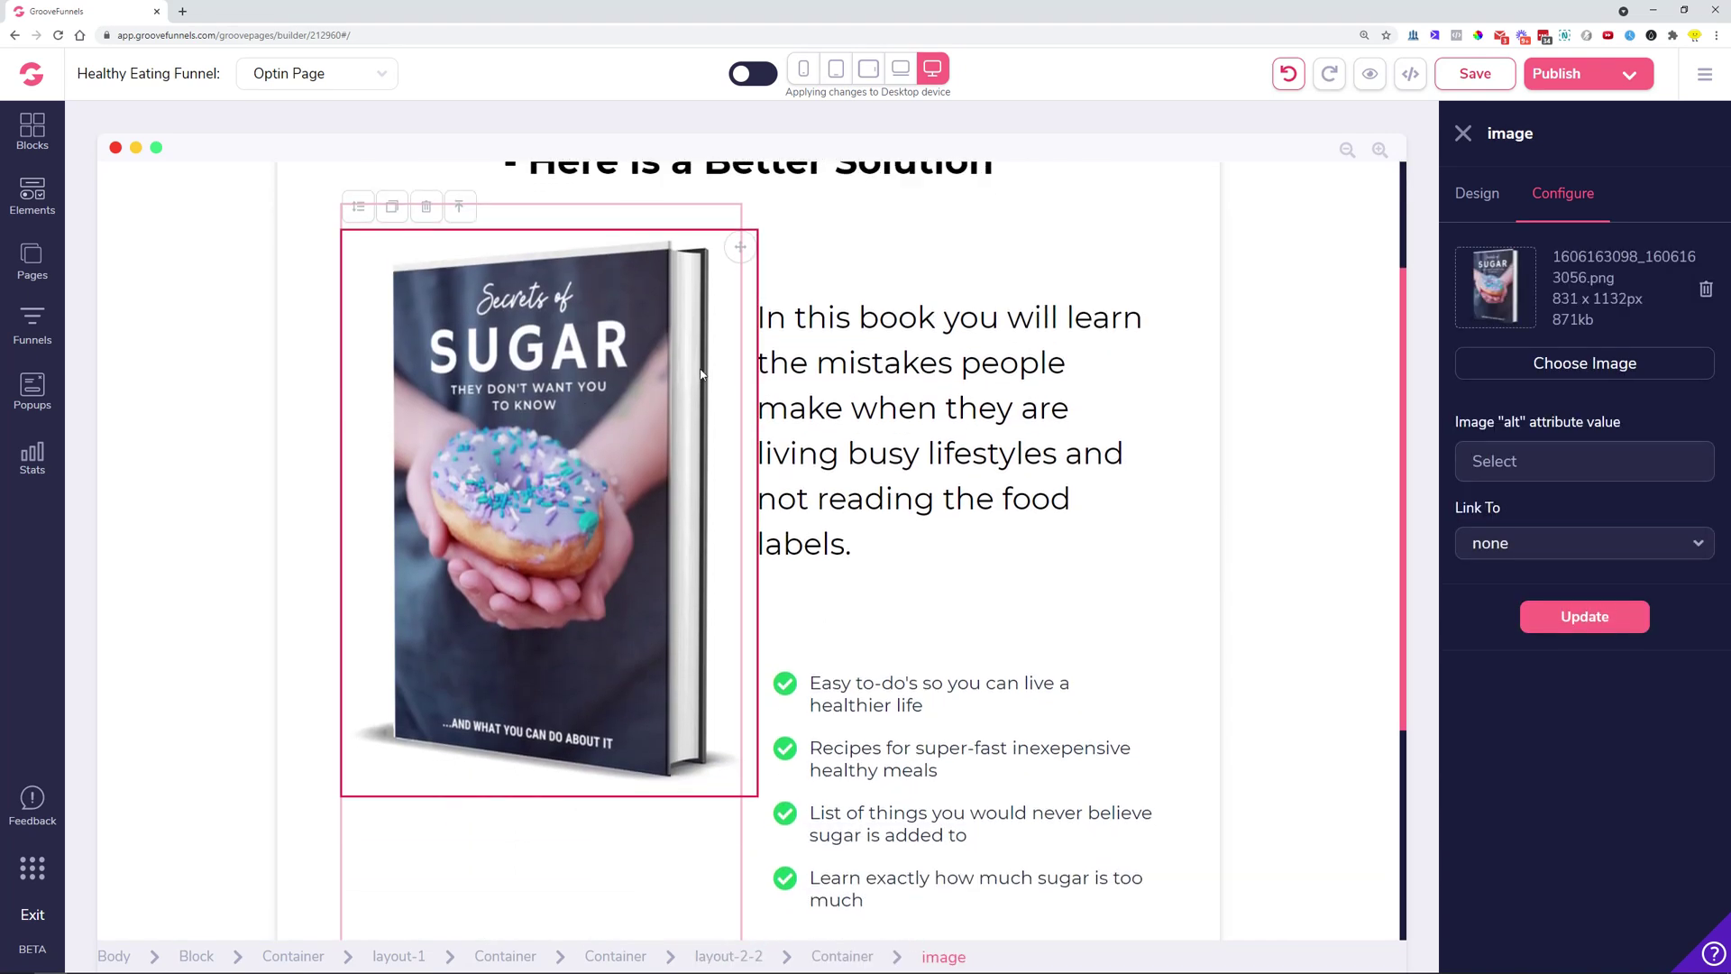
click(359, 211)
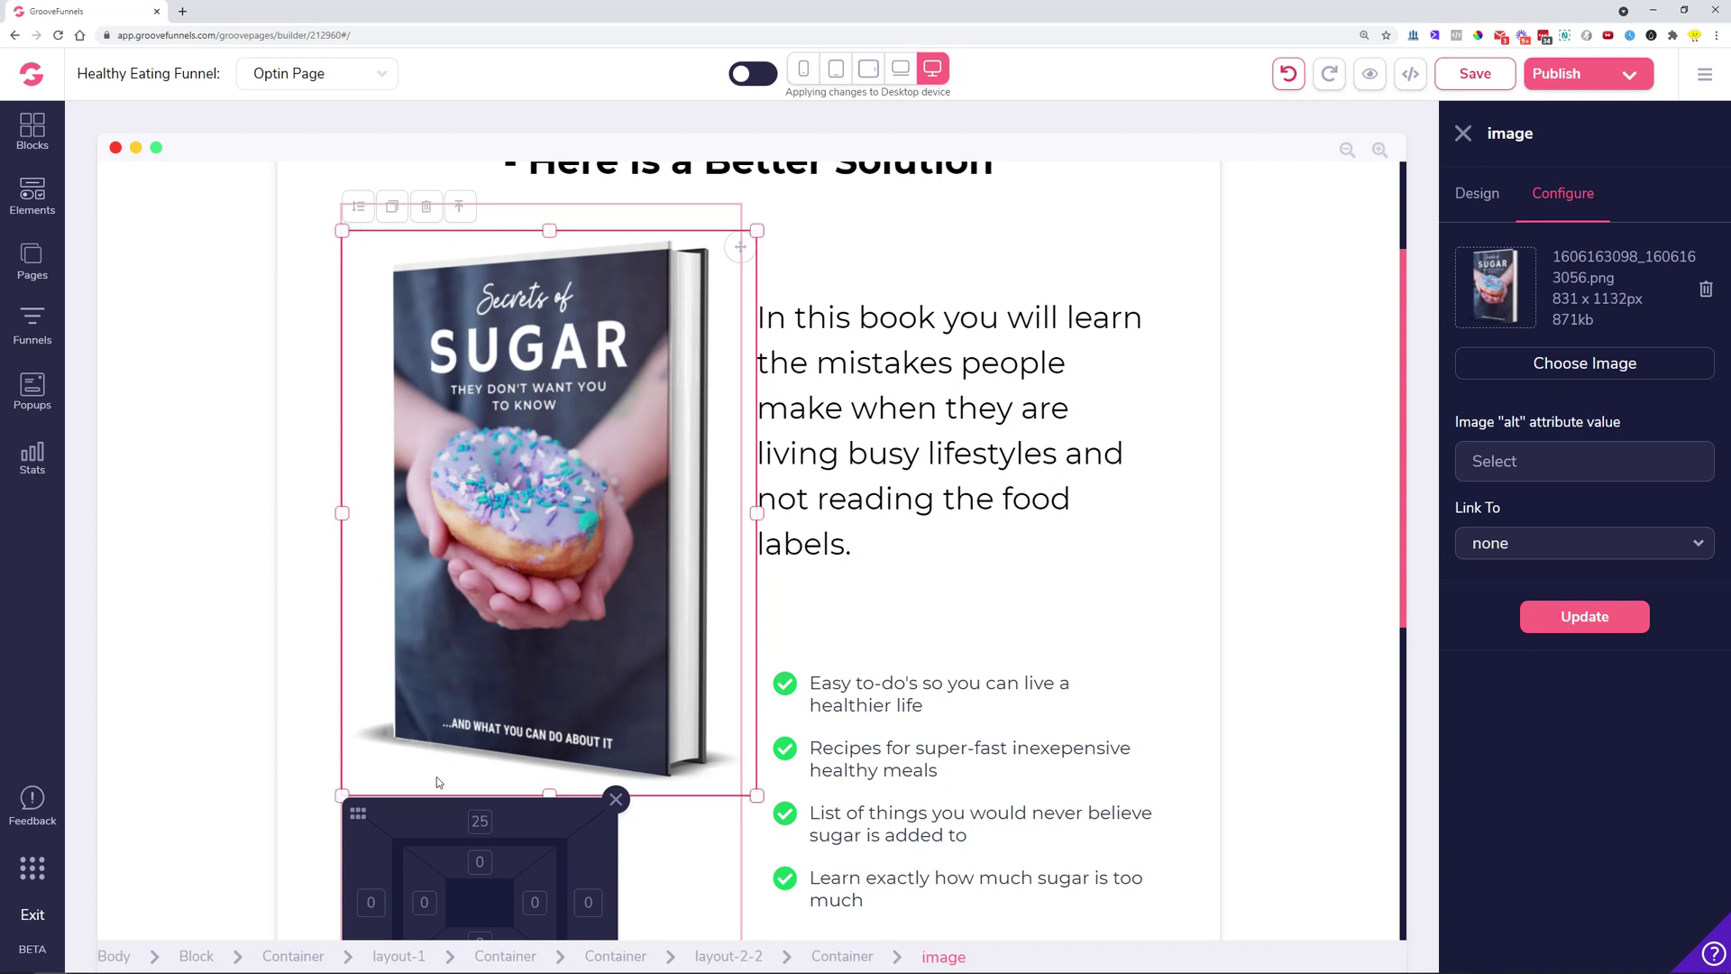
drag(360, 819, 883, 341)
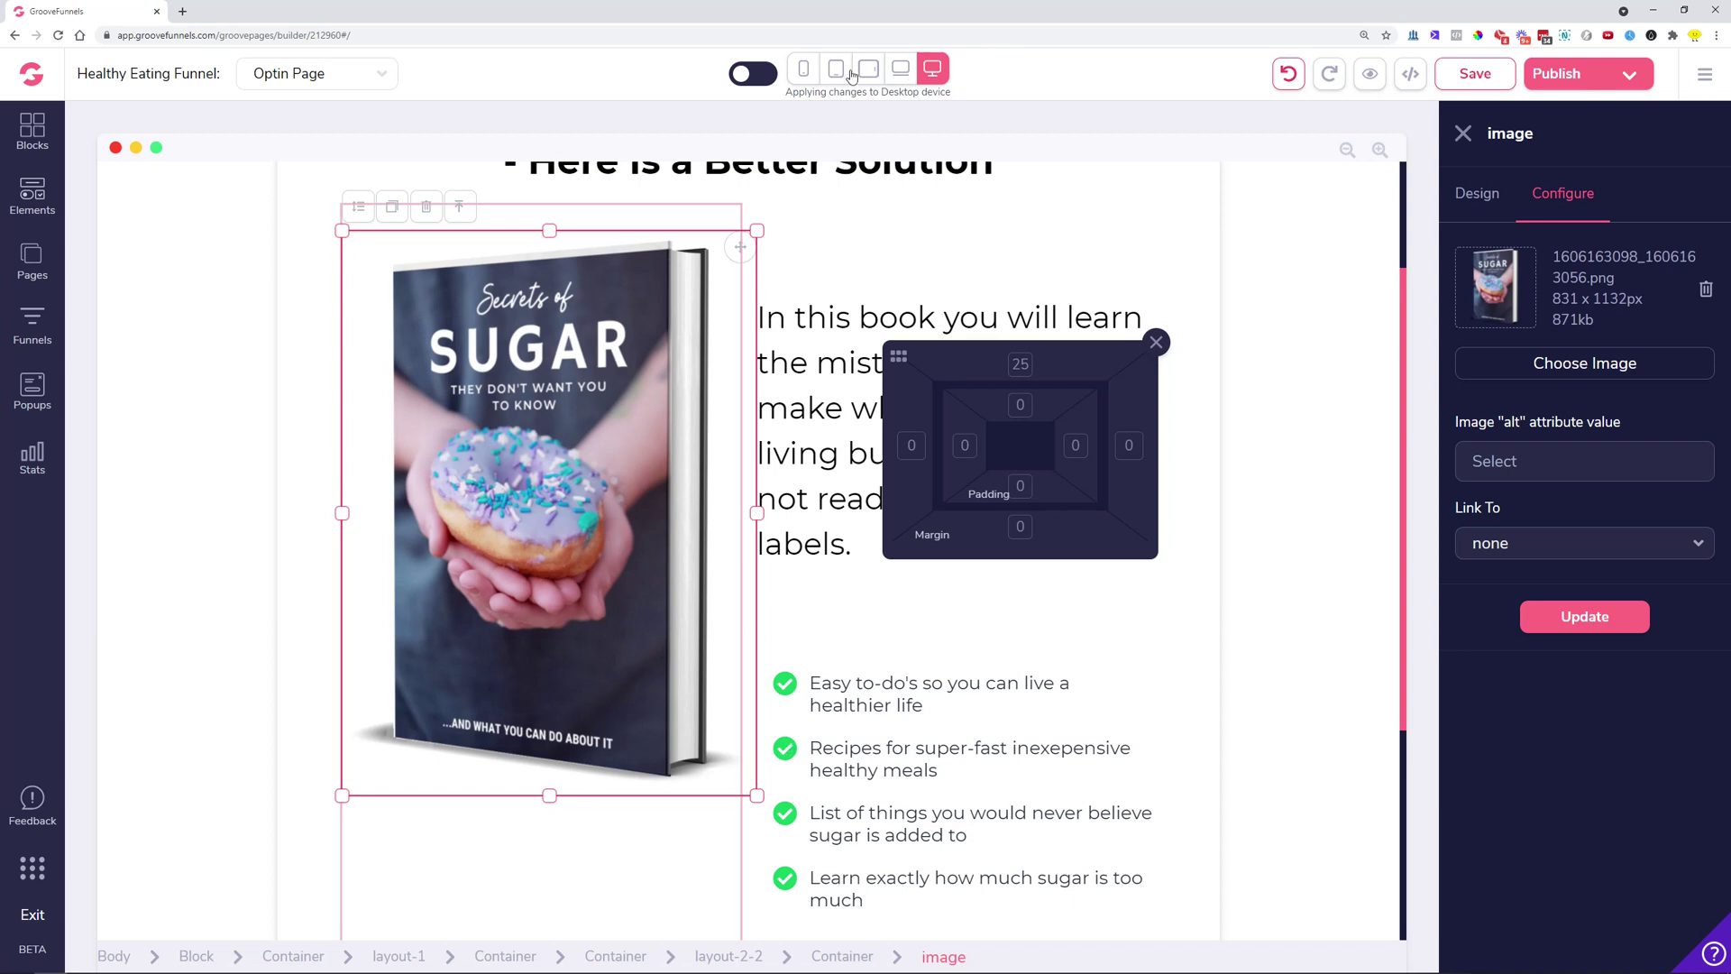
click(1022, 365)
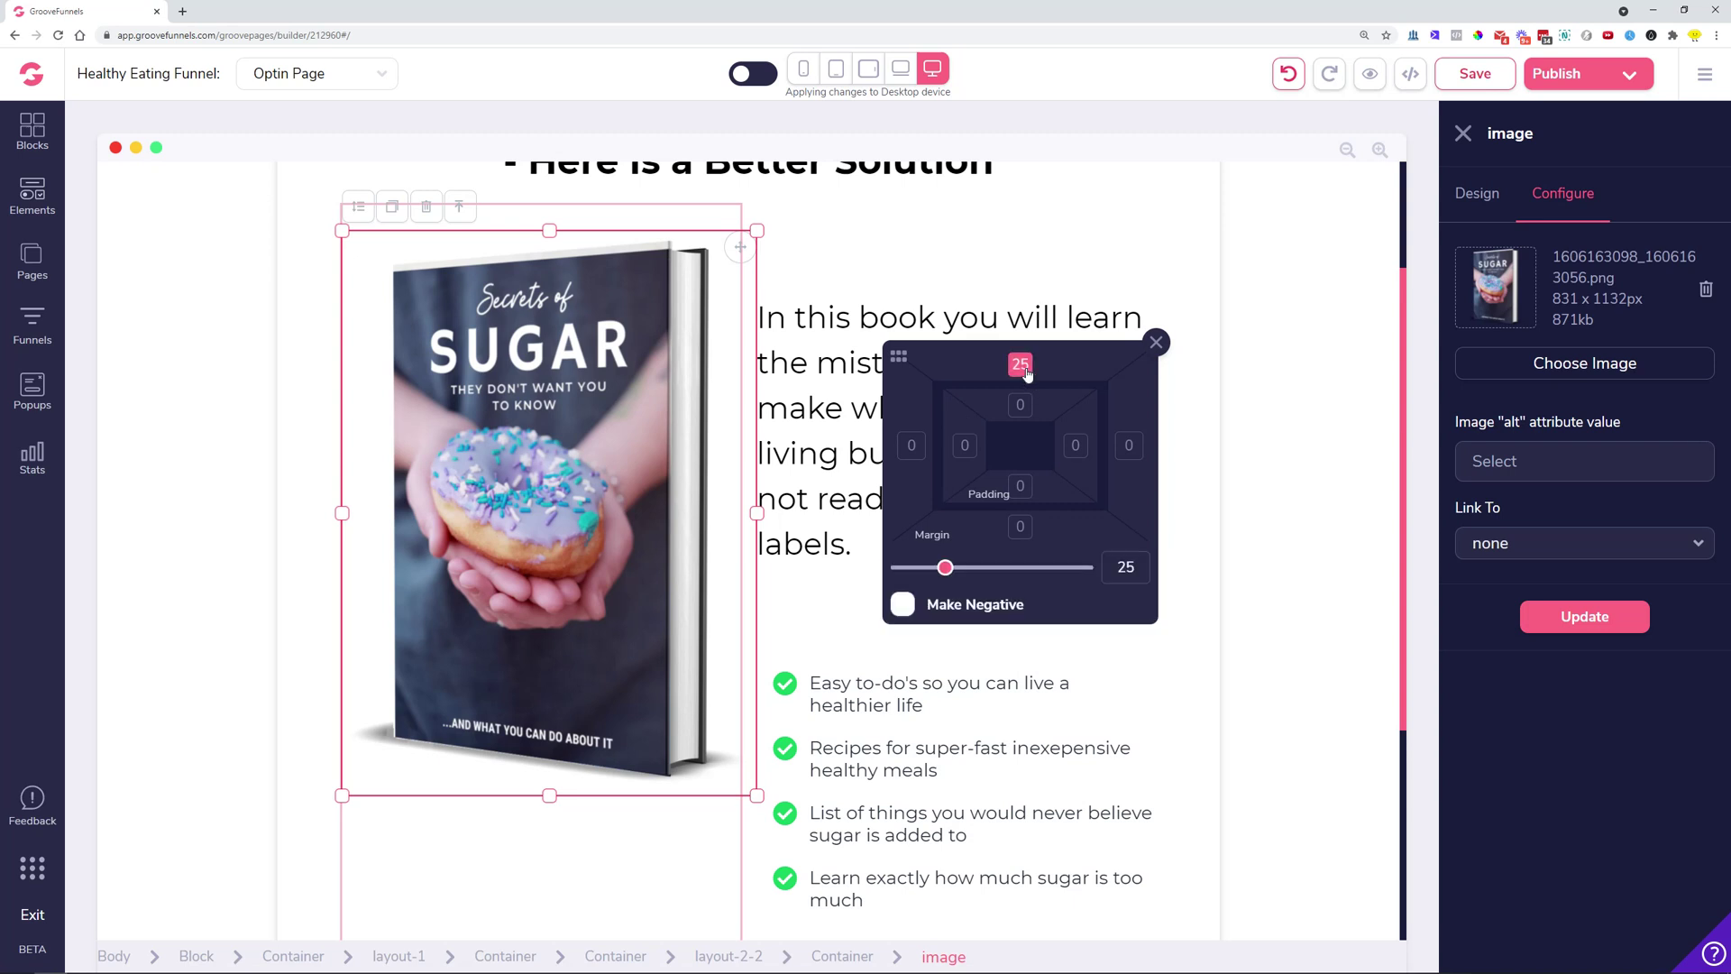
mouse_move(944, 568)
mouse_down()
mouse_move(1034, 567)
mouse_move(972, 567)
mouse_up()
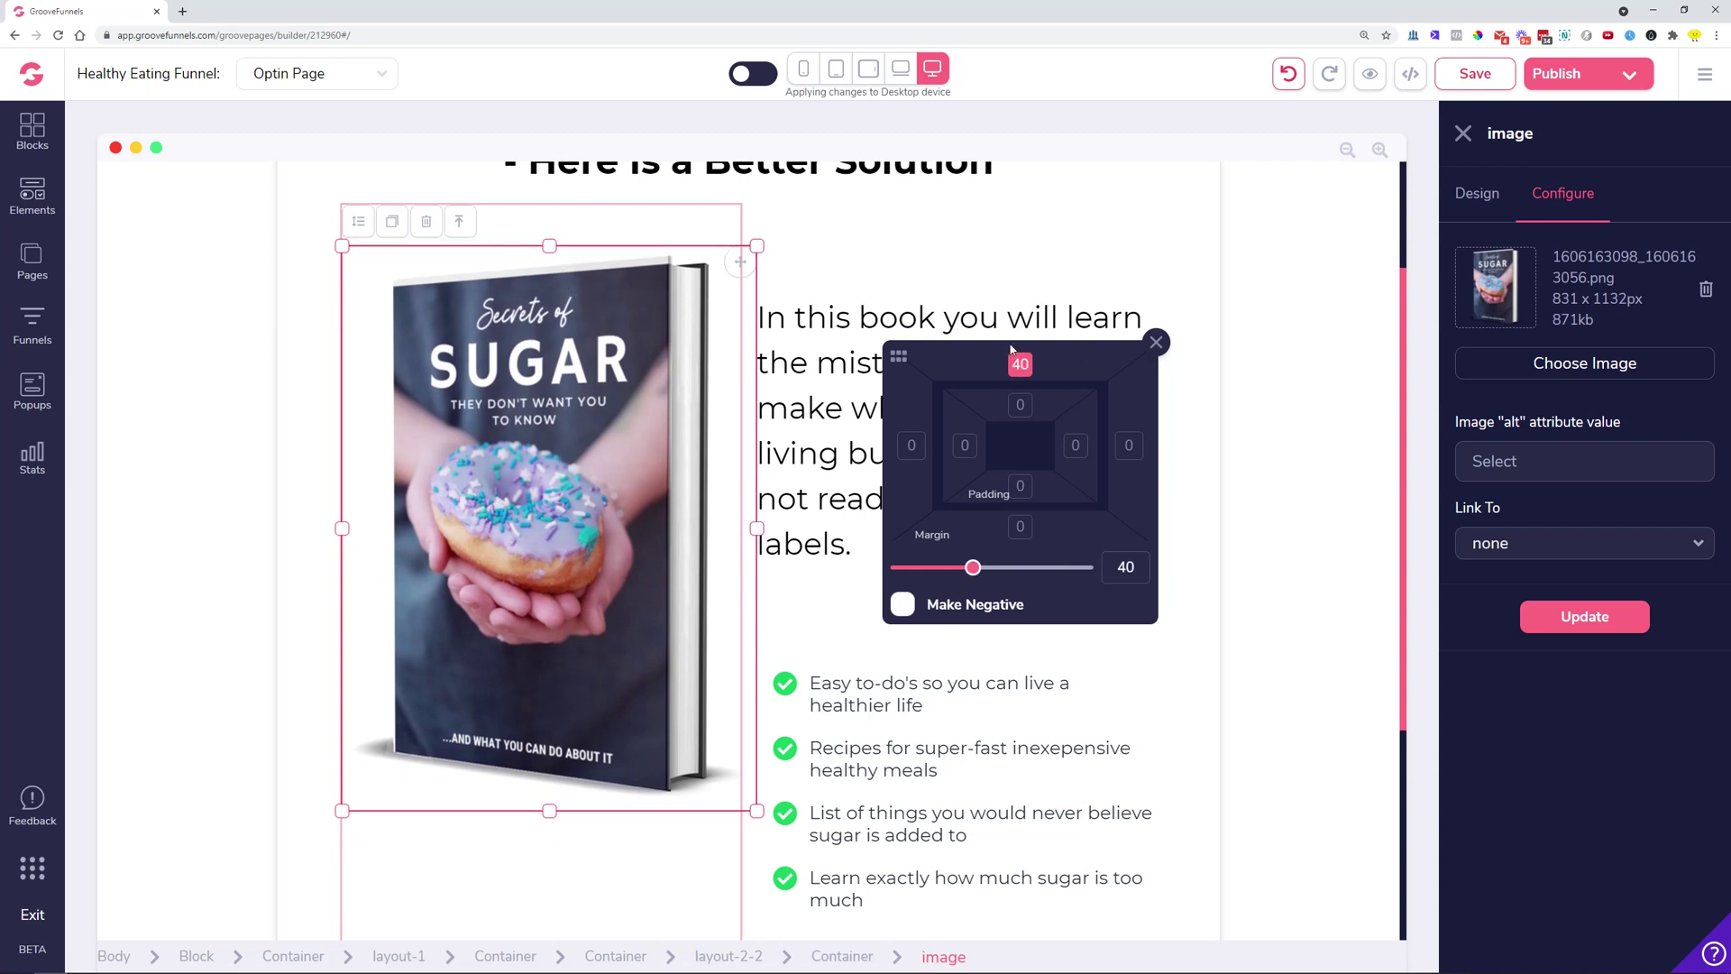
click(1462, 133)
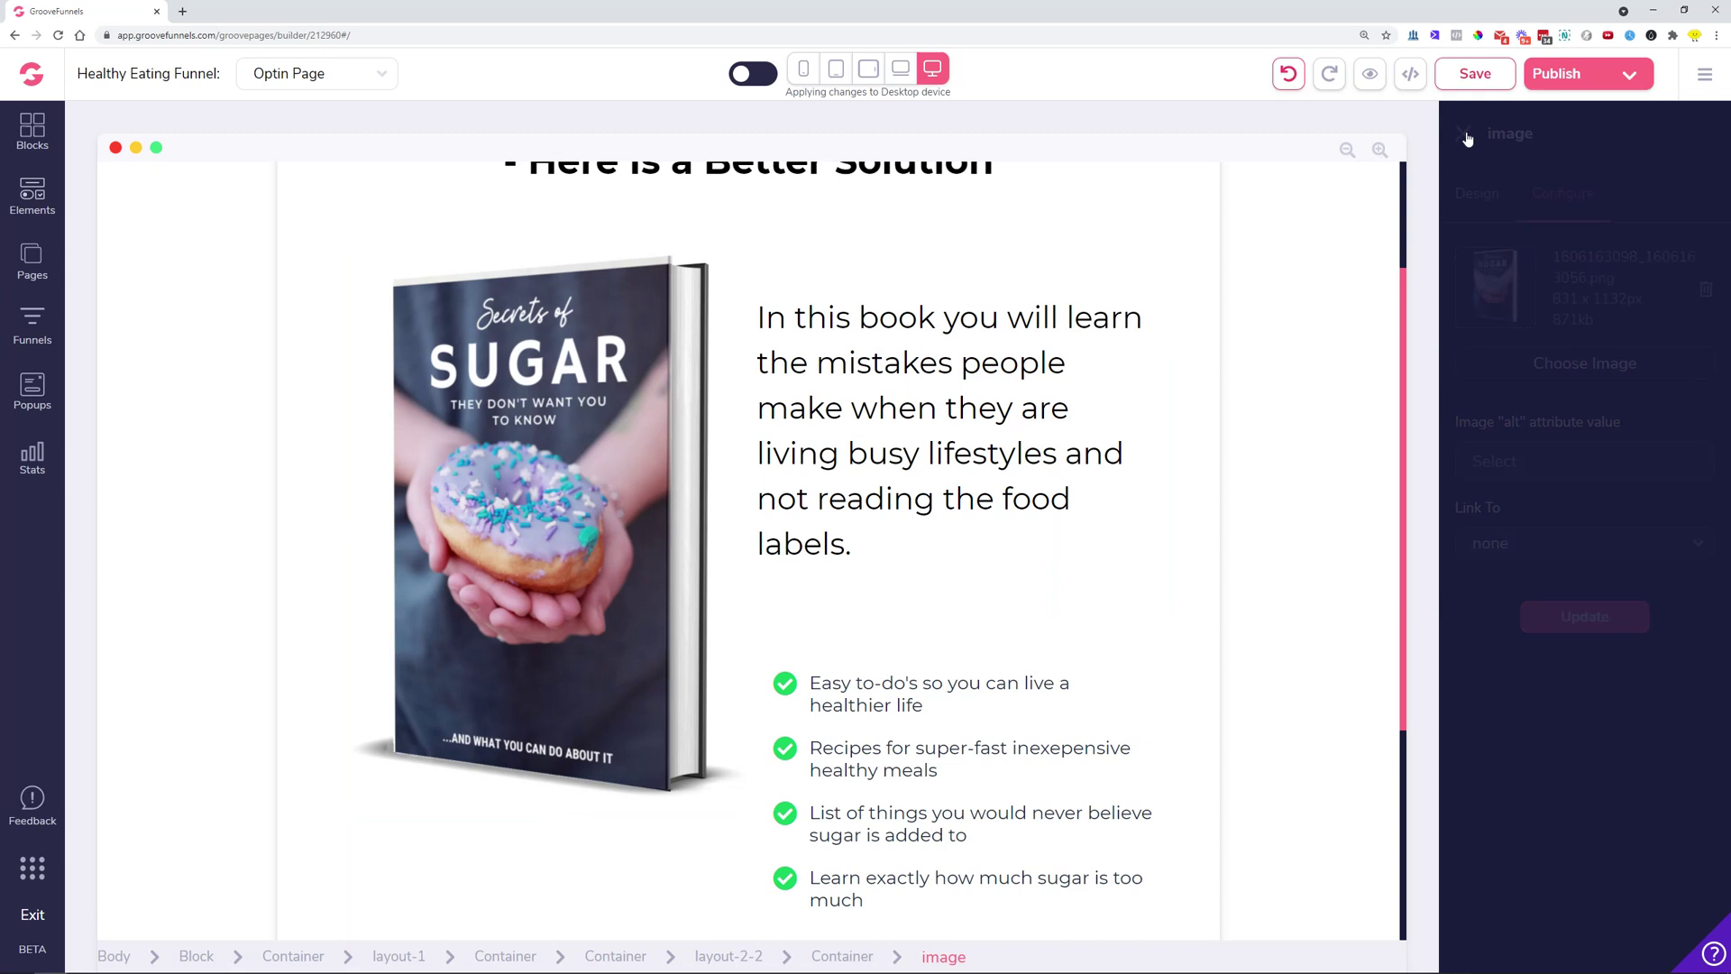
- Reopen the book cover image's spacing controls and set its top margin to 10
click(389, 284)
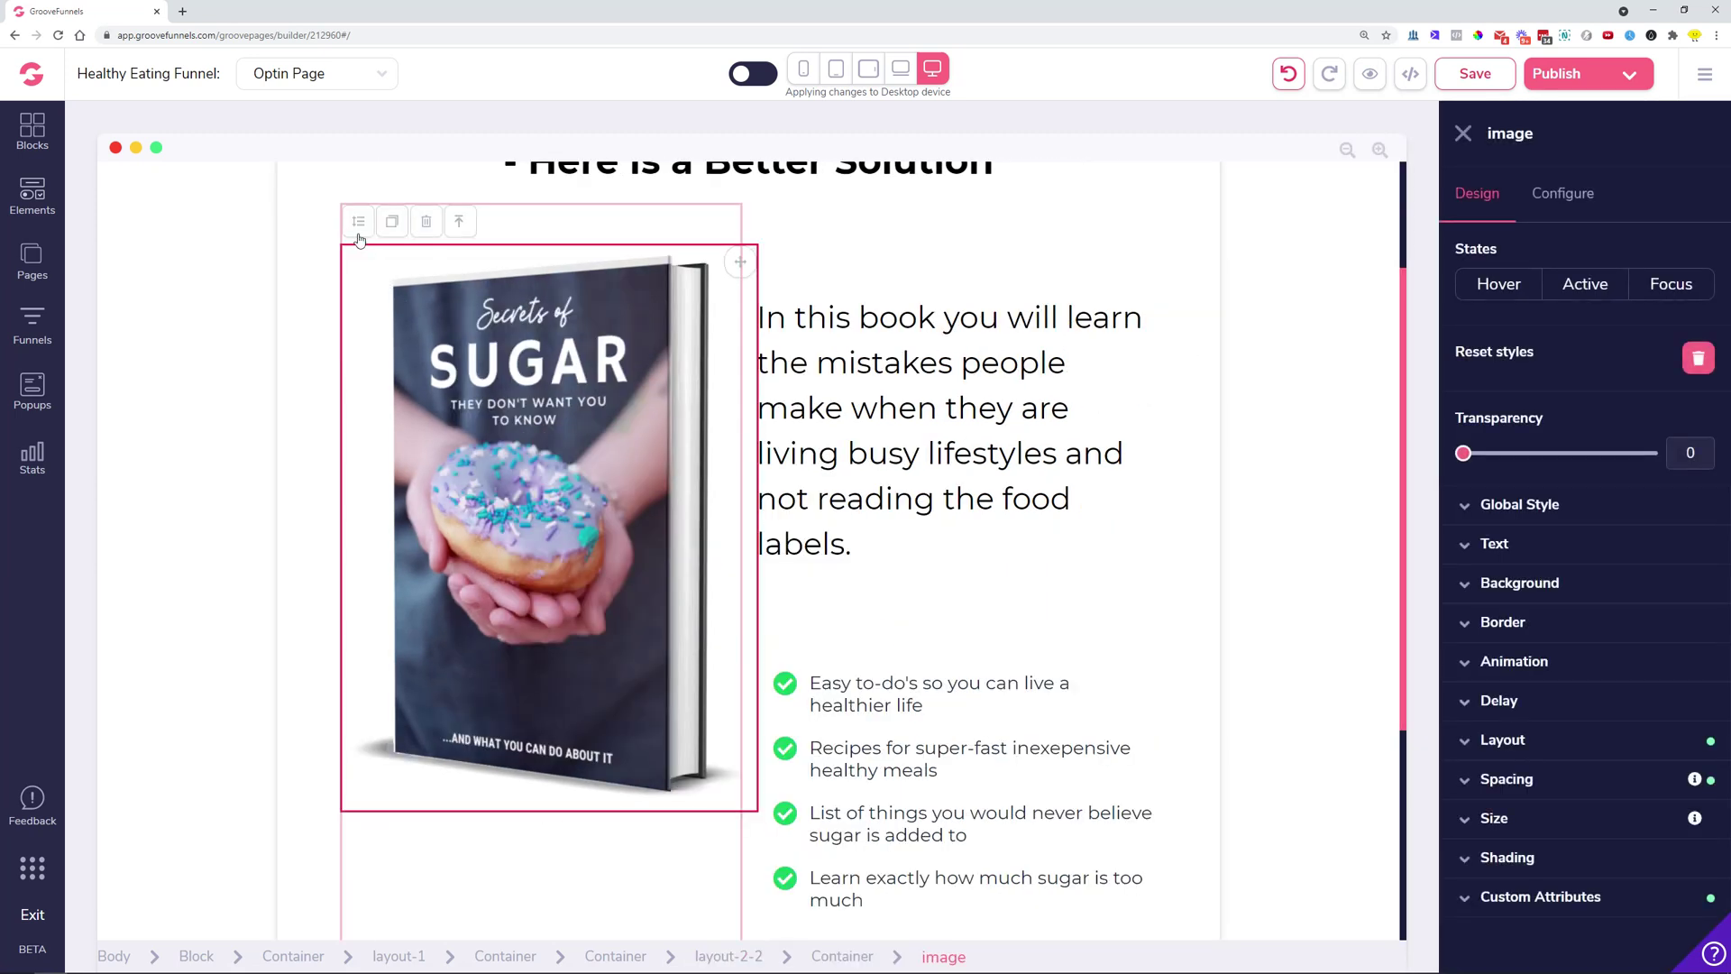
drag(357, 827, 902, 433)
click(1571, 787)
scroll(1568, 794, down, 2)
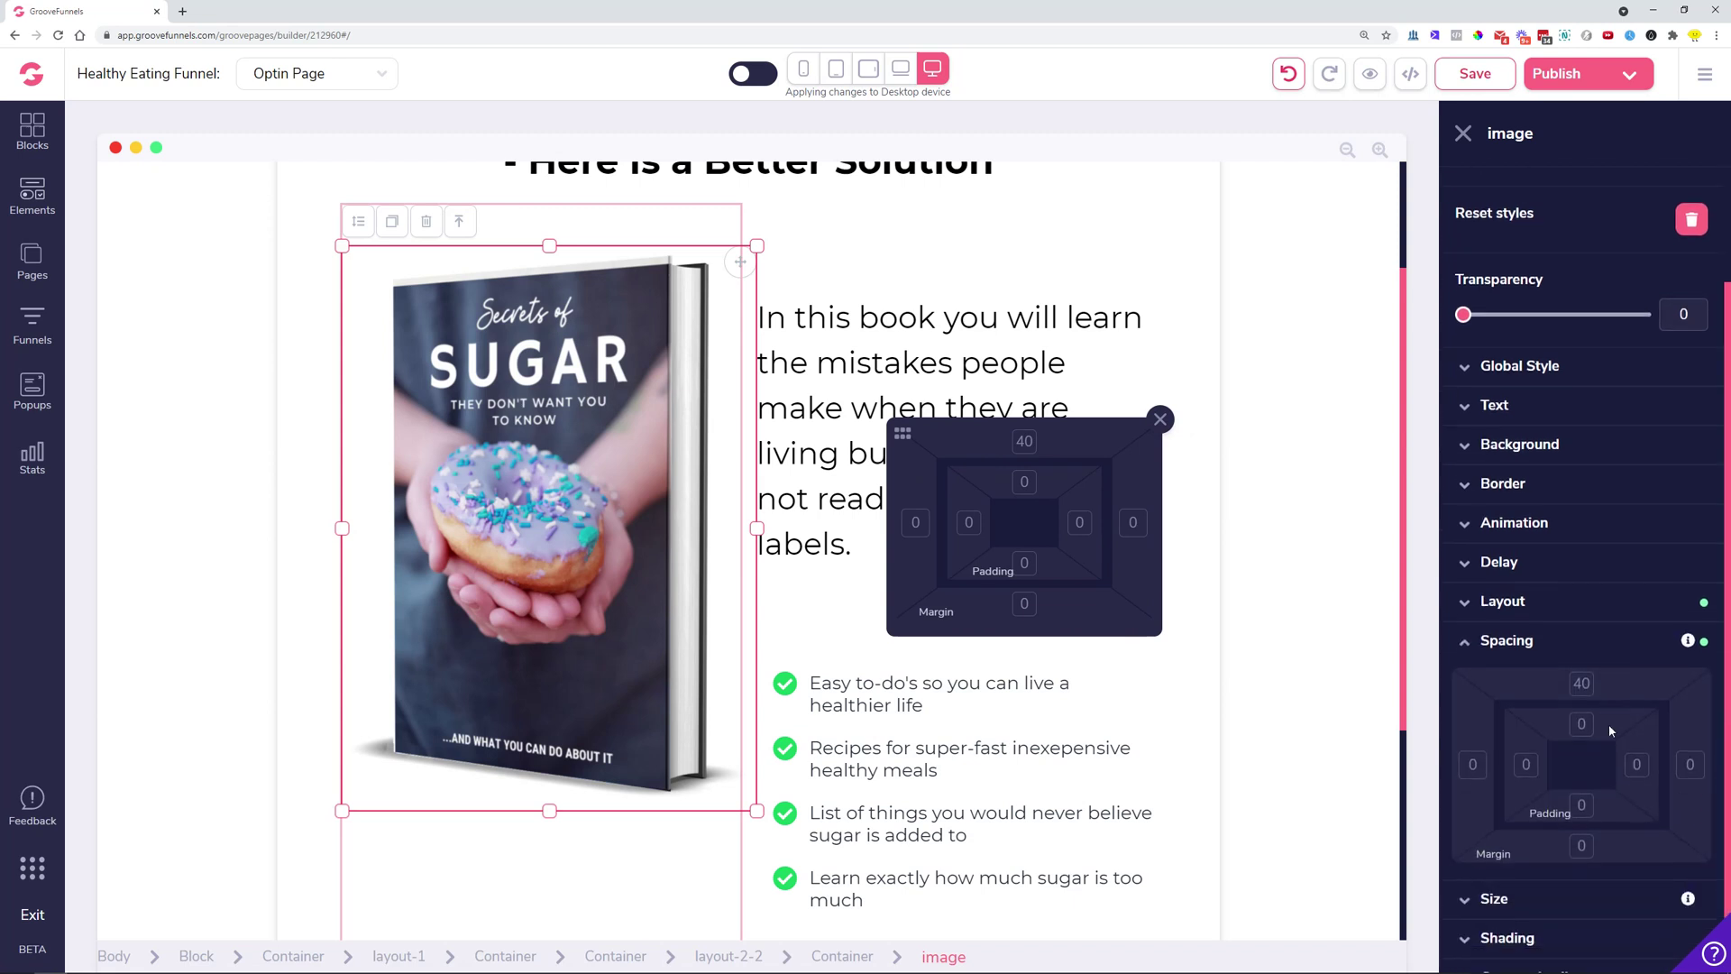
click(1024, 441)
drag(976, 645, 921, 645)
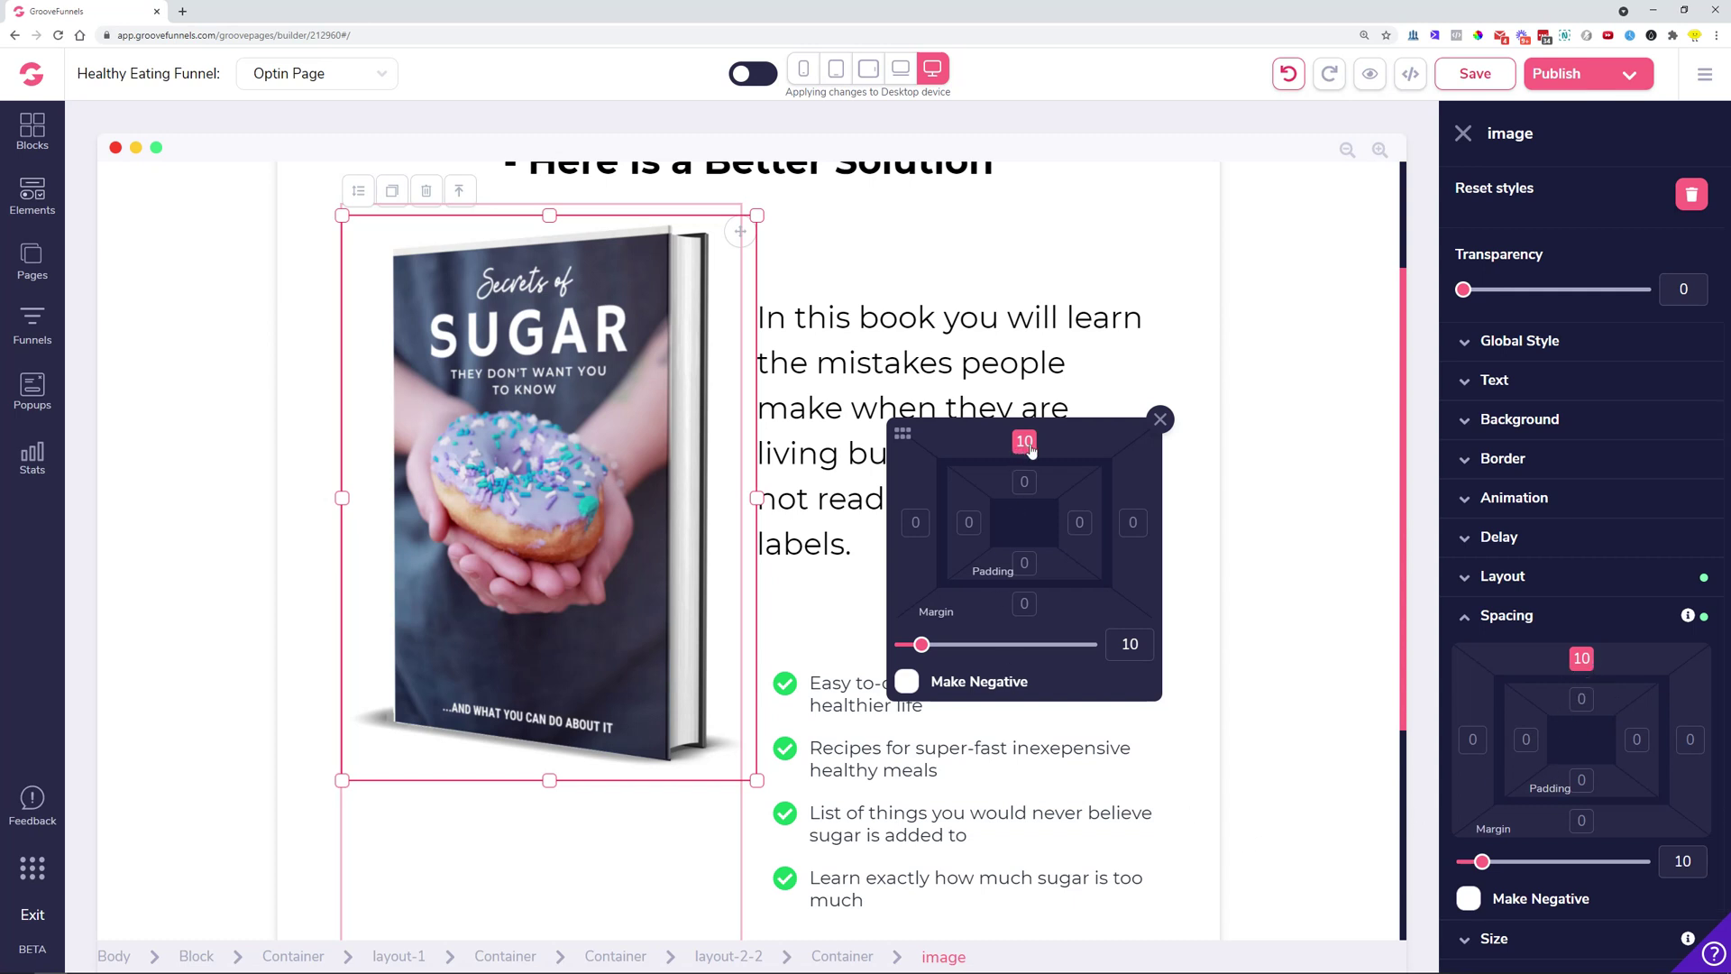
click(915, 523)
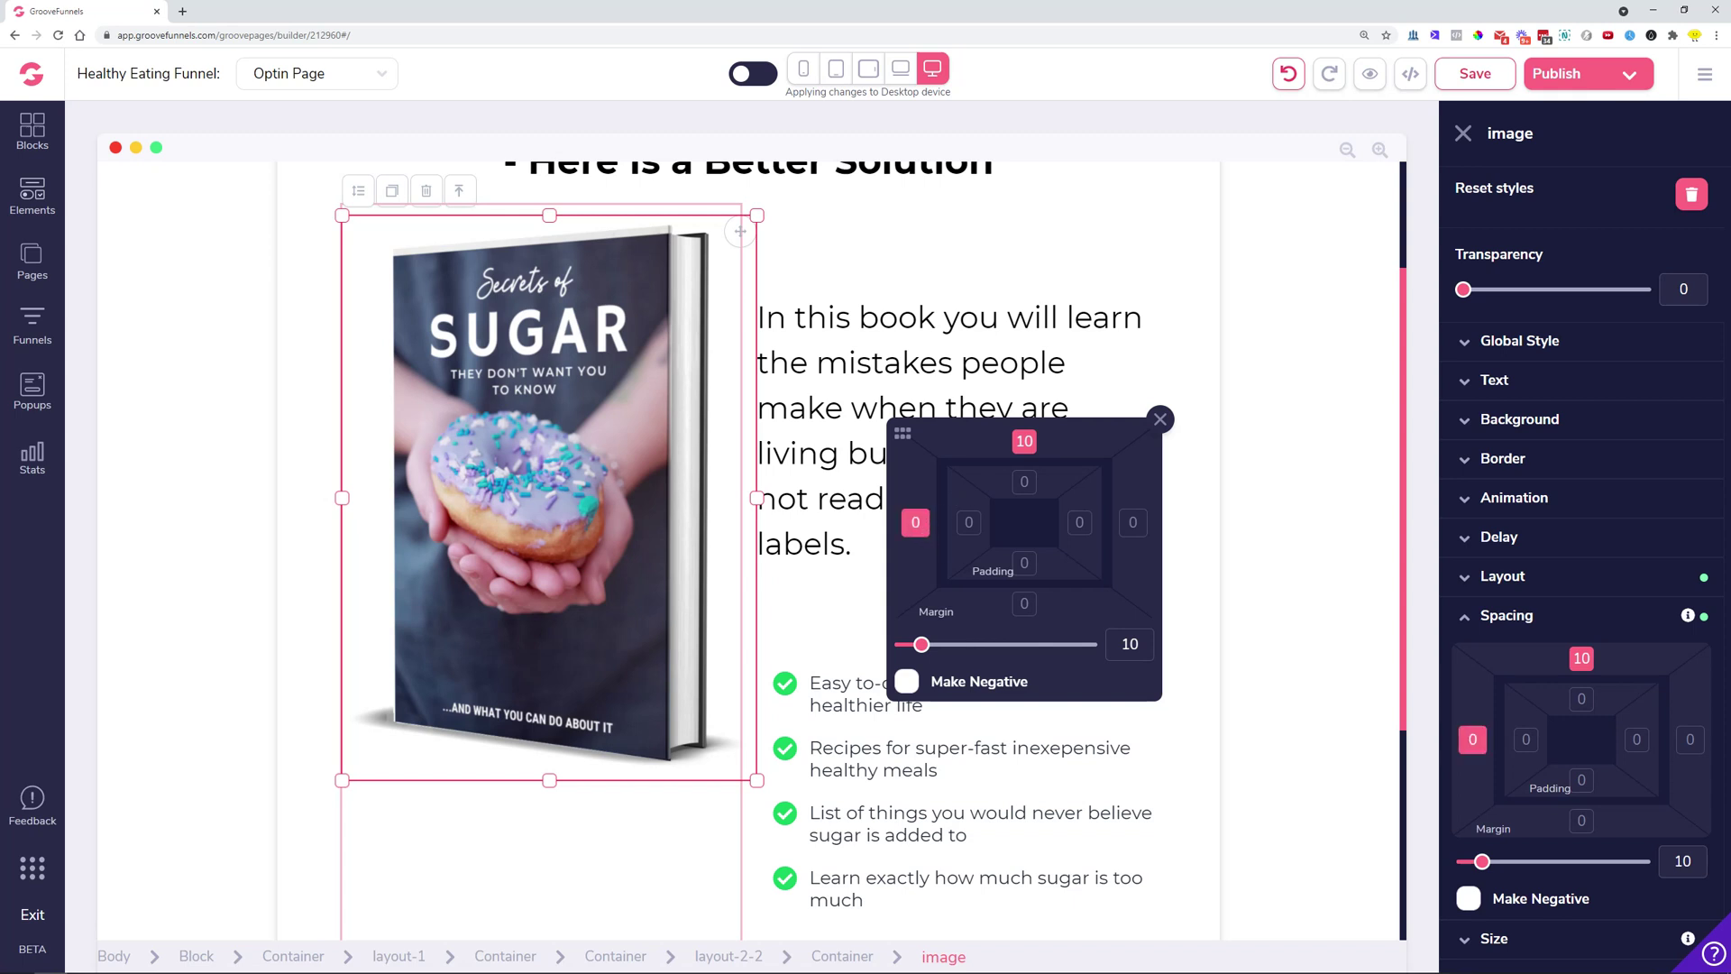
- Set the book cover image's right padding to 25 and close the floating spacing editor
click(1079, 522)
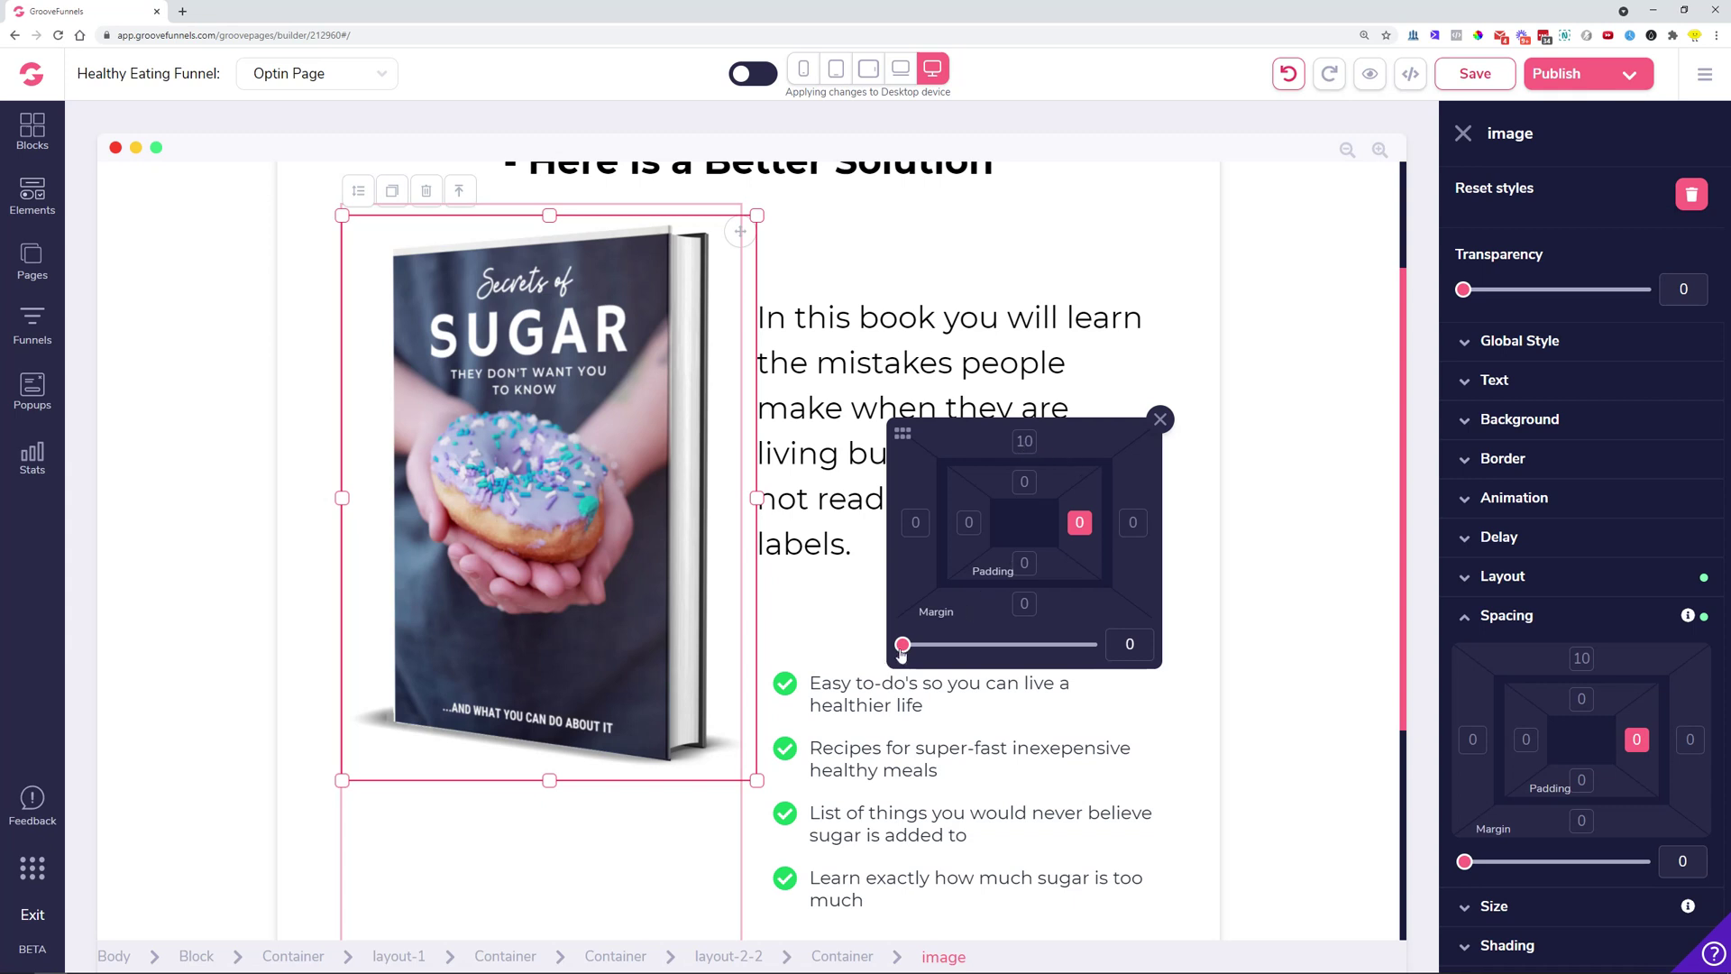
mouse_move(900, 647)
mouse_down()
mouse_move(1104, 648)
mouse_move(899, 644)
mouse_up()
double_click(1129, 643)
text(25)
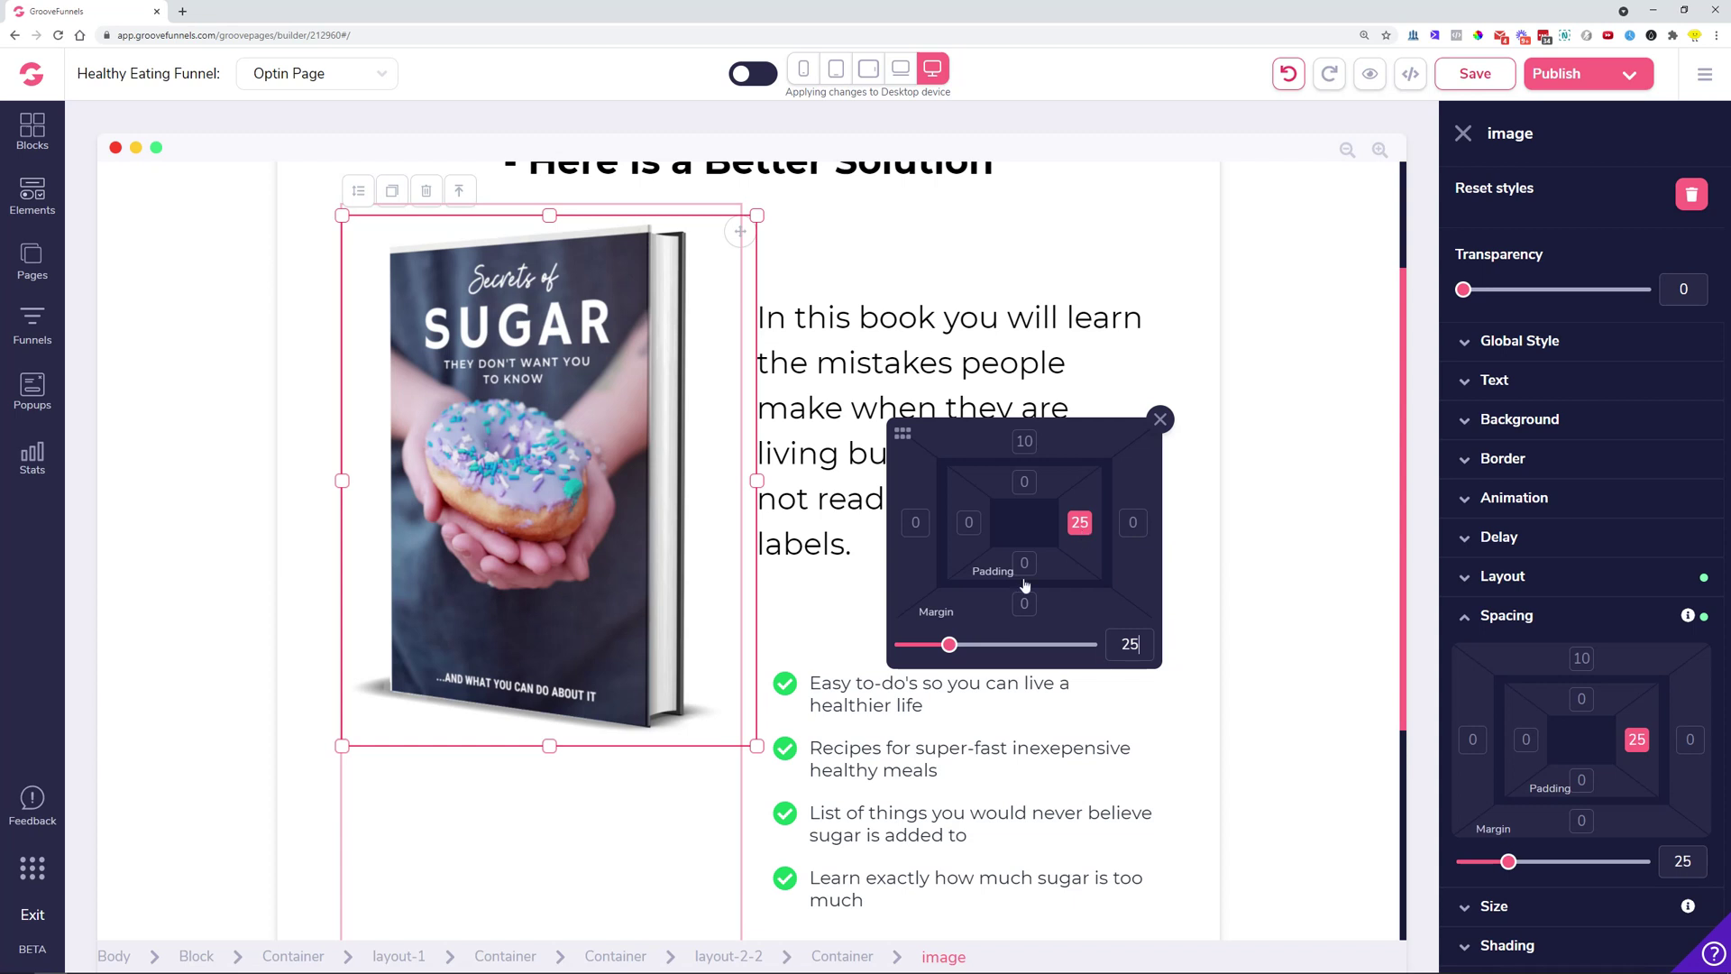
click(1160, 420)
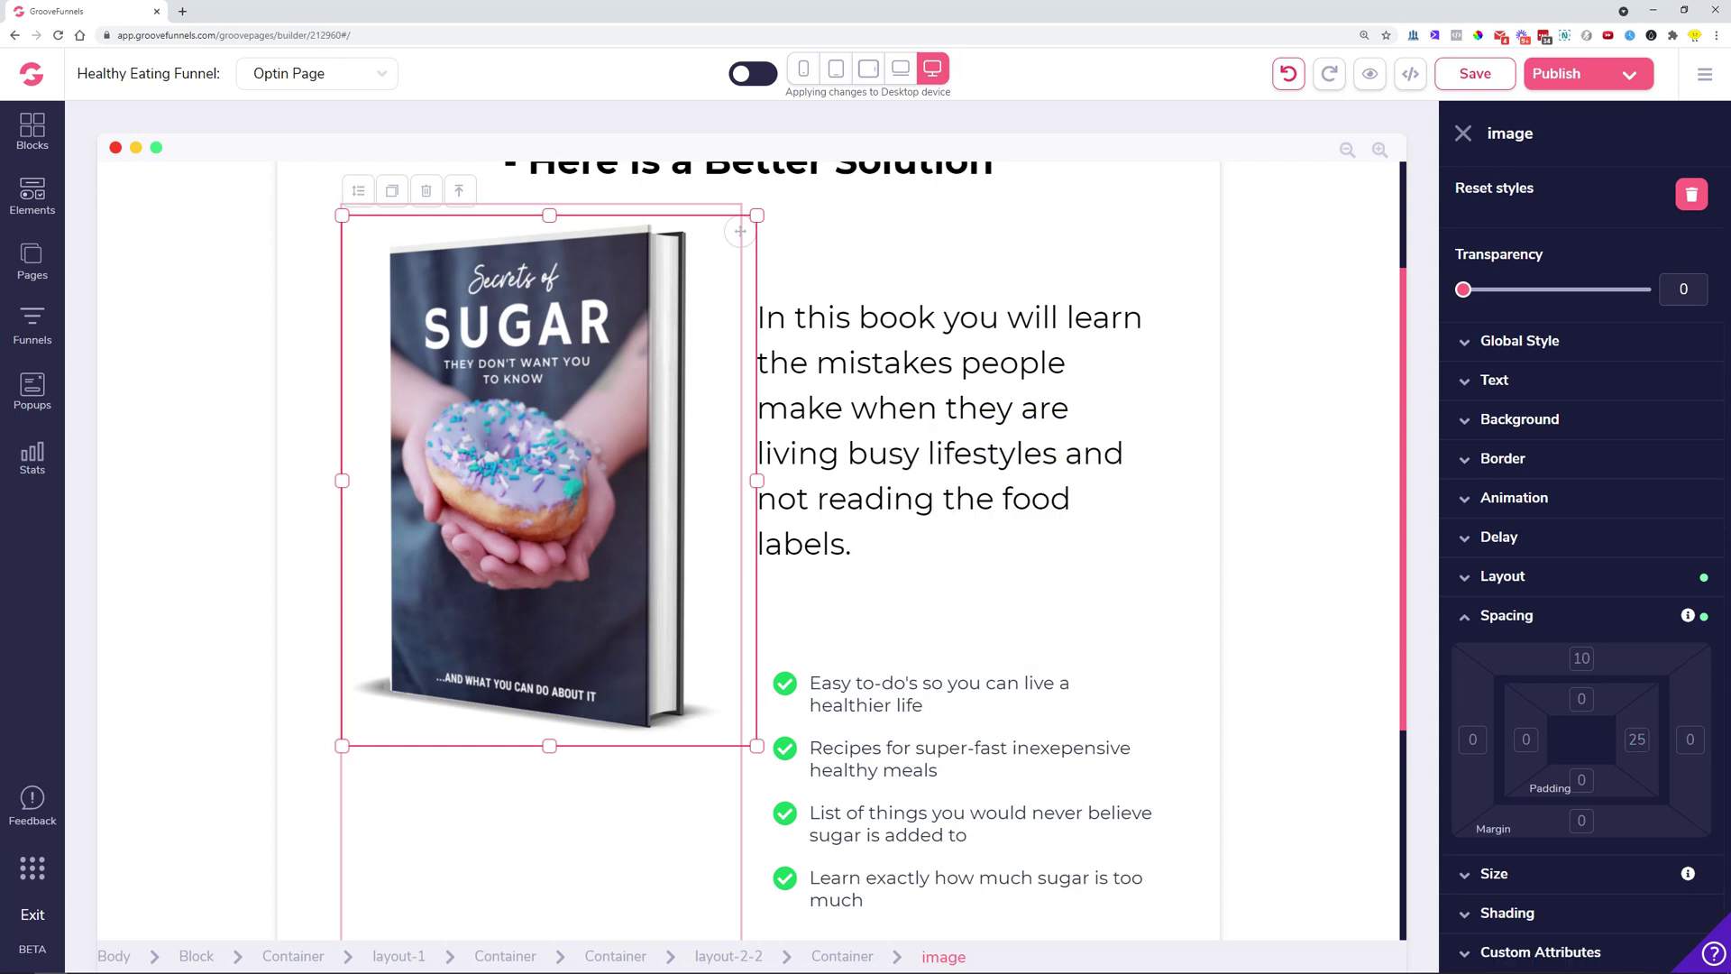
- Add a Video Player element between the headline and the book cover section
click(39, 205)
scroll(218, 469, down, 3)
scroll(218, 470, down, 5)
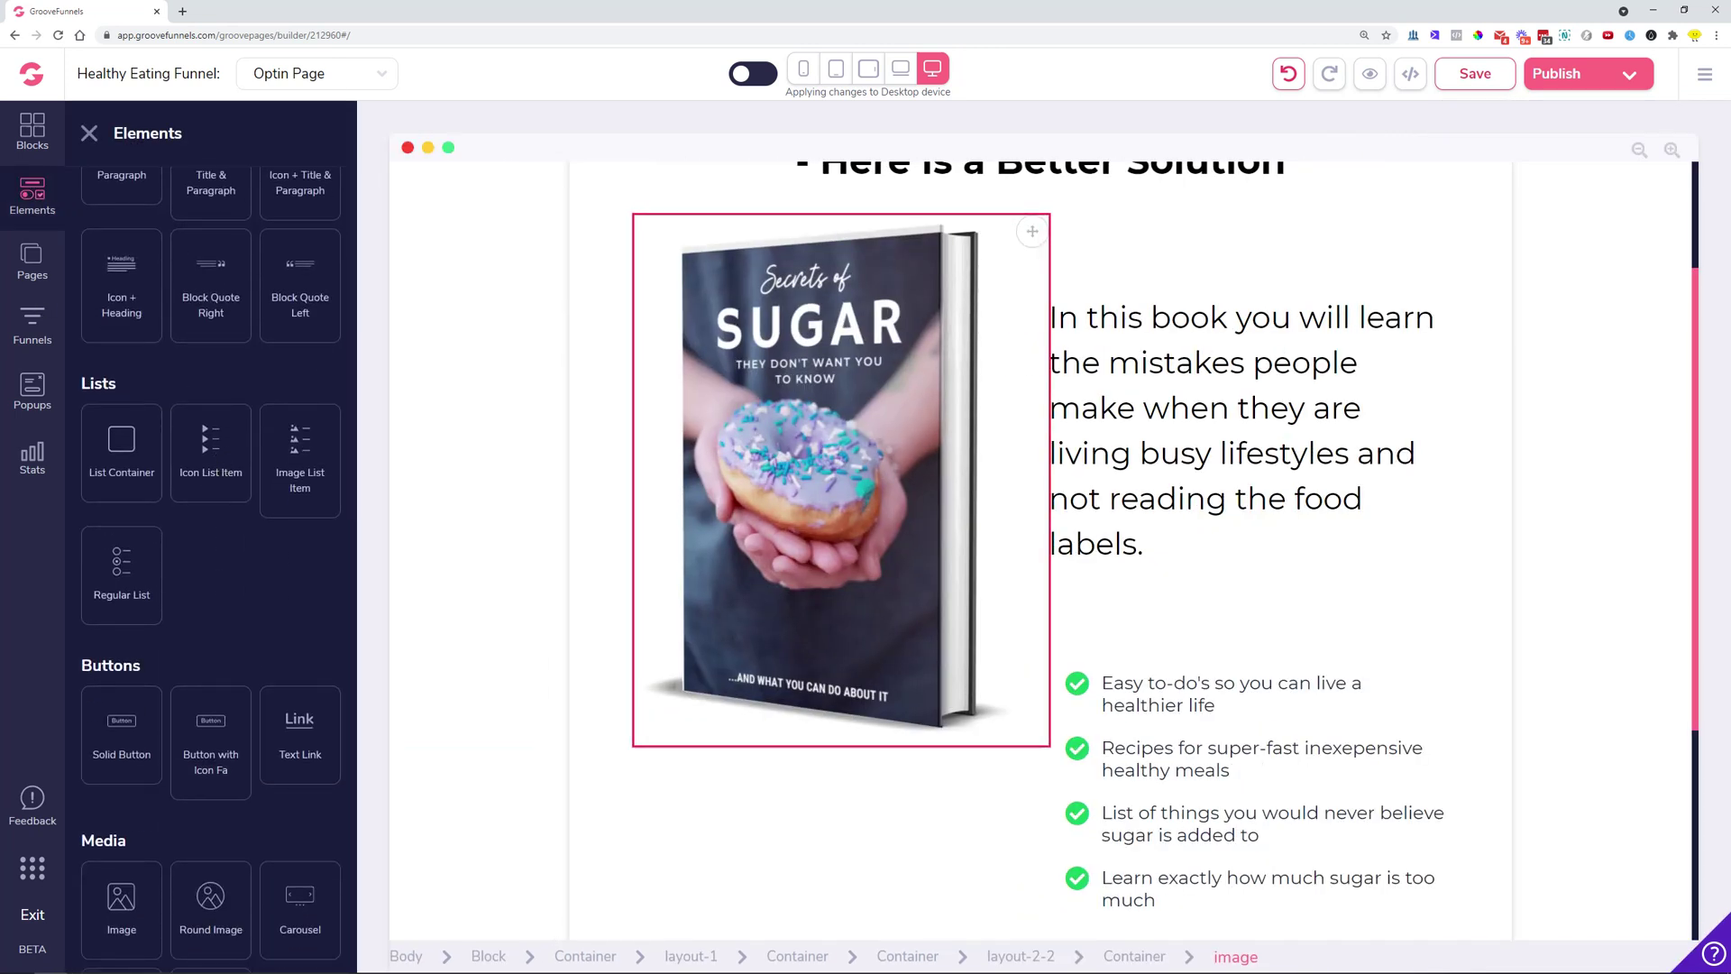
scroll(255, 264, down, 4)
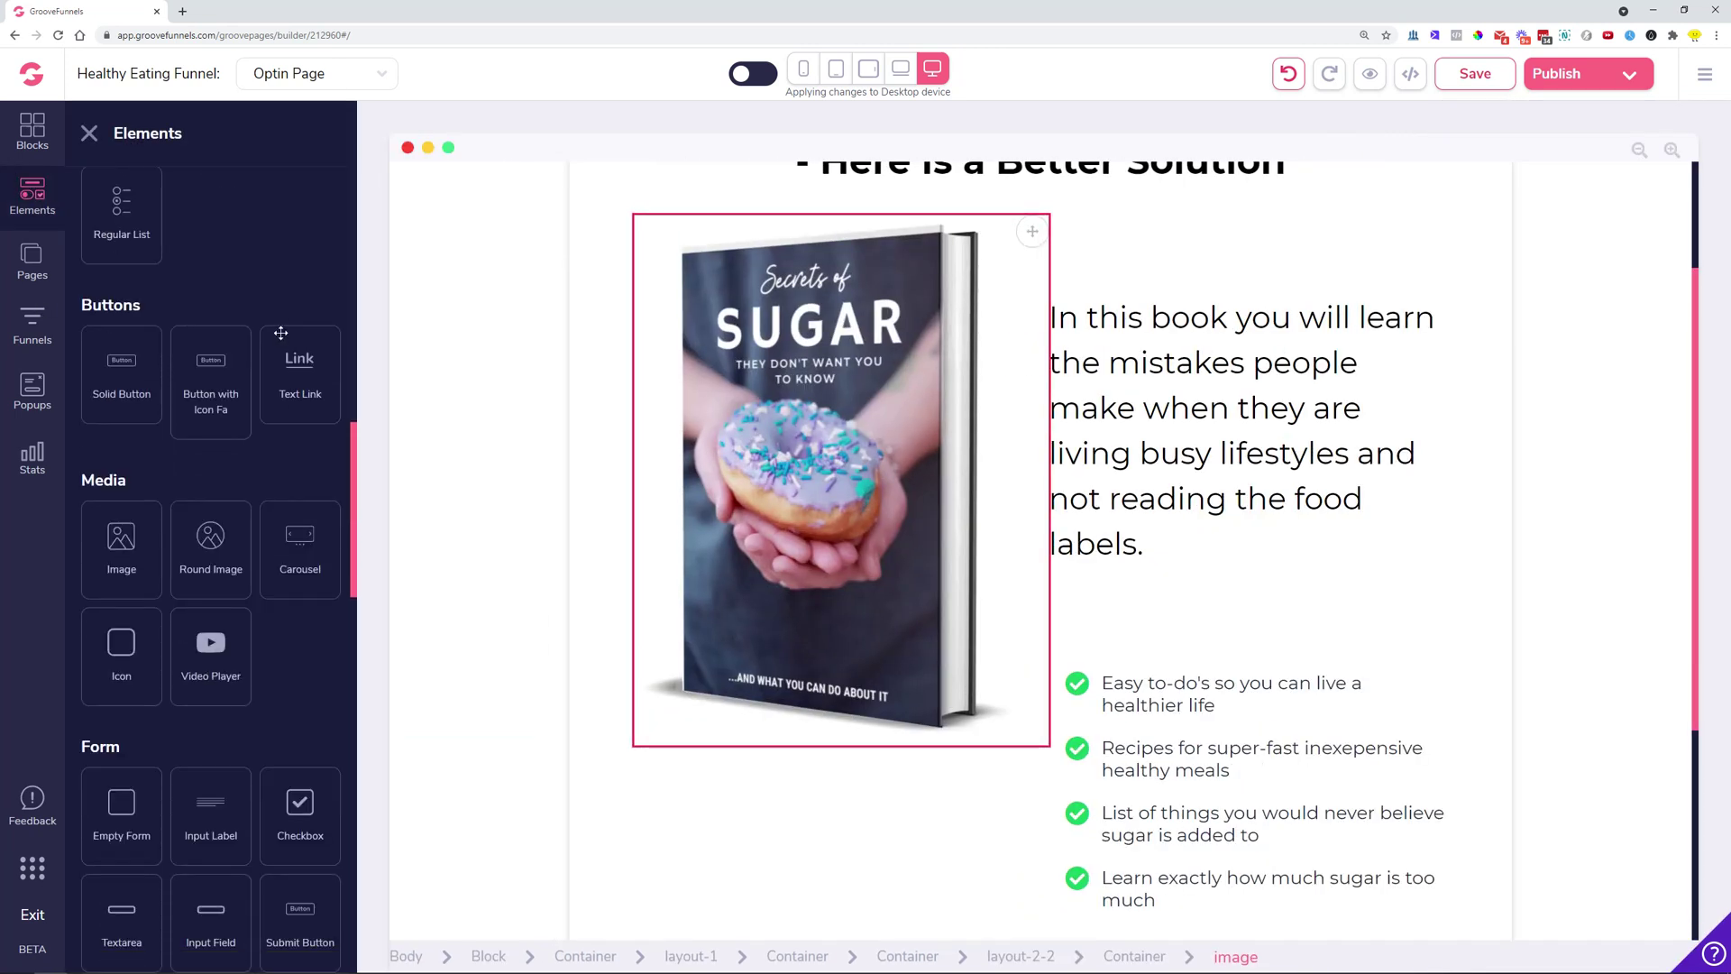
drag(205, 667, 1215, 381)
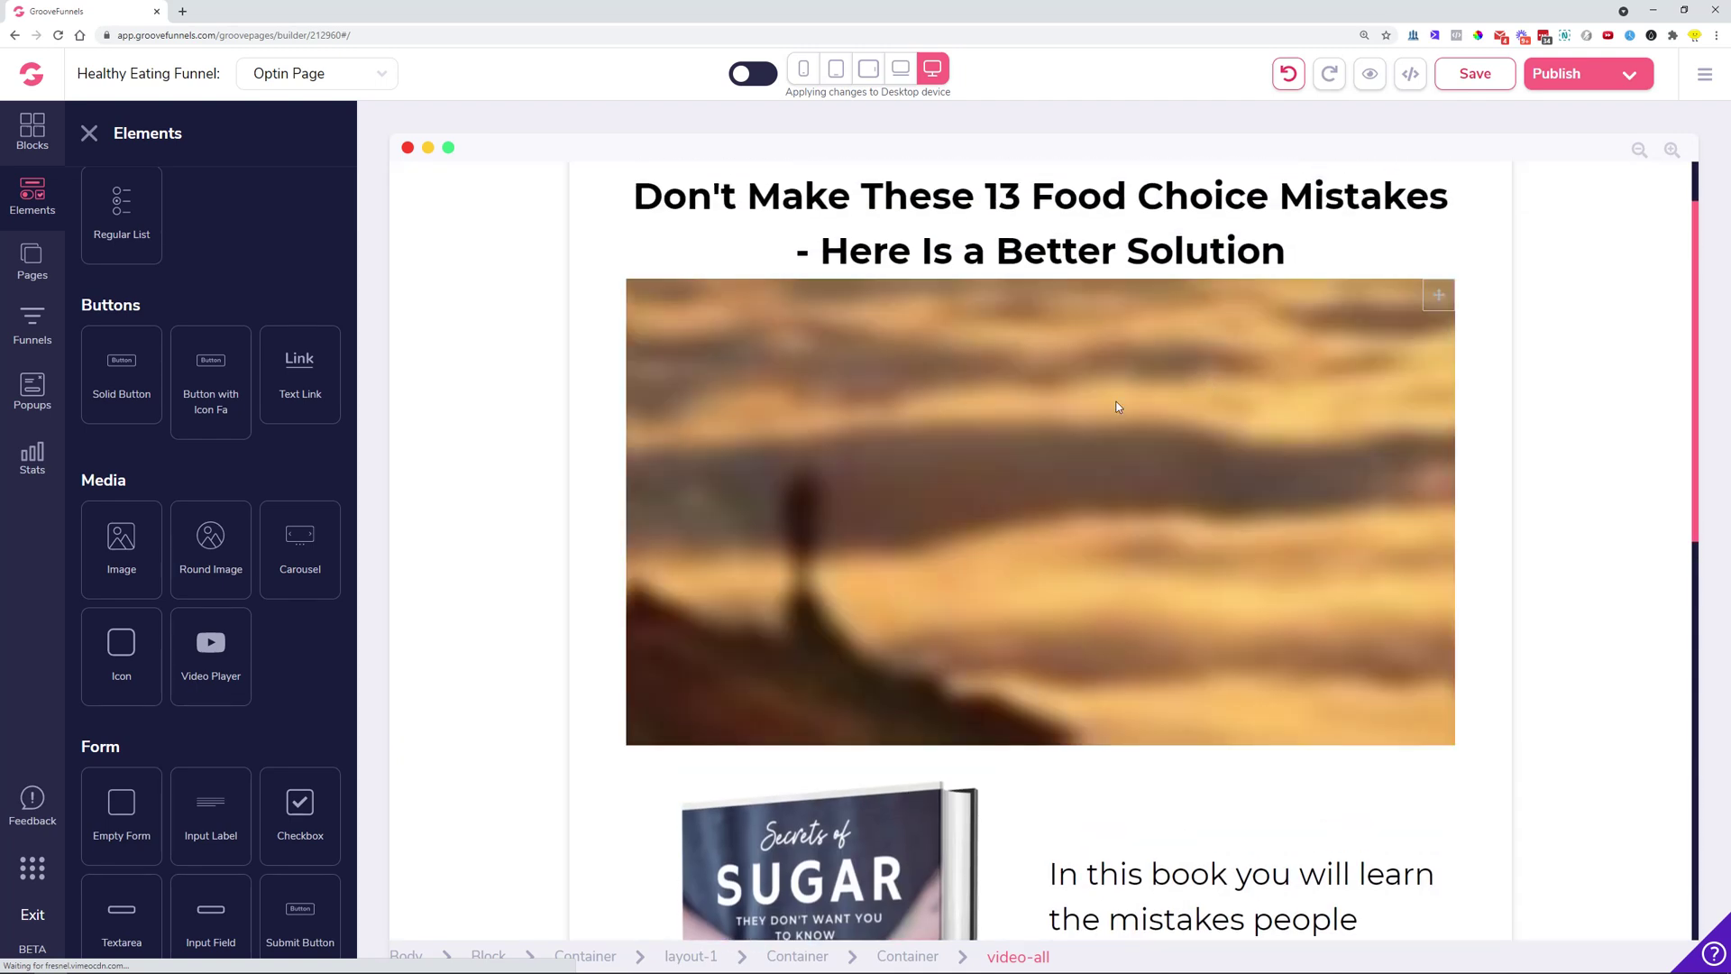
- Set the new video's type to GrooveVideo, choose a default-name video as its source and apply the update
click(1051, 427)
click(1584, 193)
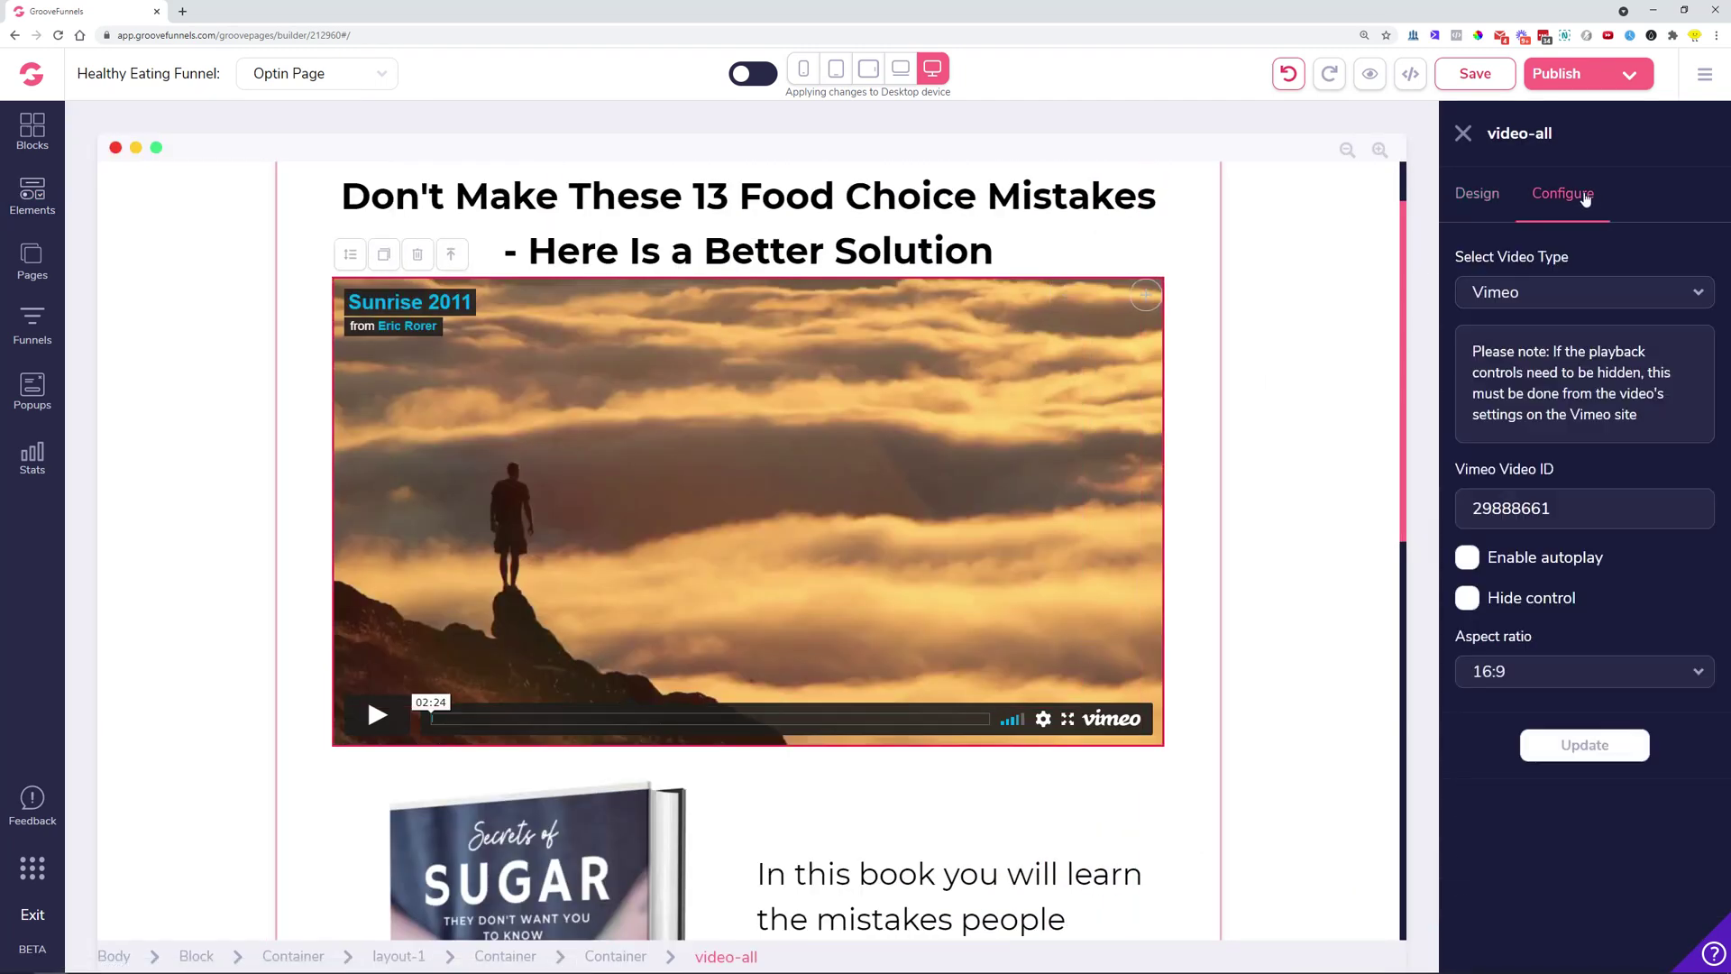
click(1525, 305)
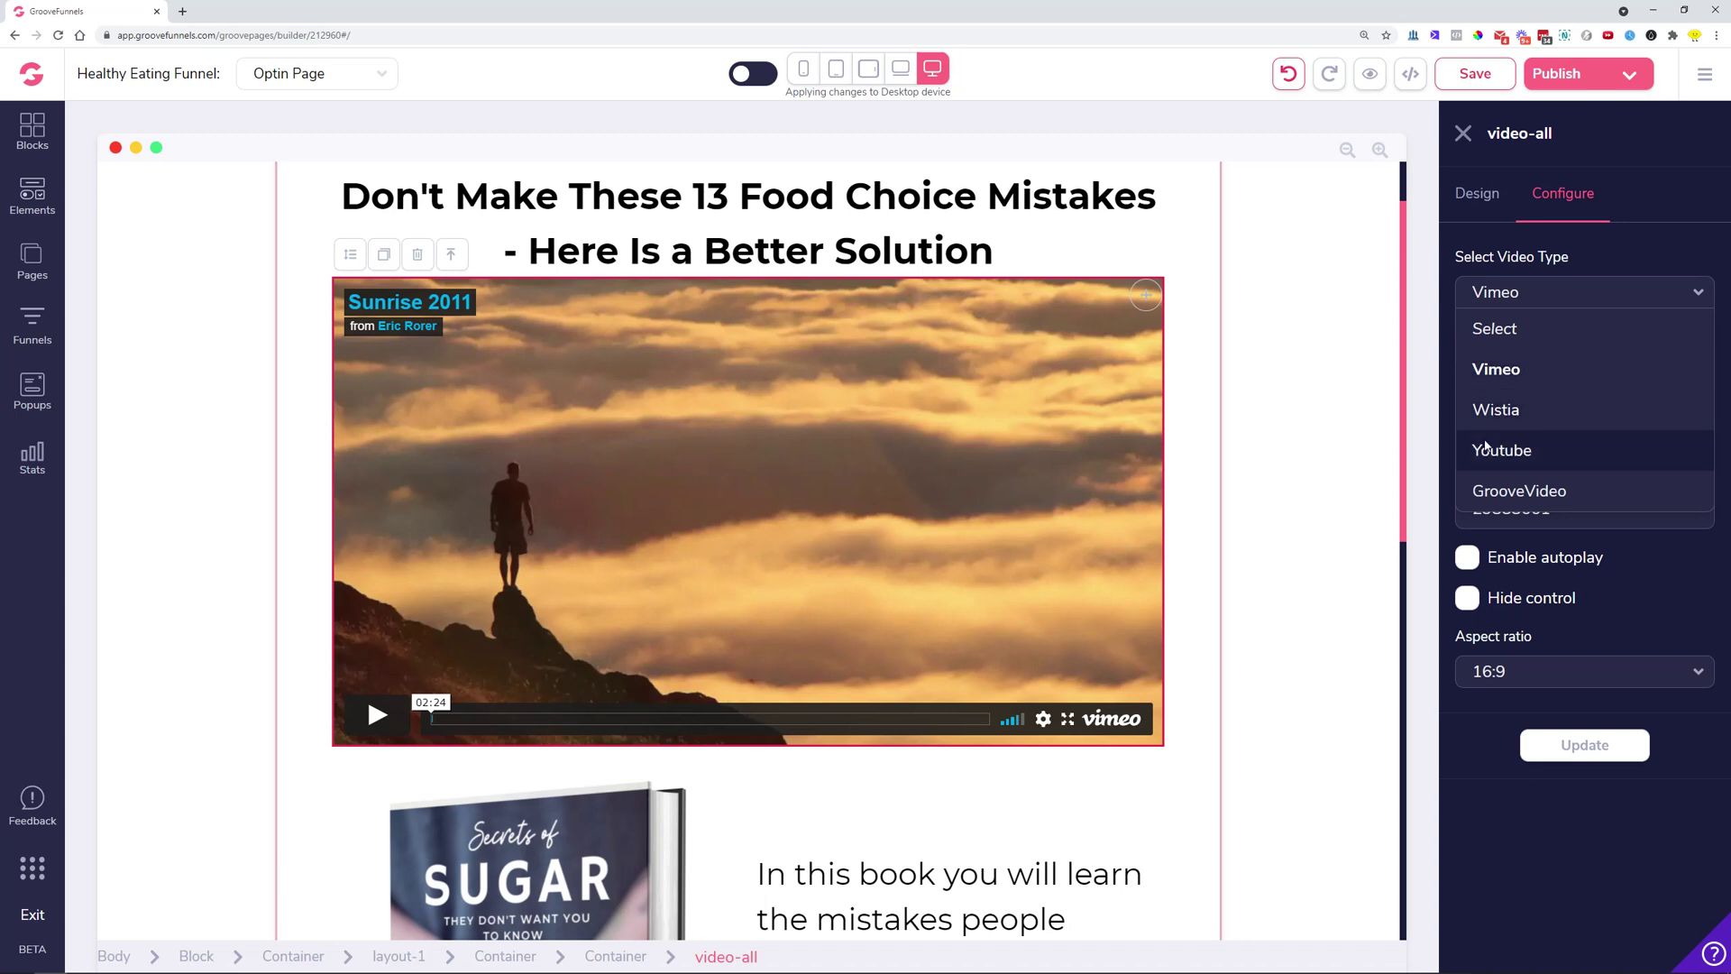
click(1558, 490)
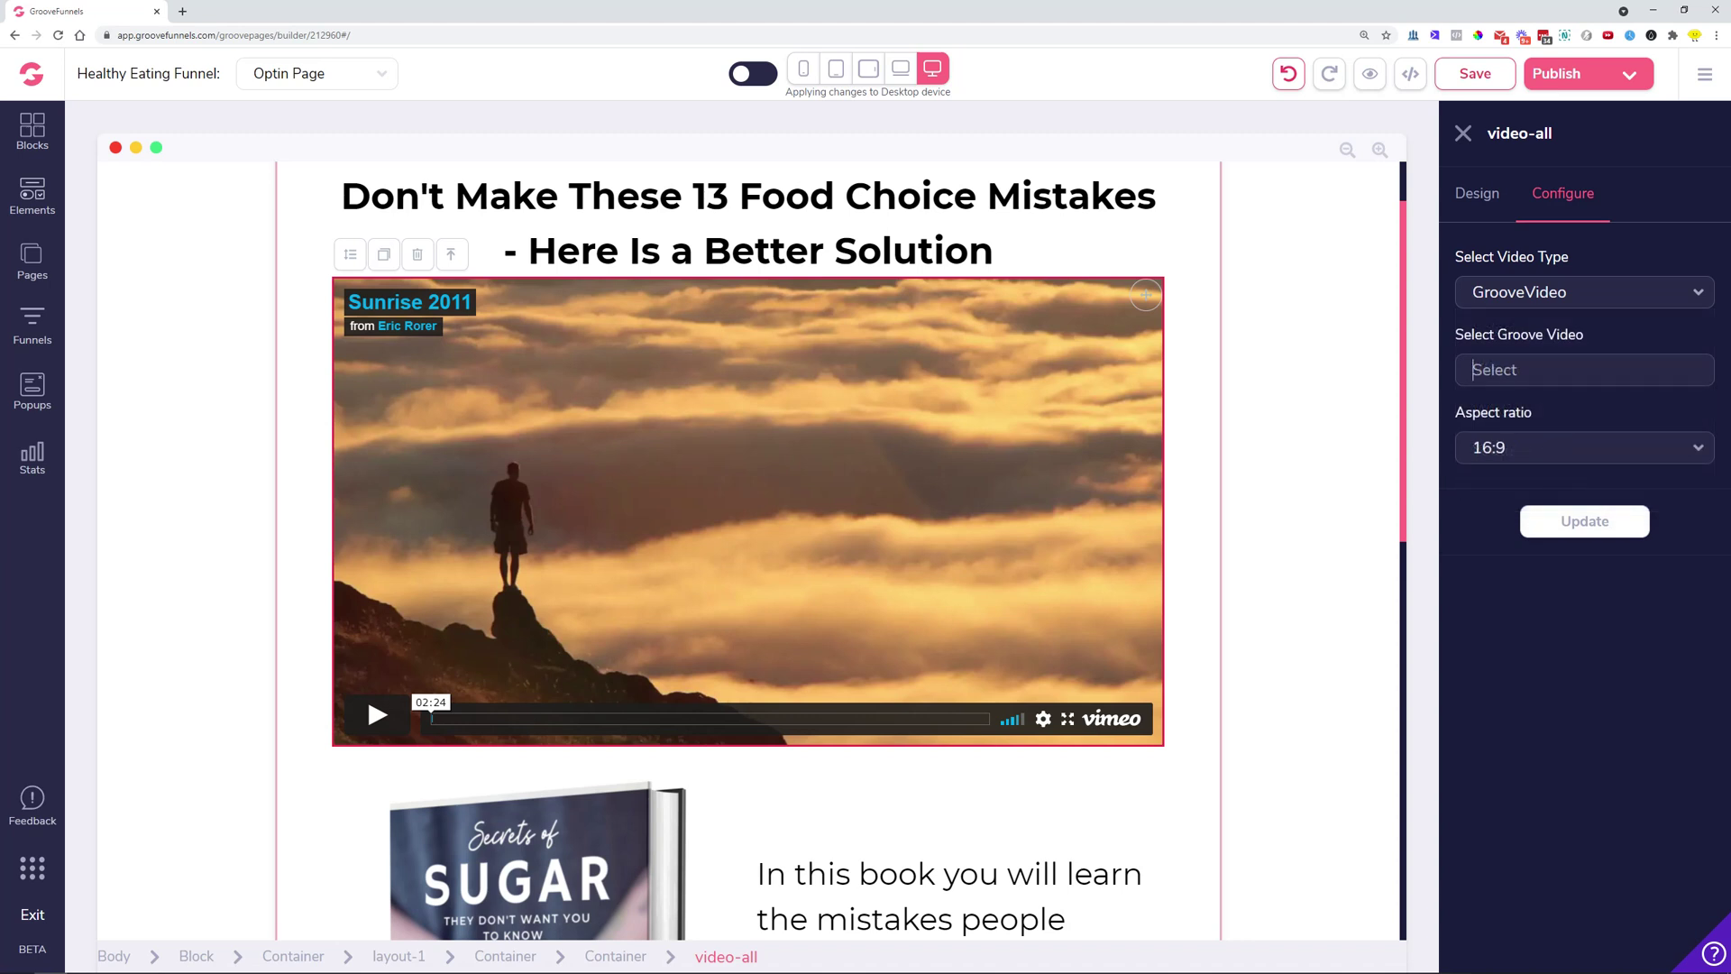
text(de)
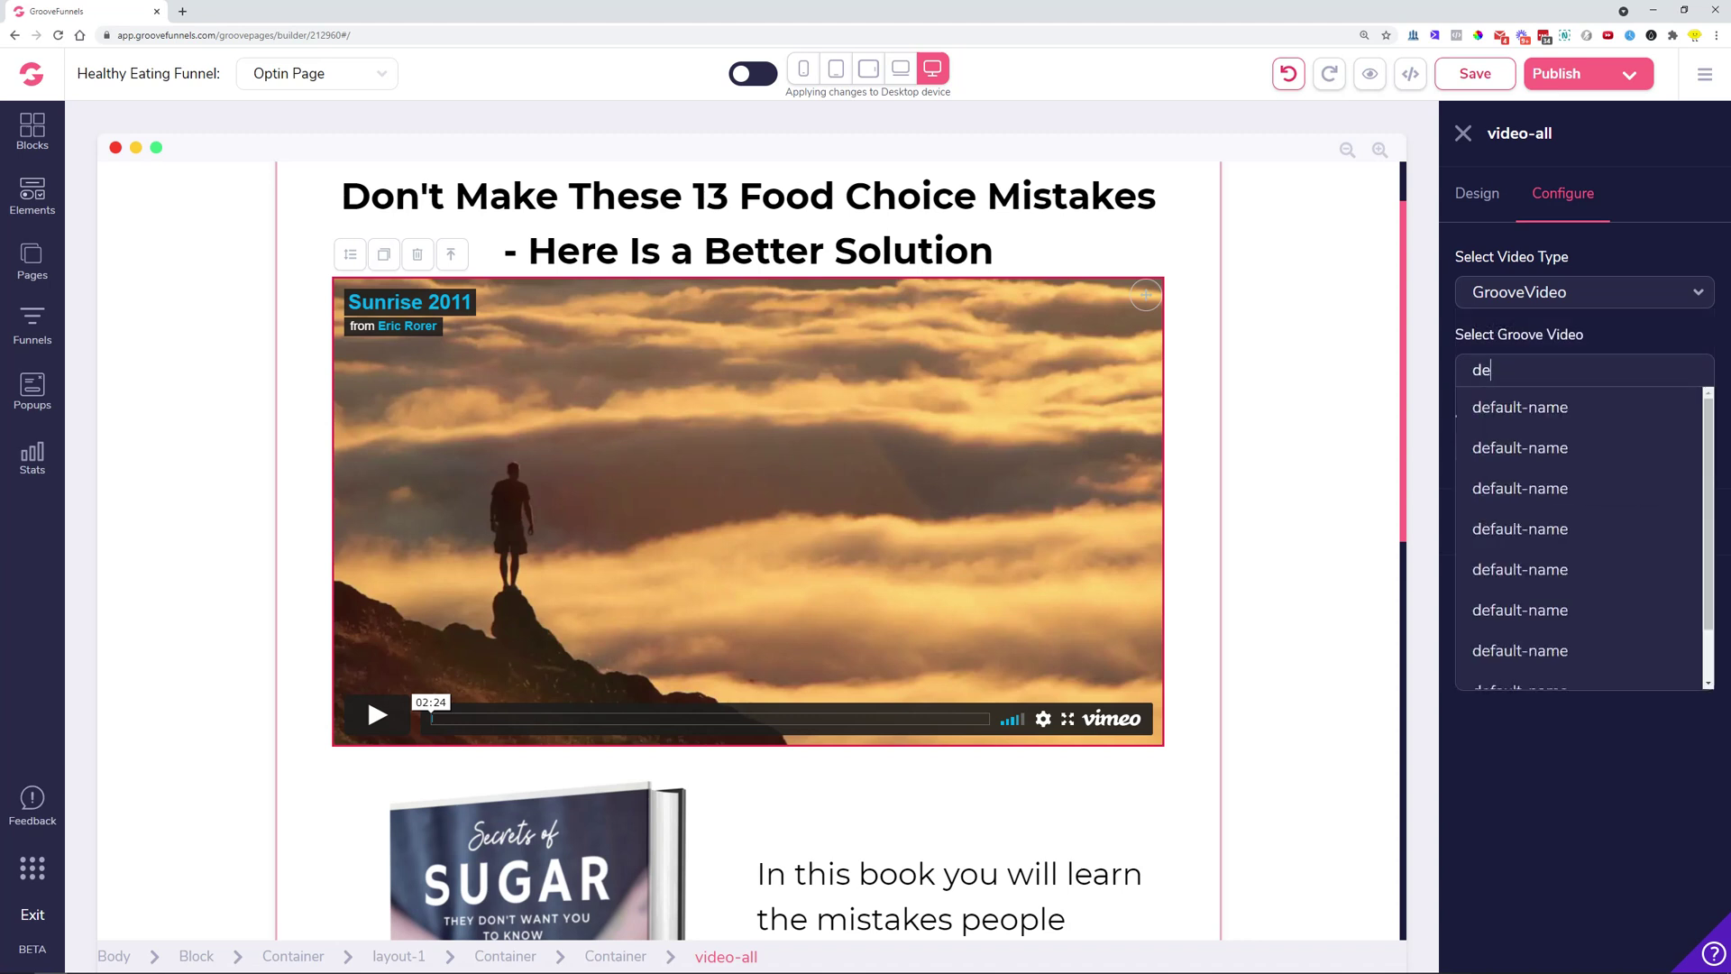
scroll(1575, 459, down, 1)
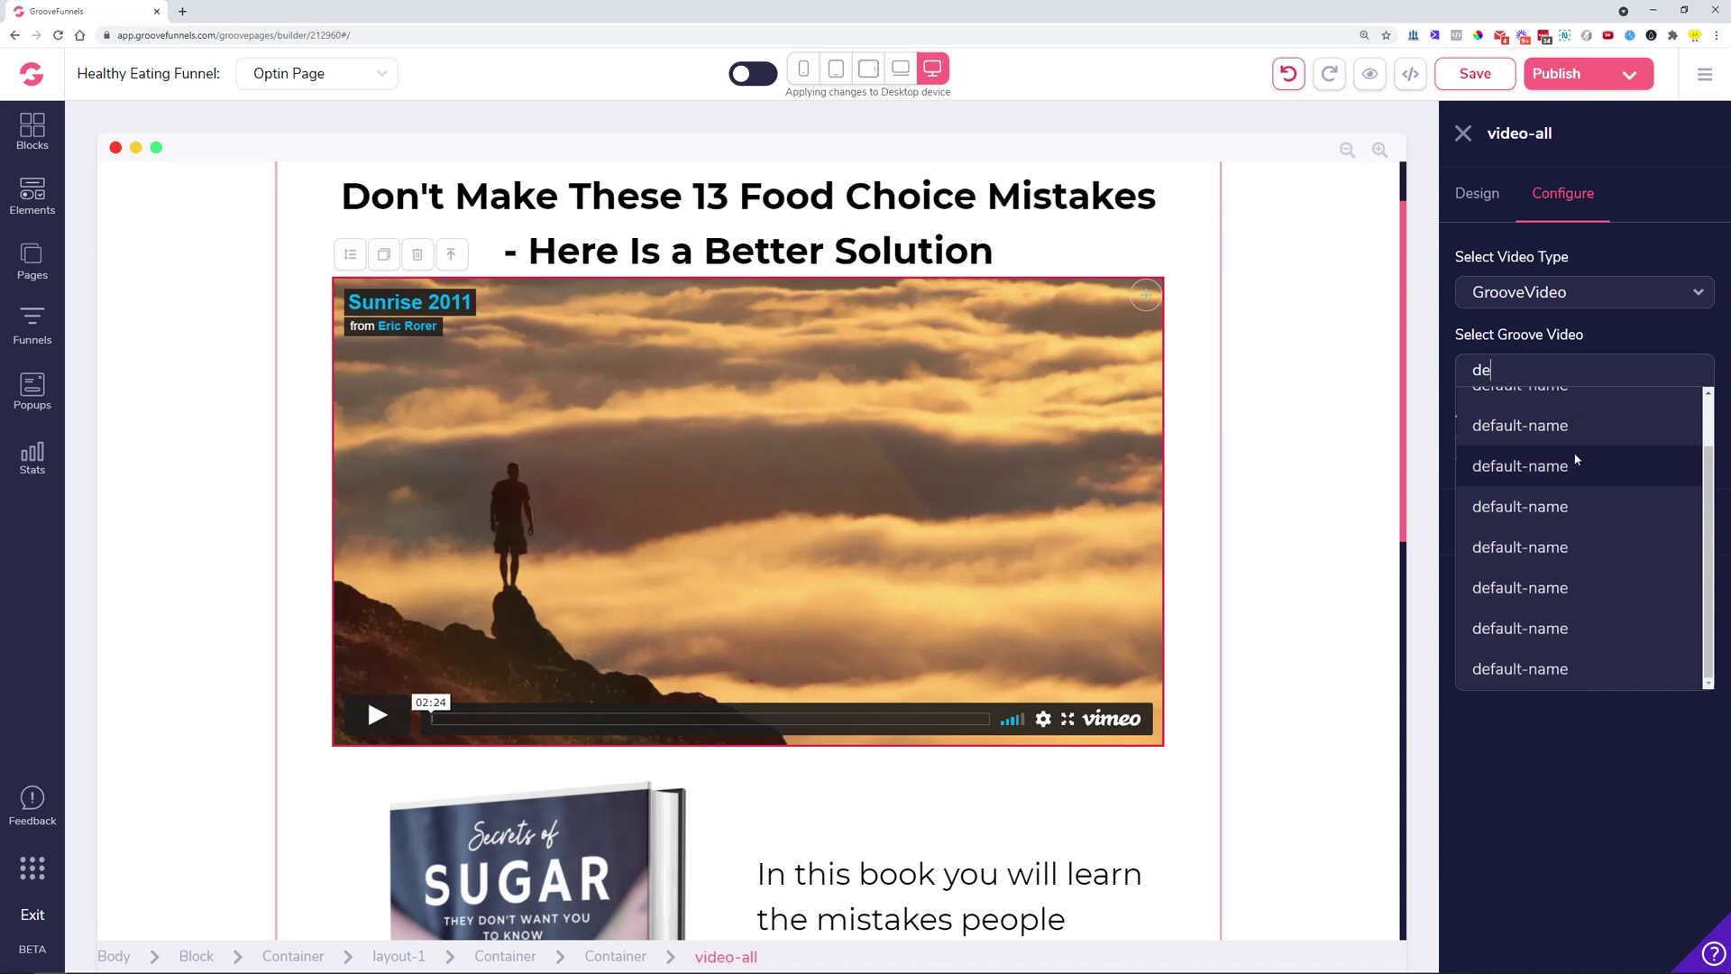
click(1553, 478)
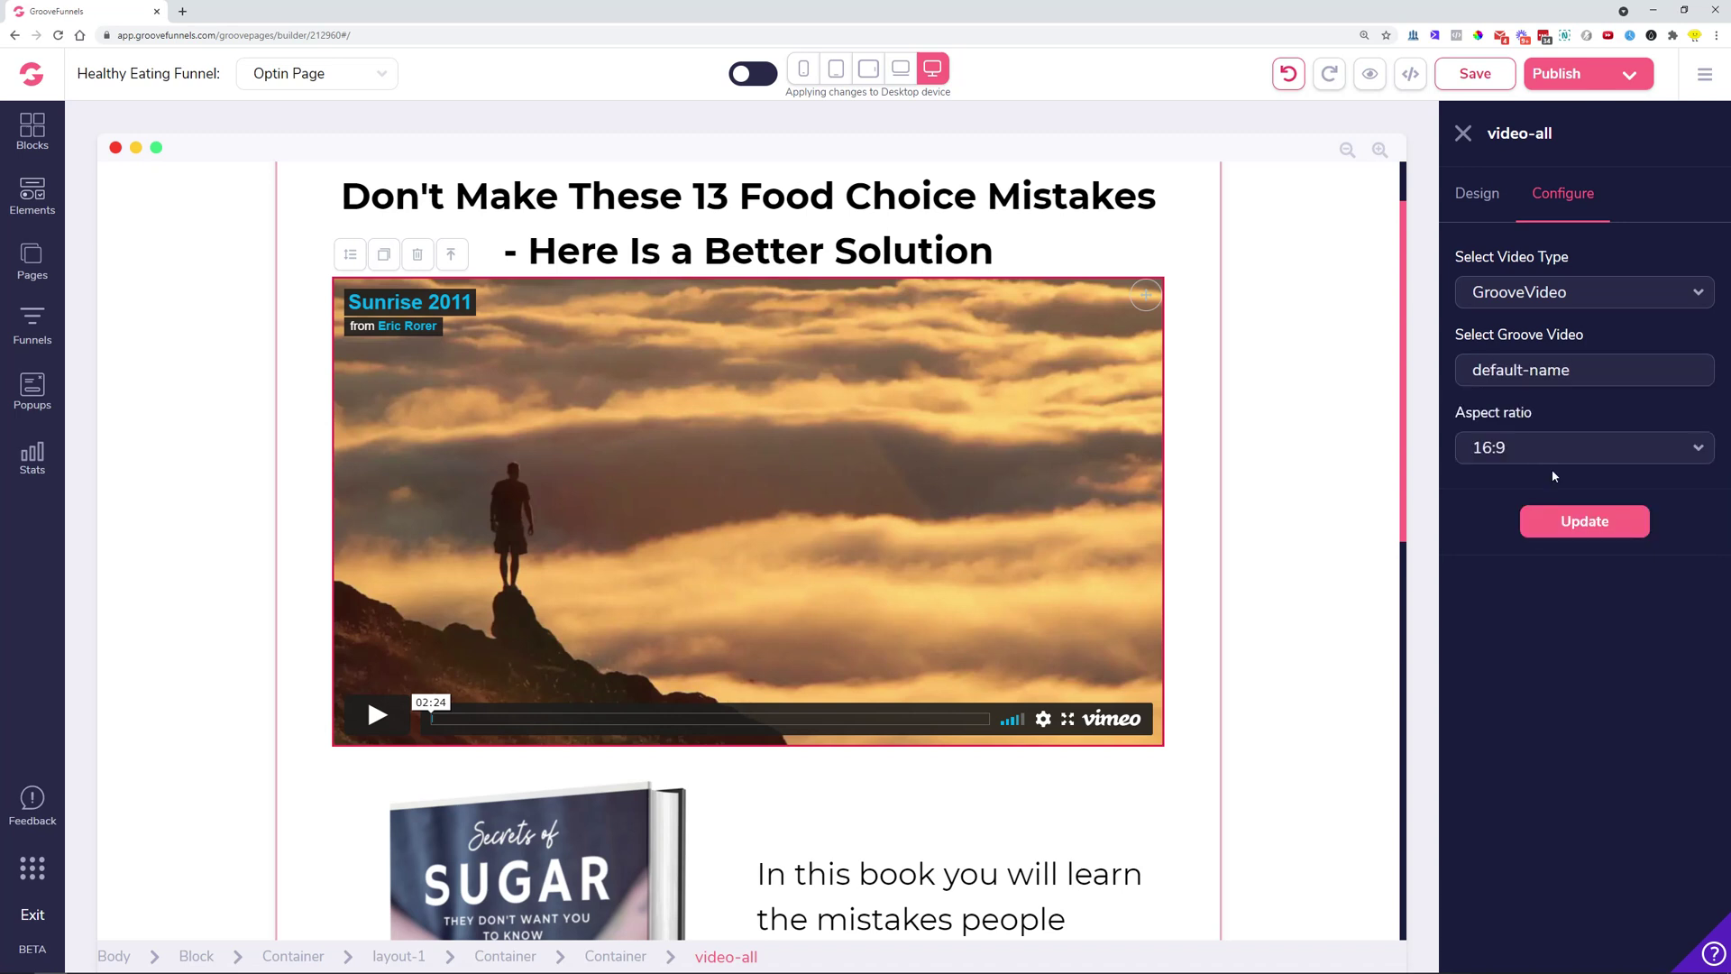
click(1565, 522)
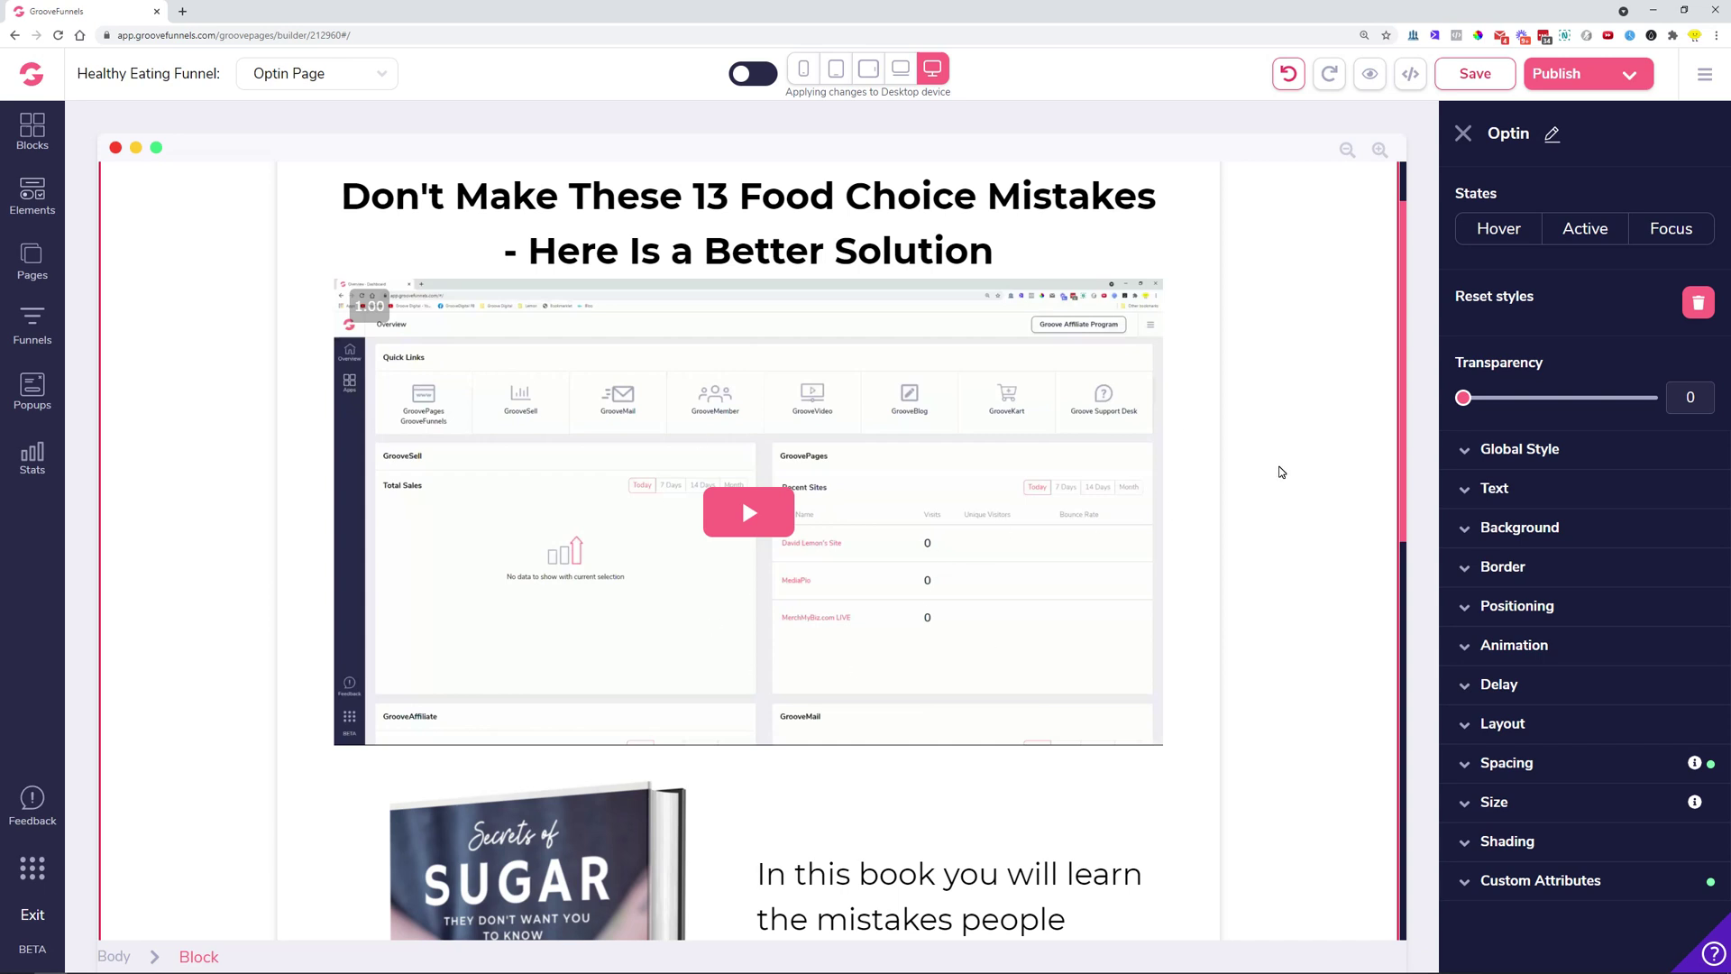
- Replace the book cover image with the "This is a TEST" Free Guide design from the Youzign library and apply the update
click(790, 432)
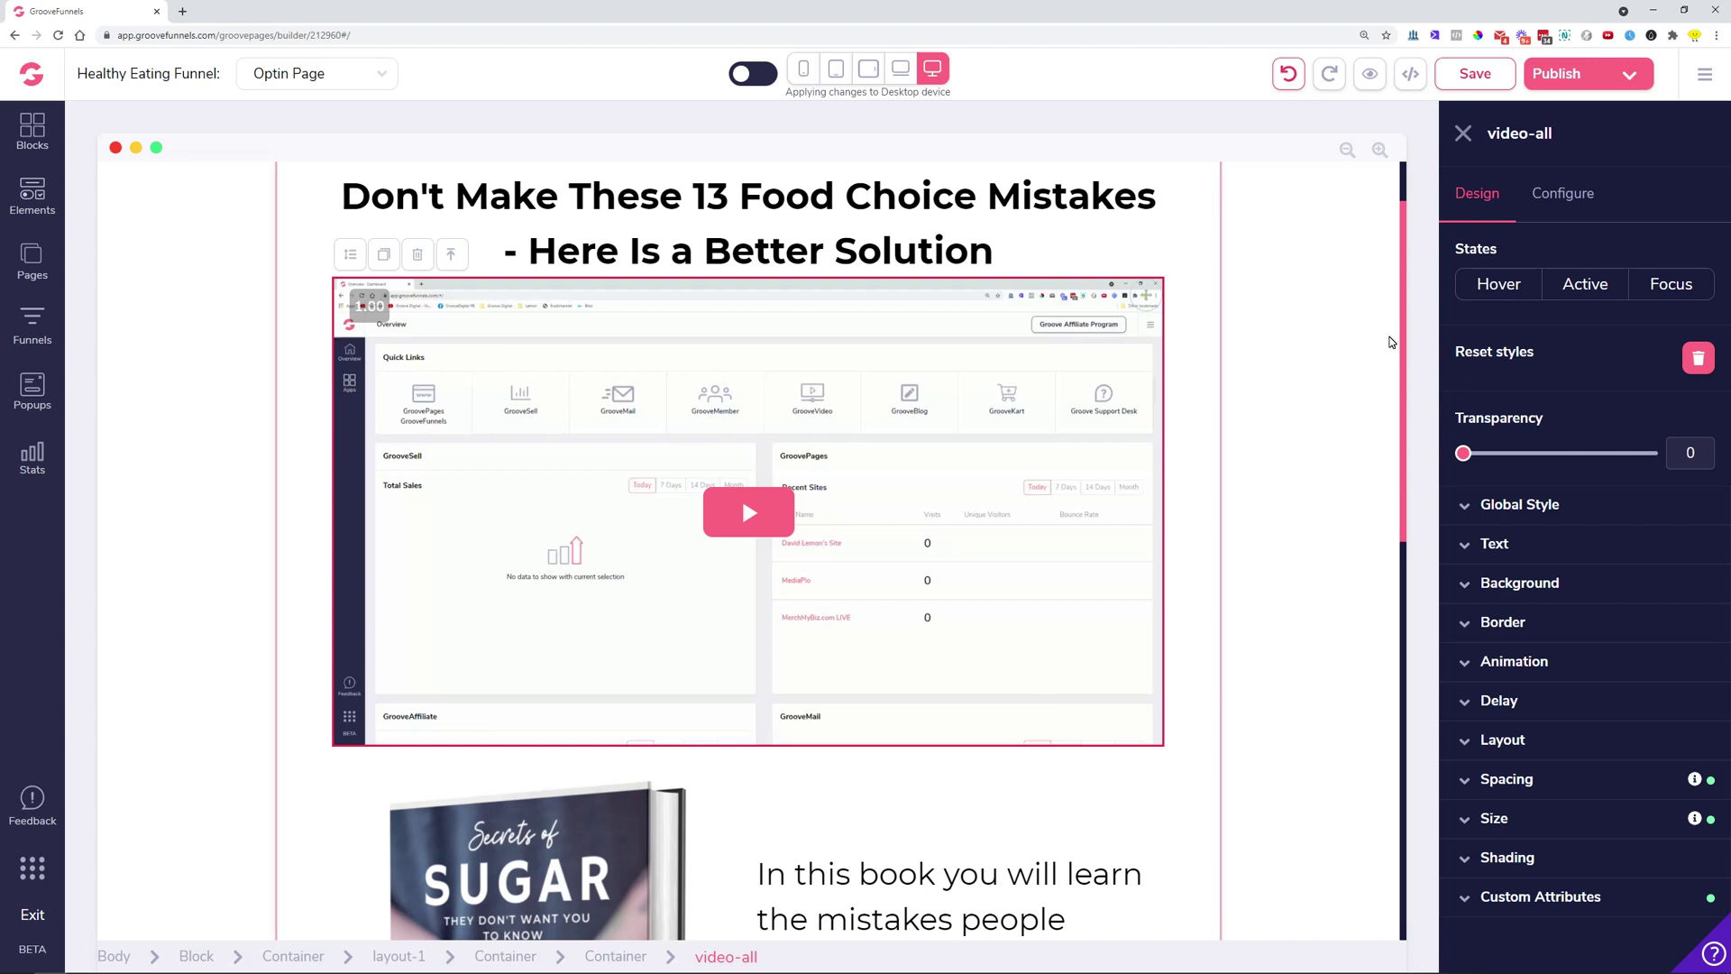
scroll(1390, 342, up, 1)
scroll(1391, 341, down, 6)
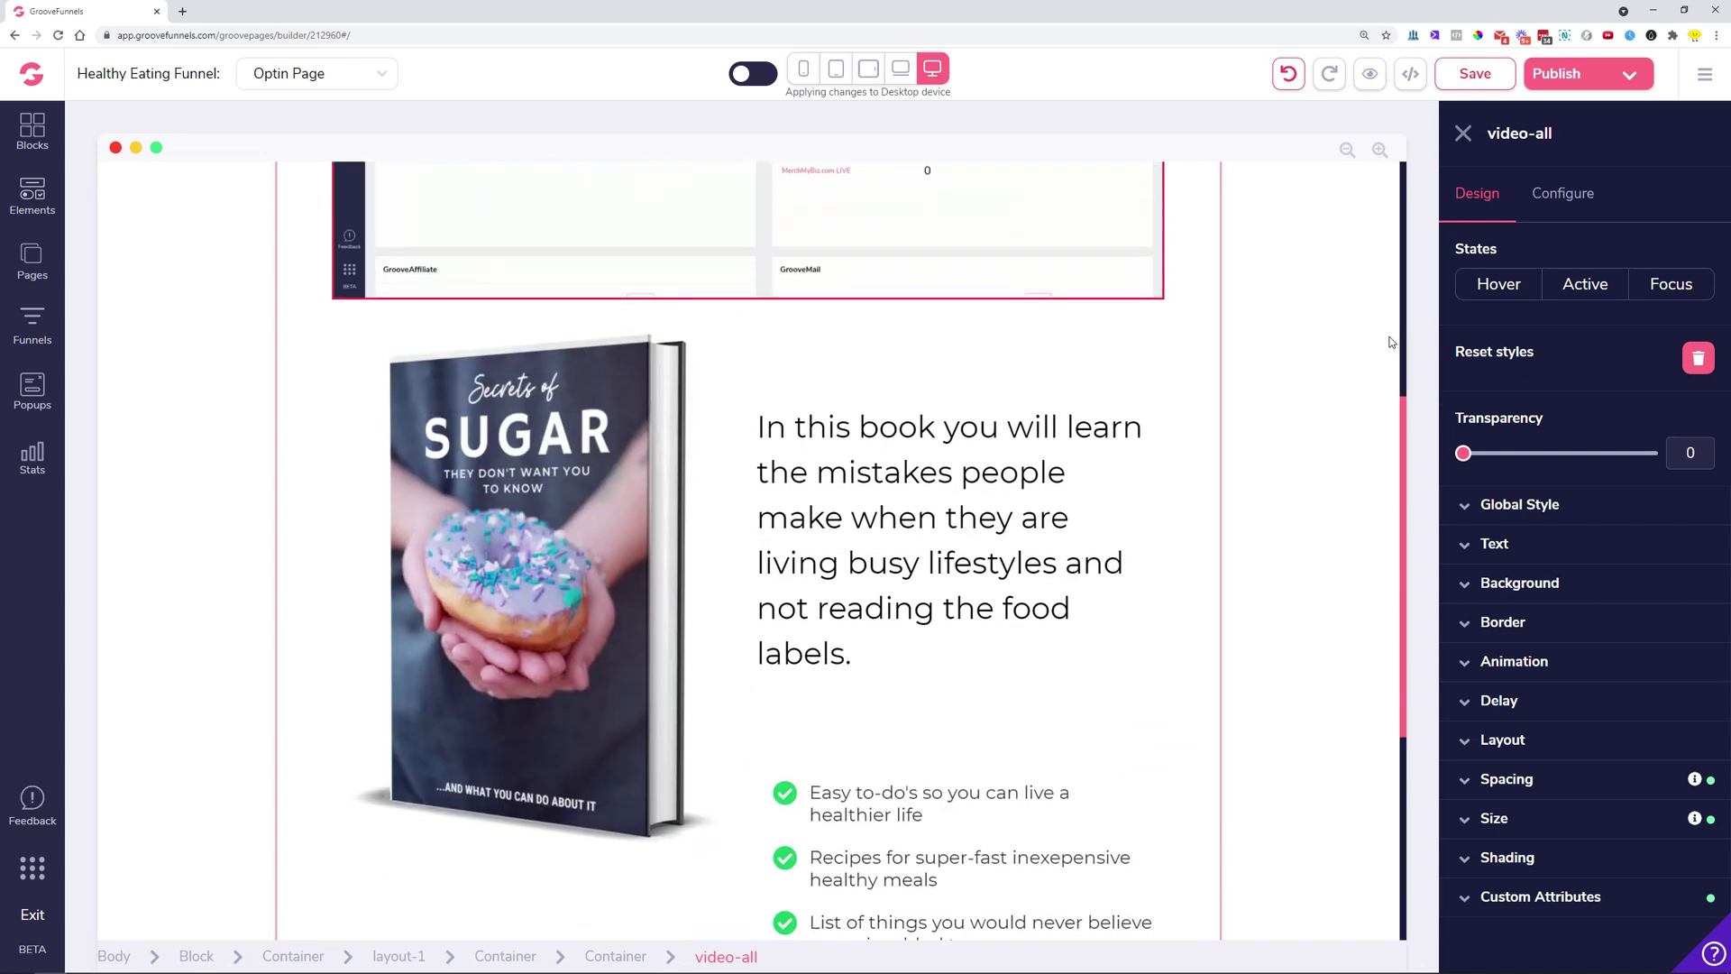
click(373, 370)
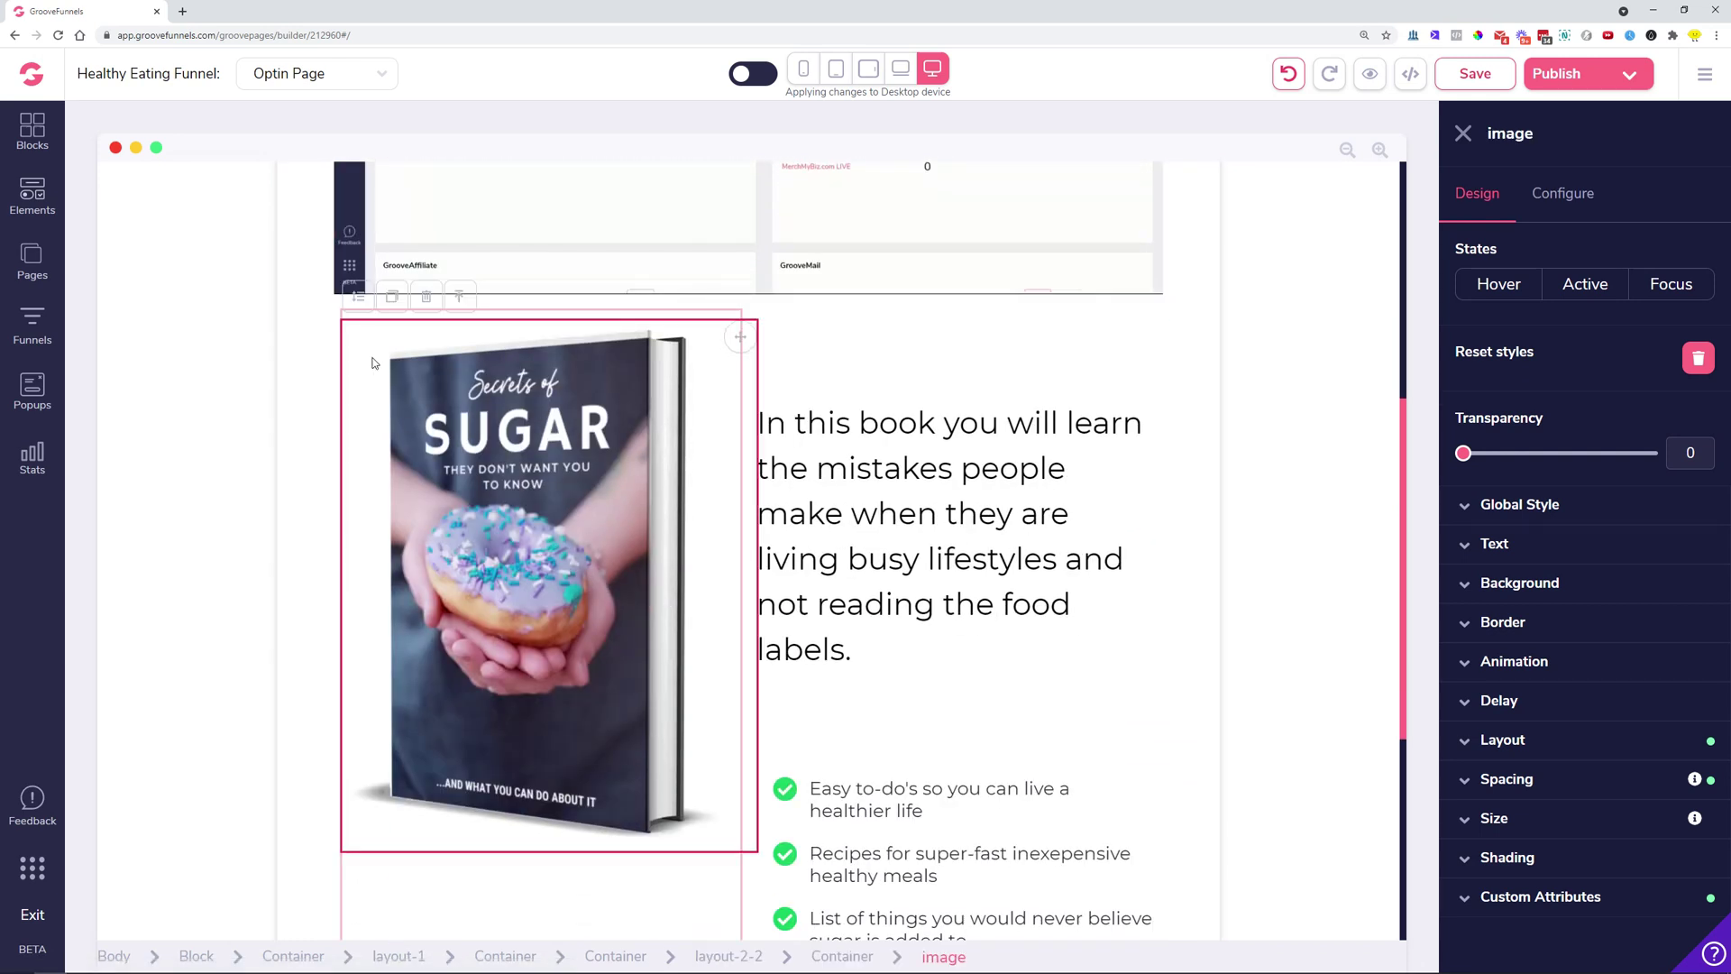
click(1588, 196)
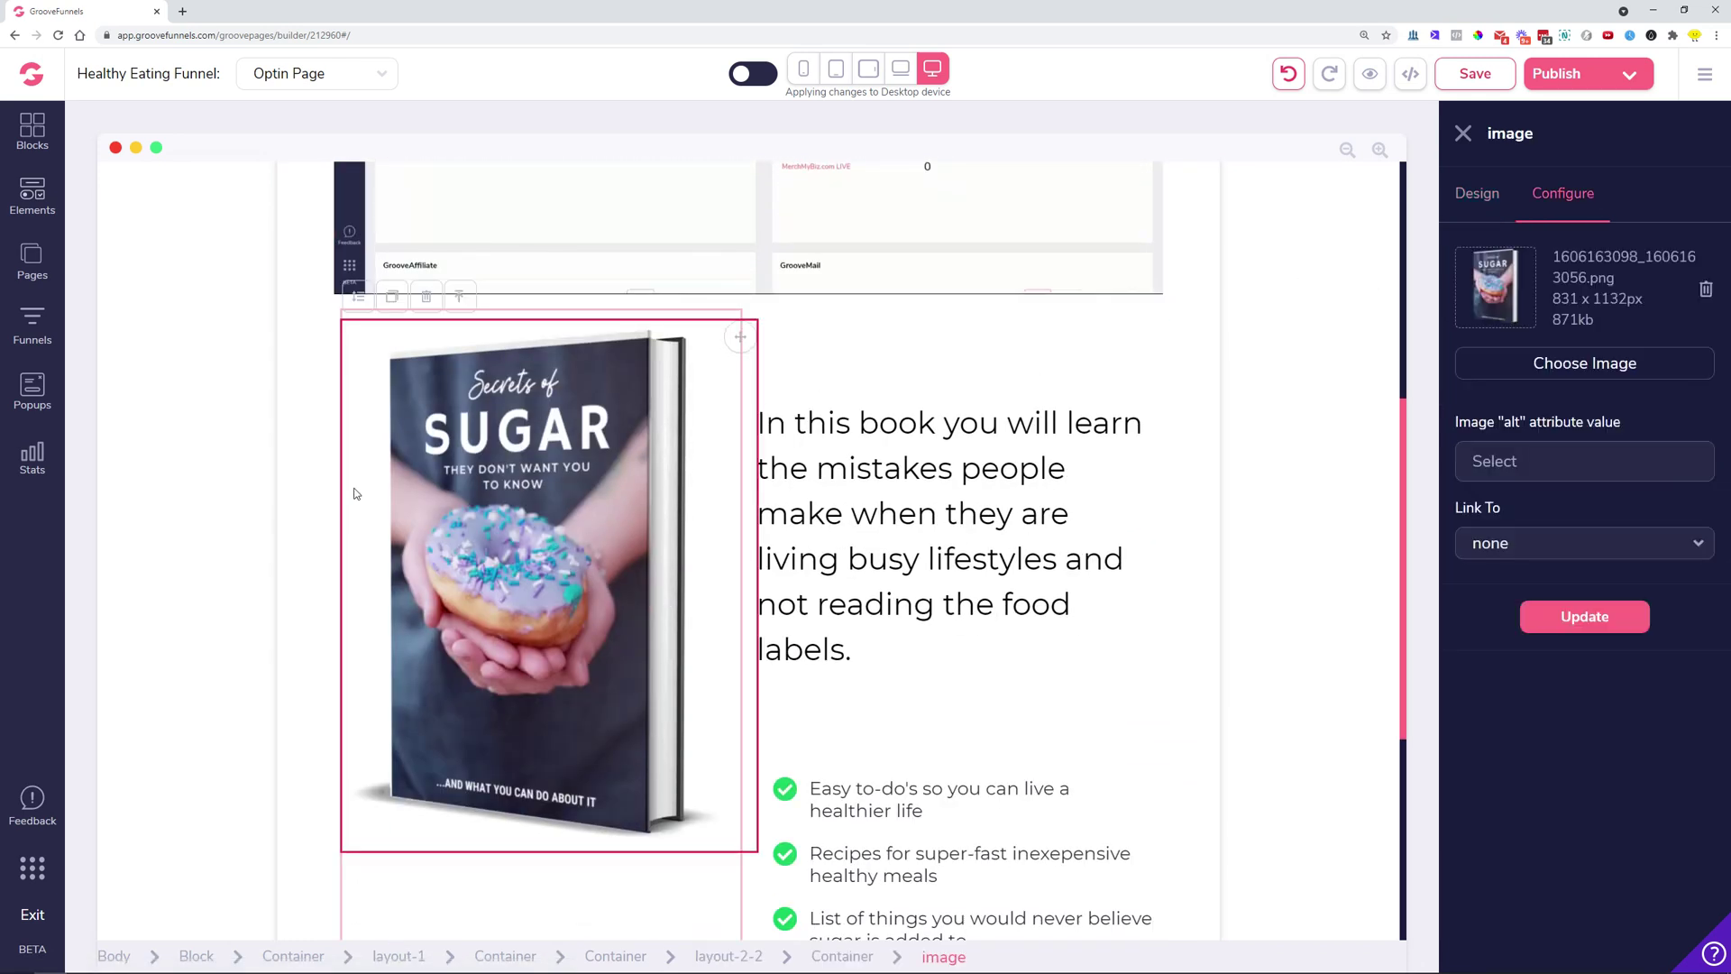
click(1568, 364)
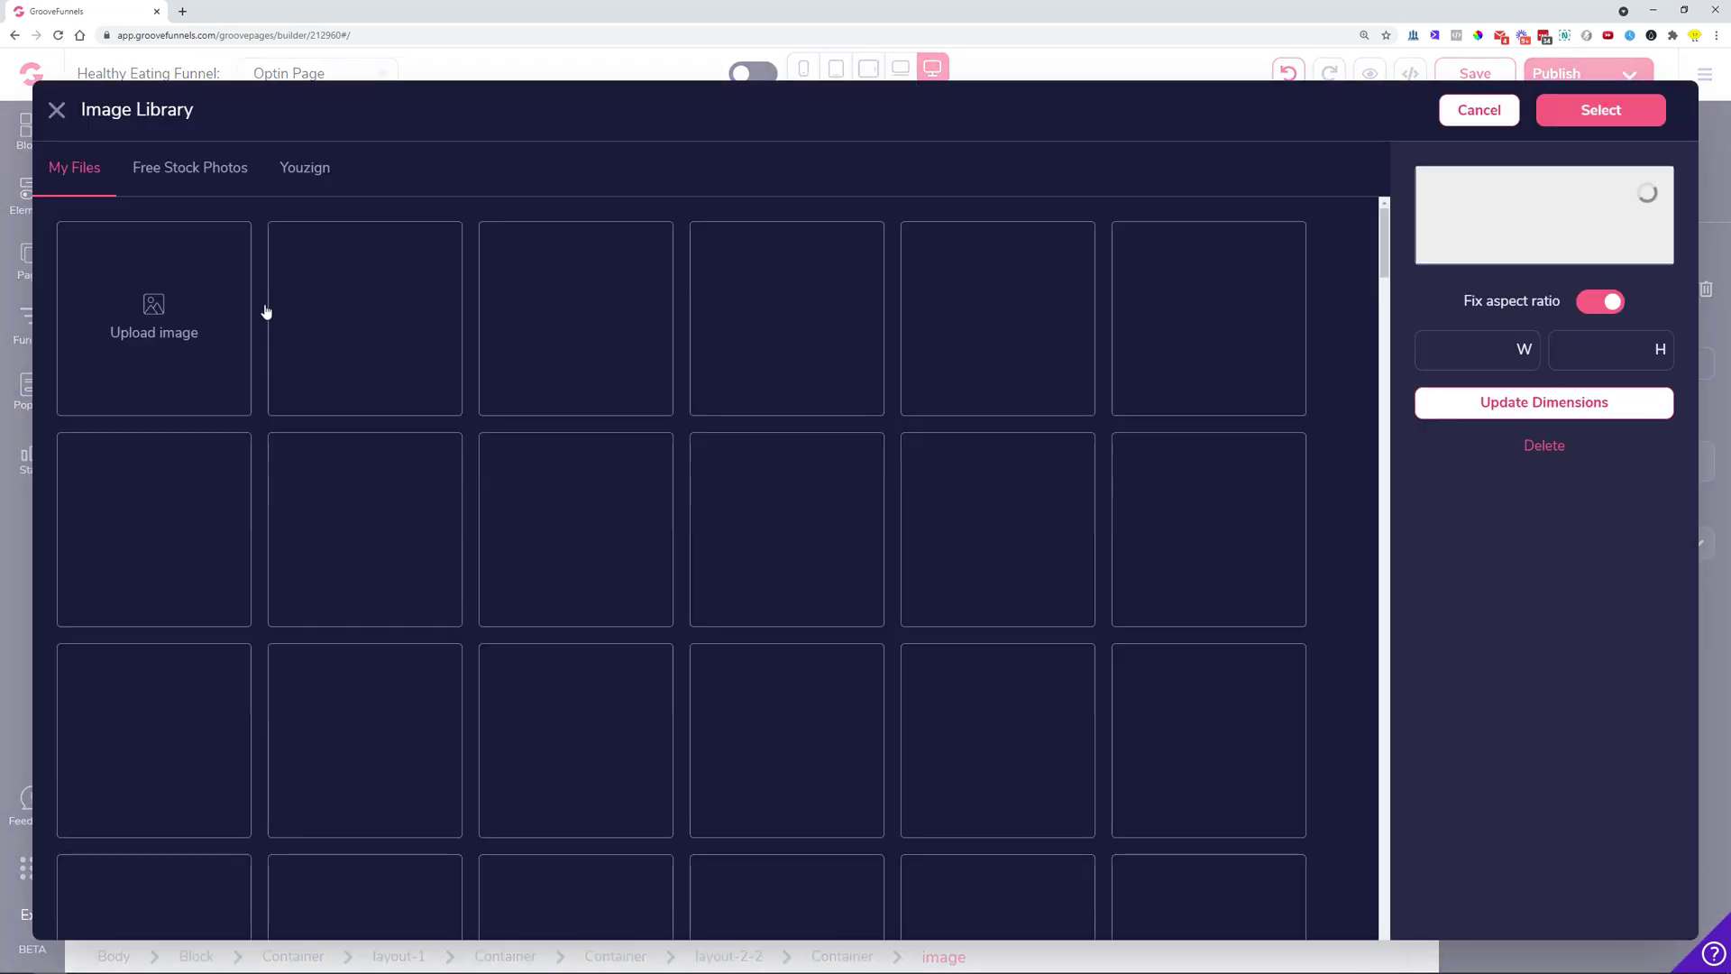
click(183, 171)
click(323, 176)
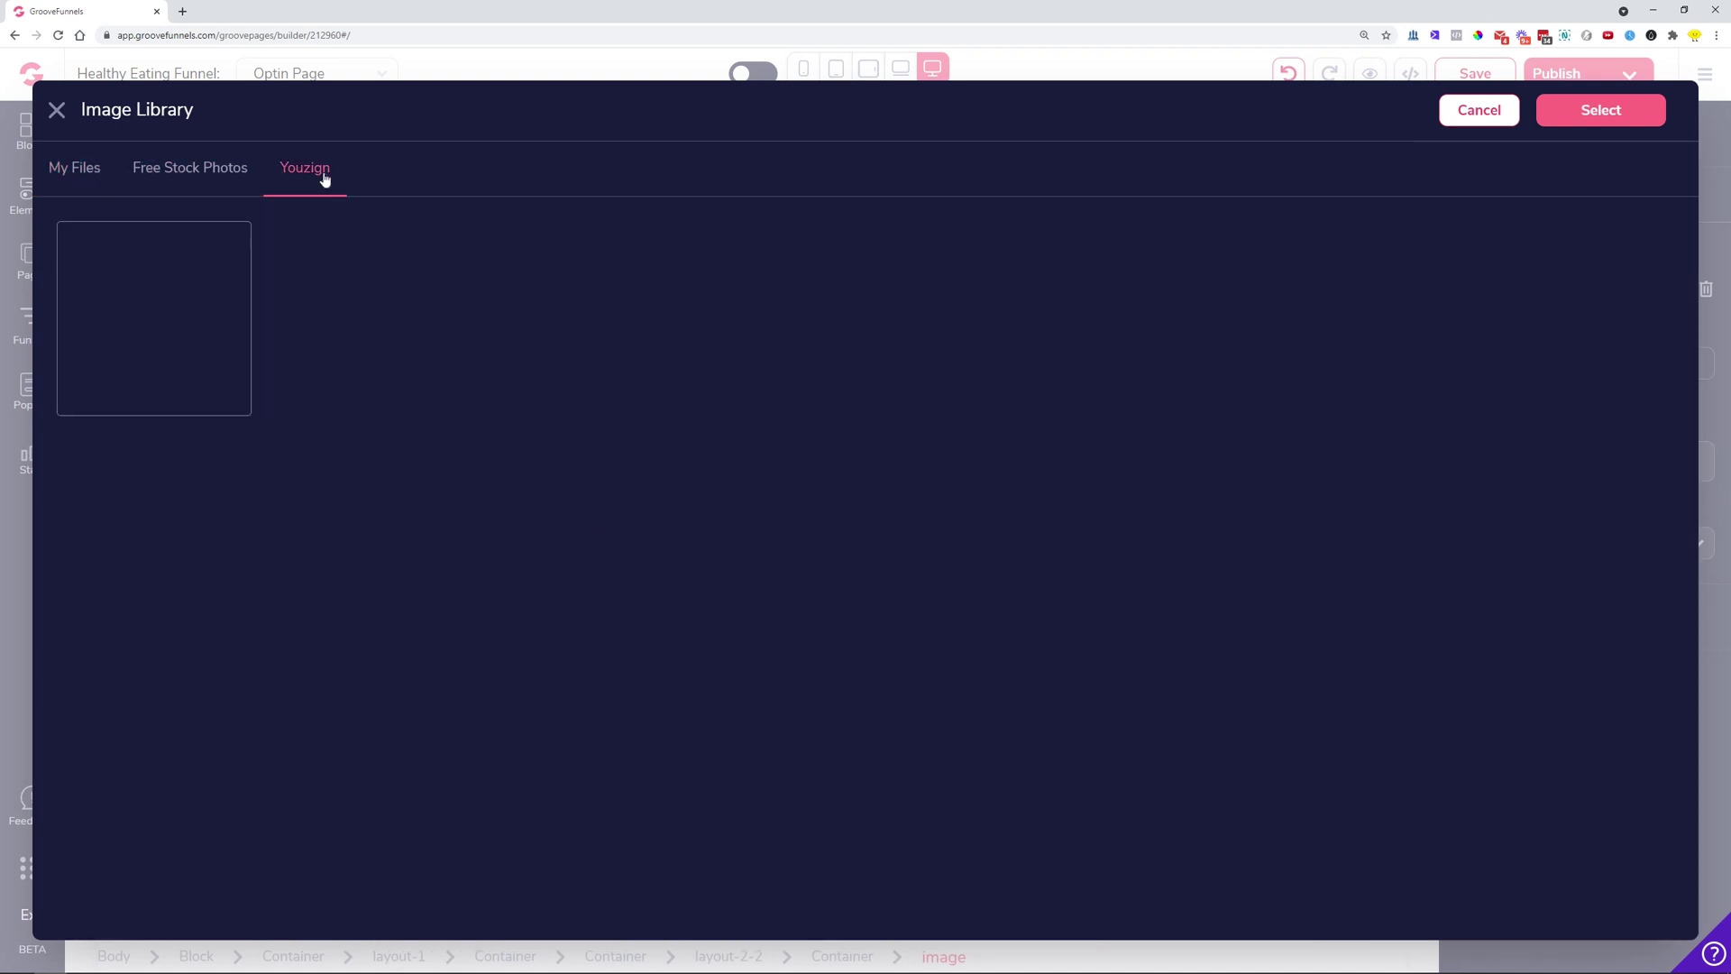
click(166, 278)
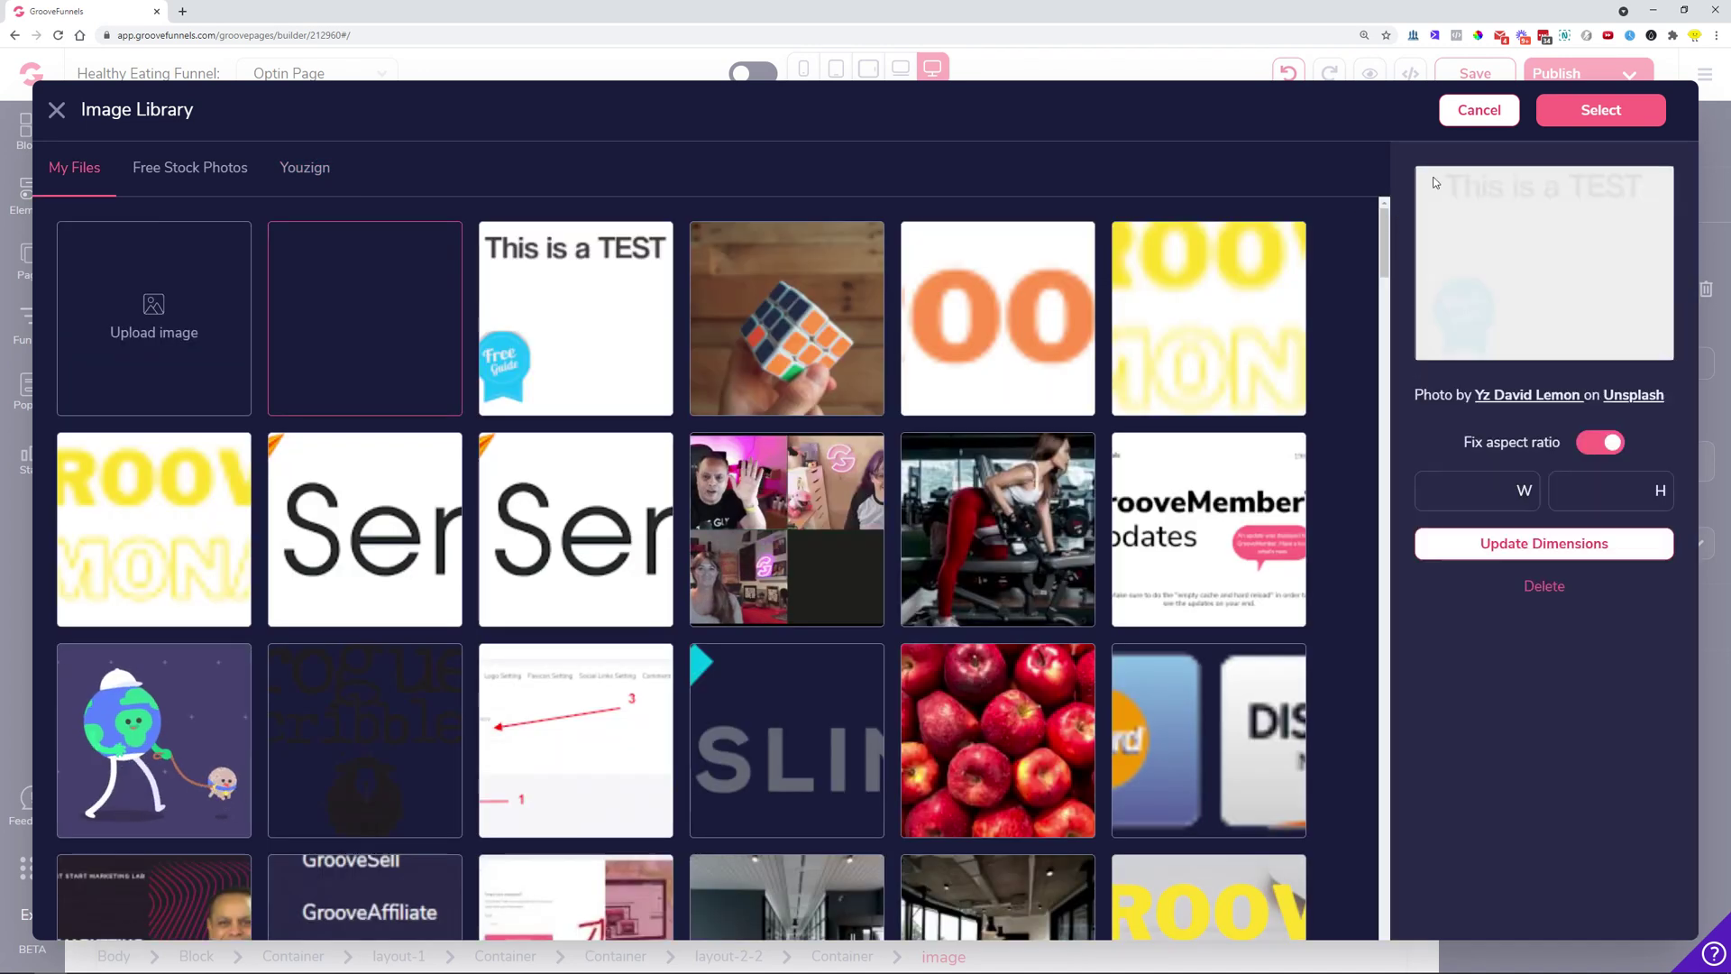
click(1588, 116)
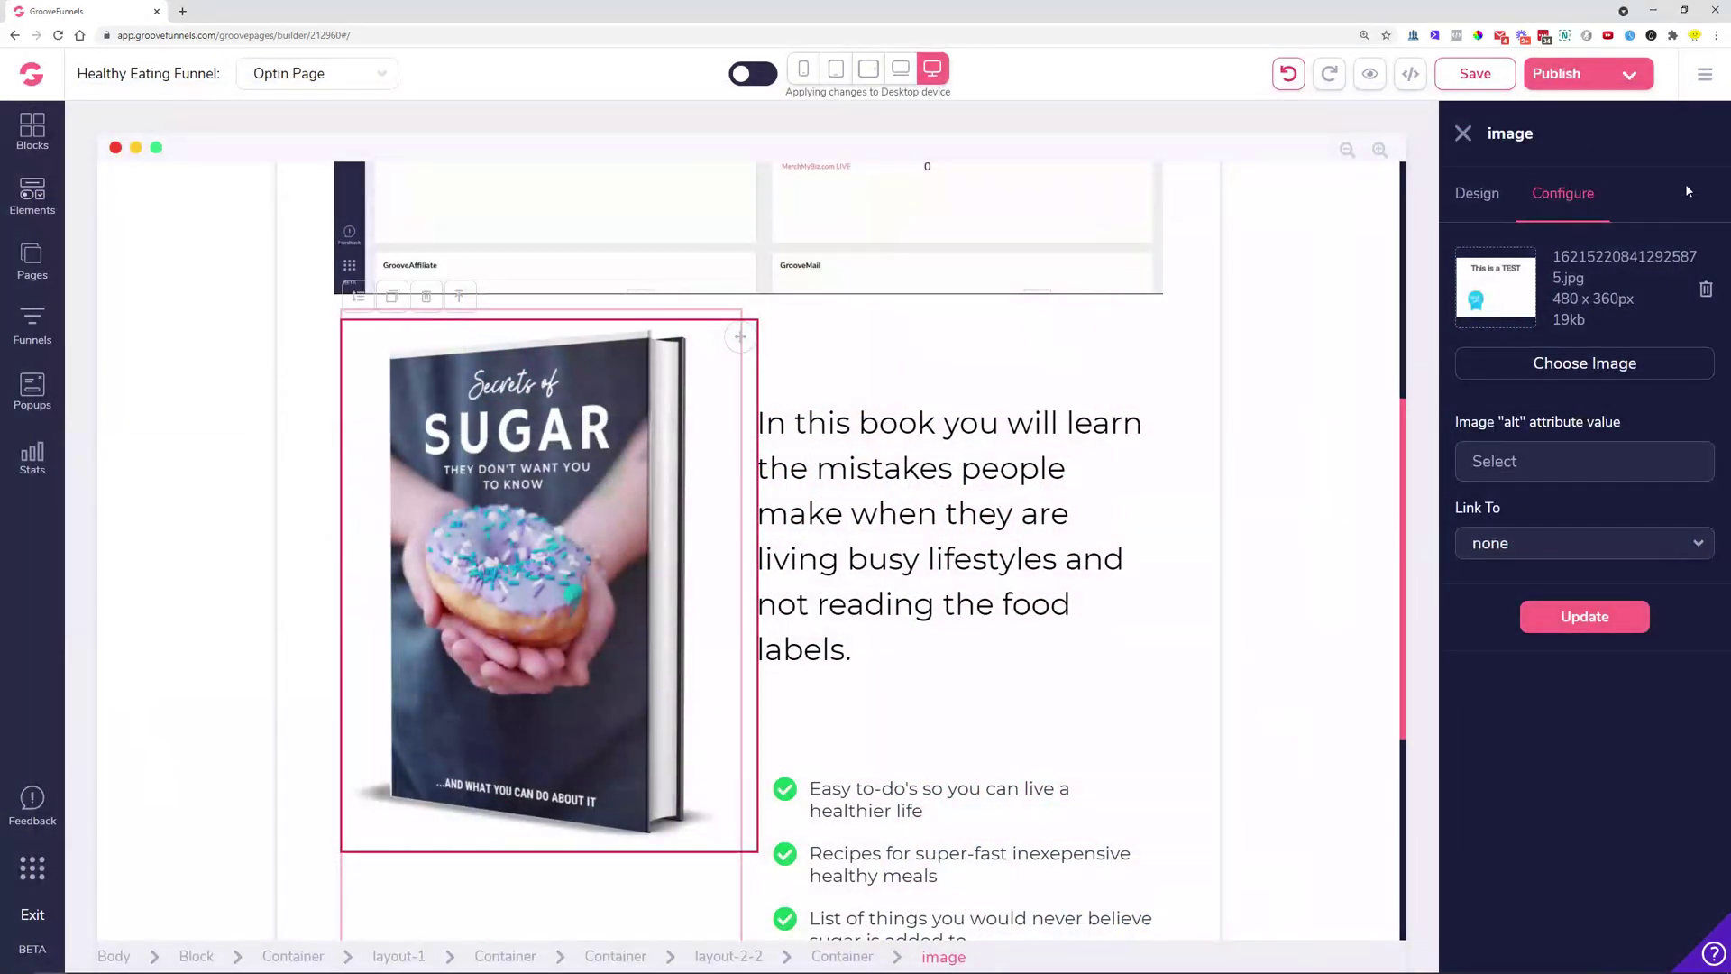
click(1575, 616)
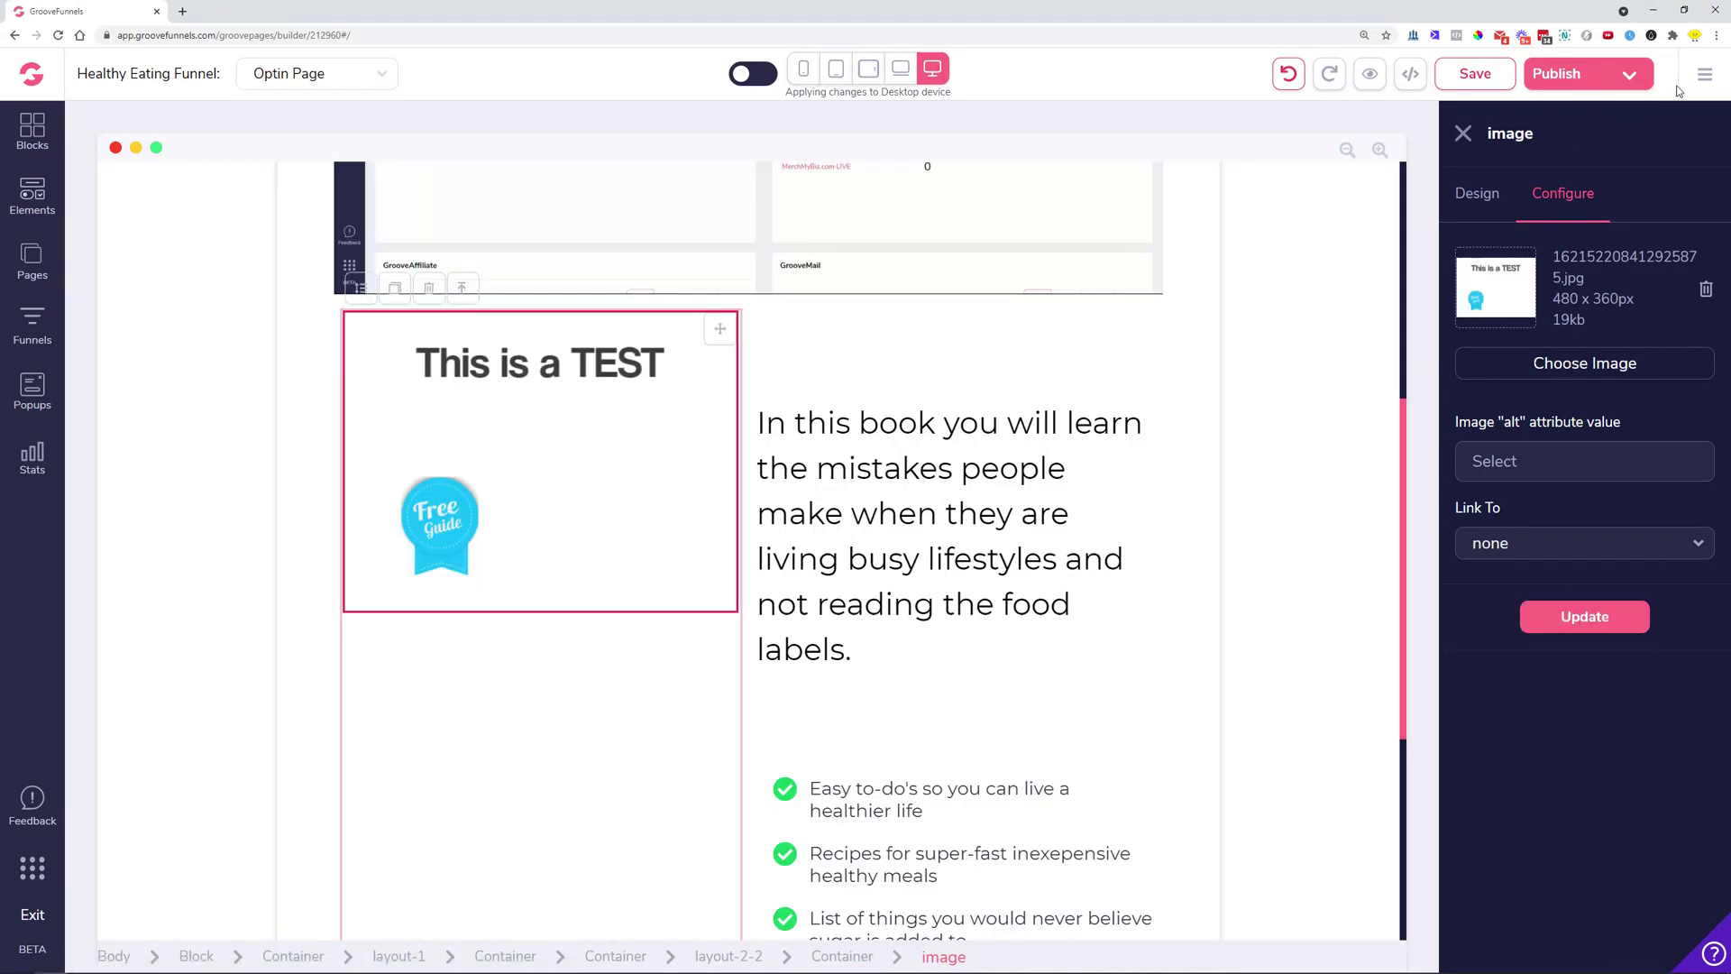
- Examine the account's integrations and the fields required for adding a new Youzign integration, leaving without adding one
click(1704, 80)
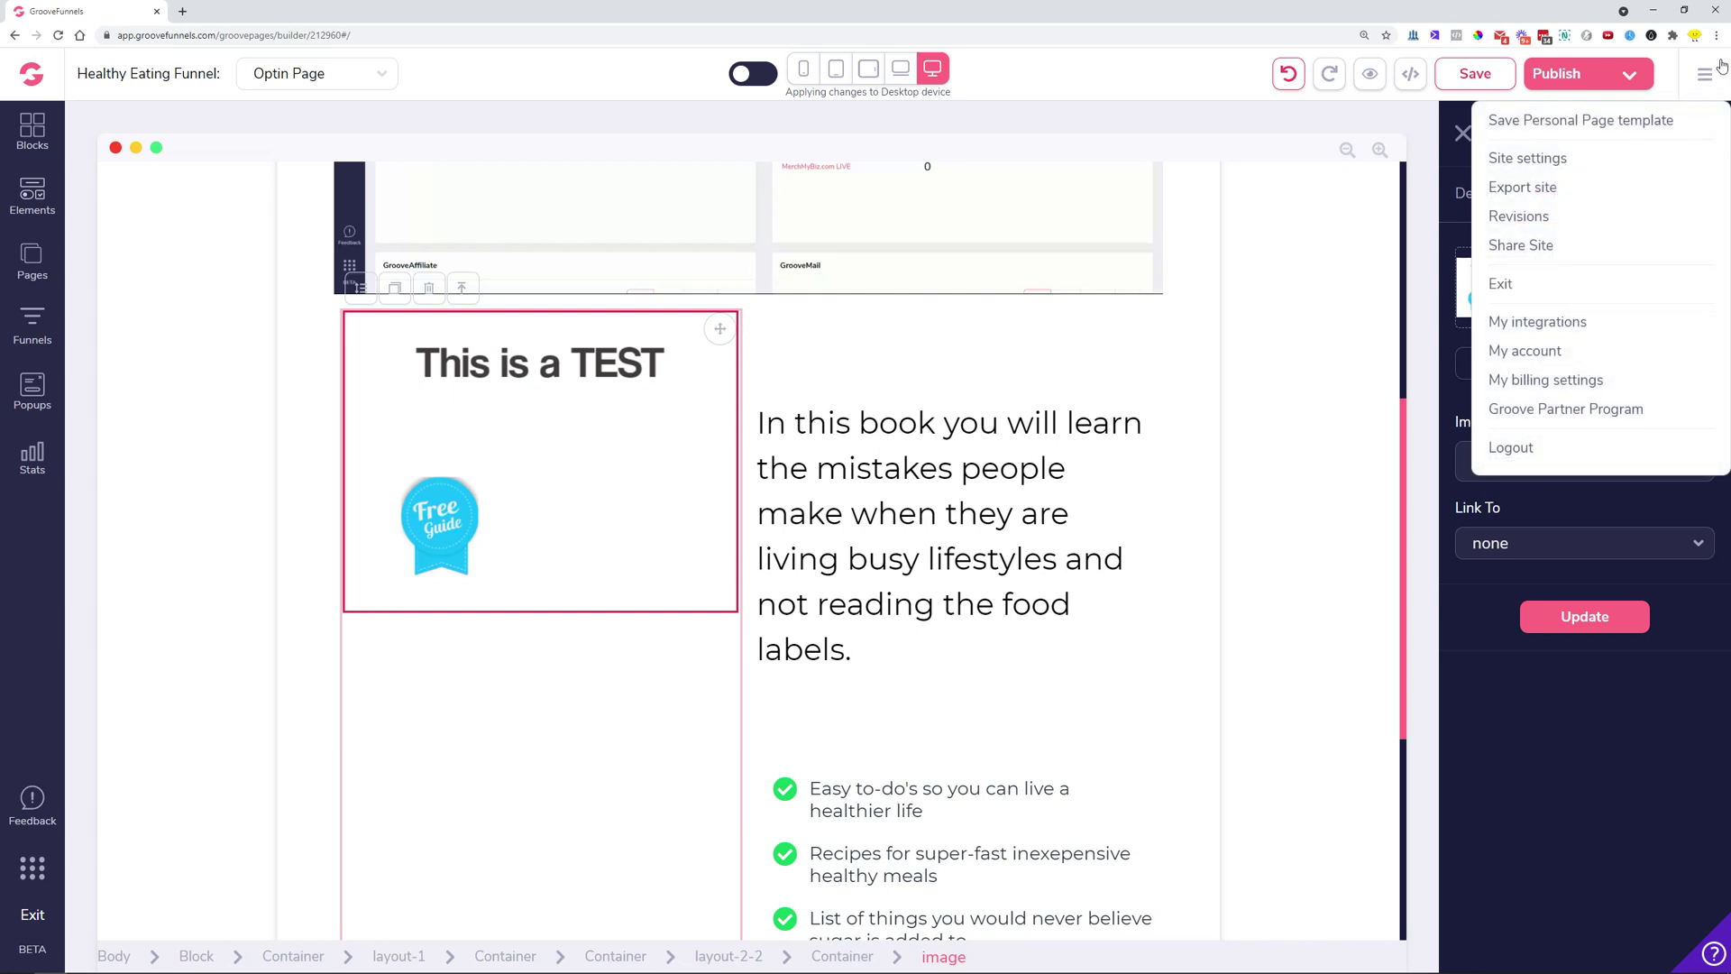
click(1568, 323)
click(1653, 123)
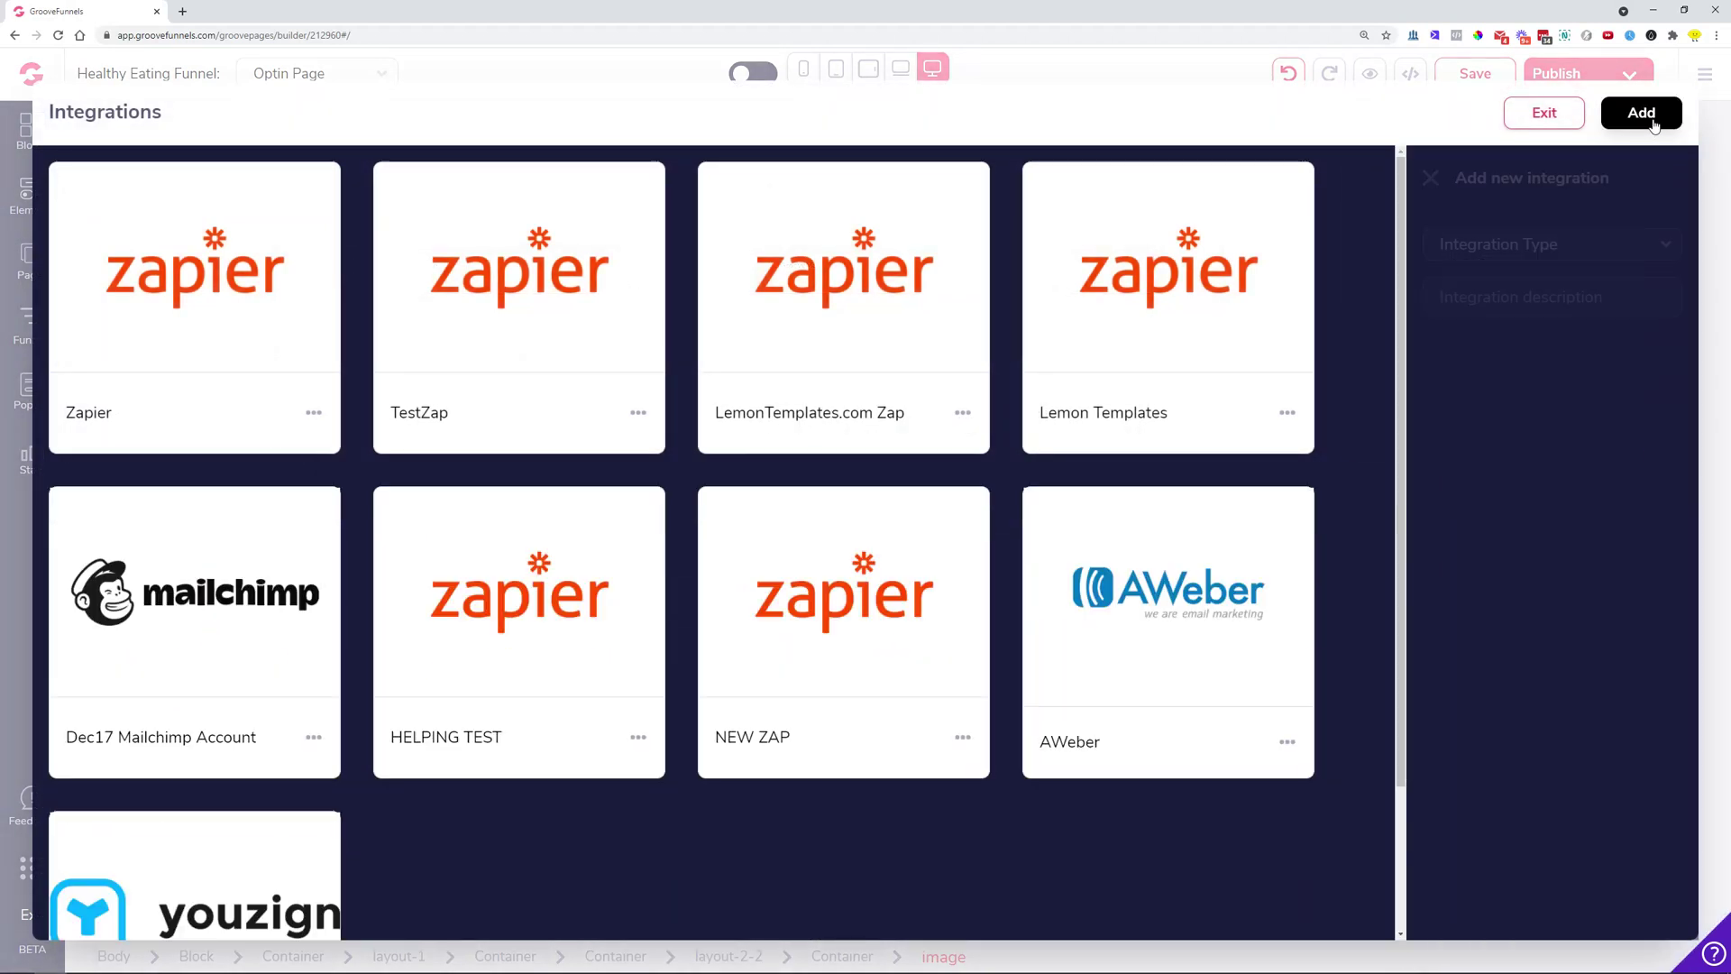
click(1575, 242)
scroll(1533, 485, down, 4)
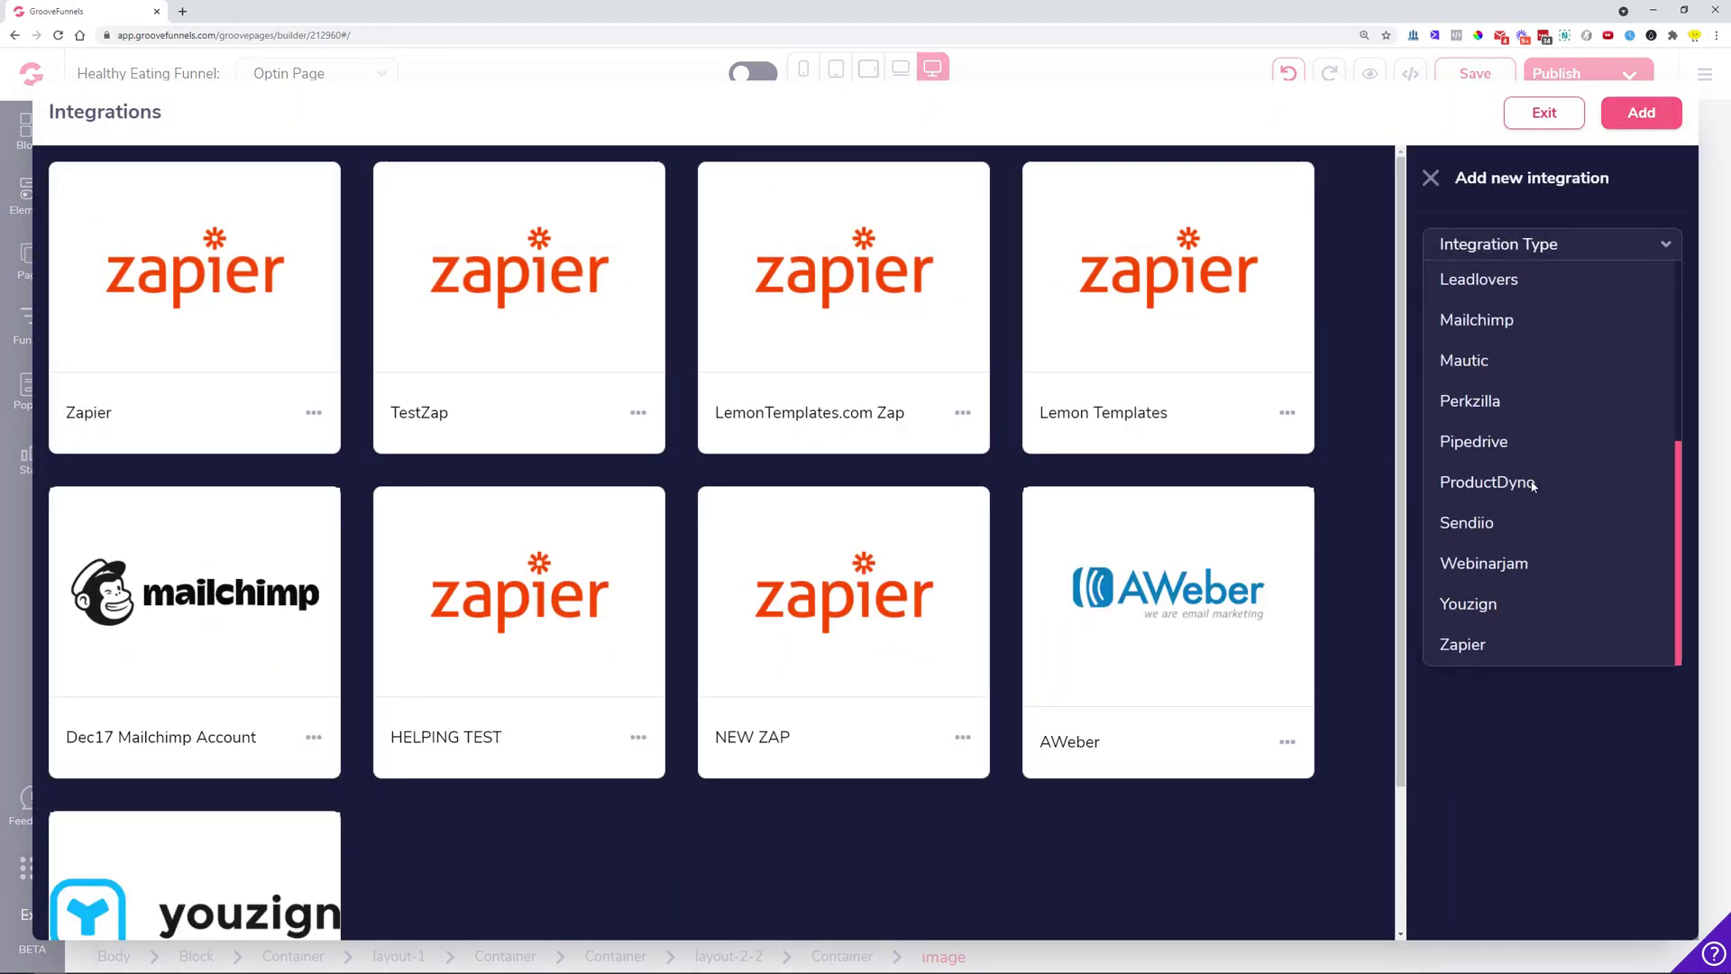
click(1479, 606)
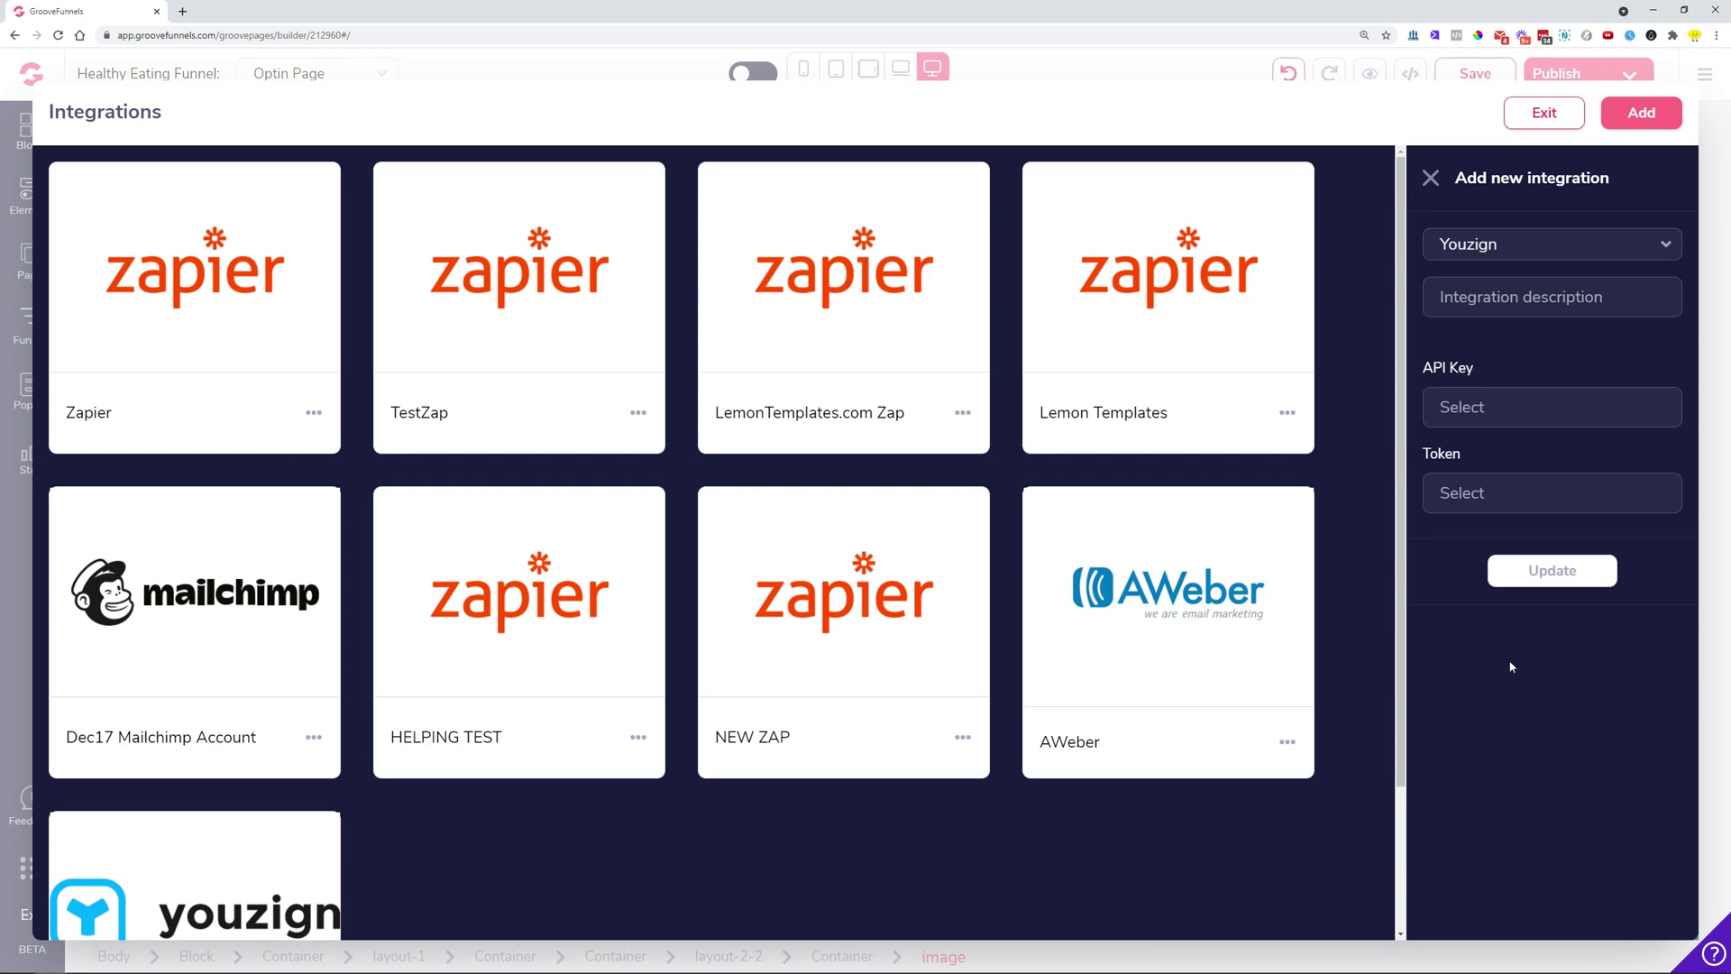
scroll(229, 889, down, 4)
scroll(268, 852, up, 2)
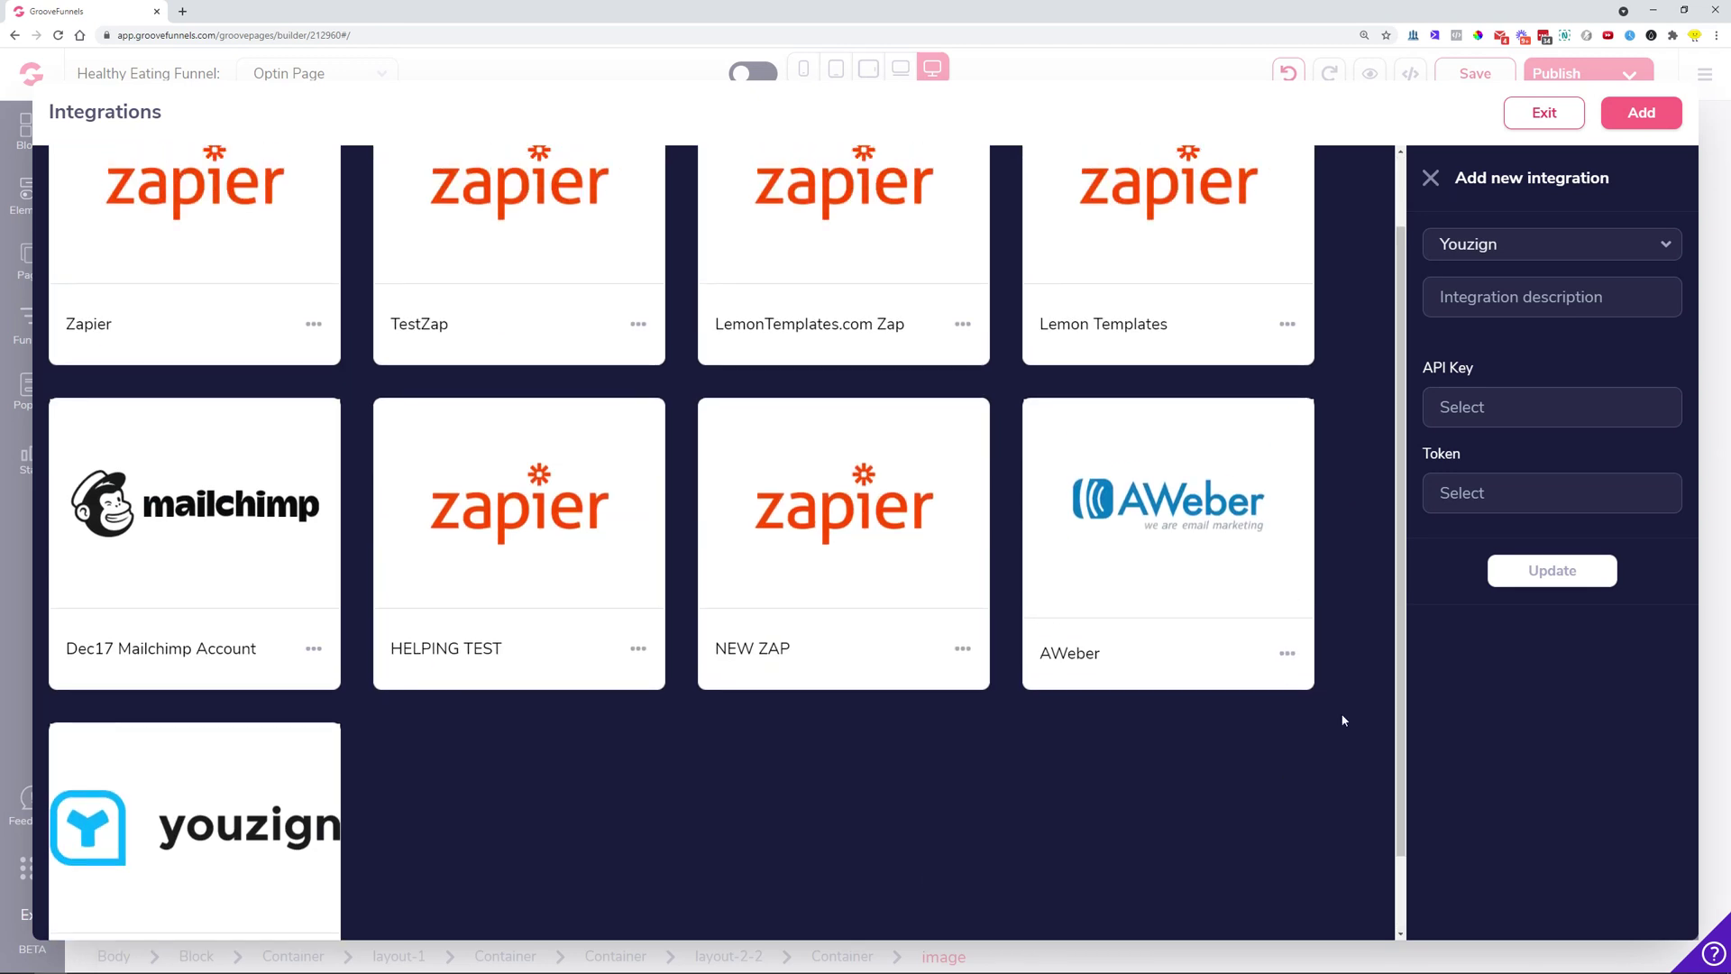
click(1543, 112)
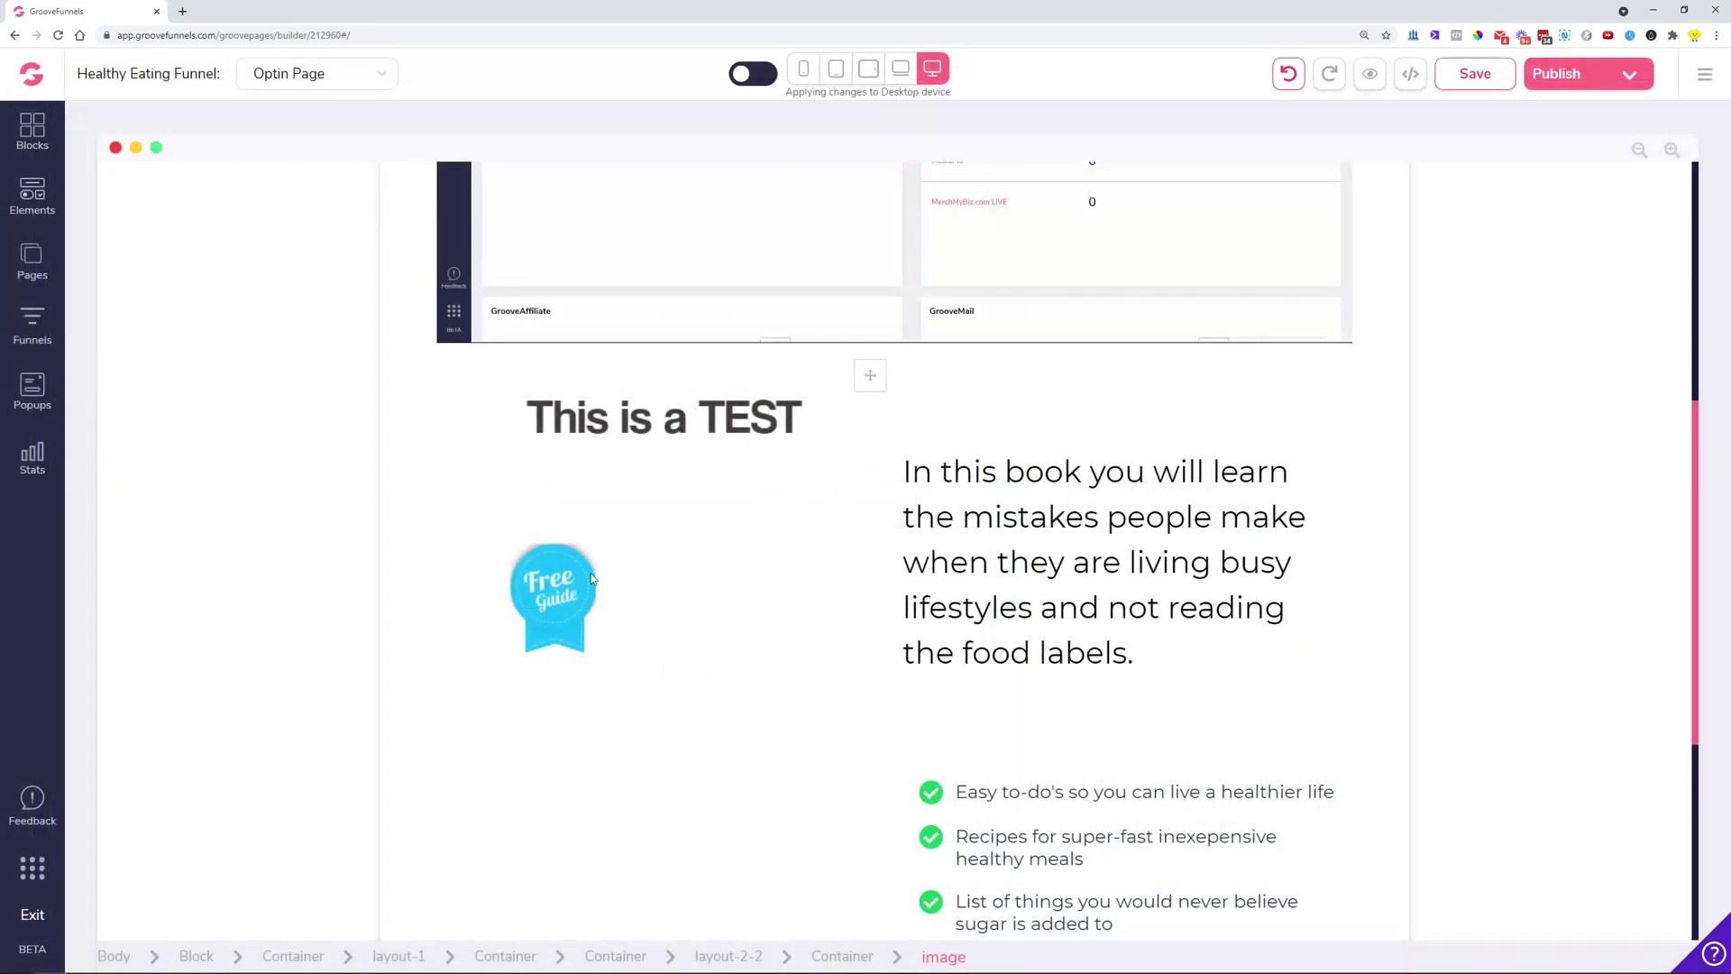
- Add an Image element directly above the "This is a TEST" image and select it
click(592, 578)
click(34, 185)
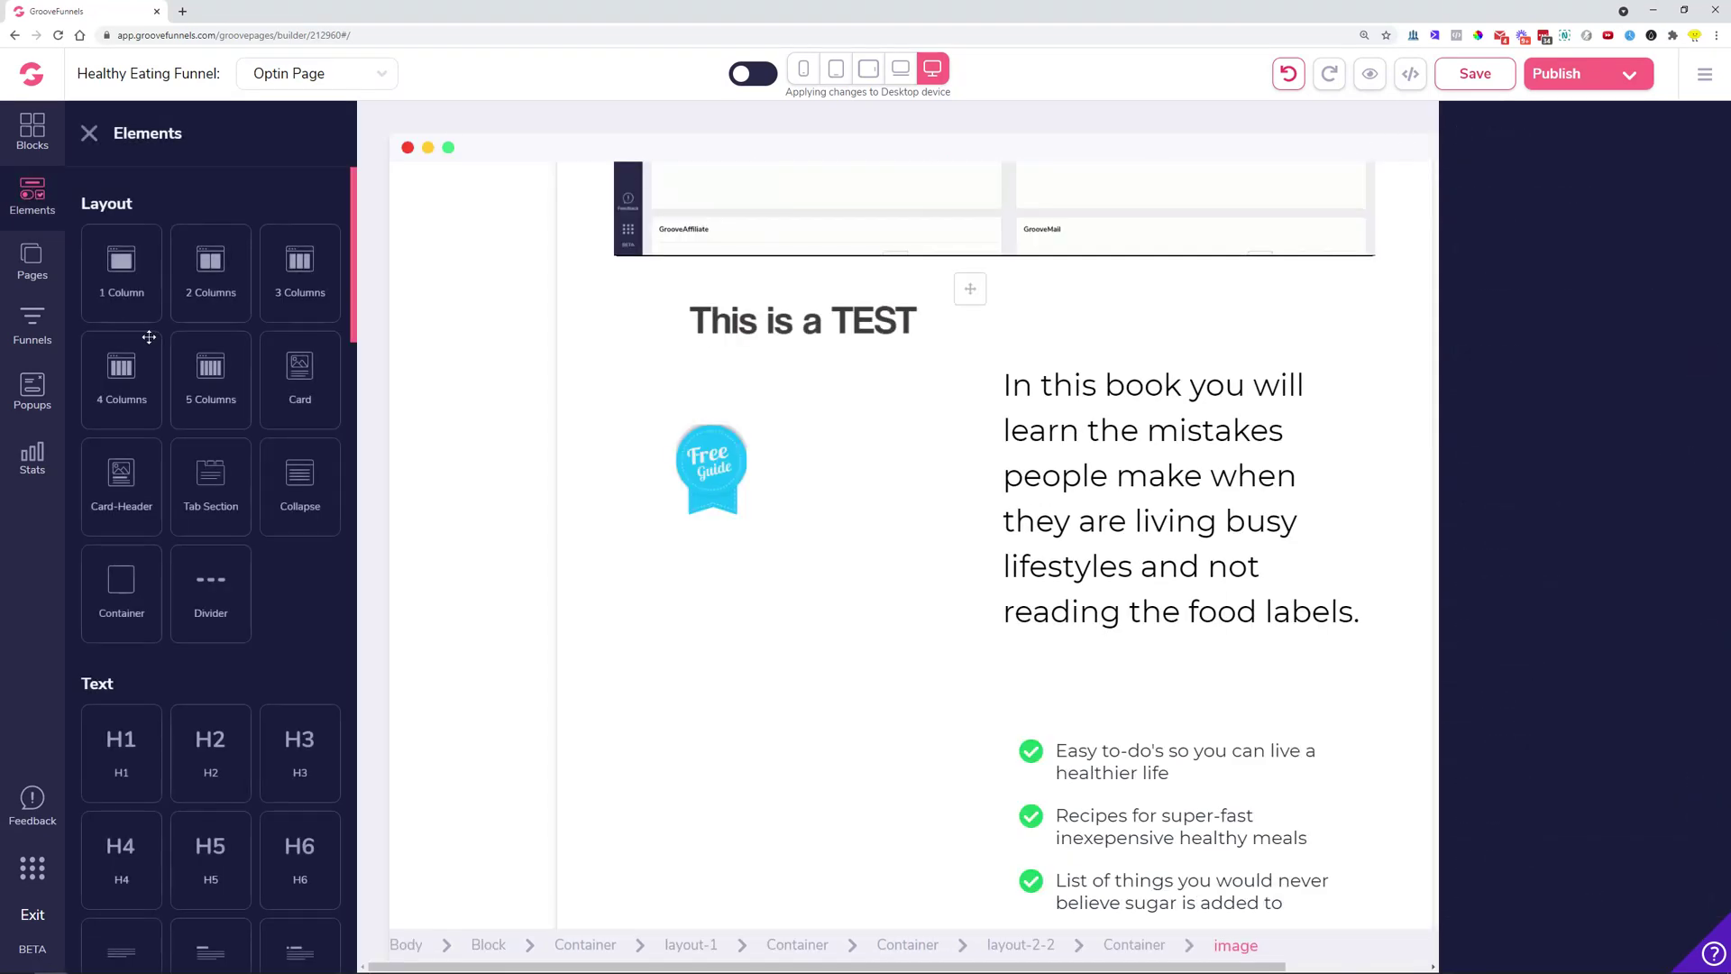
scroll(194, 520, down, 5)
scroll(194, 520, down, 6)
drag(144, 636, 602, 624)
click(797, 363)
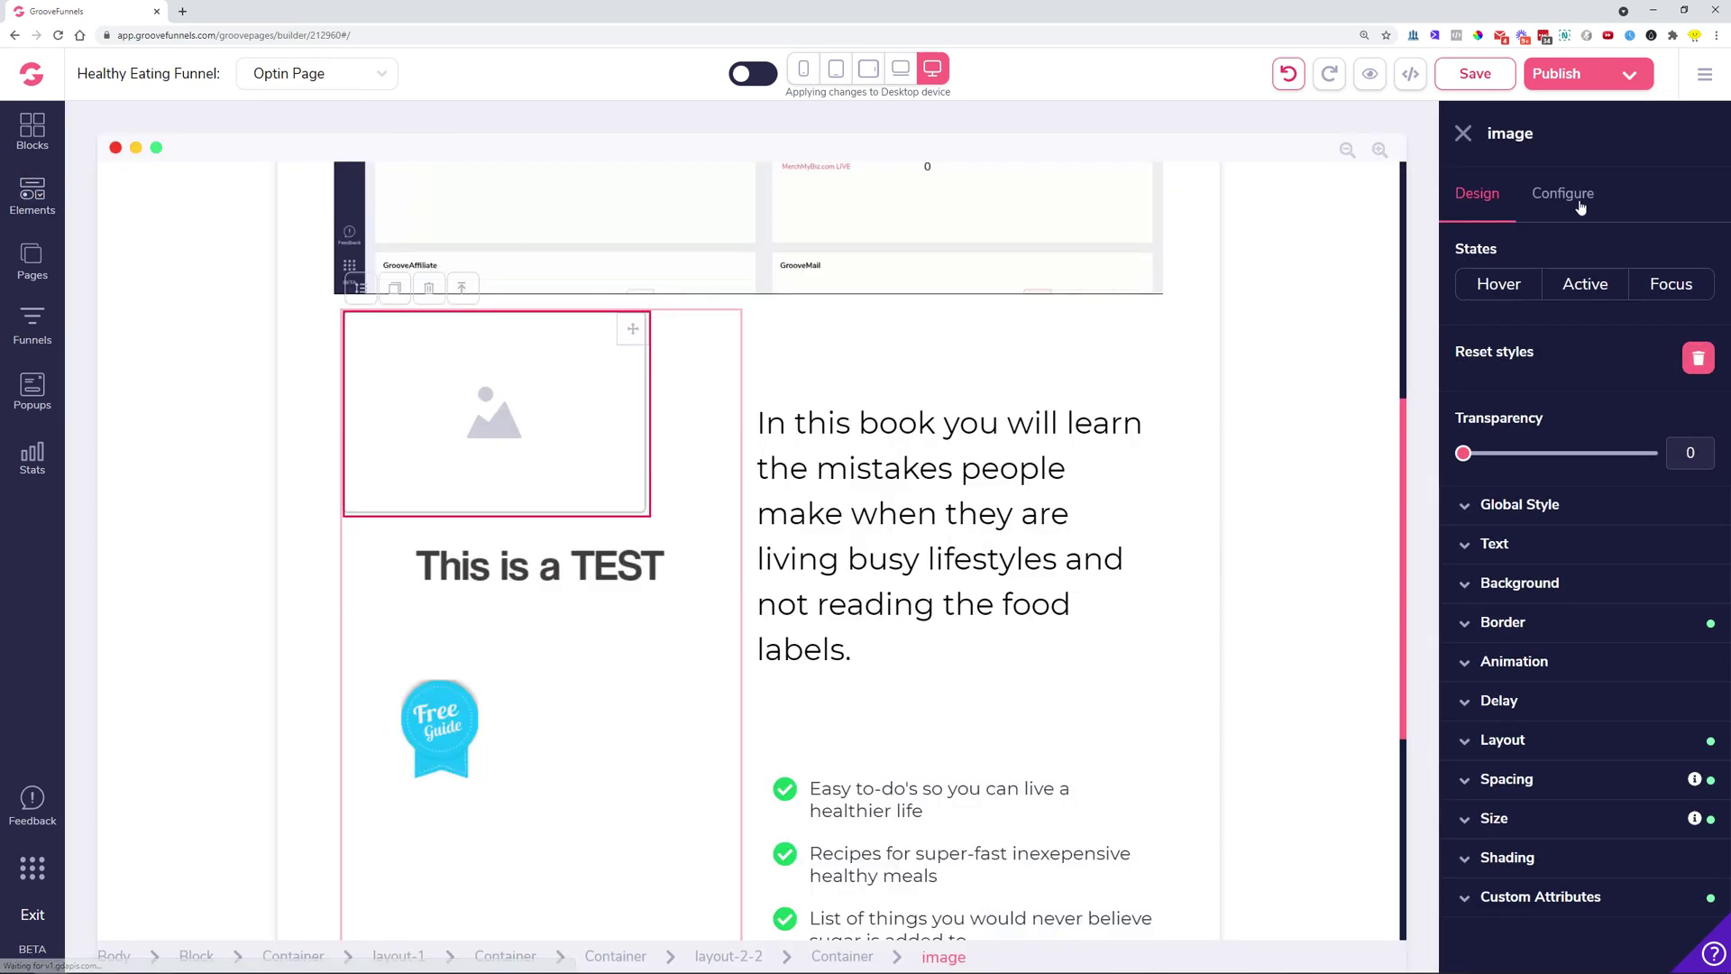
- Try to assign the "This is a TEST" Youzign design to the empty image element
click(1574, 216)
click(1587, 365)
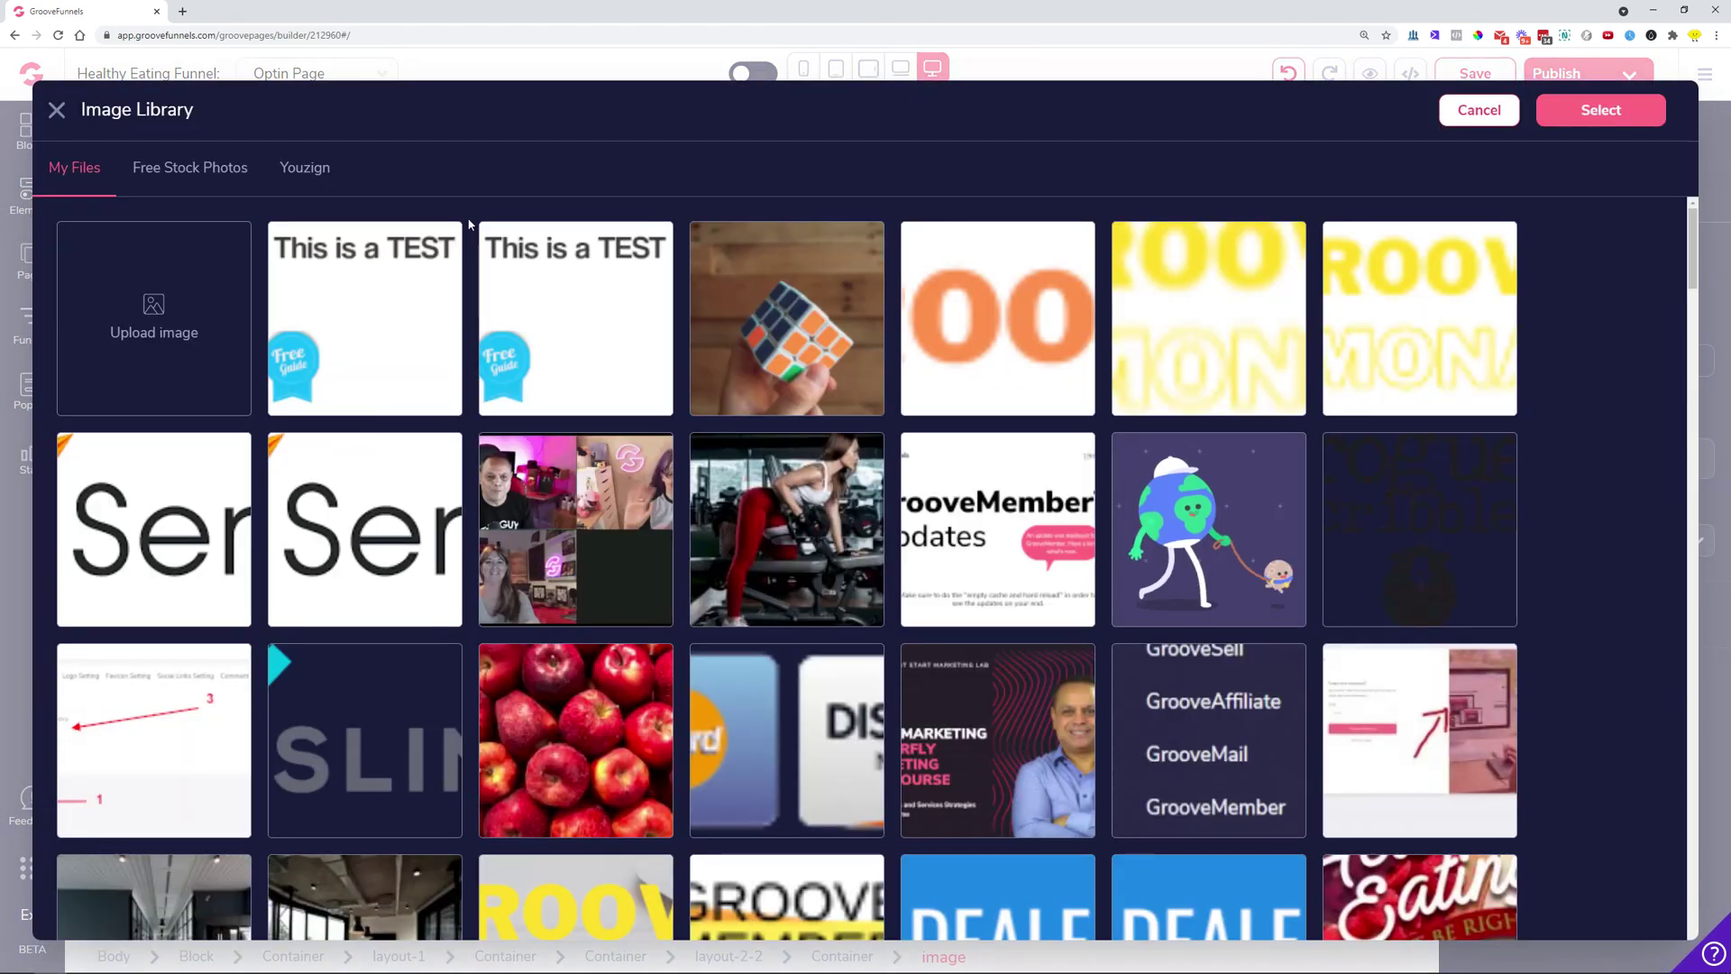
click(306, 169)
mouse_move(103, 289)
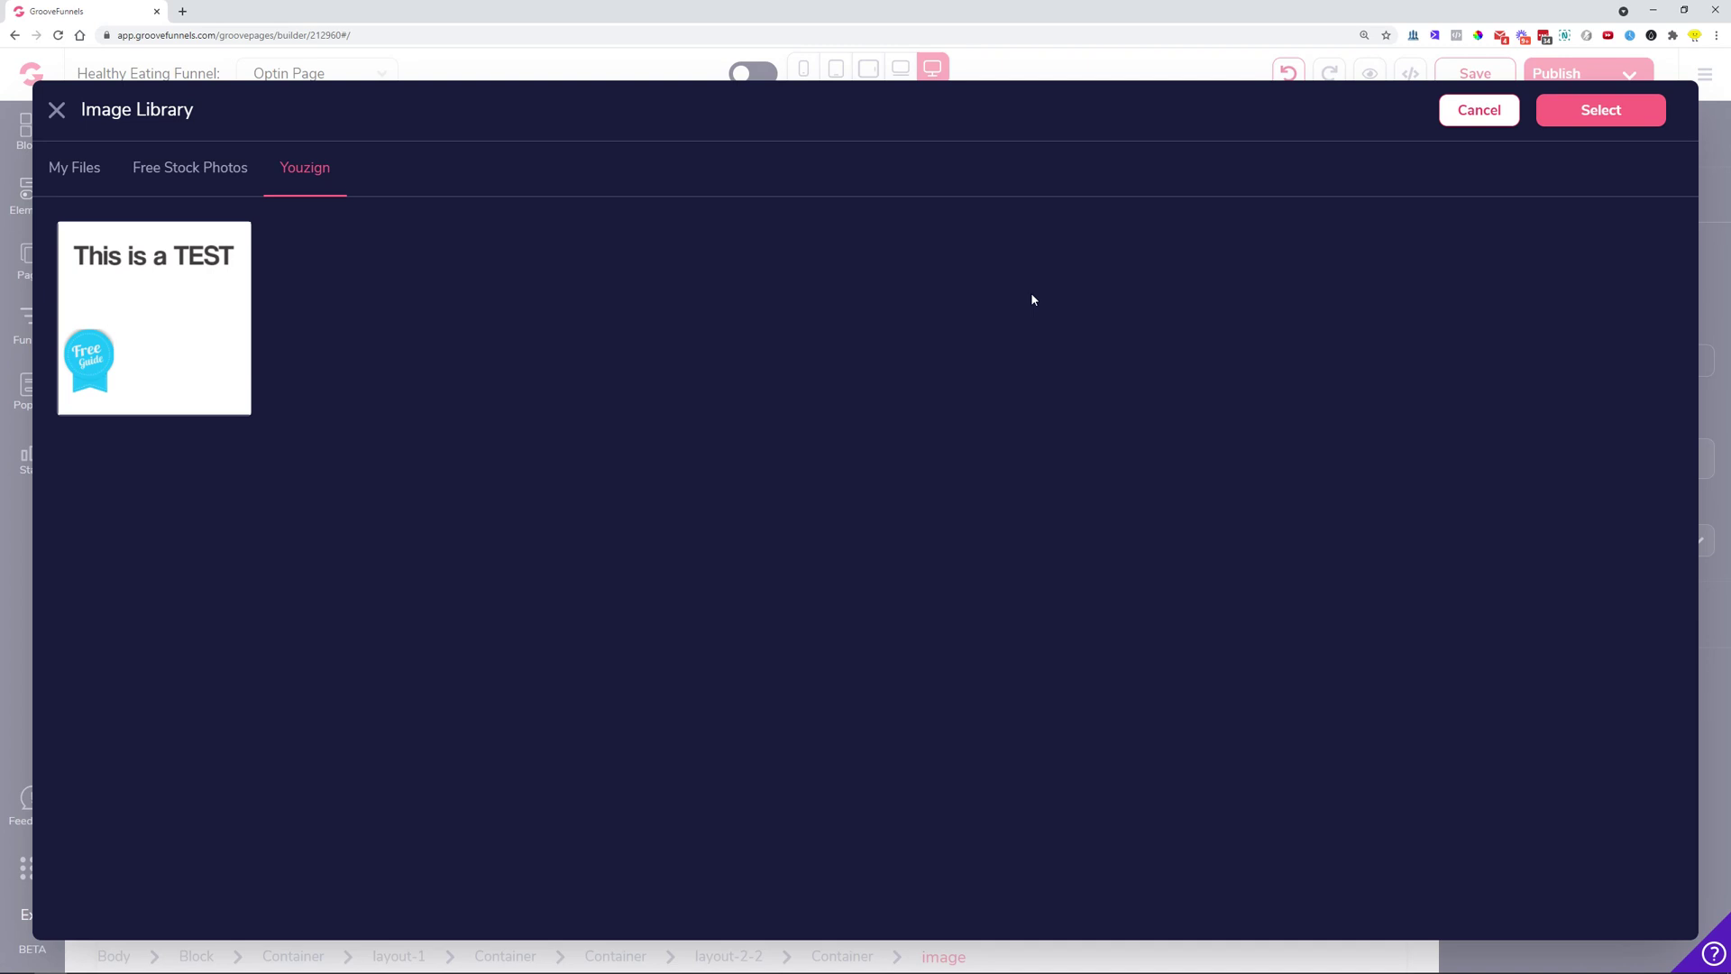
click(238, 340)
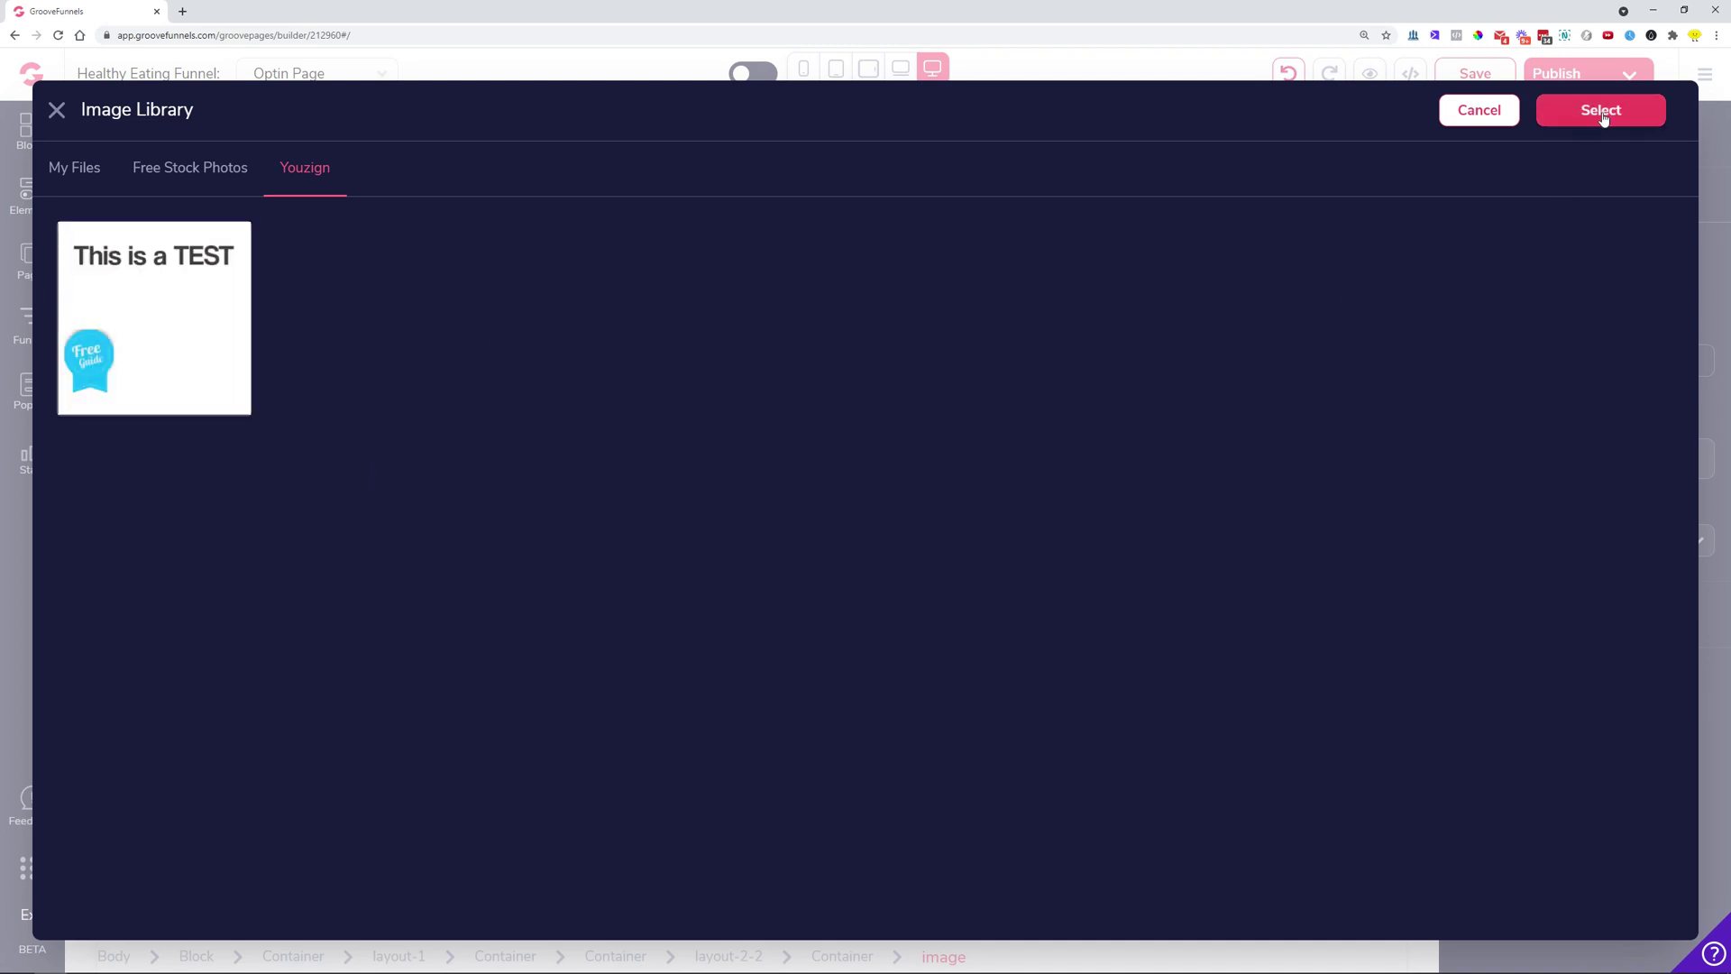
click(1601, 110)
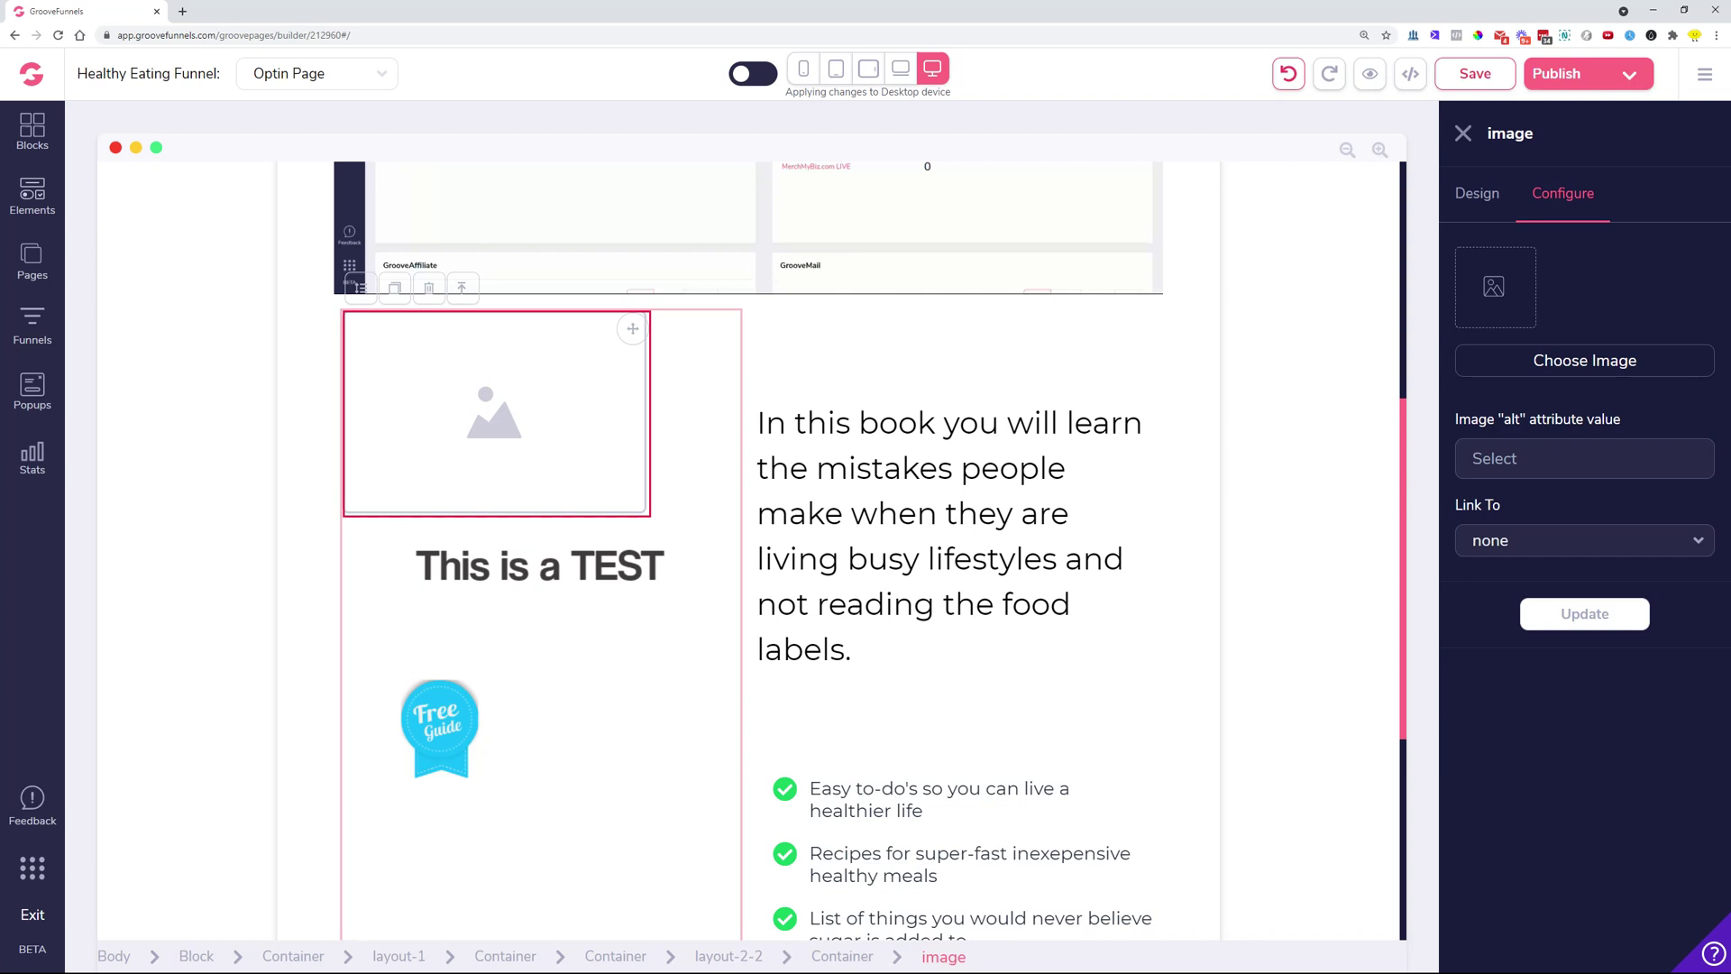
- Try text size 4 on the book description paragraph and return it to 7
click(1004, 432)
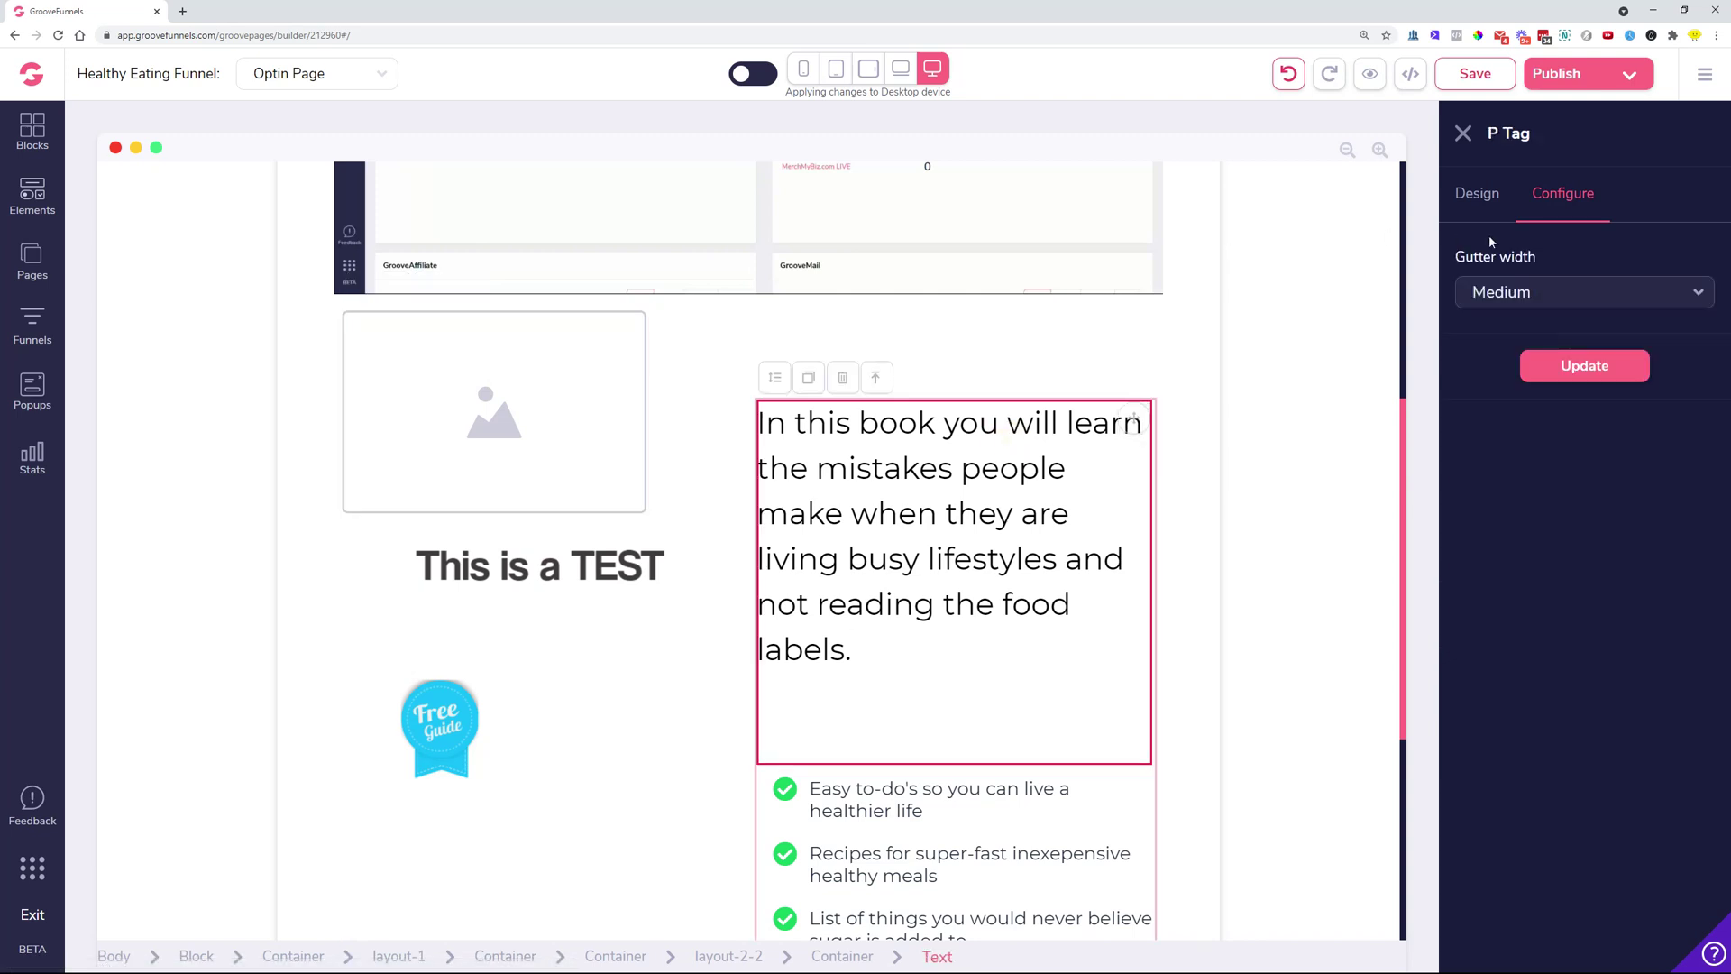
click(1488, 196)
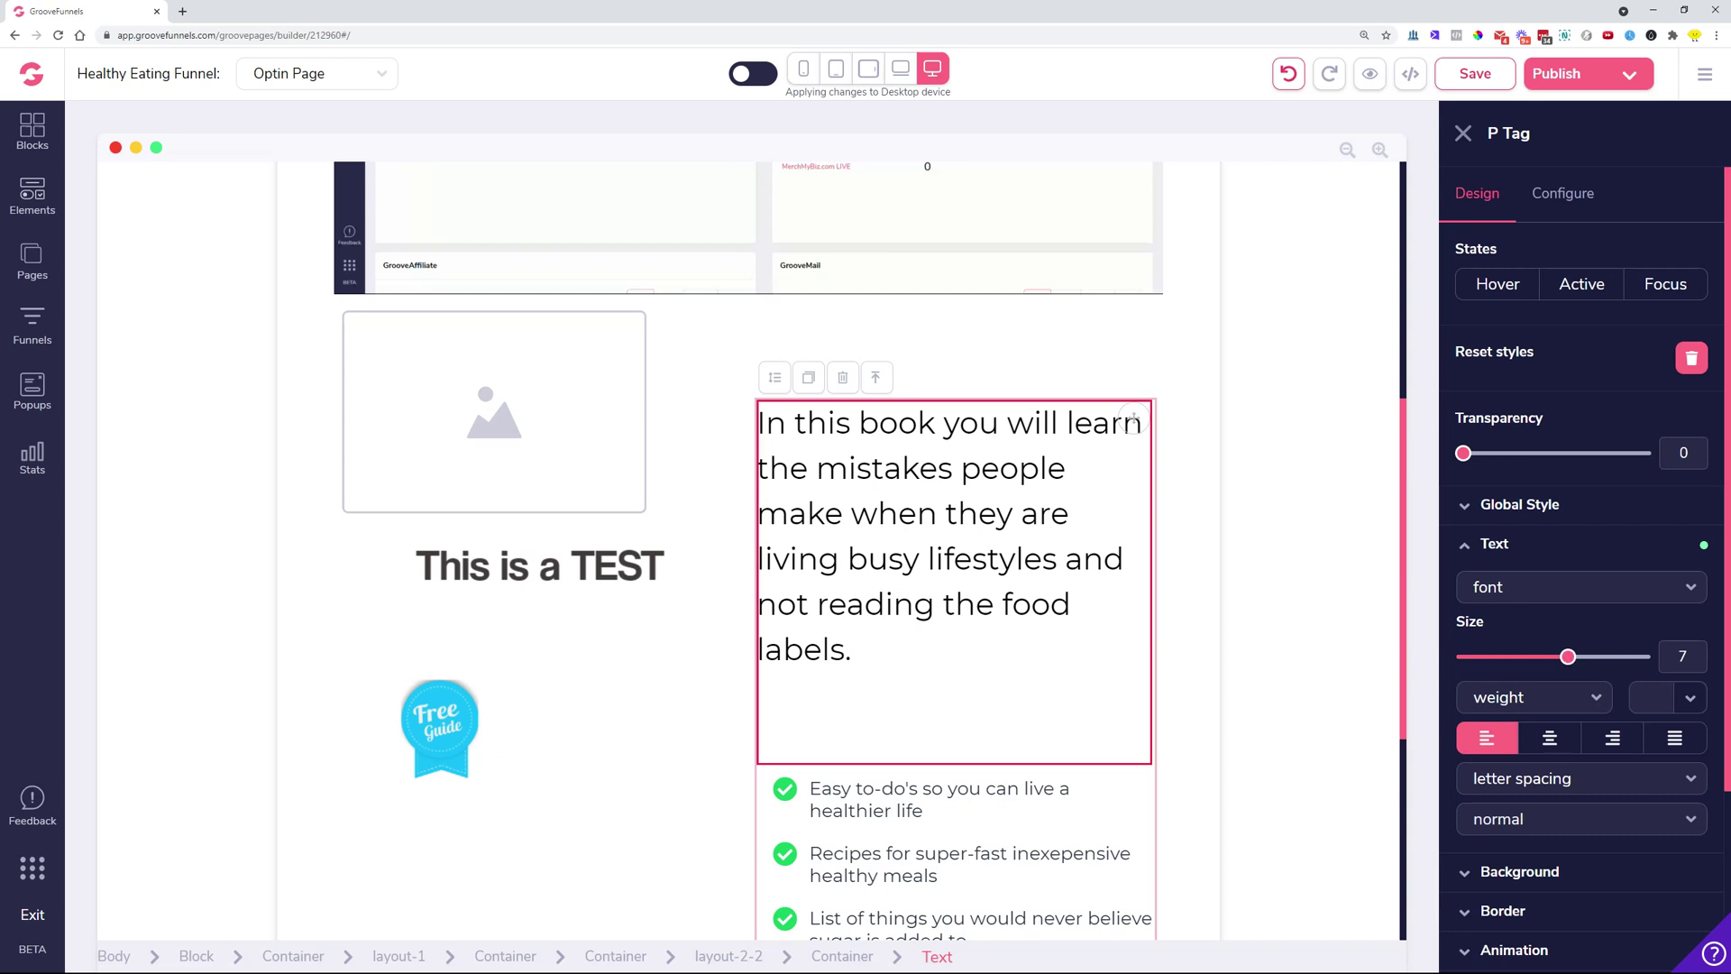
double_click(1682, 657)
drag(1571, 665, 1523, 676)
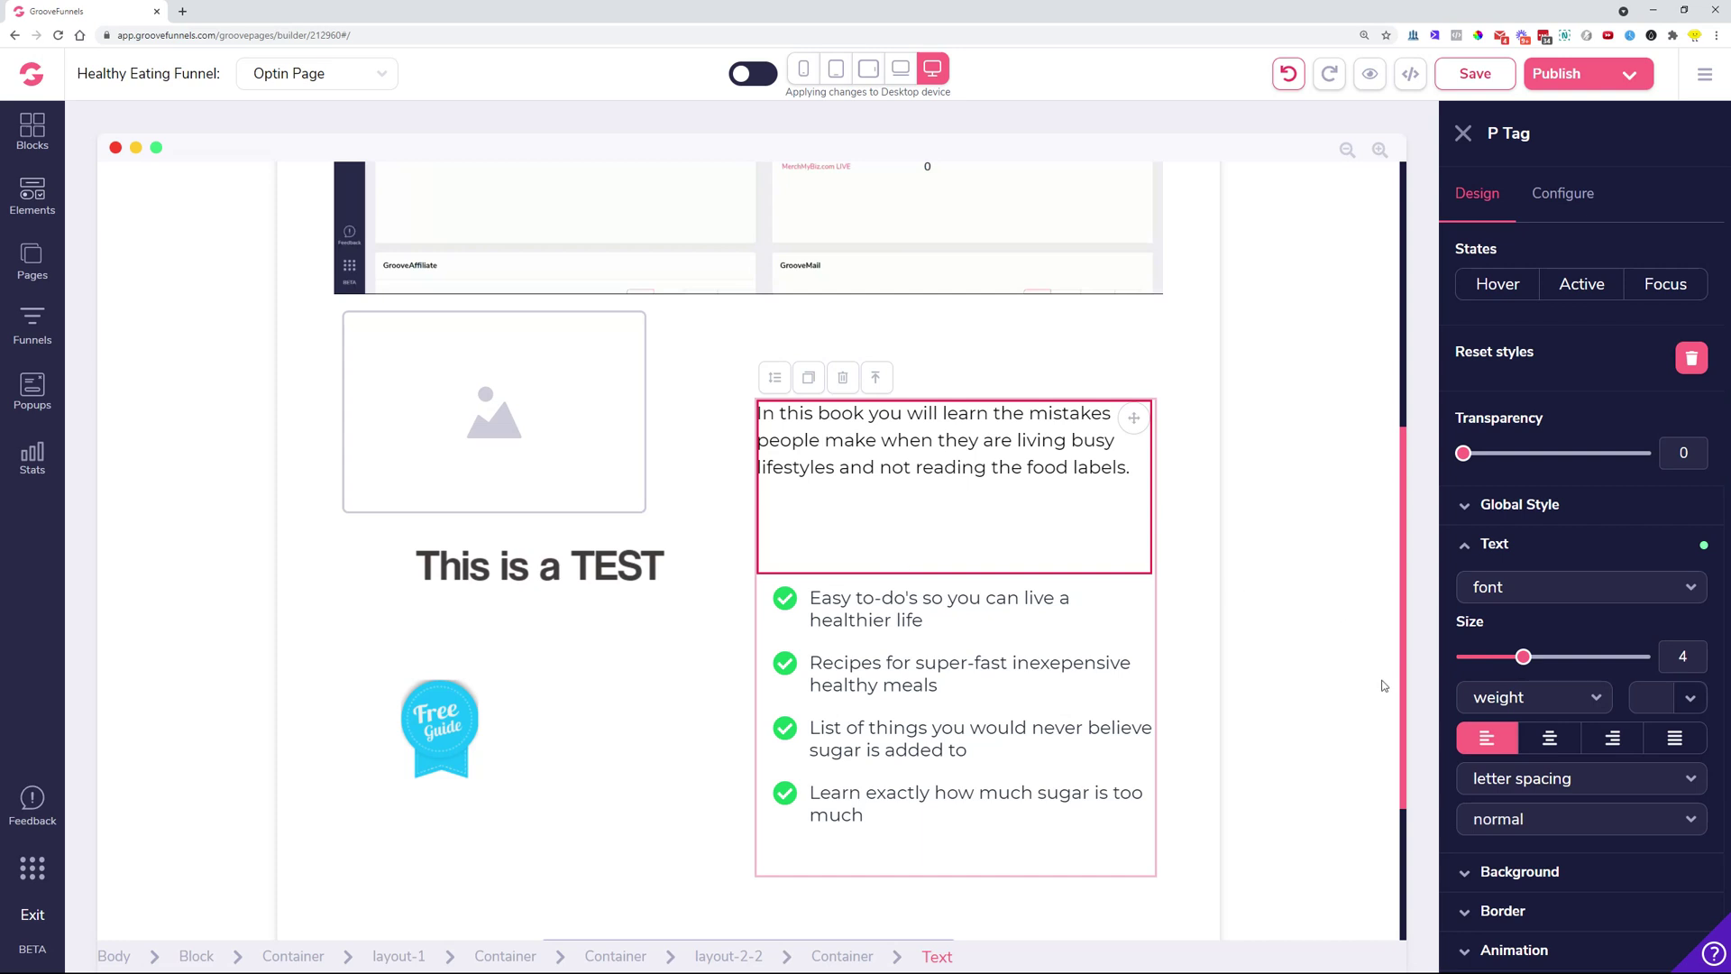
drag(1523, 657, 1567, 659)
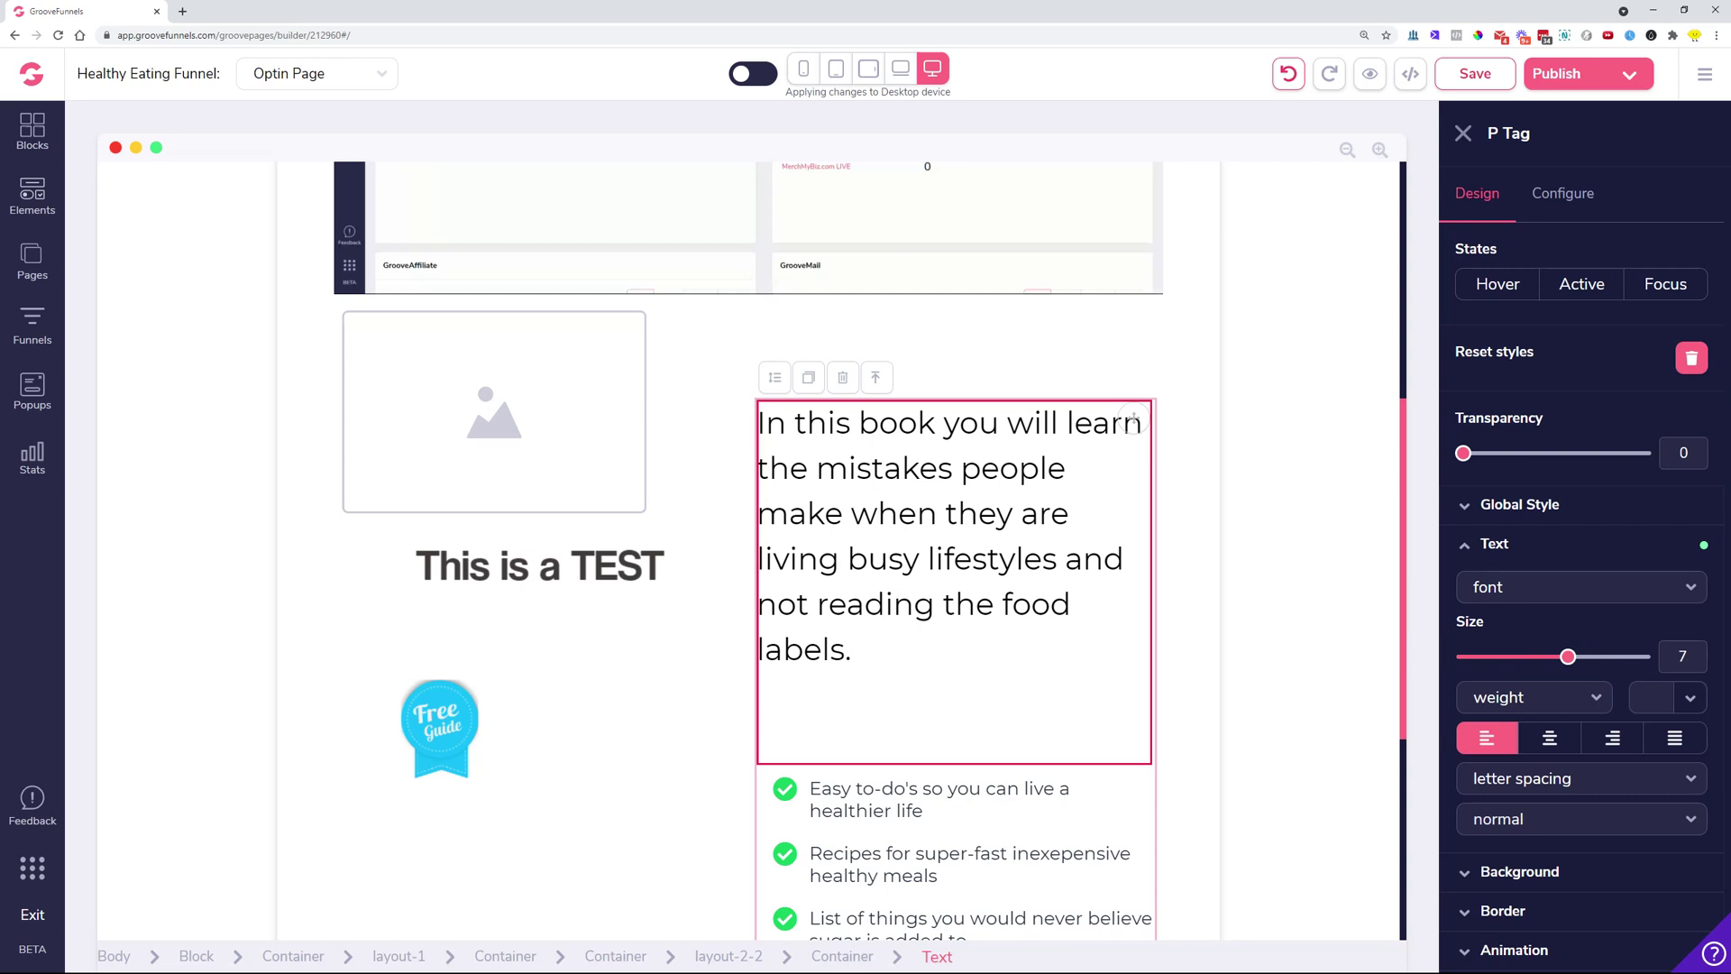
- Insert the solid blue Headers / Nav Bars block with a logo and four text links above the headline block
scroll(582, 458, up, 6)
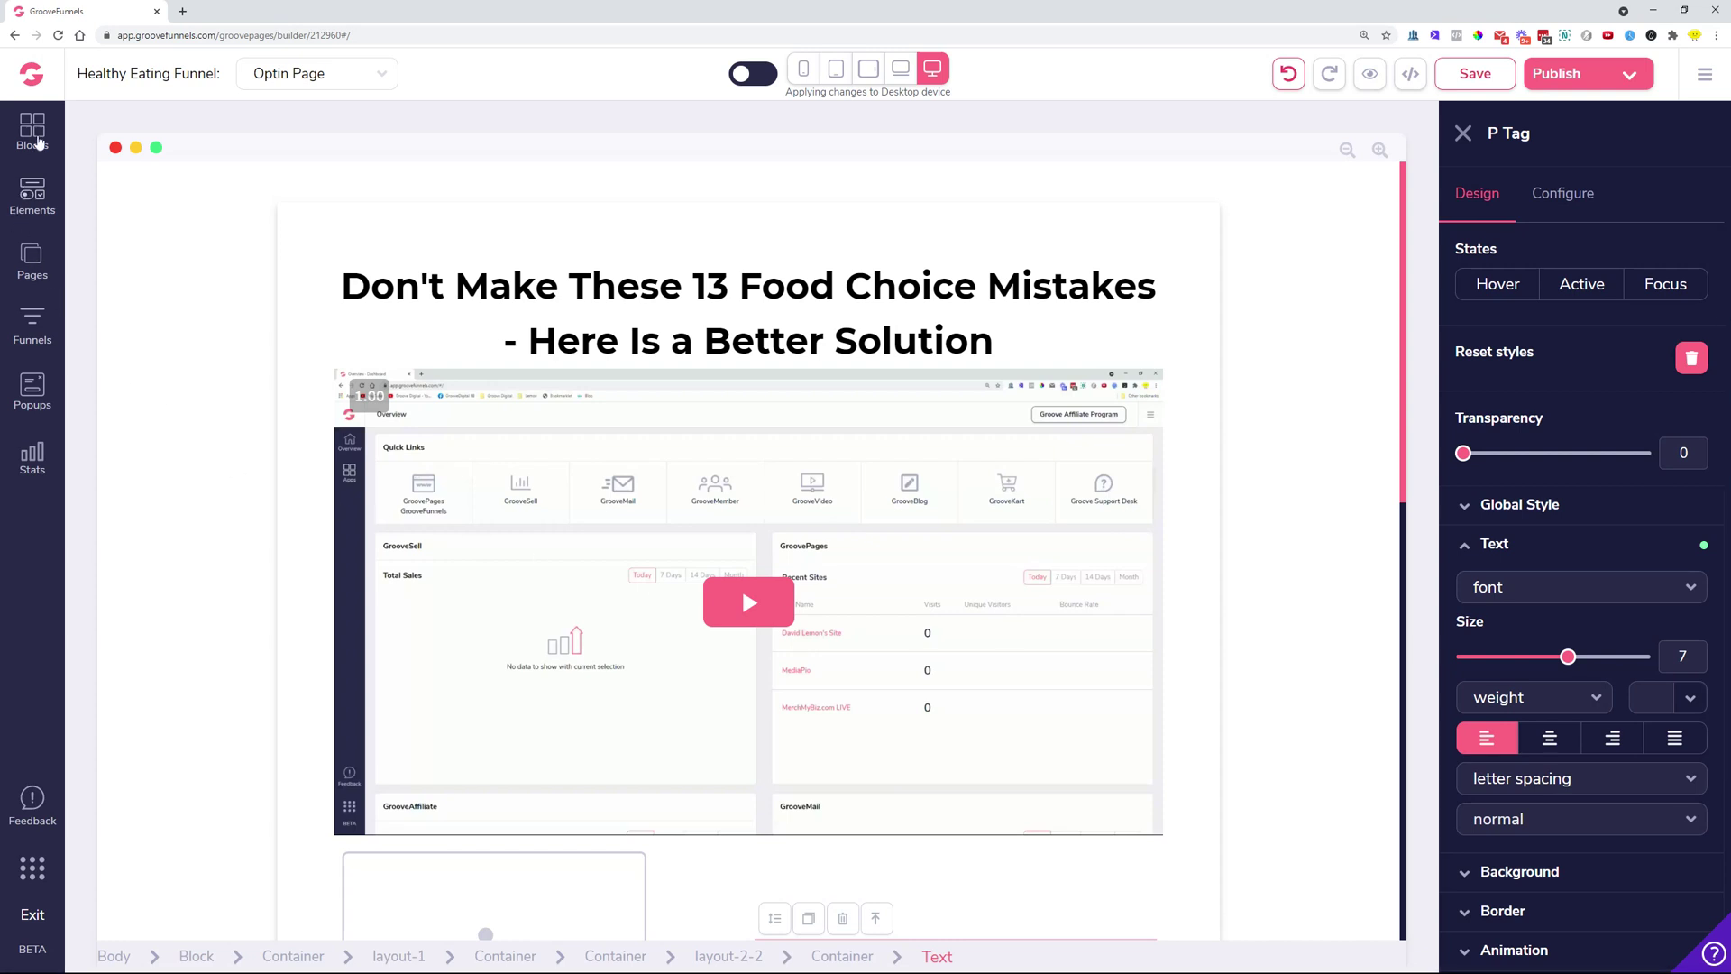
click(34, 134)
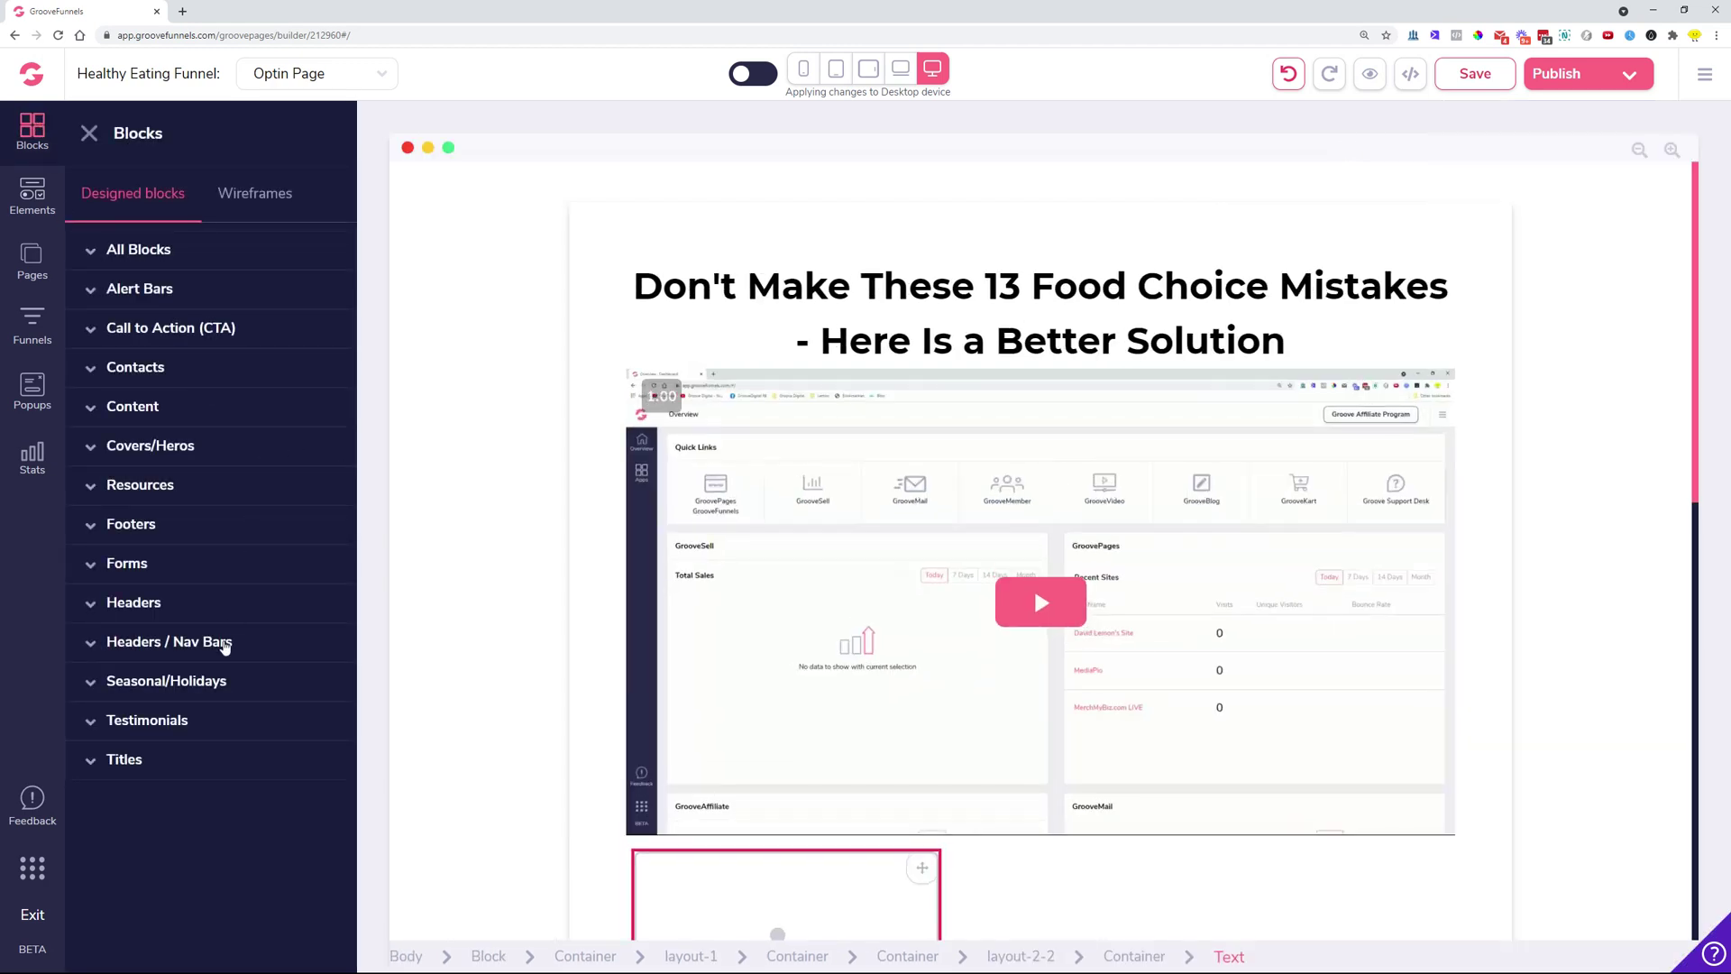
click(220, 643)
scroll(194, 730, down, 1)
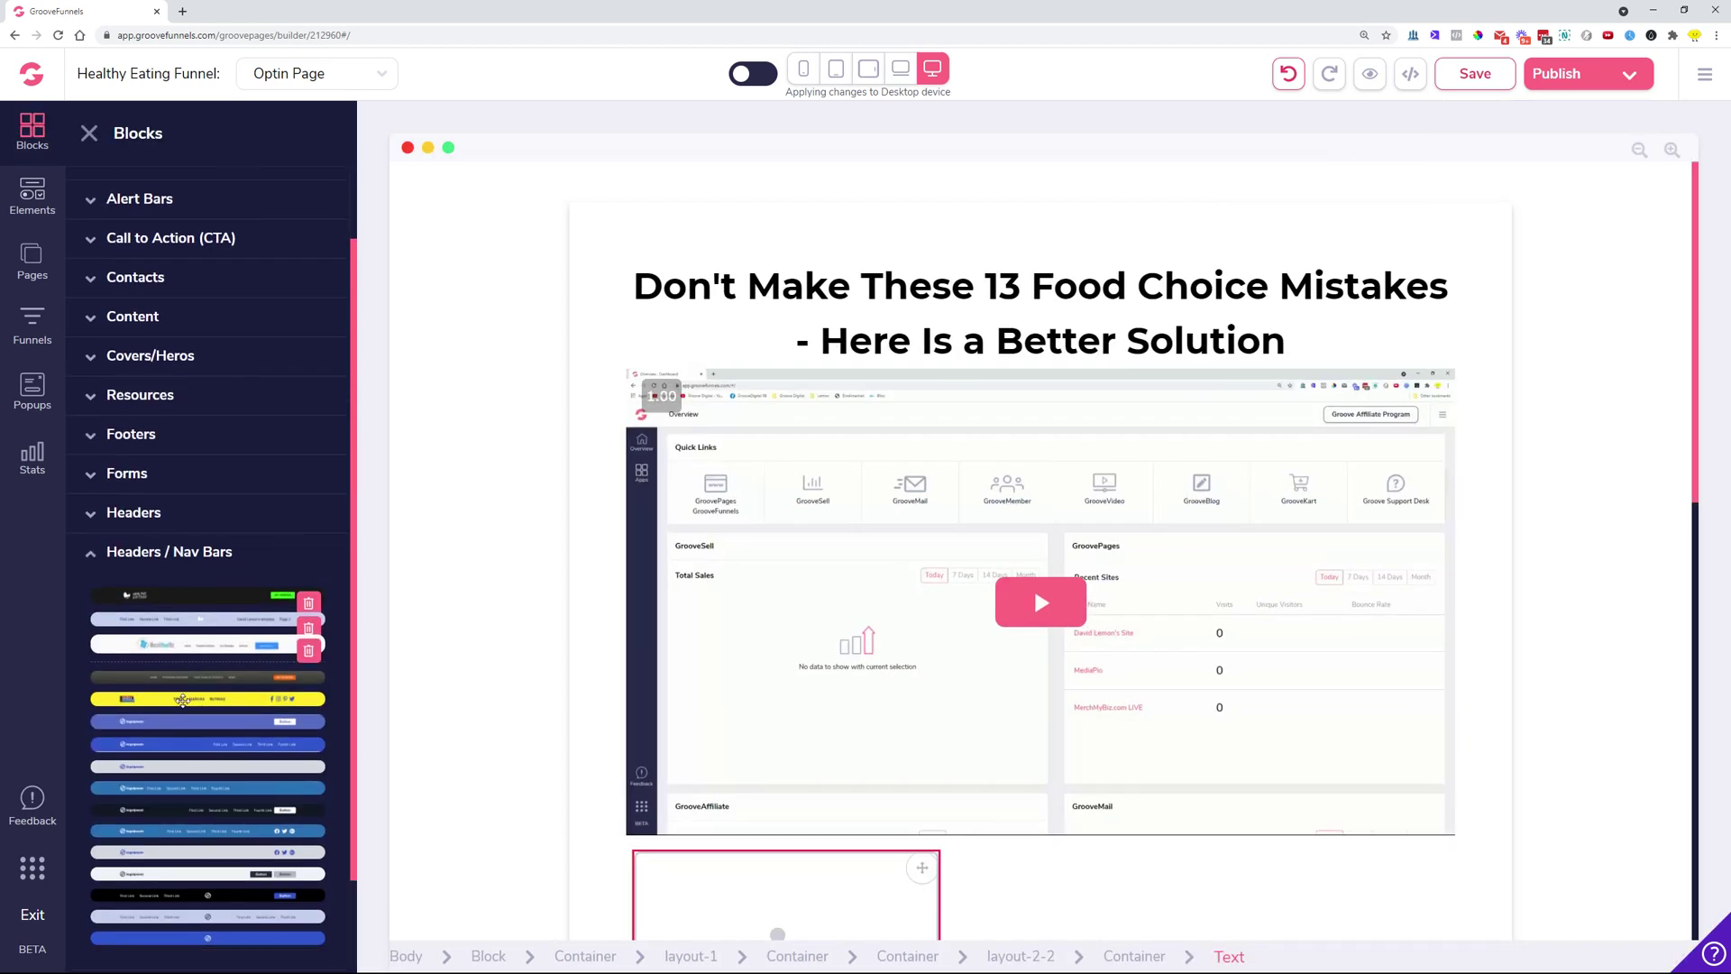
drag(163, 734, 908, 232)
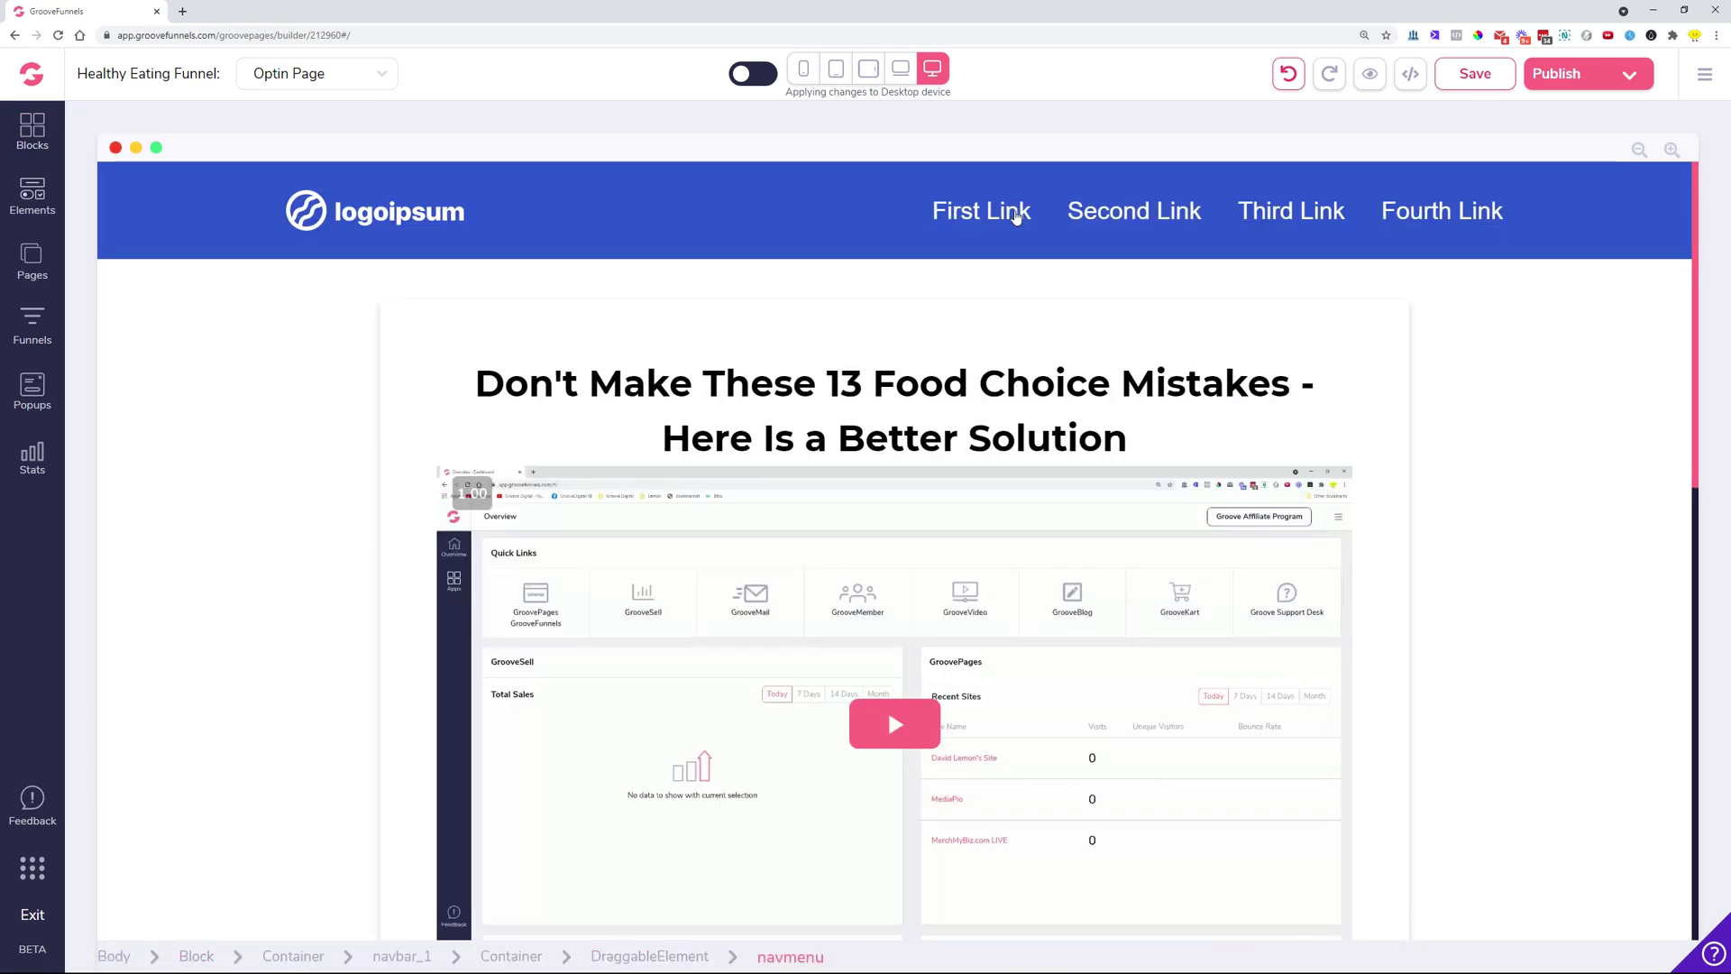
- Open the GrooveFunnels page from the primary navigation pages for editing
click(34, 261)
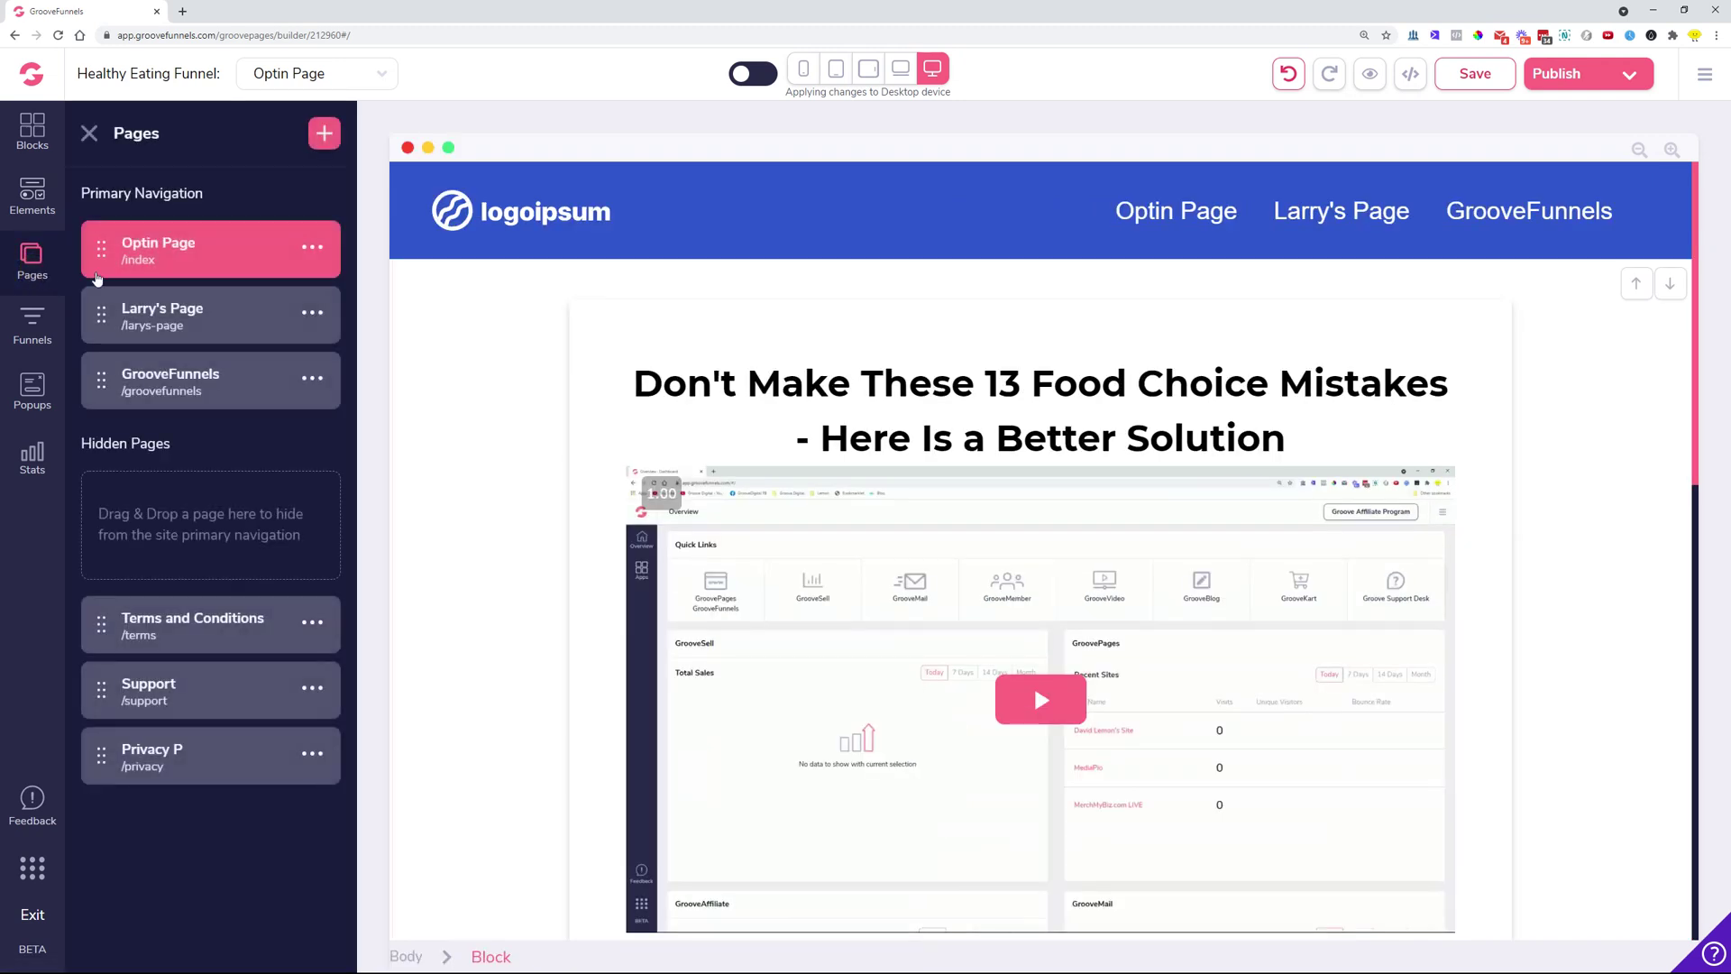
click(309, 380)
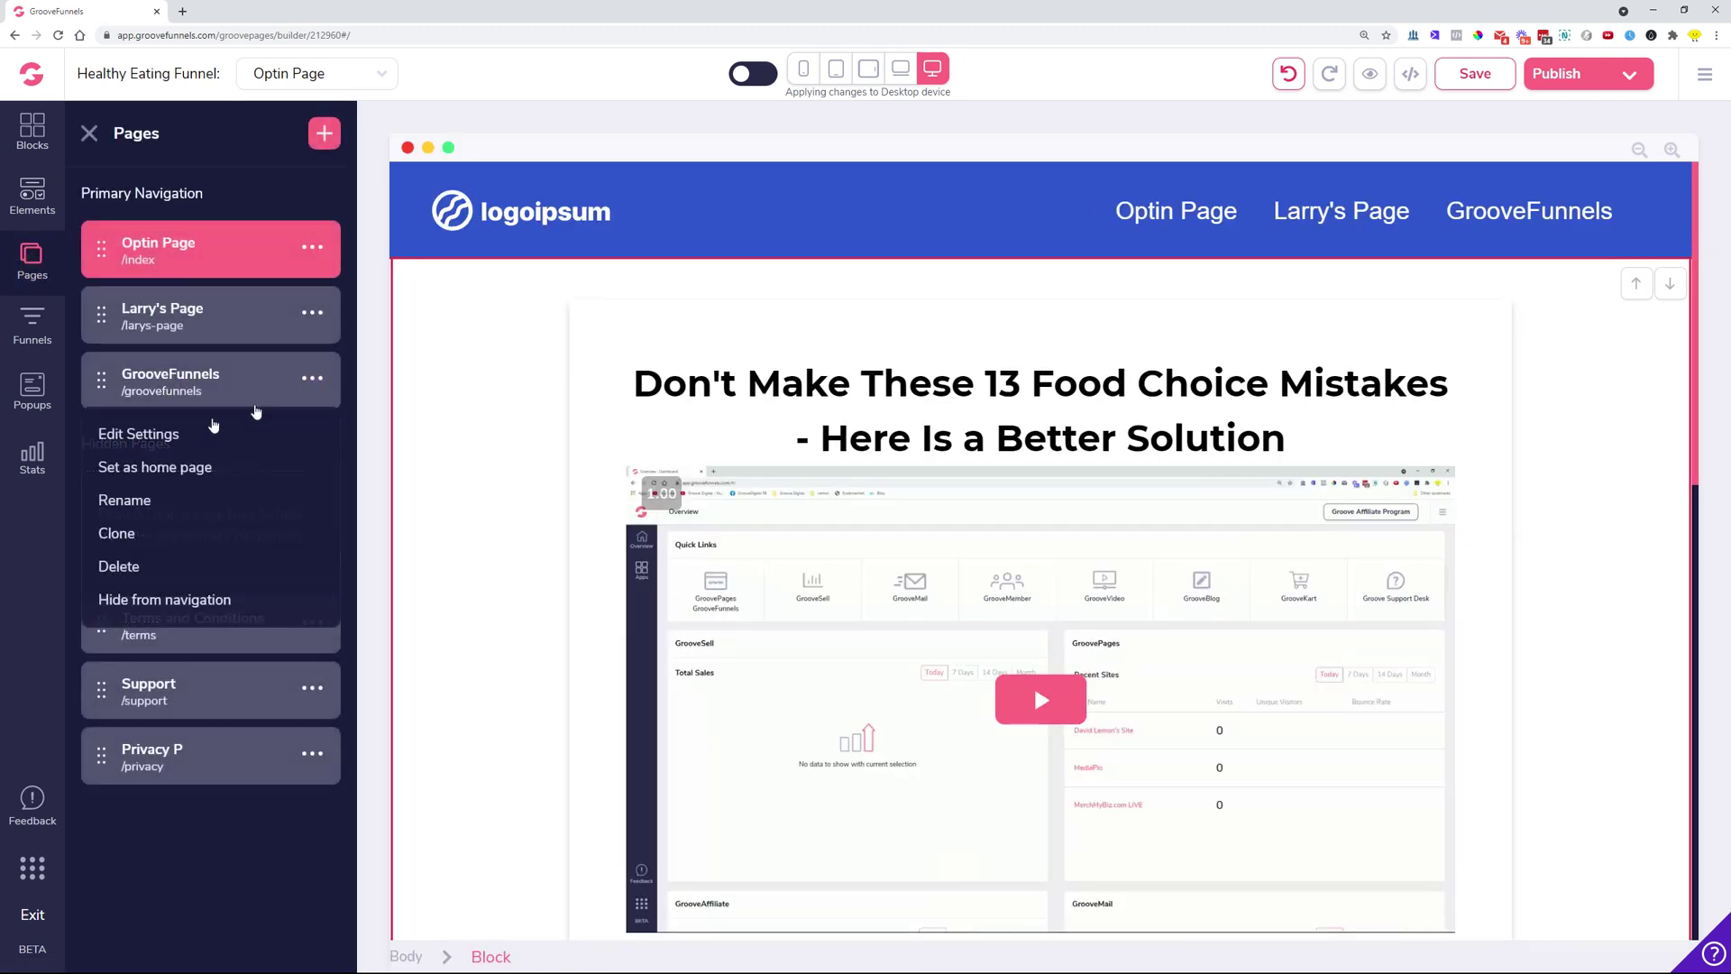
click(156, 369)
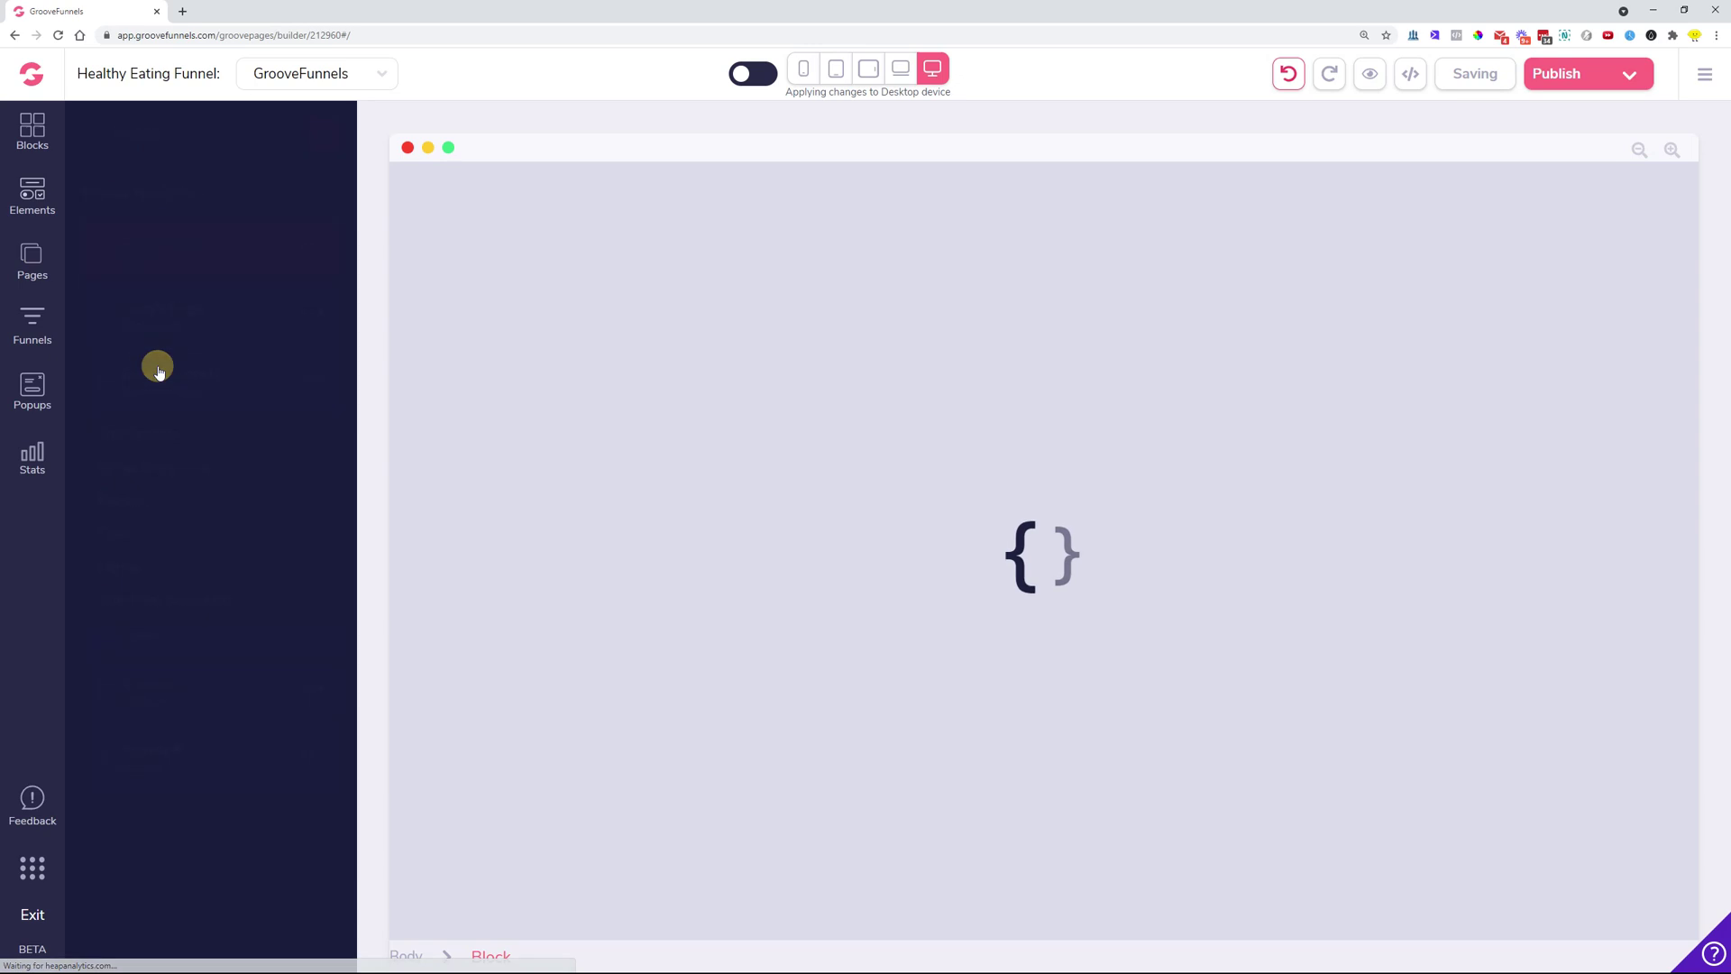
- Rename the GrooveFunnels page in the primary navigation to "GrooveFunnels Free Offer Lifetime Deal"
click(34, 261)
click(311, 377)
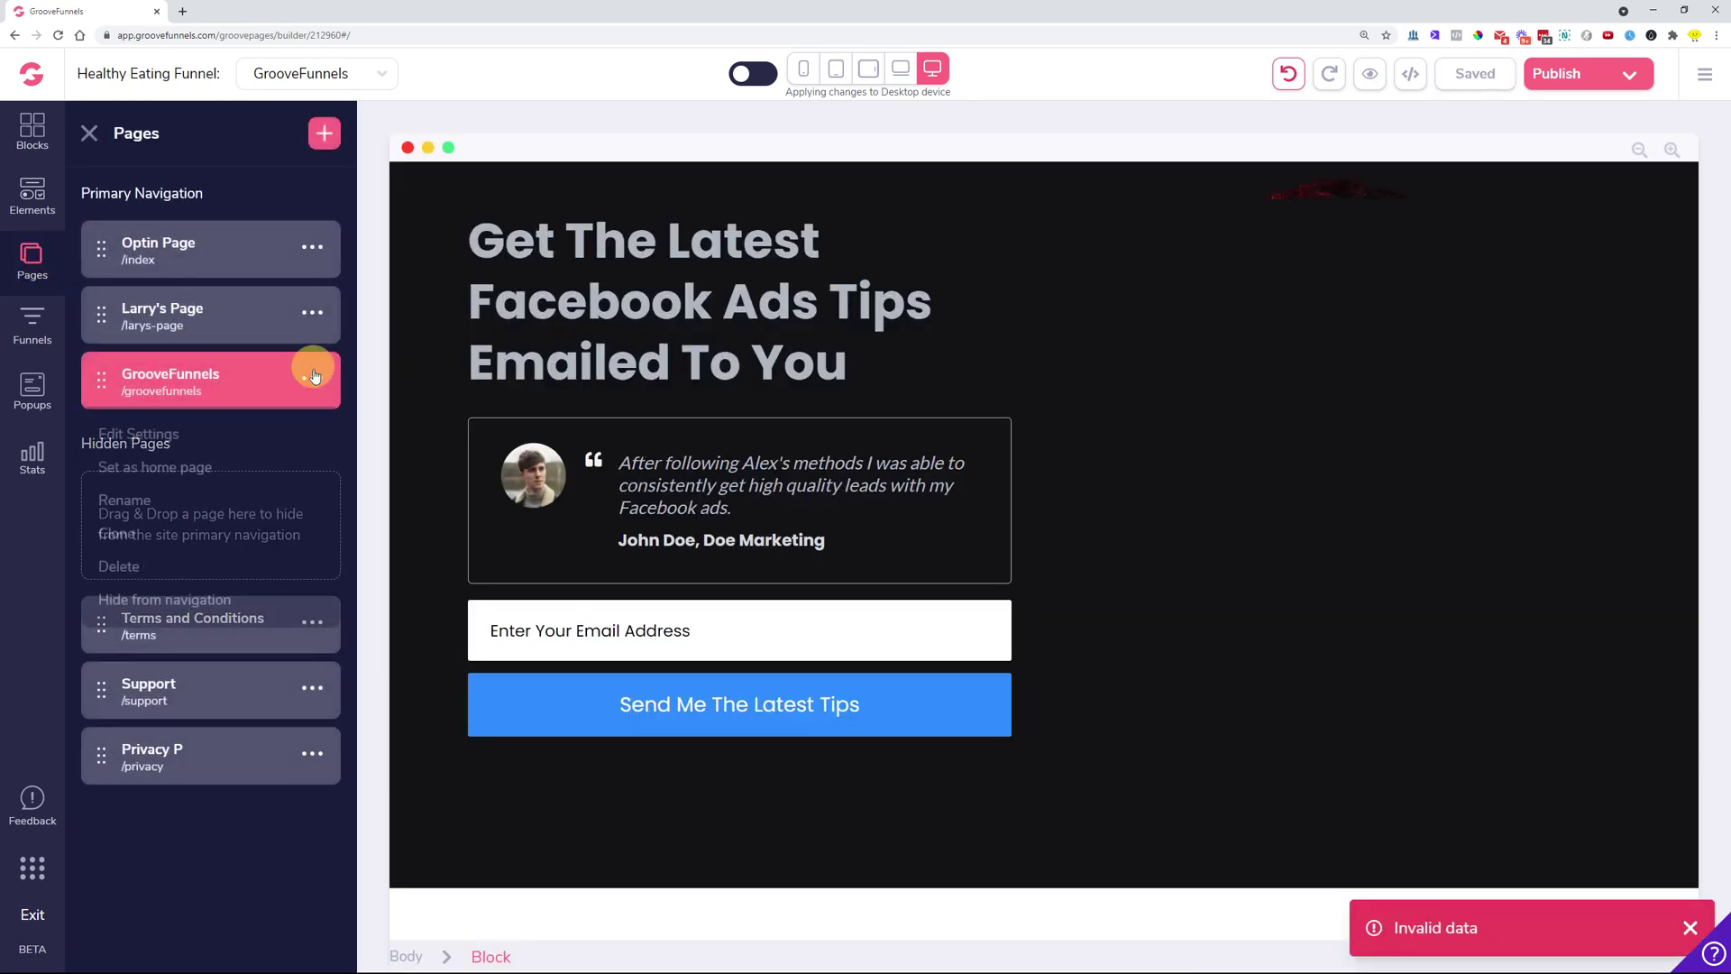
click(134, 500)
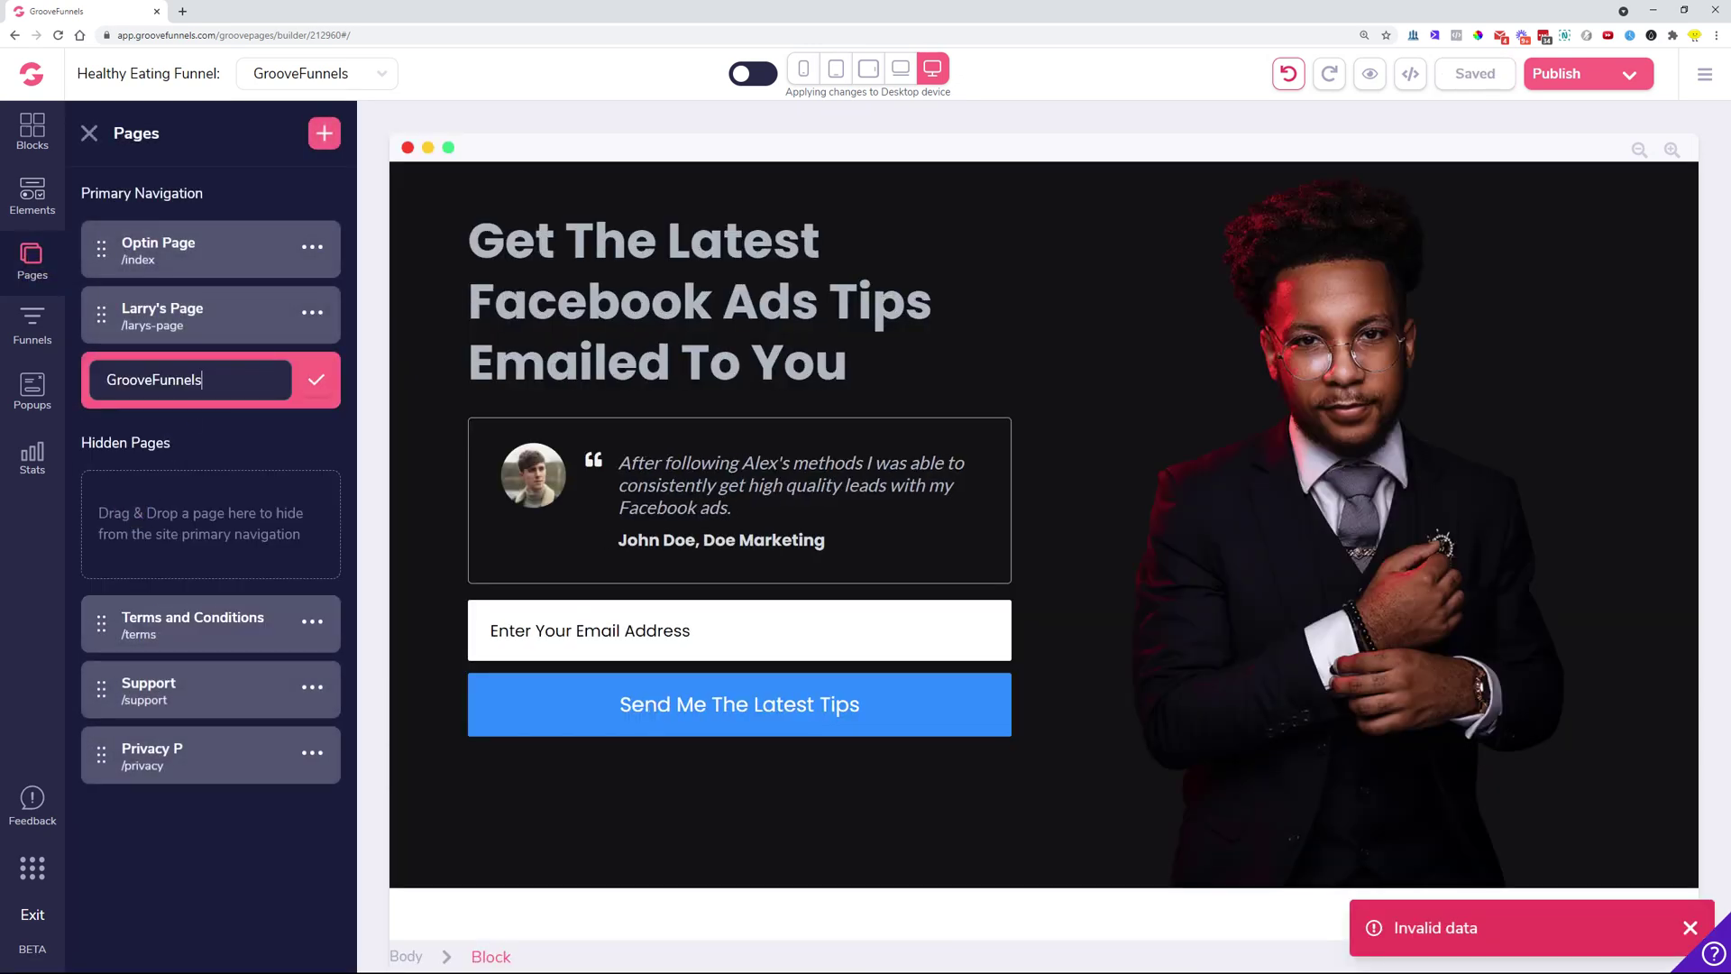
text(Free Offer Lifeti)
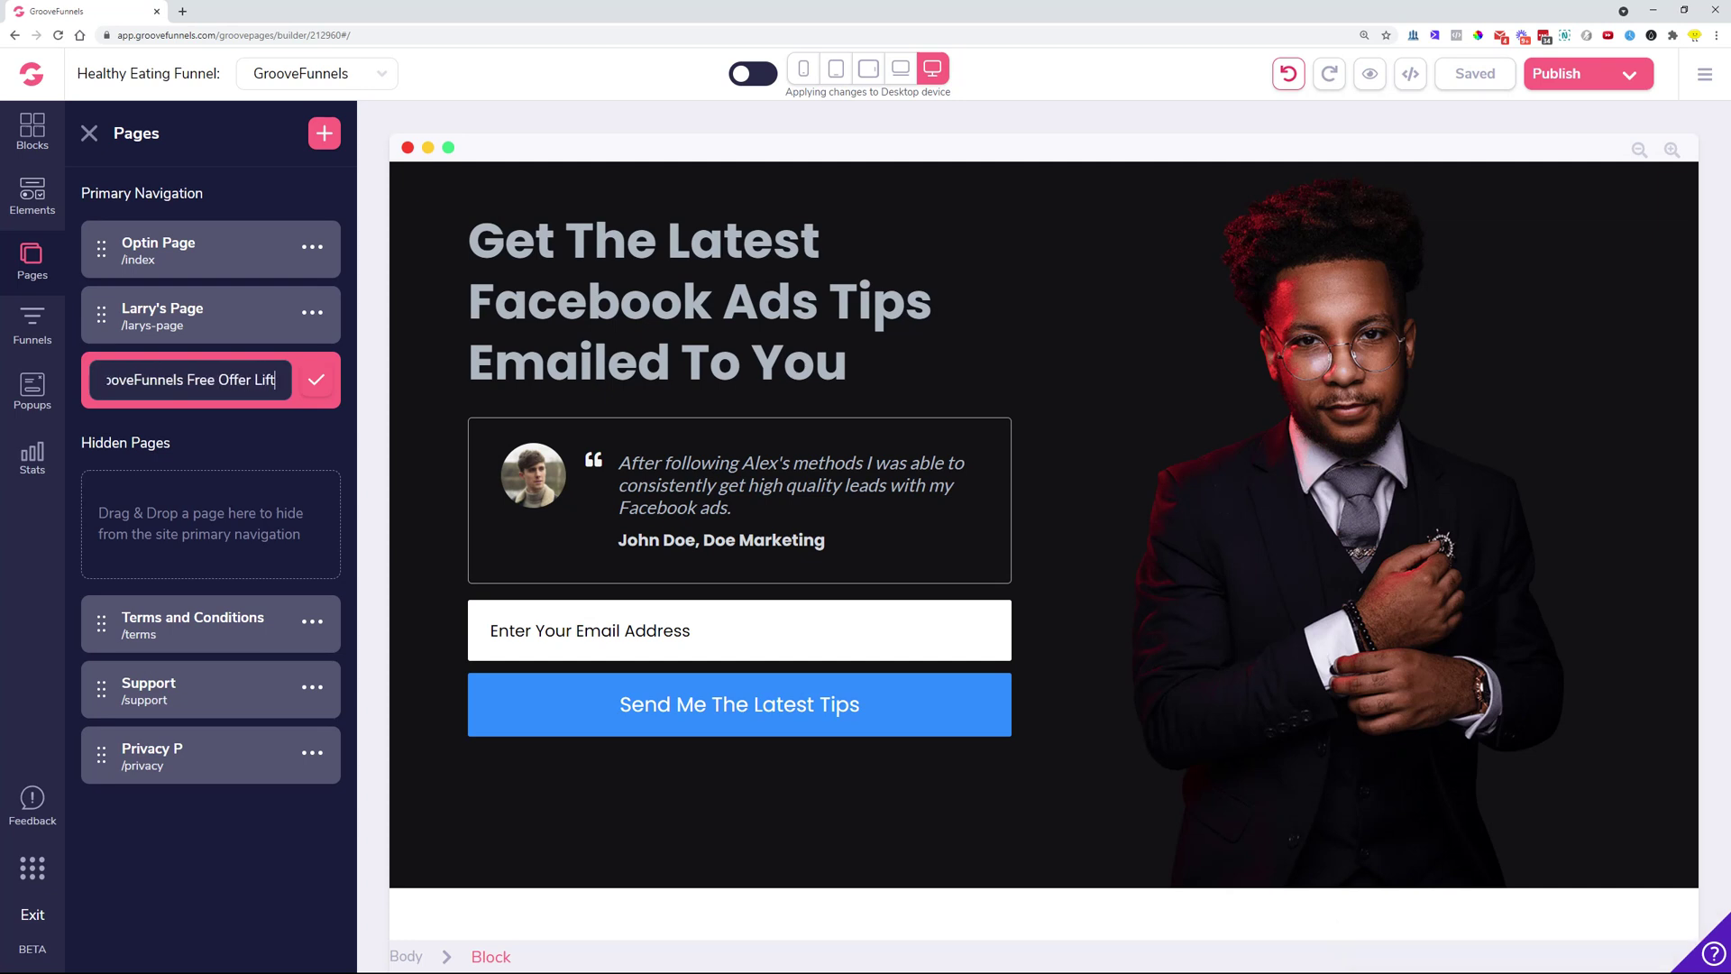
text(m )
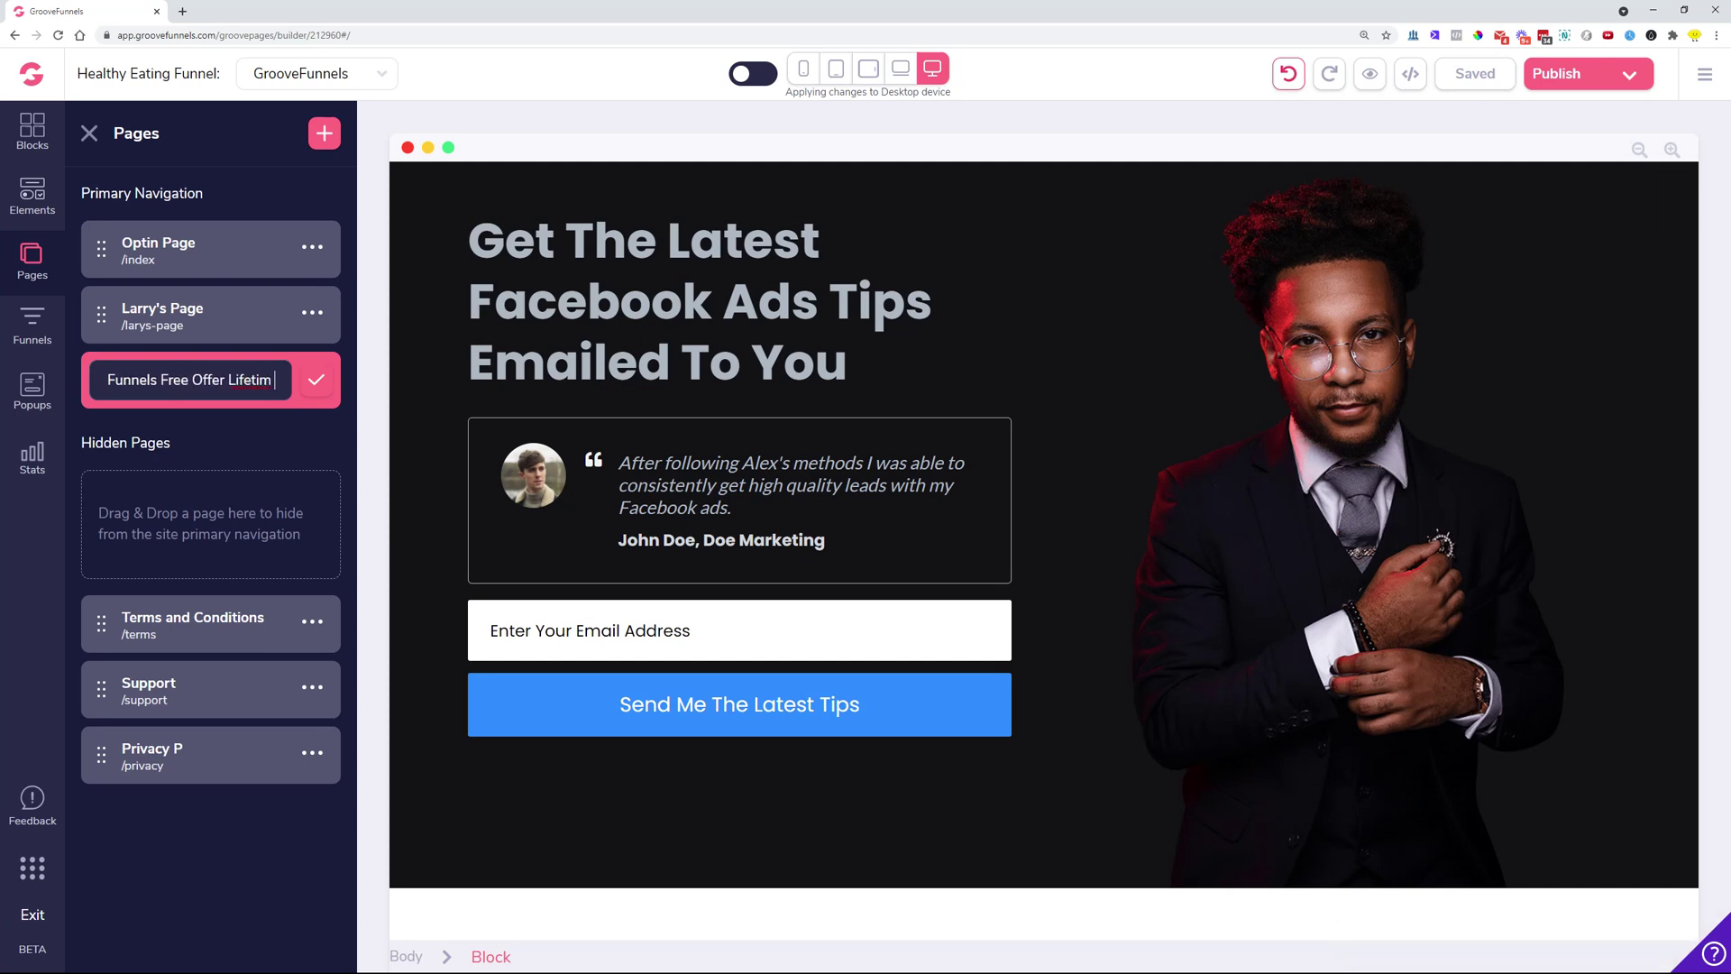
text(e Deal)
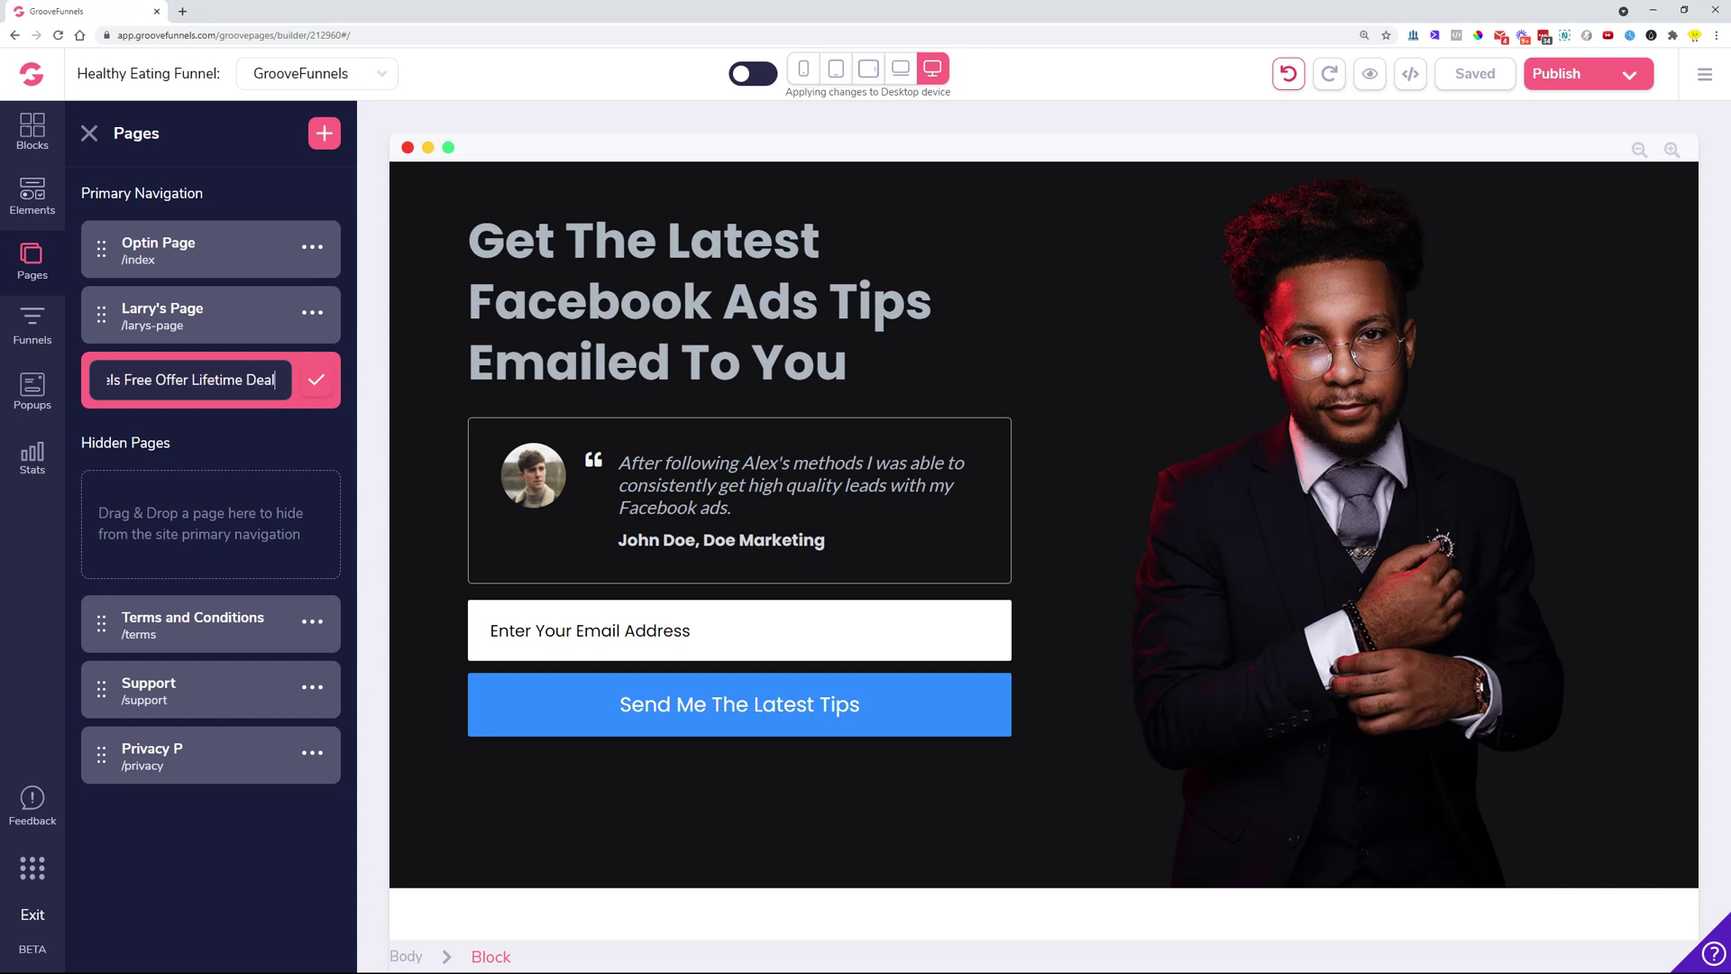
click(317, 379)
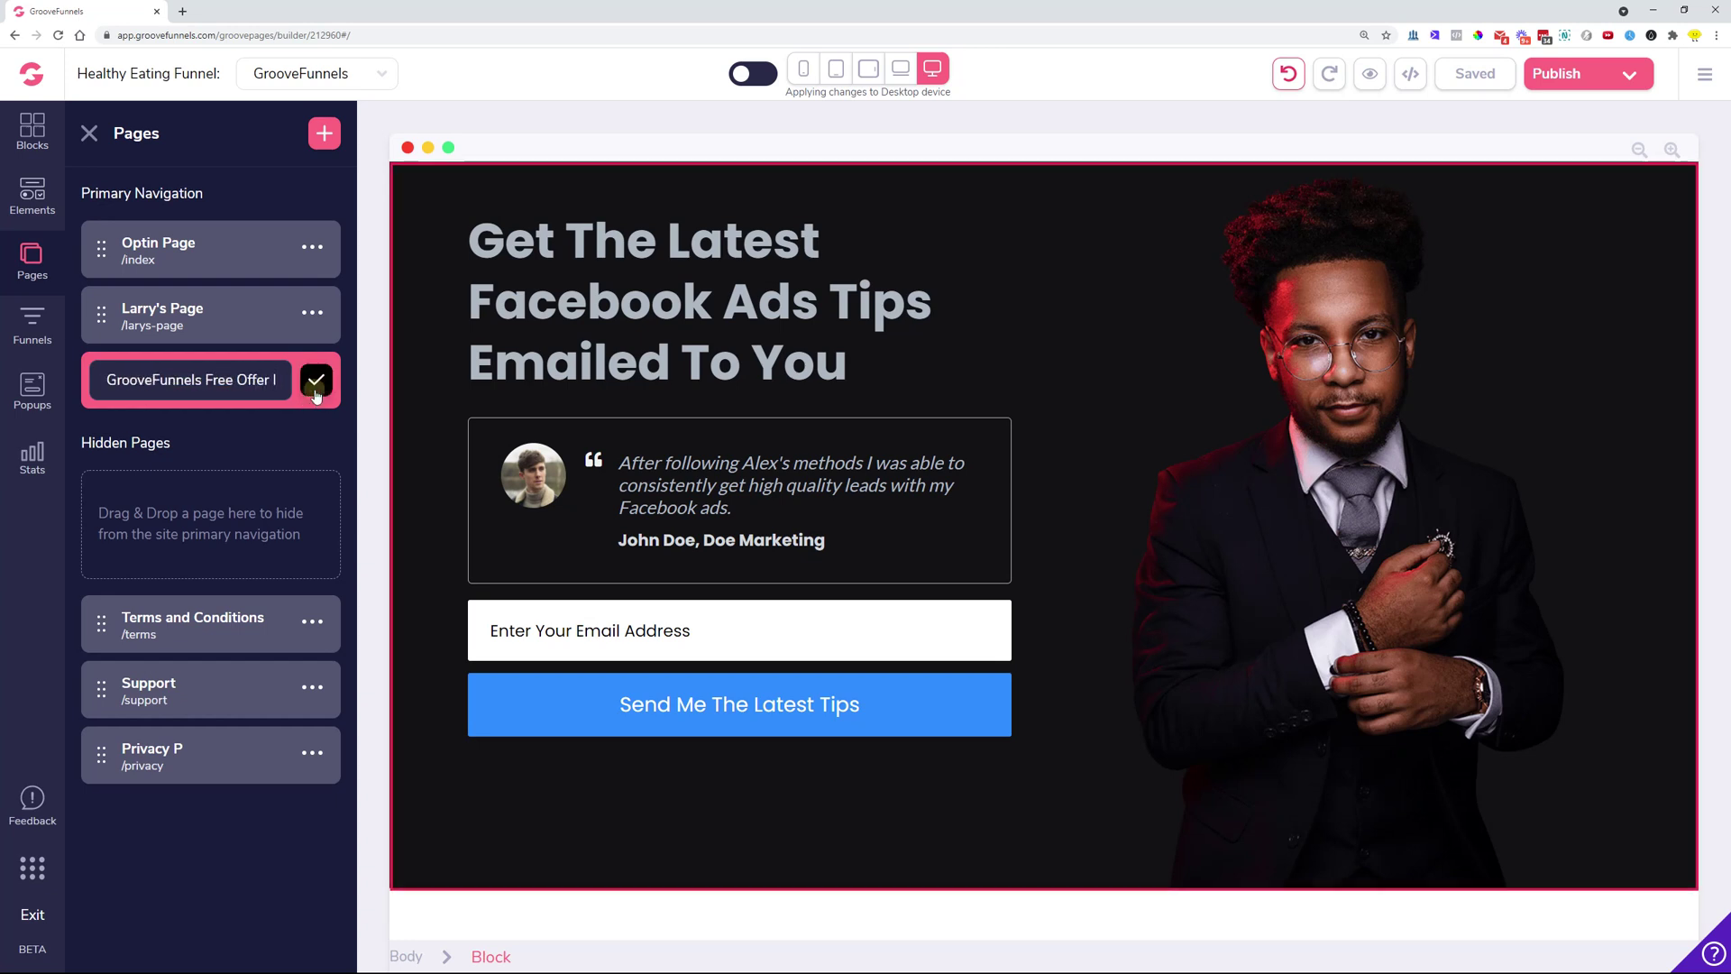
- Return to the Optin Page and nest the GrooveFunnels Free Offer Lifetime Deal page under Larry's Page in the primary navigation
click(203, 249)
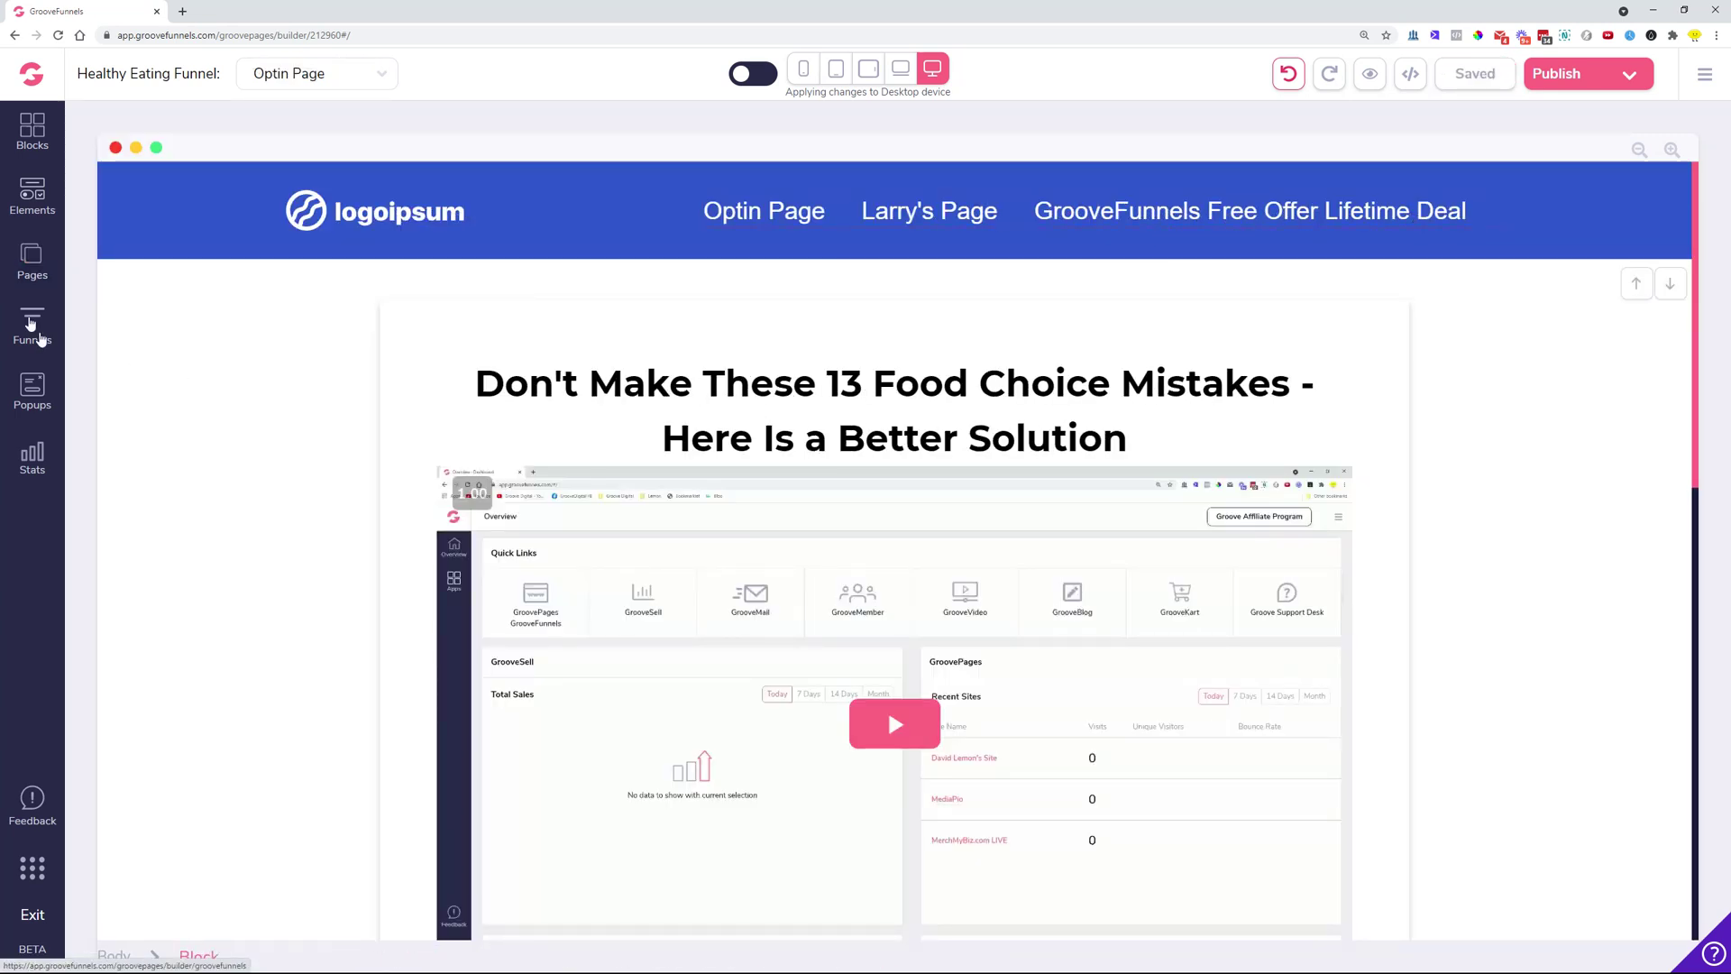
click(32, 261)
drag(99, 388, 140, 363)
mouse_move(1541, 225)
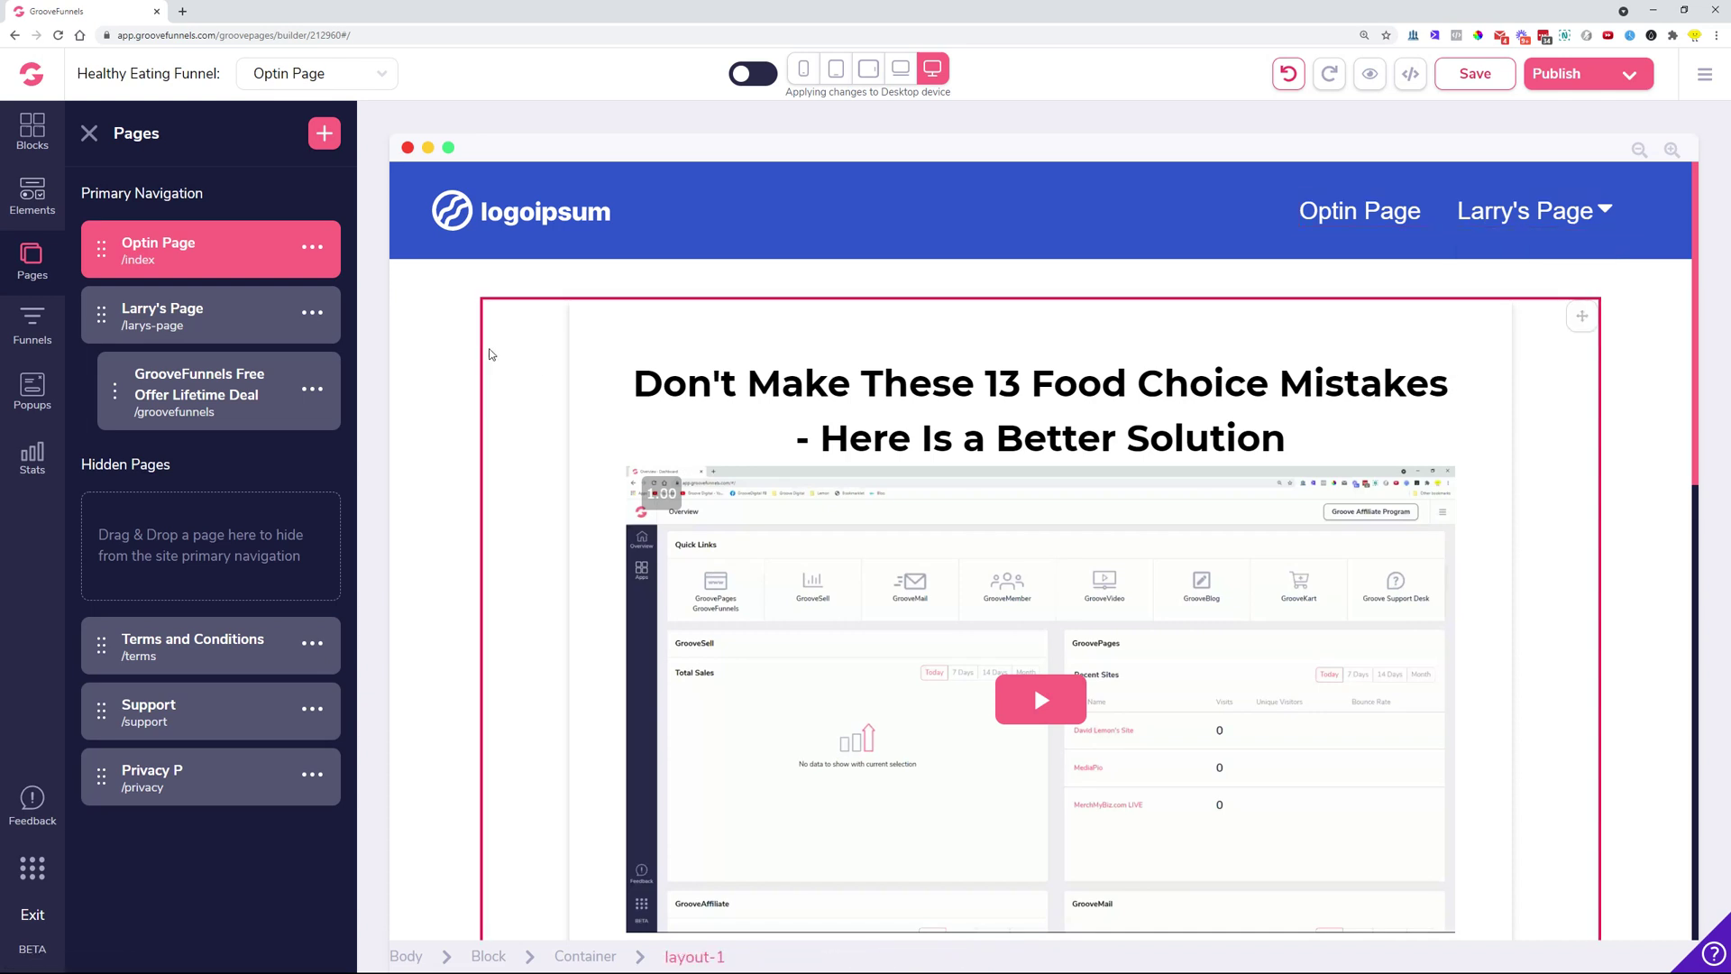
click(487, 351)
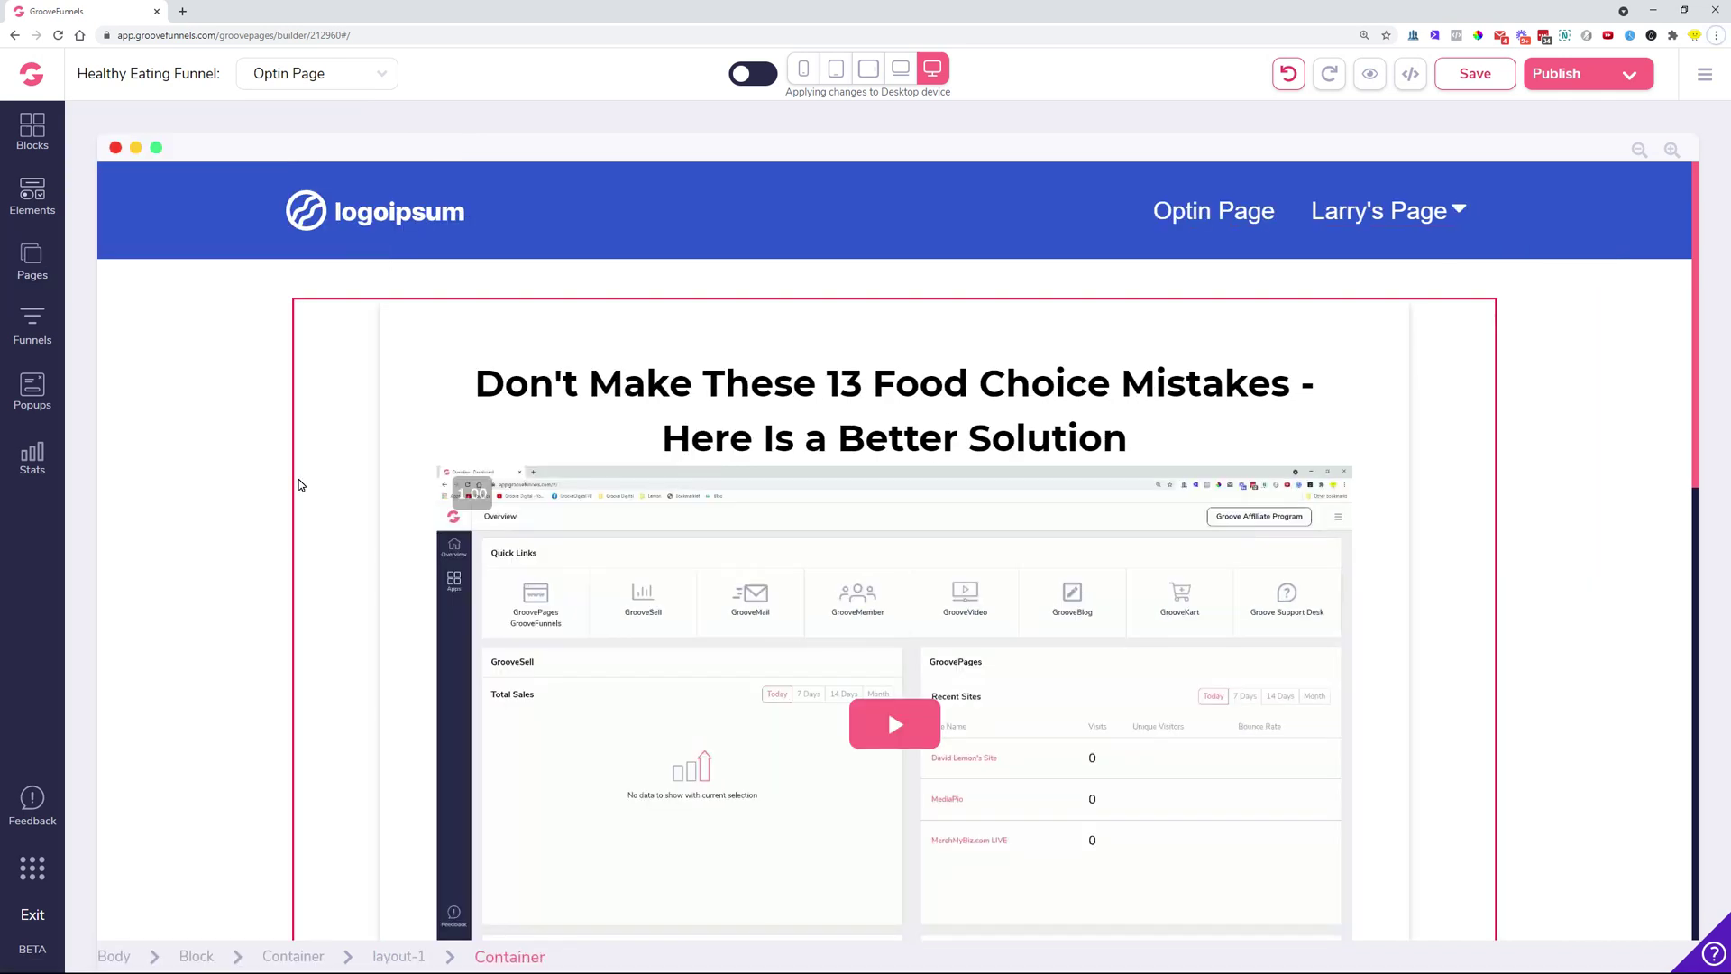
click(685, 397)
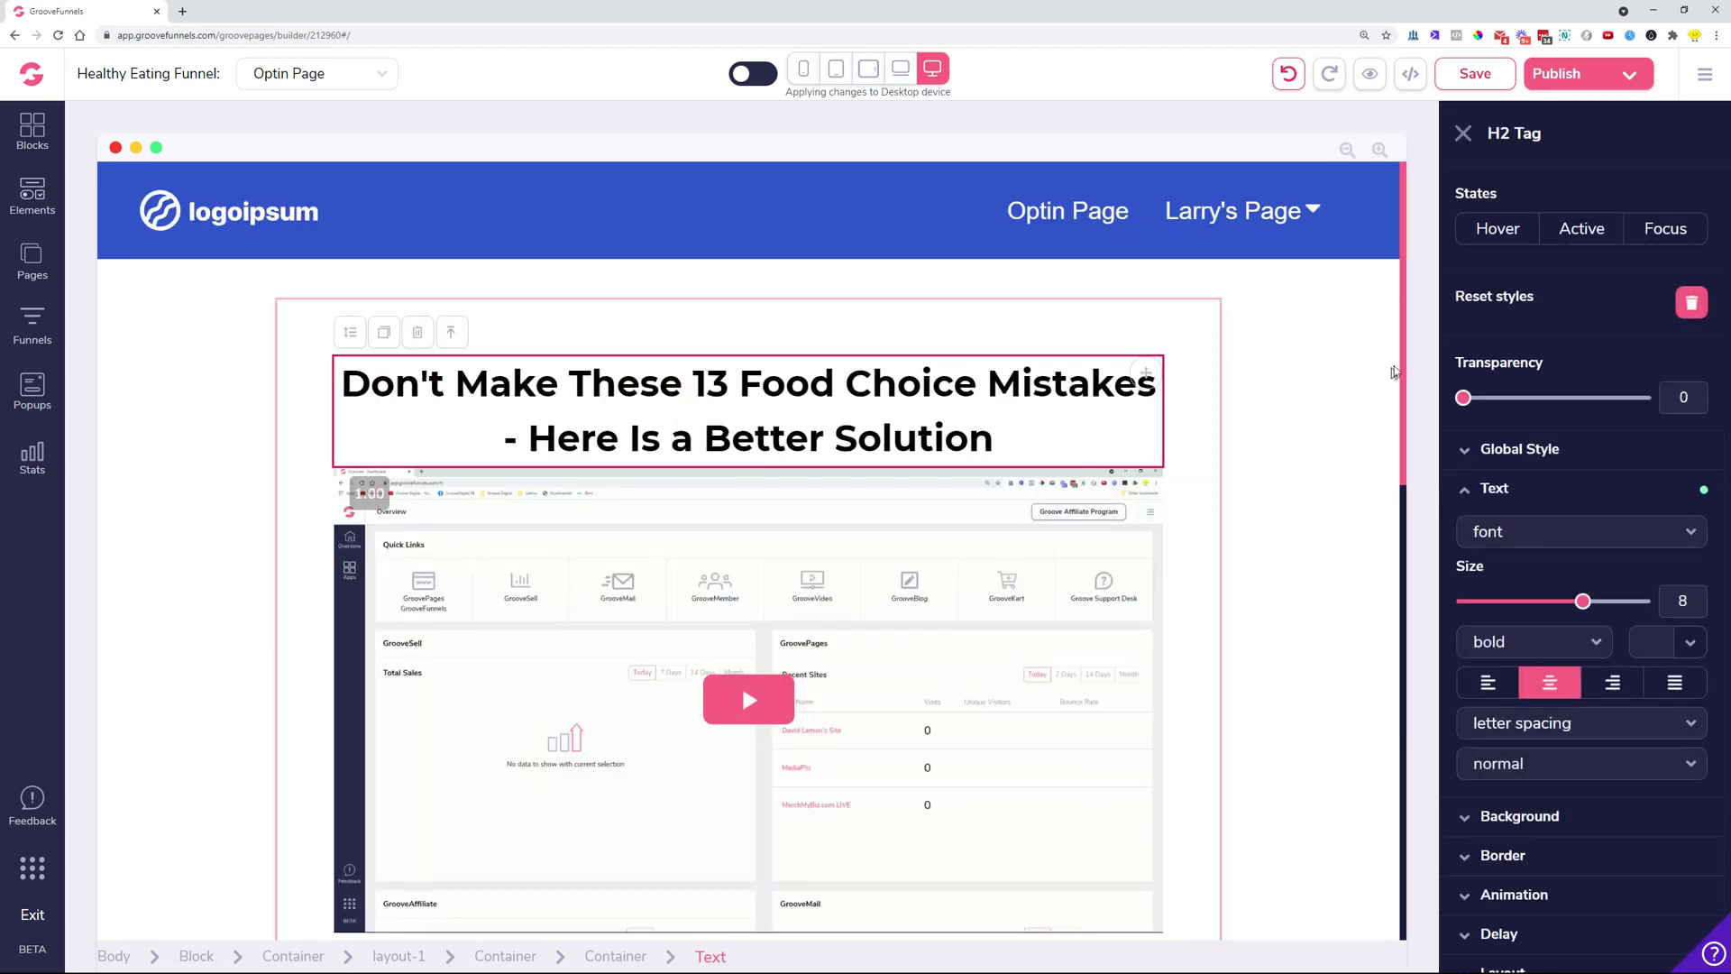
mouse_move(1403, 347)
mouse_down()
mouse_move(1421, 788)
mouse_move(1410, 315)
mouse_move(1417, 553)
mouse_move(1408, 354)
mouse_up()
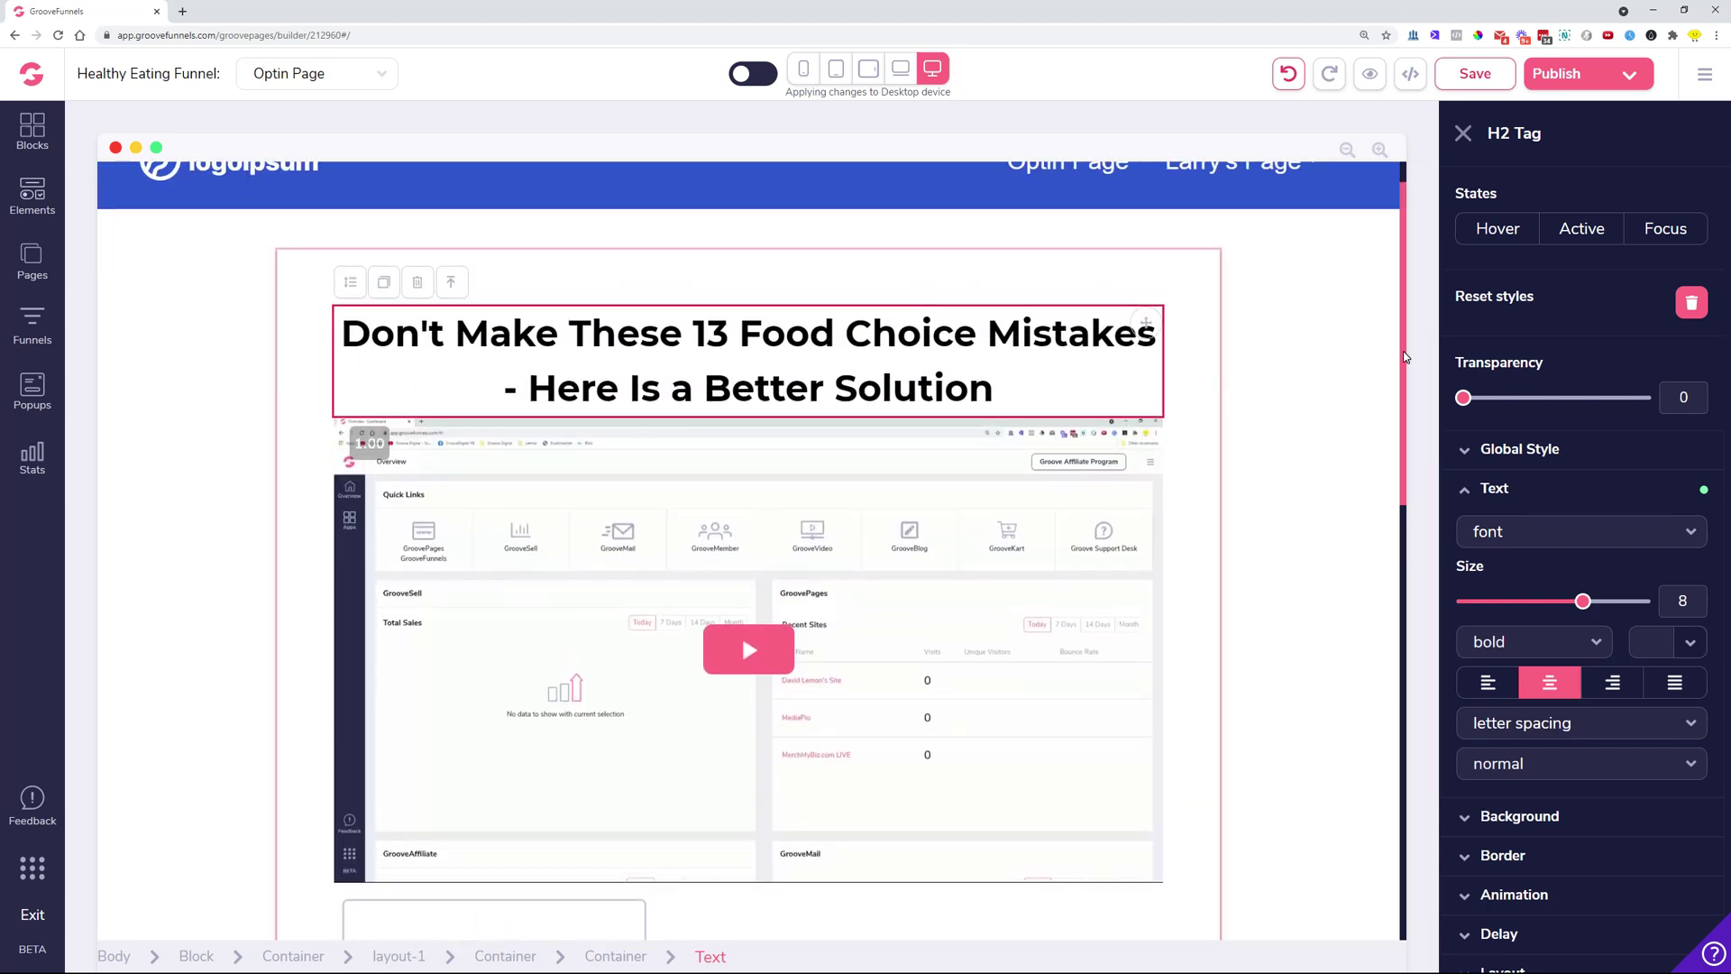
drag(1404, 356, 1414, 319)
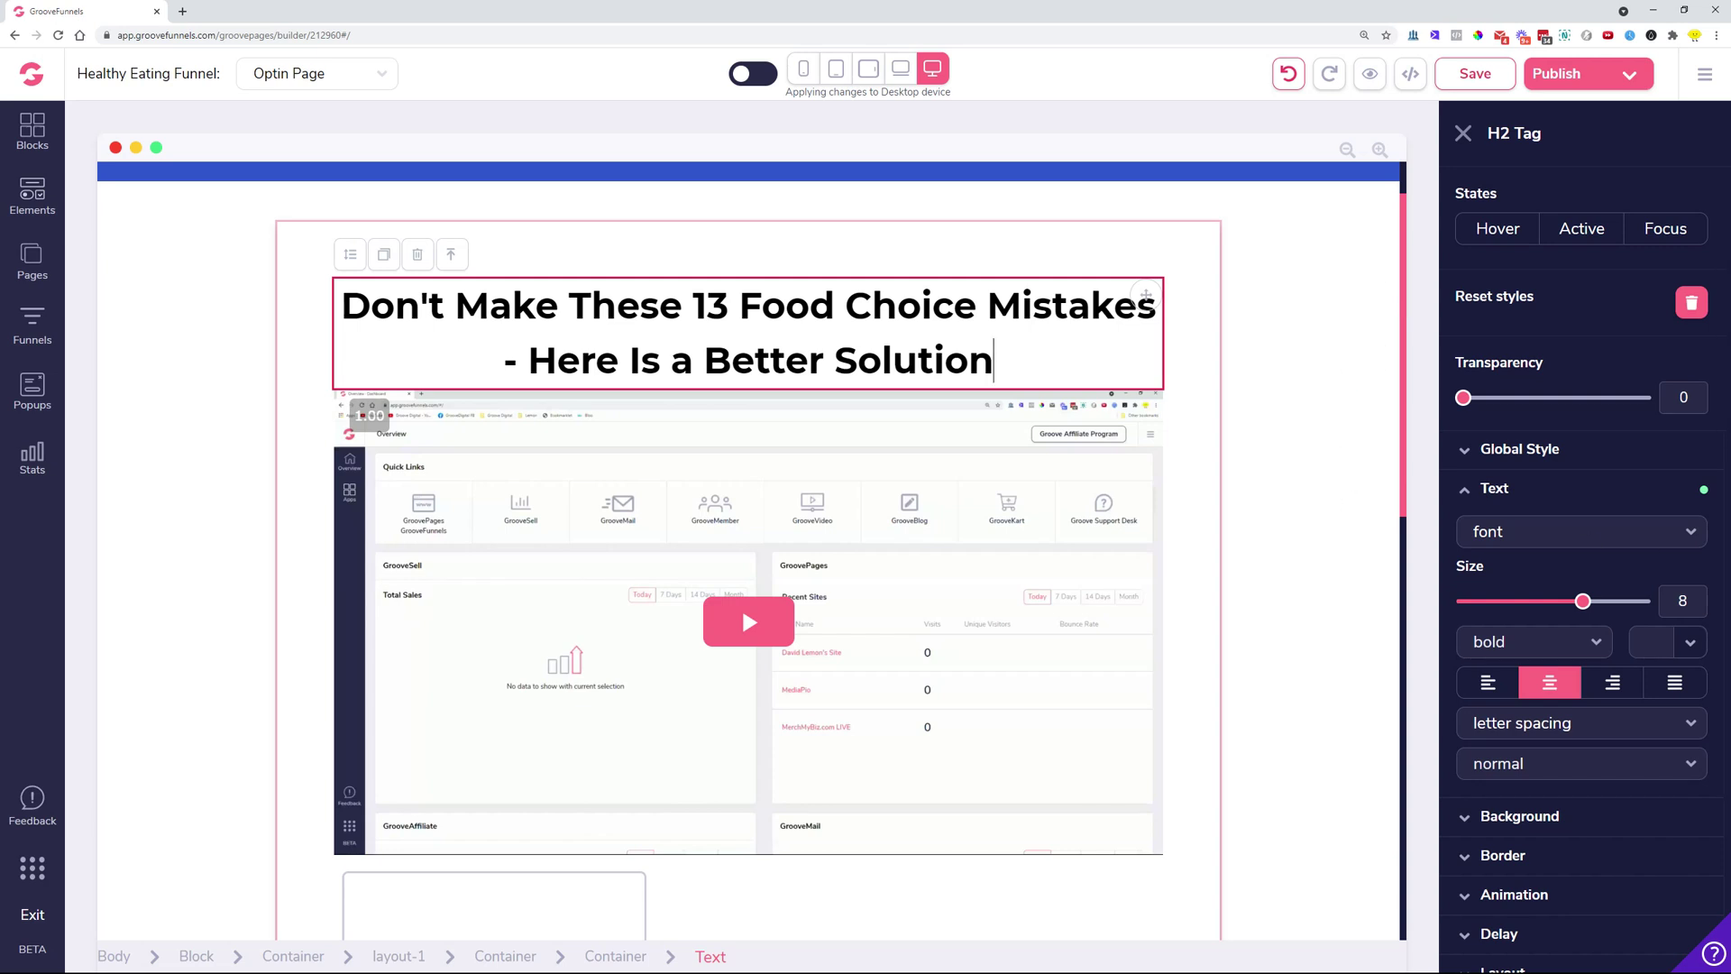
- Look through the Alert Bars and Titles categories of the designed blocks
click(32, 130)
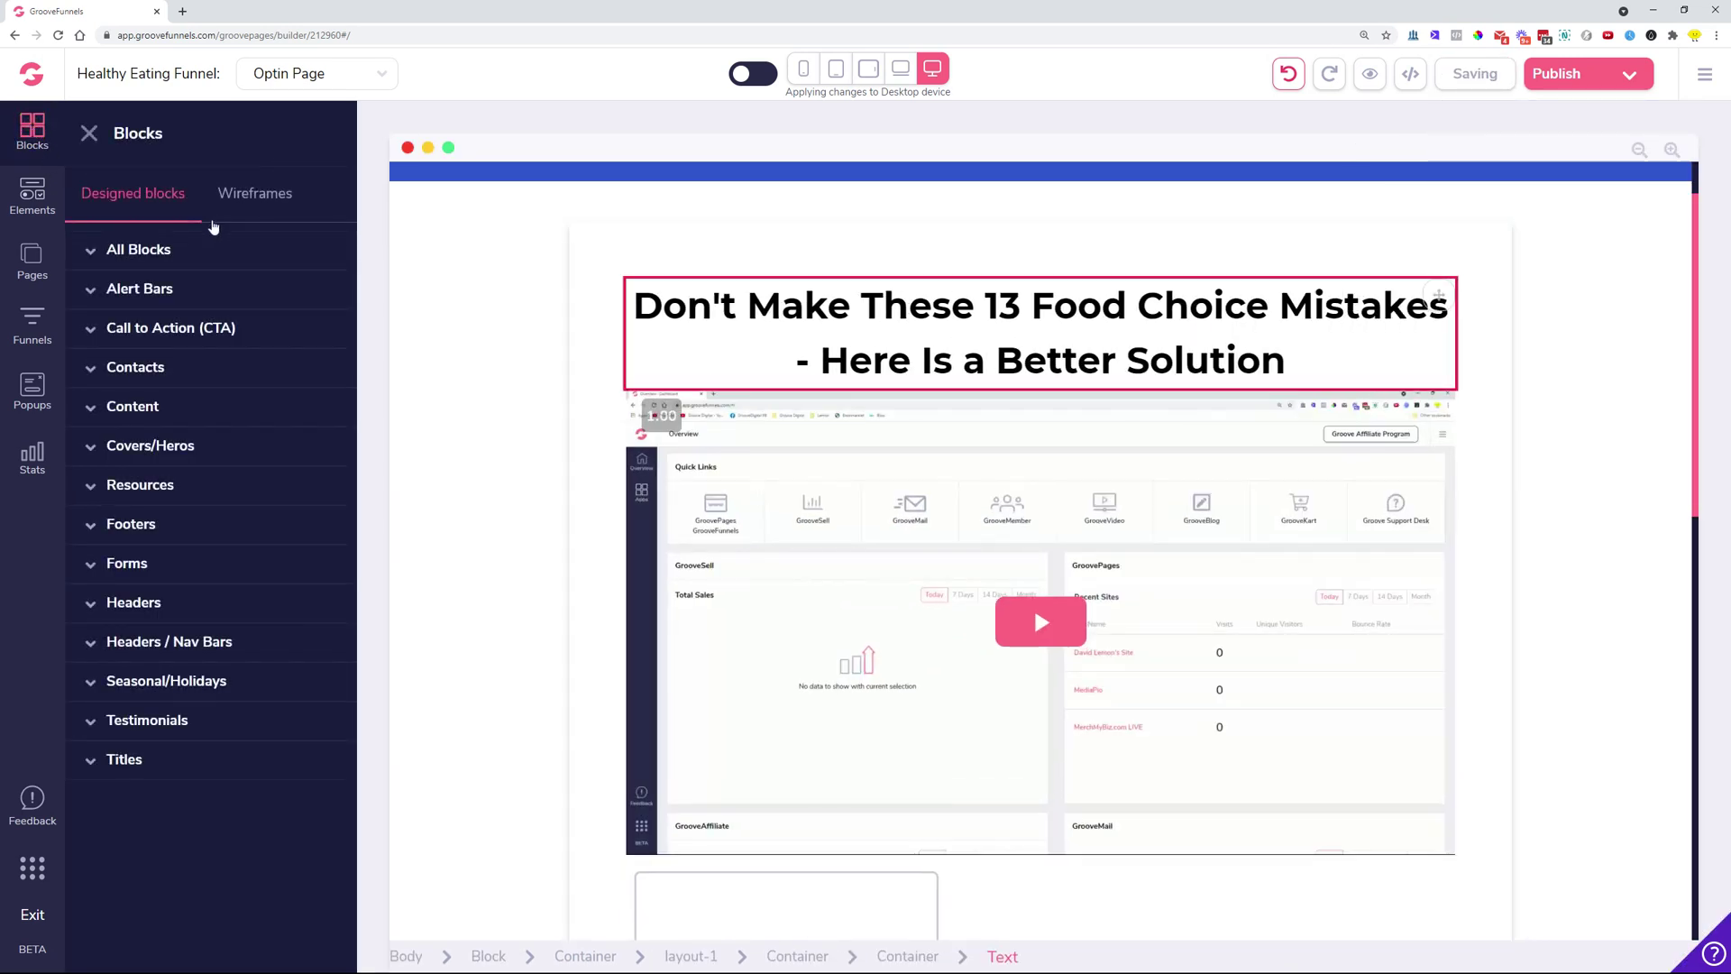
click(155, 288)
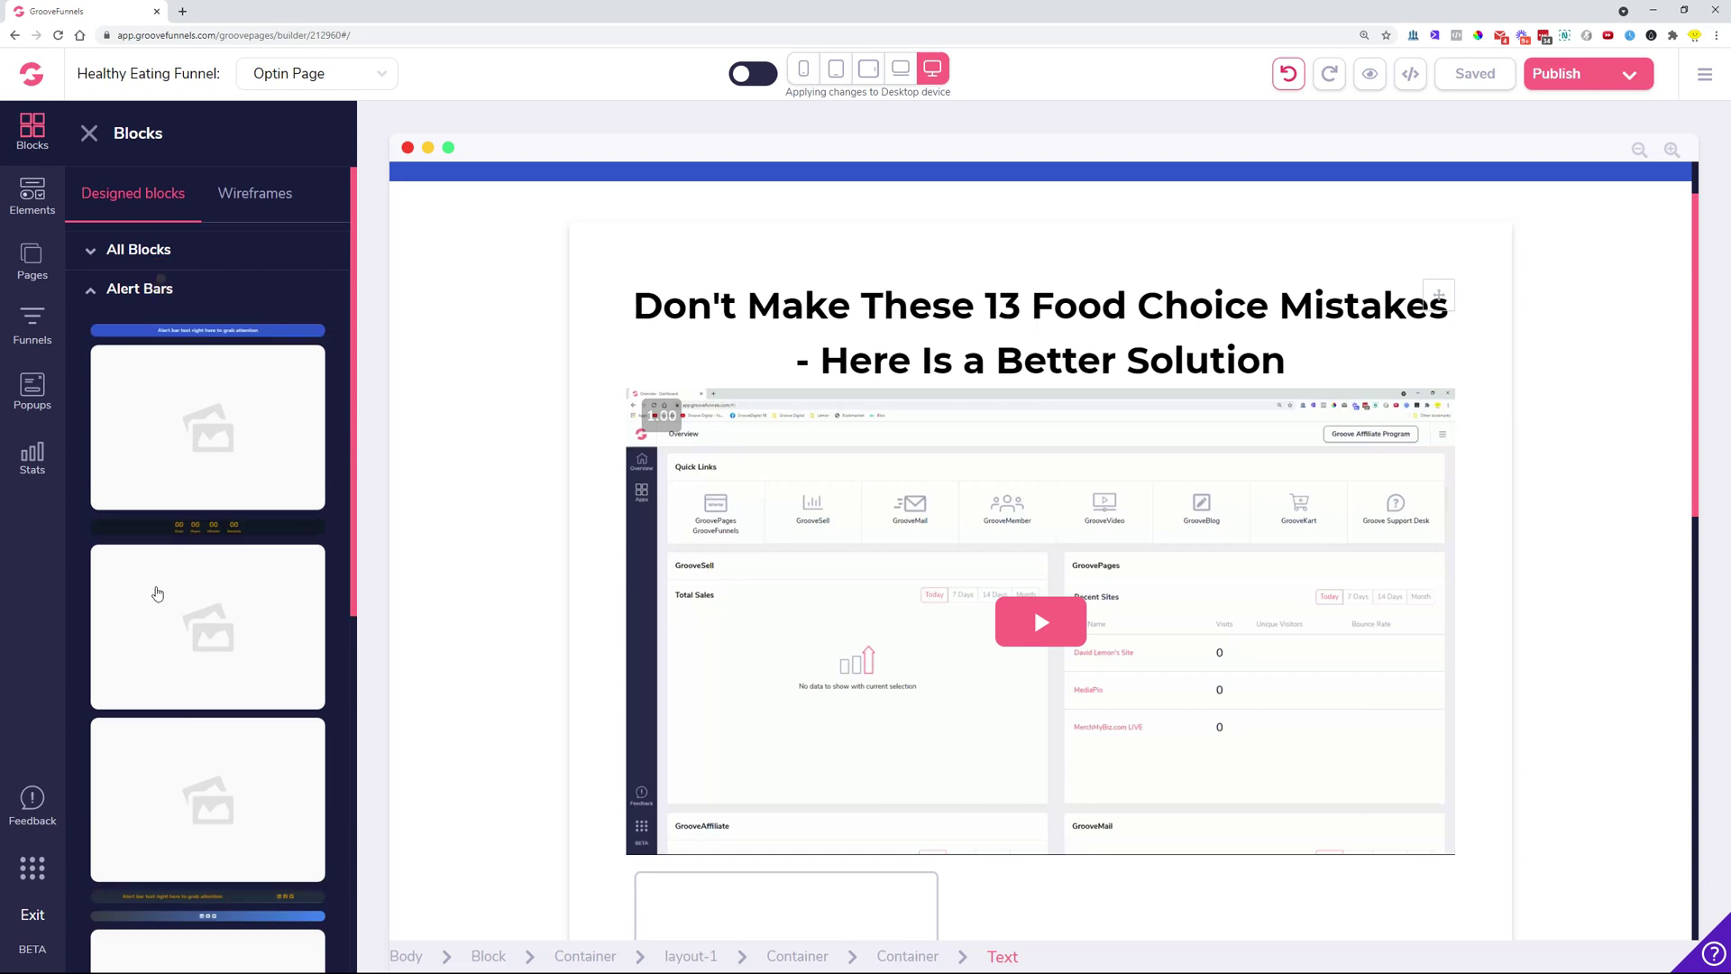
click(155, 288)
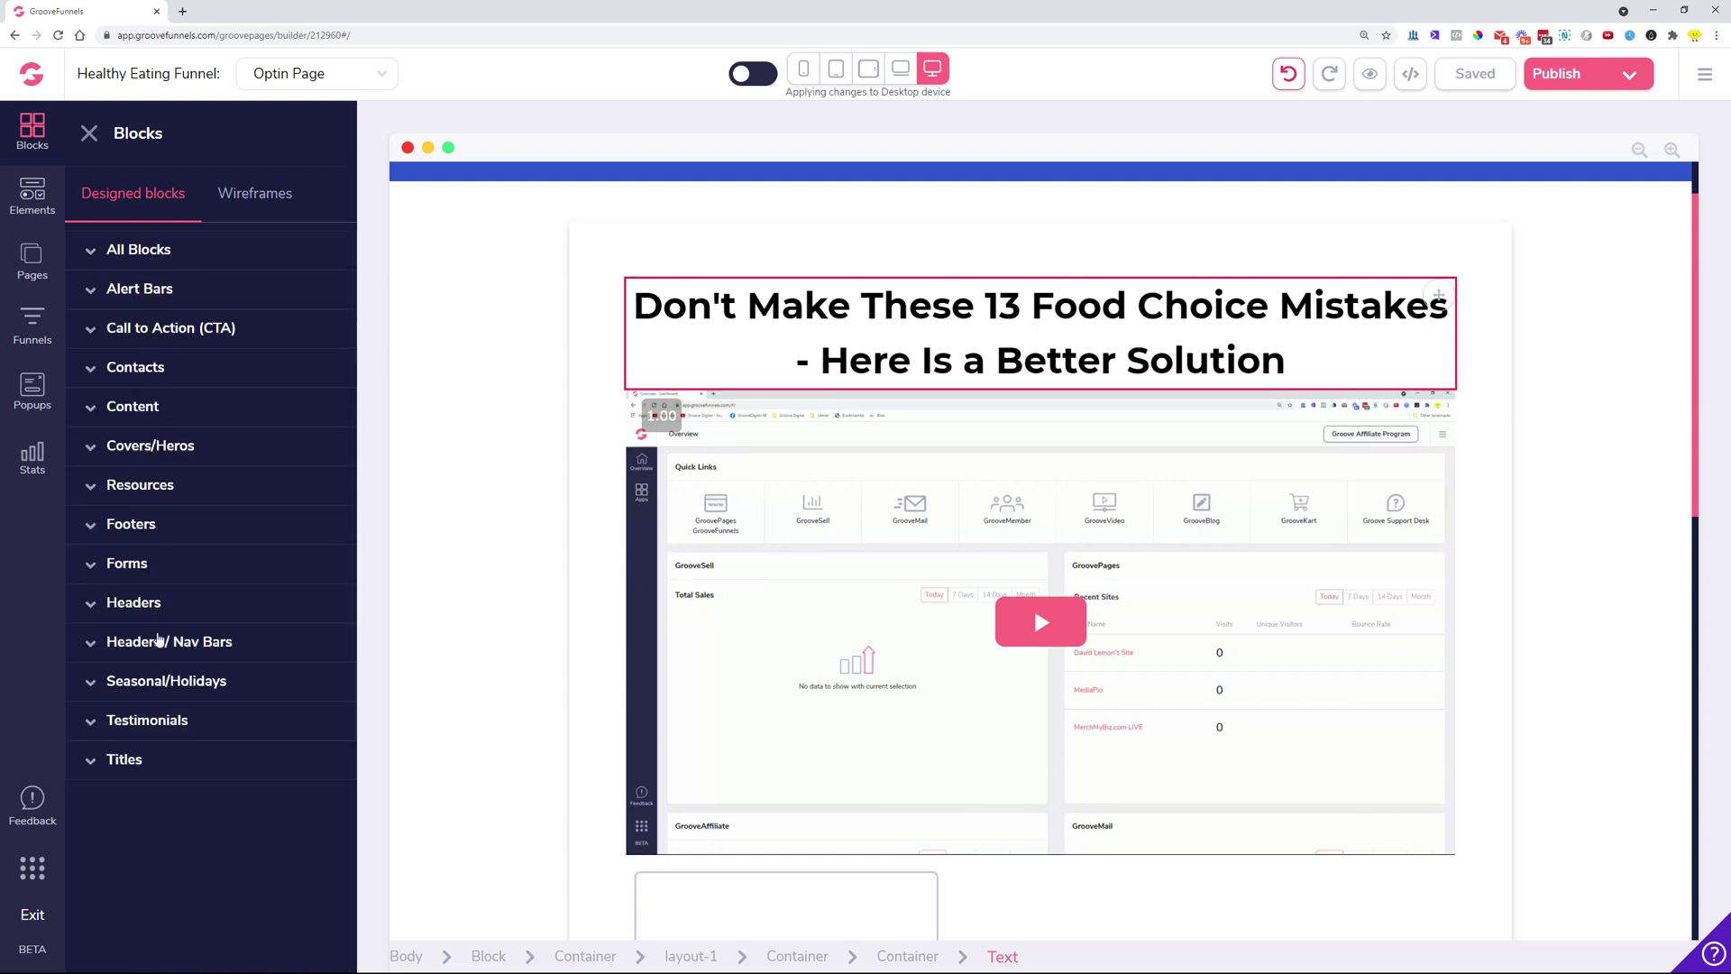
click(159, 762)
scroll(153, 721, down, 5)
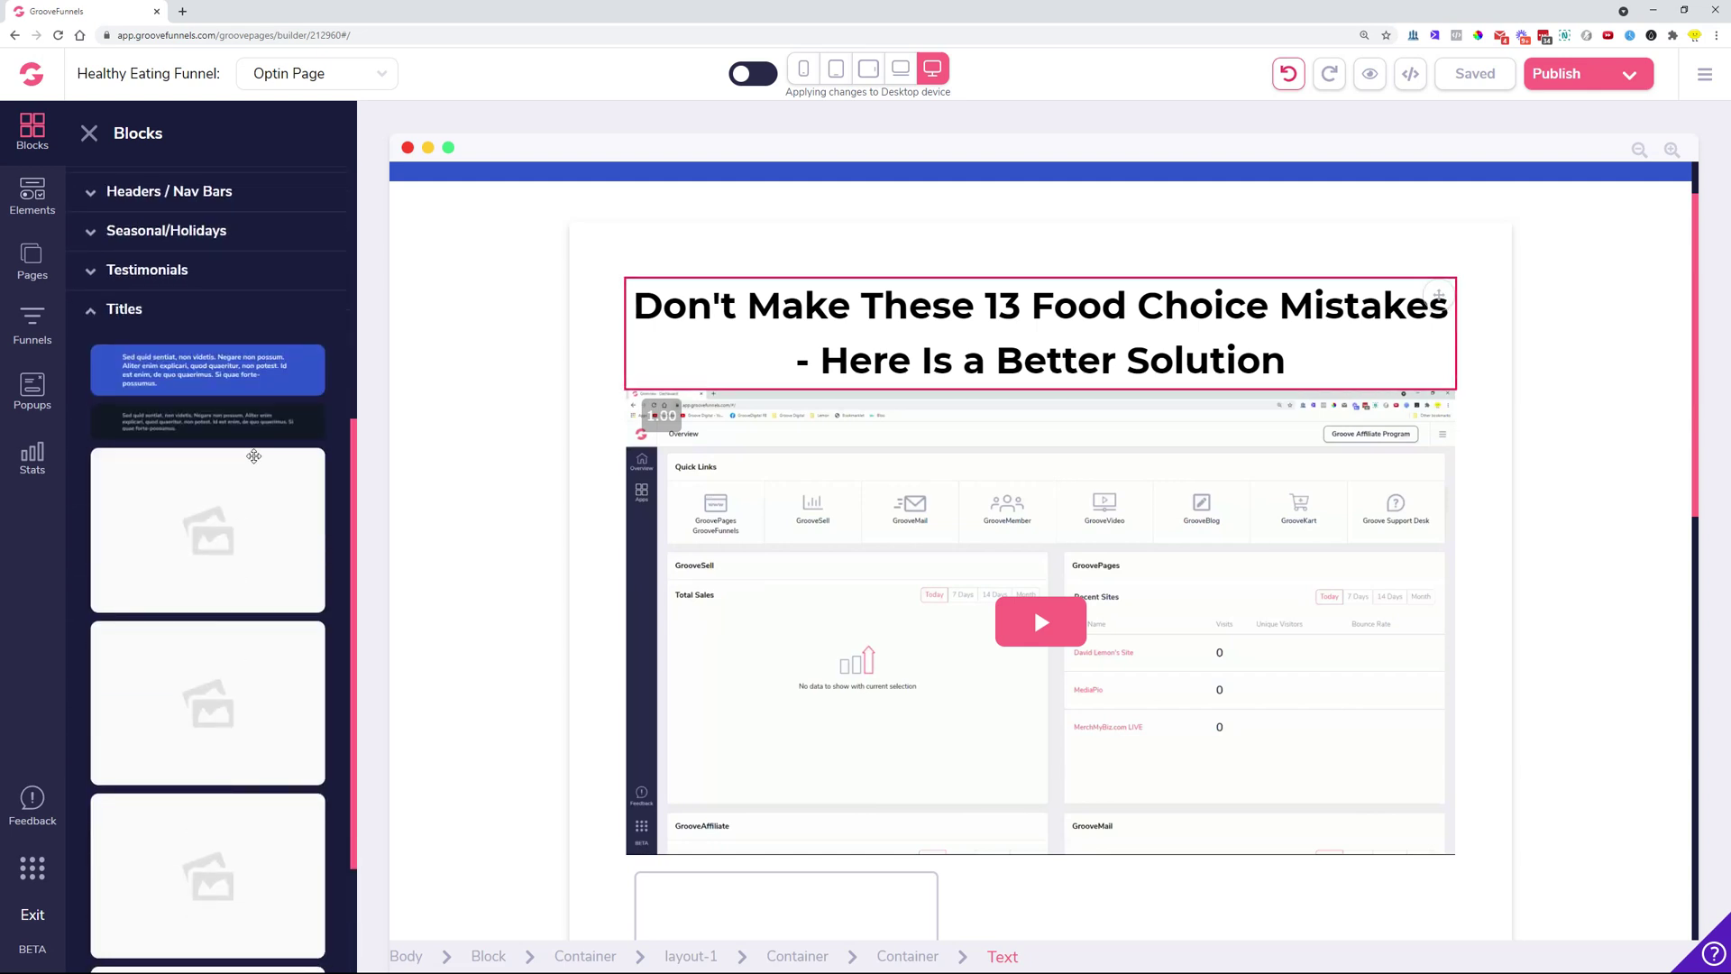
click(135, 641)
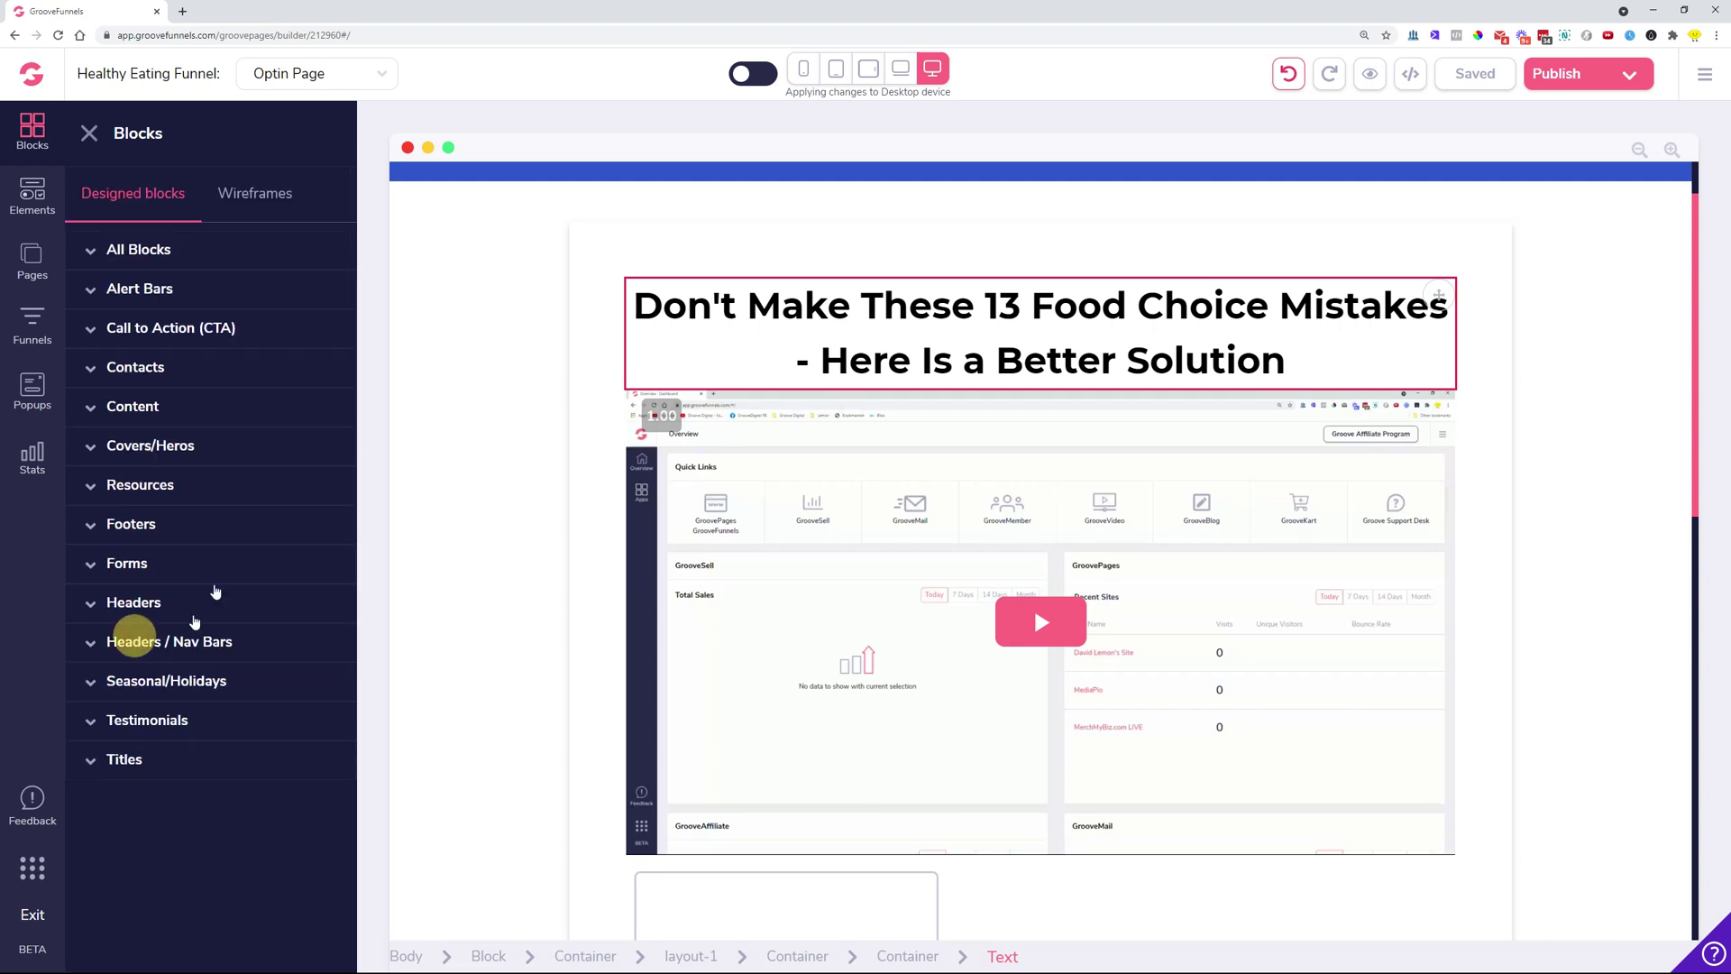
click(90, 135)
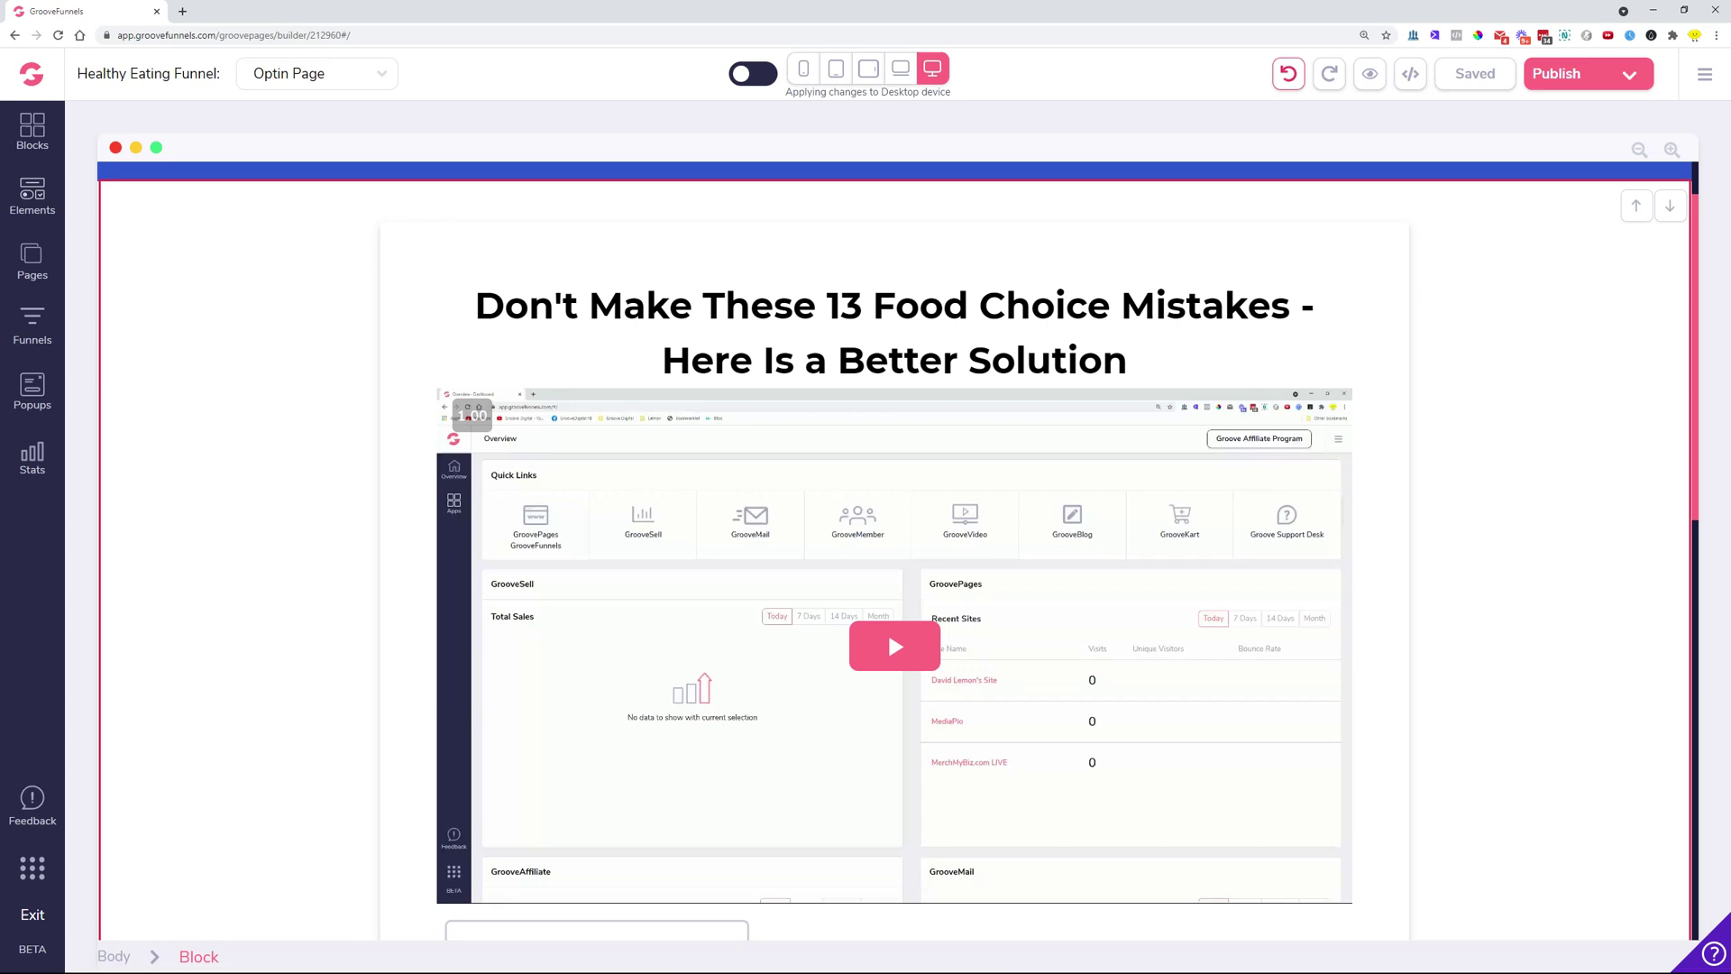
- Delete the video element below the "Don't Make These 13 Food Choice Mistakes" headline
click(1334, 295)
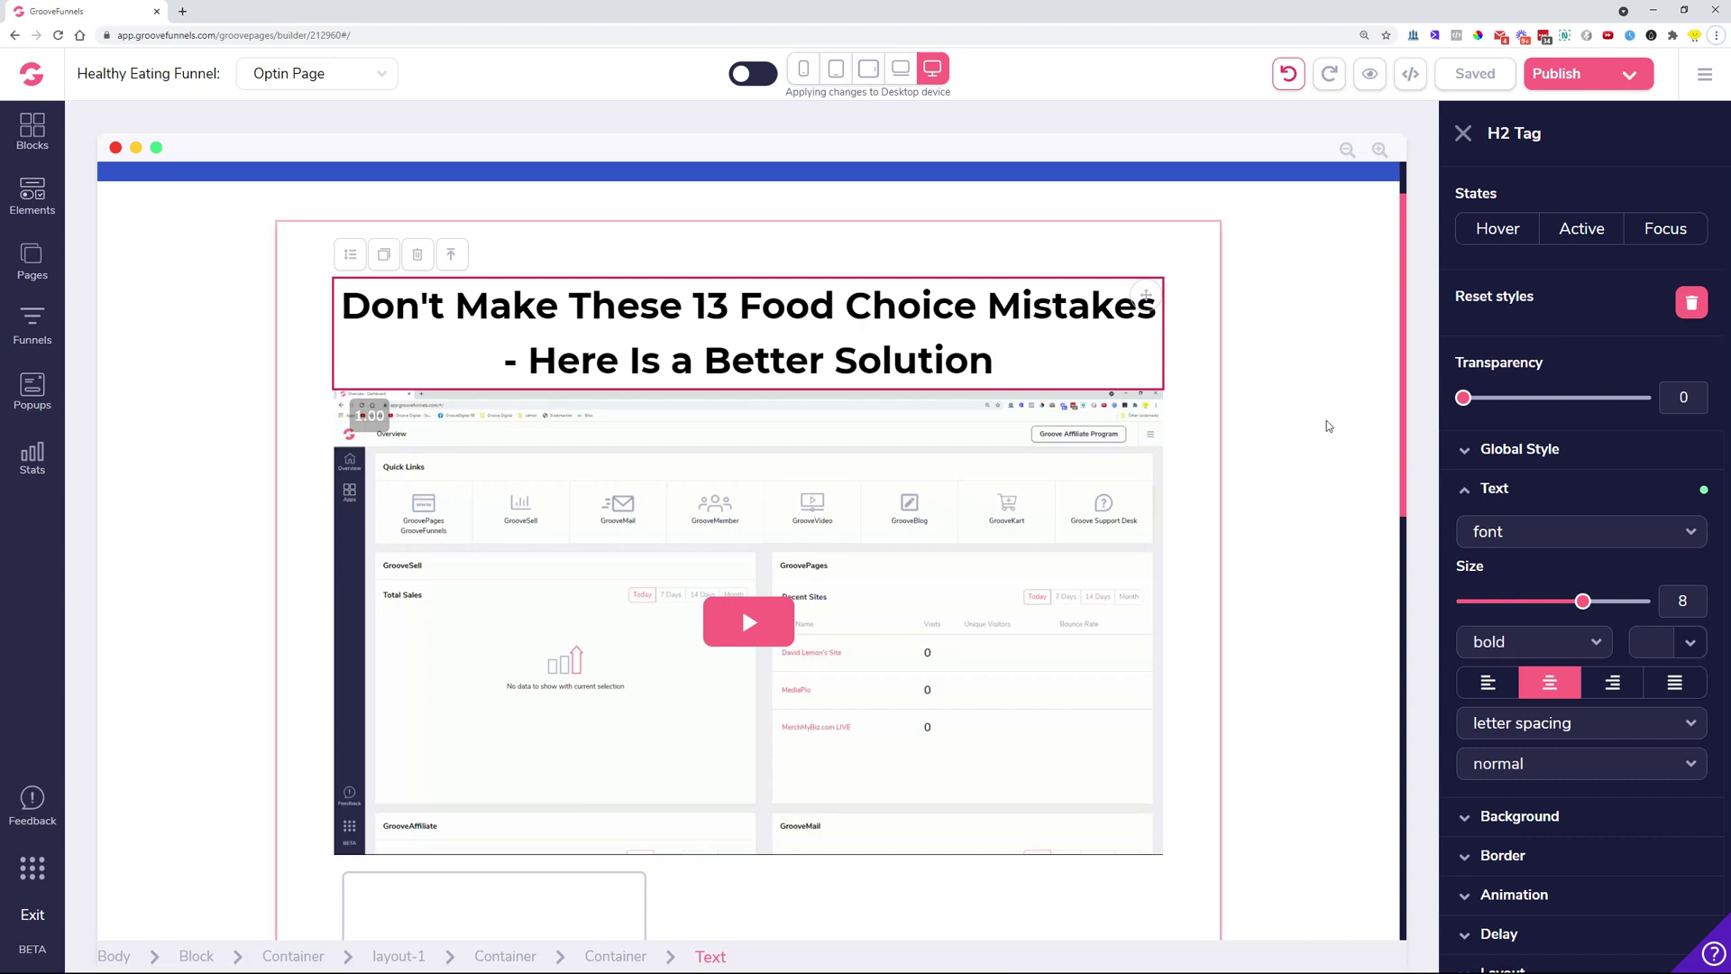
click(423, 424)
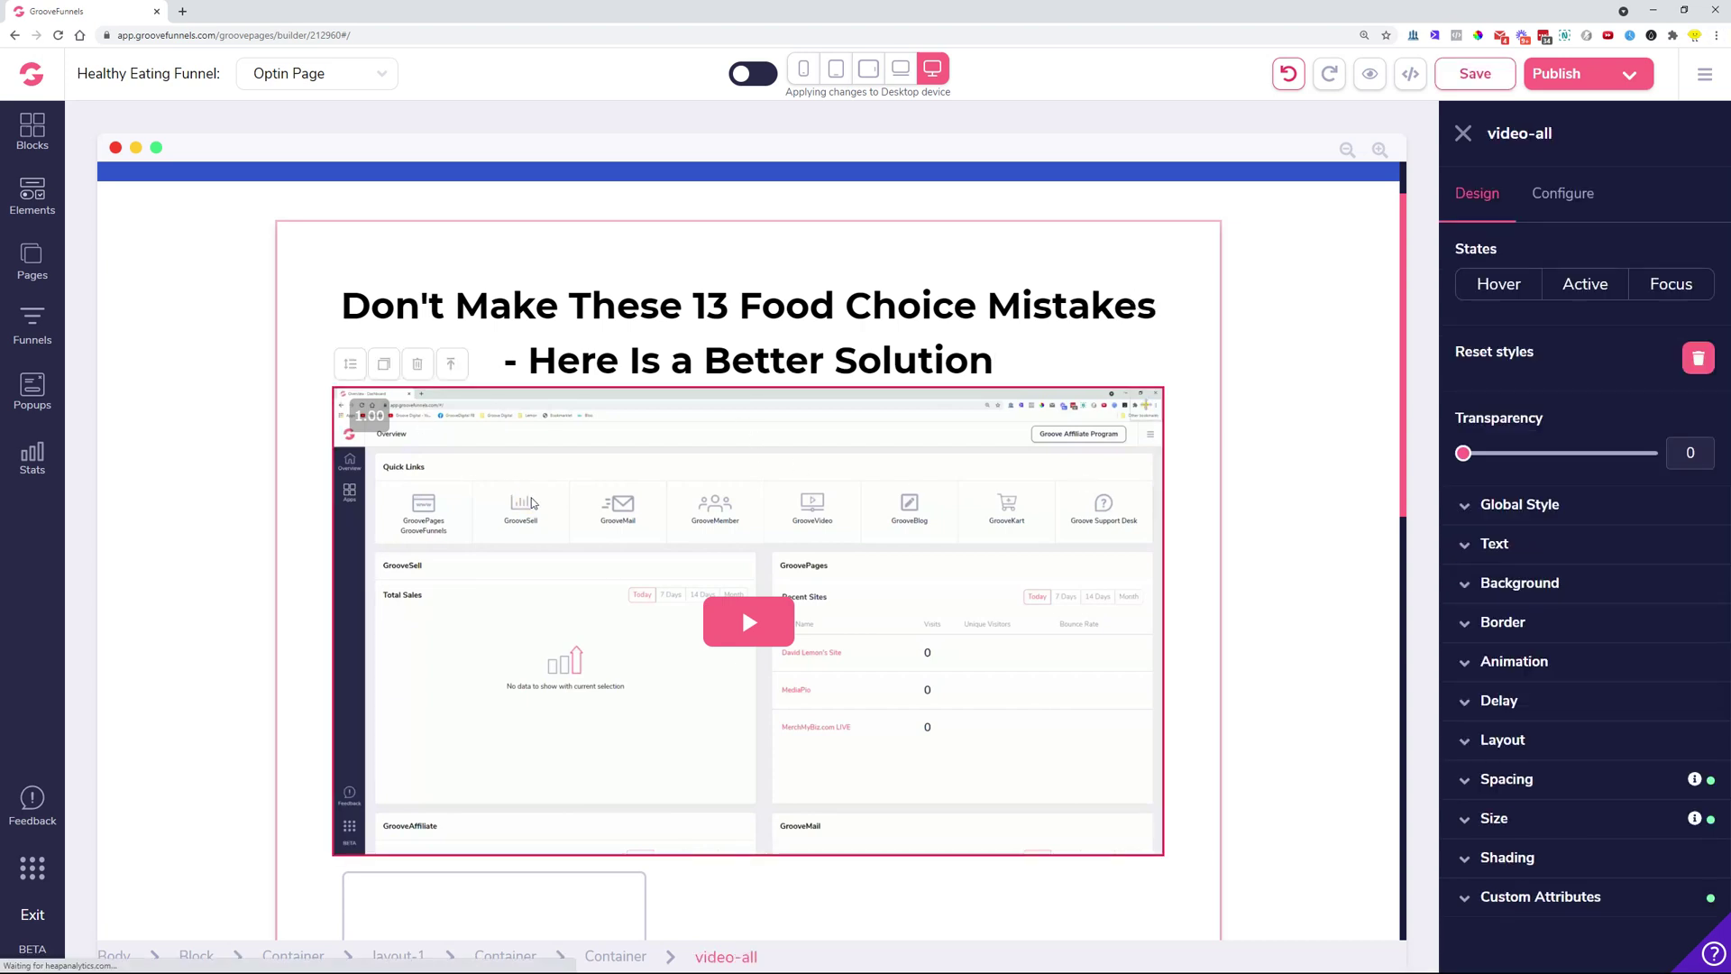
click(422, 365)
click(913, 542)
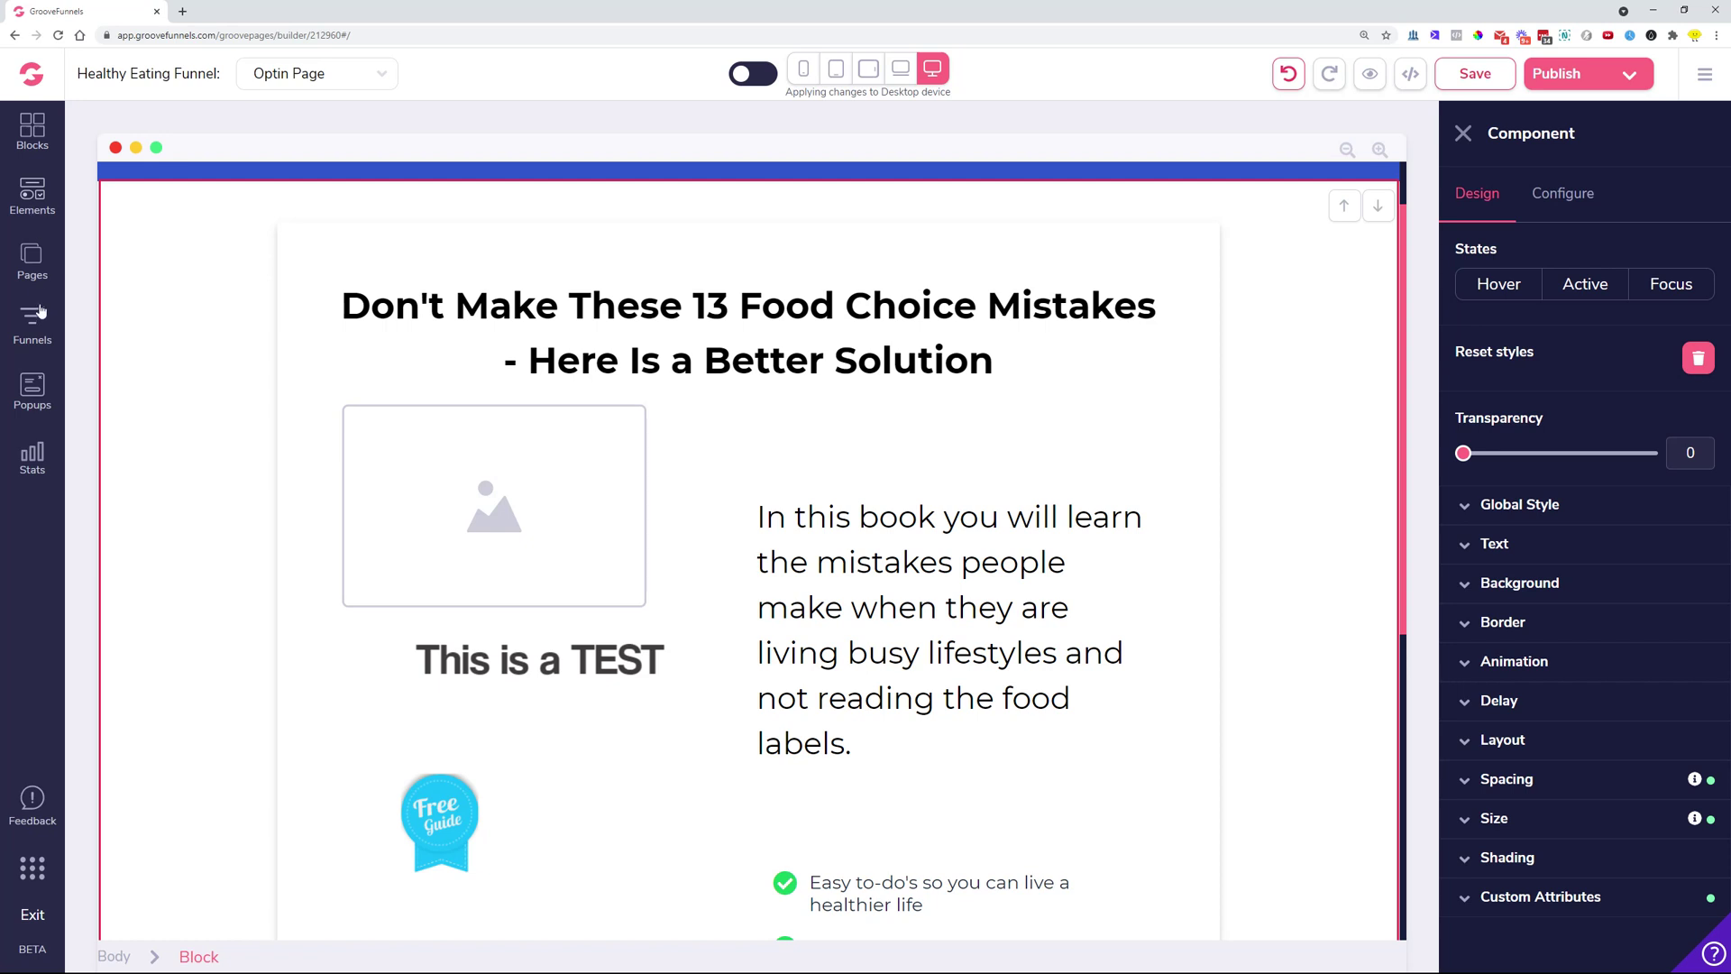
- Insert a Mailchimp integration form directly below the headline, above the empty image element
click(30, 191)
scroll(273, 566, down, 15)
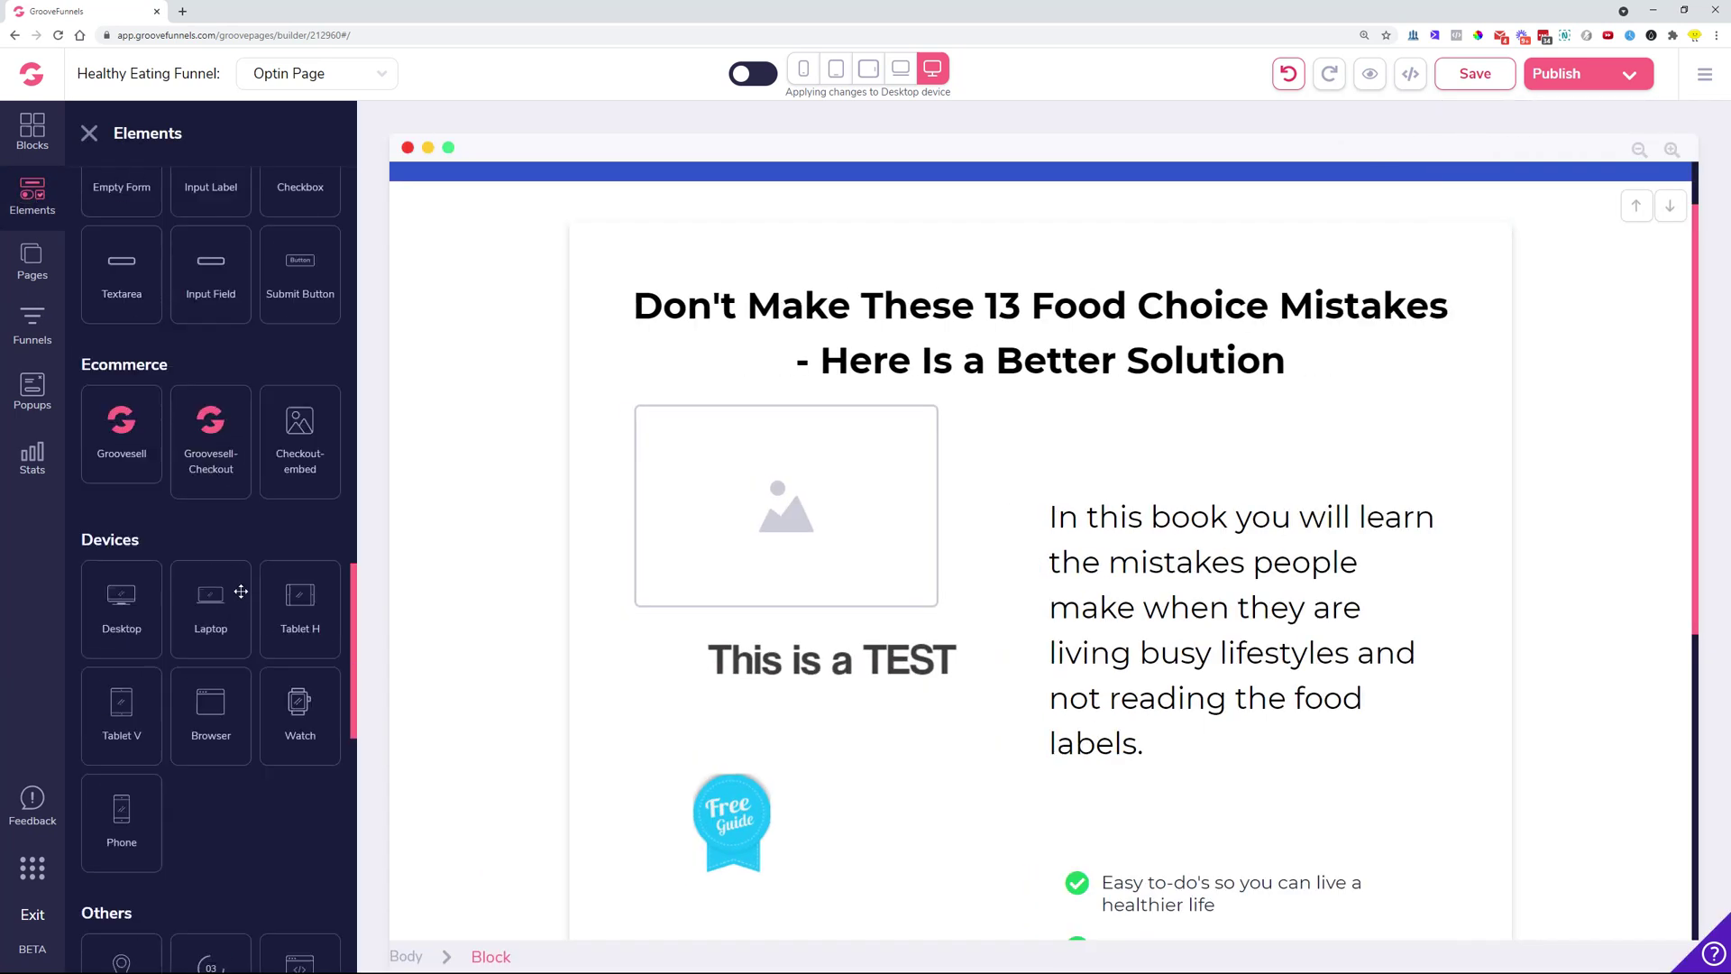
scroll(273, 566, up, 3)
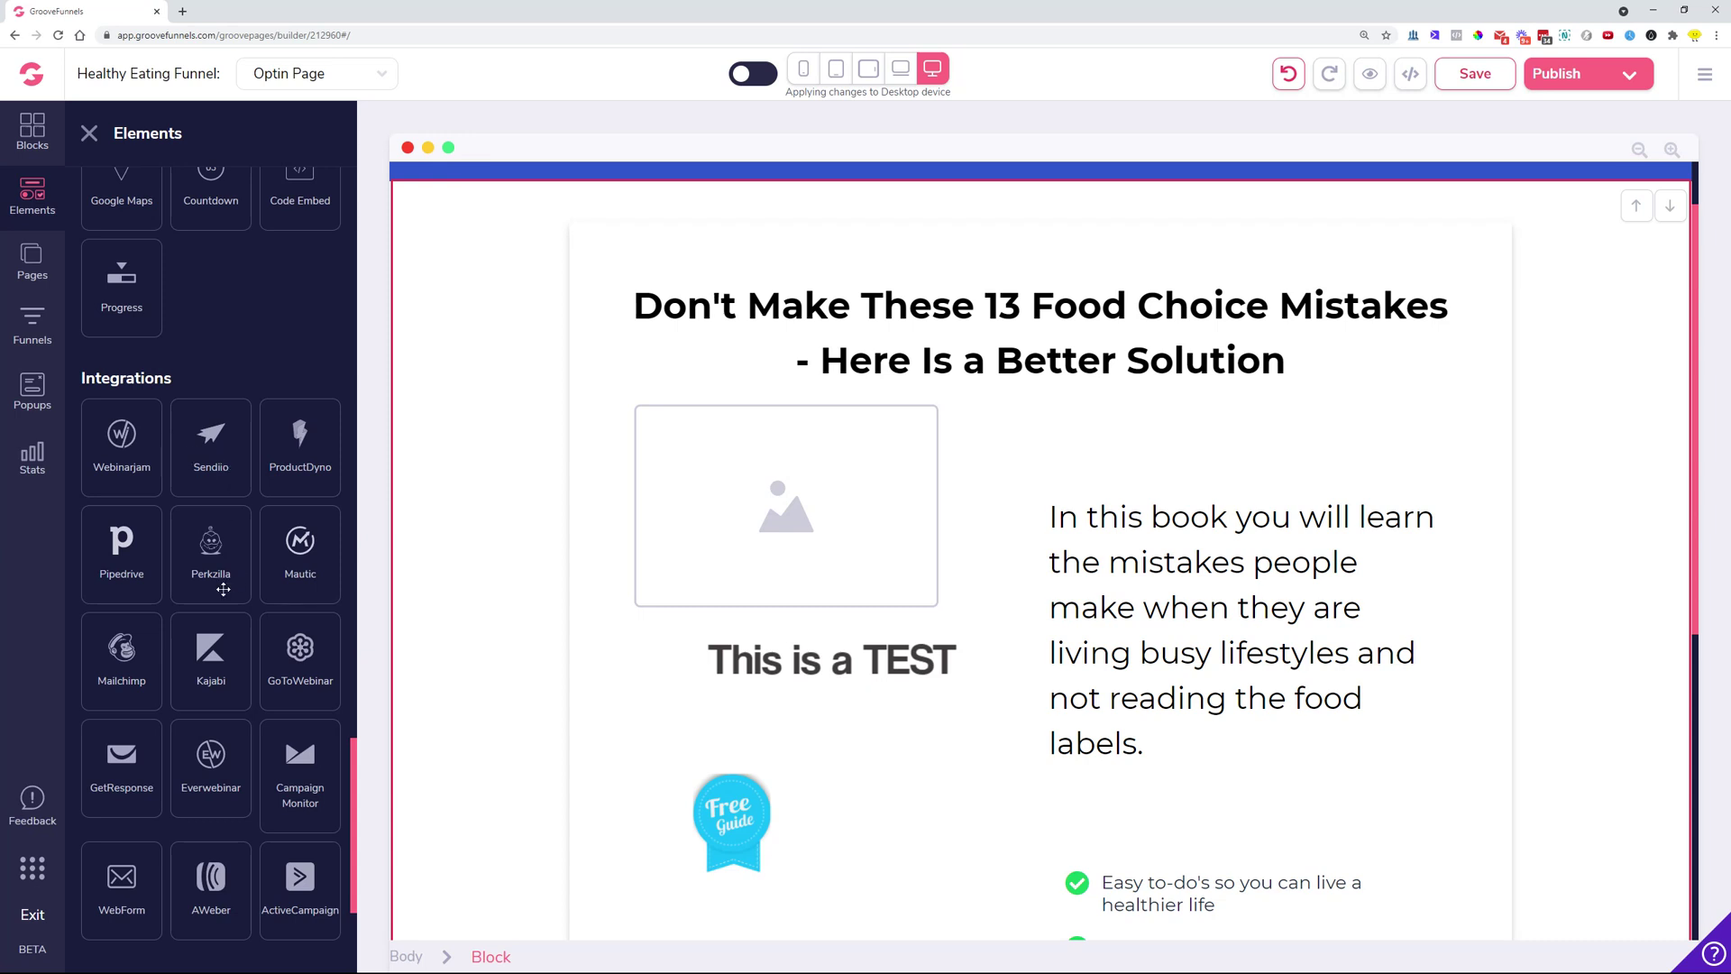
drag(301, 599, 1073, 442)
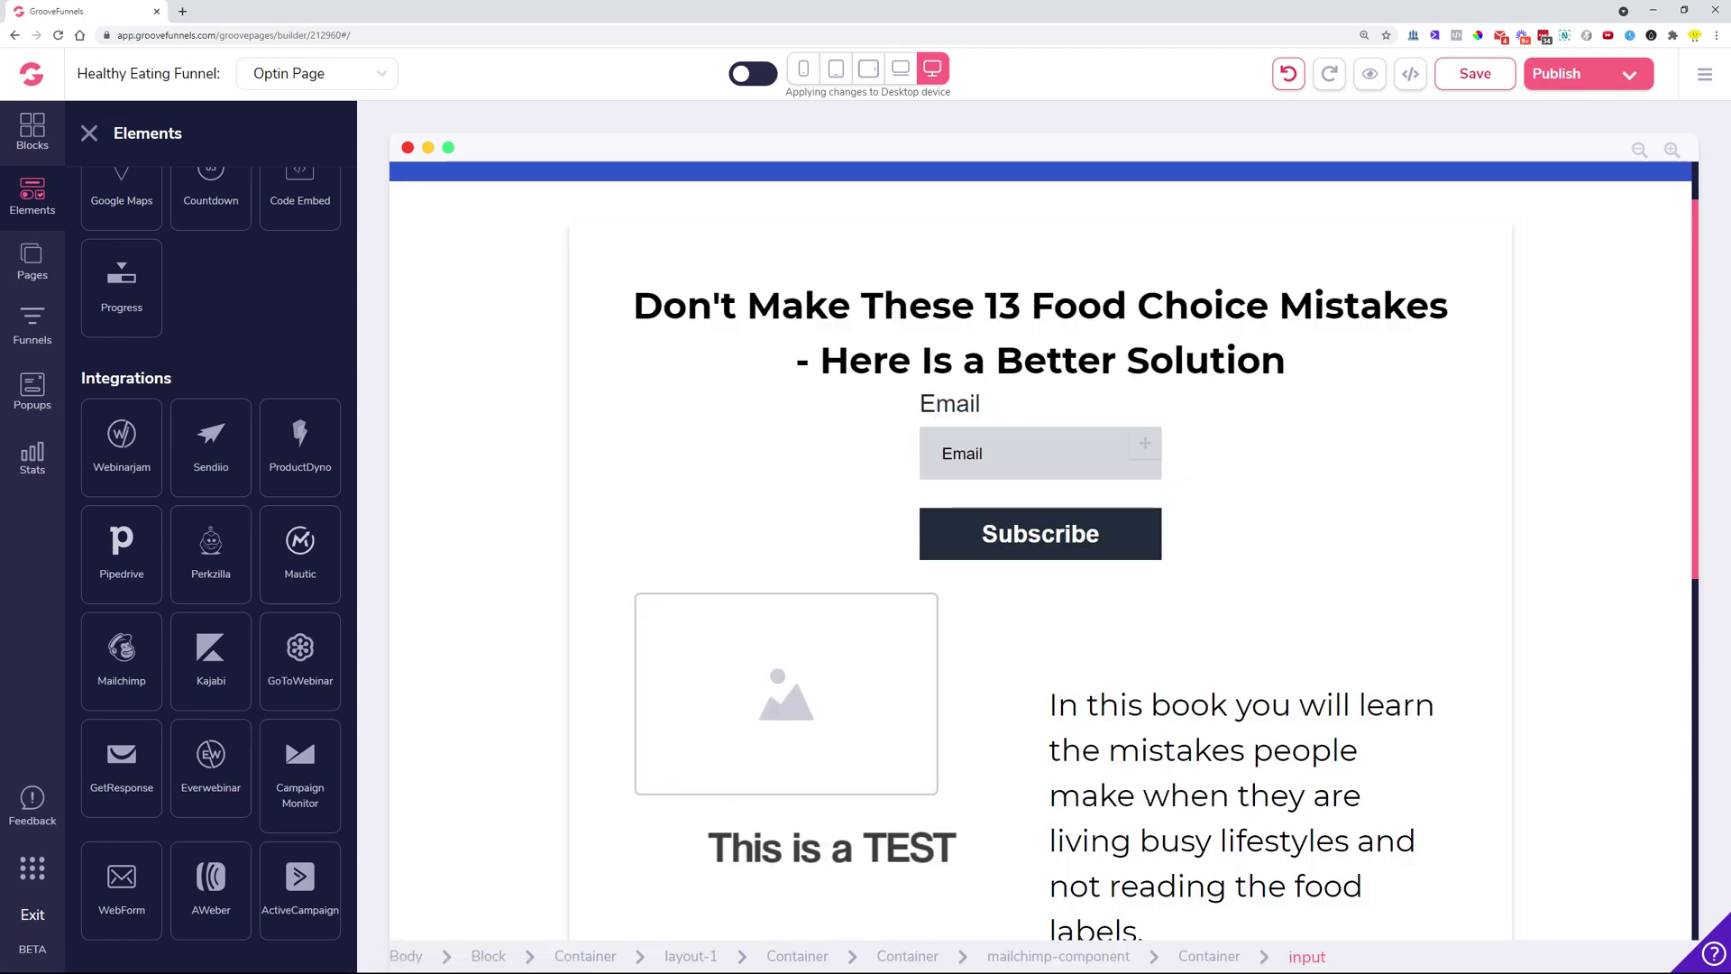
- Set the input ID of the form's email field to "email" and open the Mailchimp form's own configuration
click(961, 454)
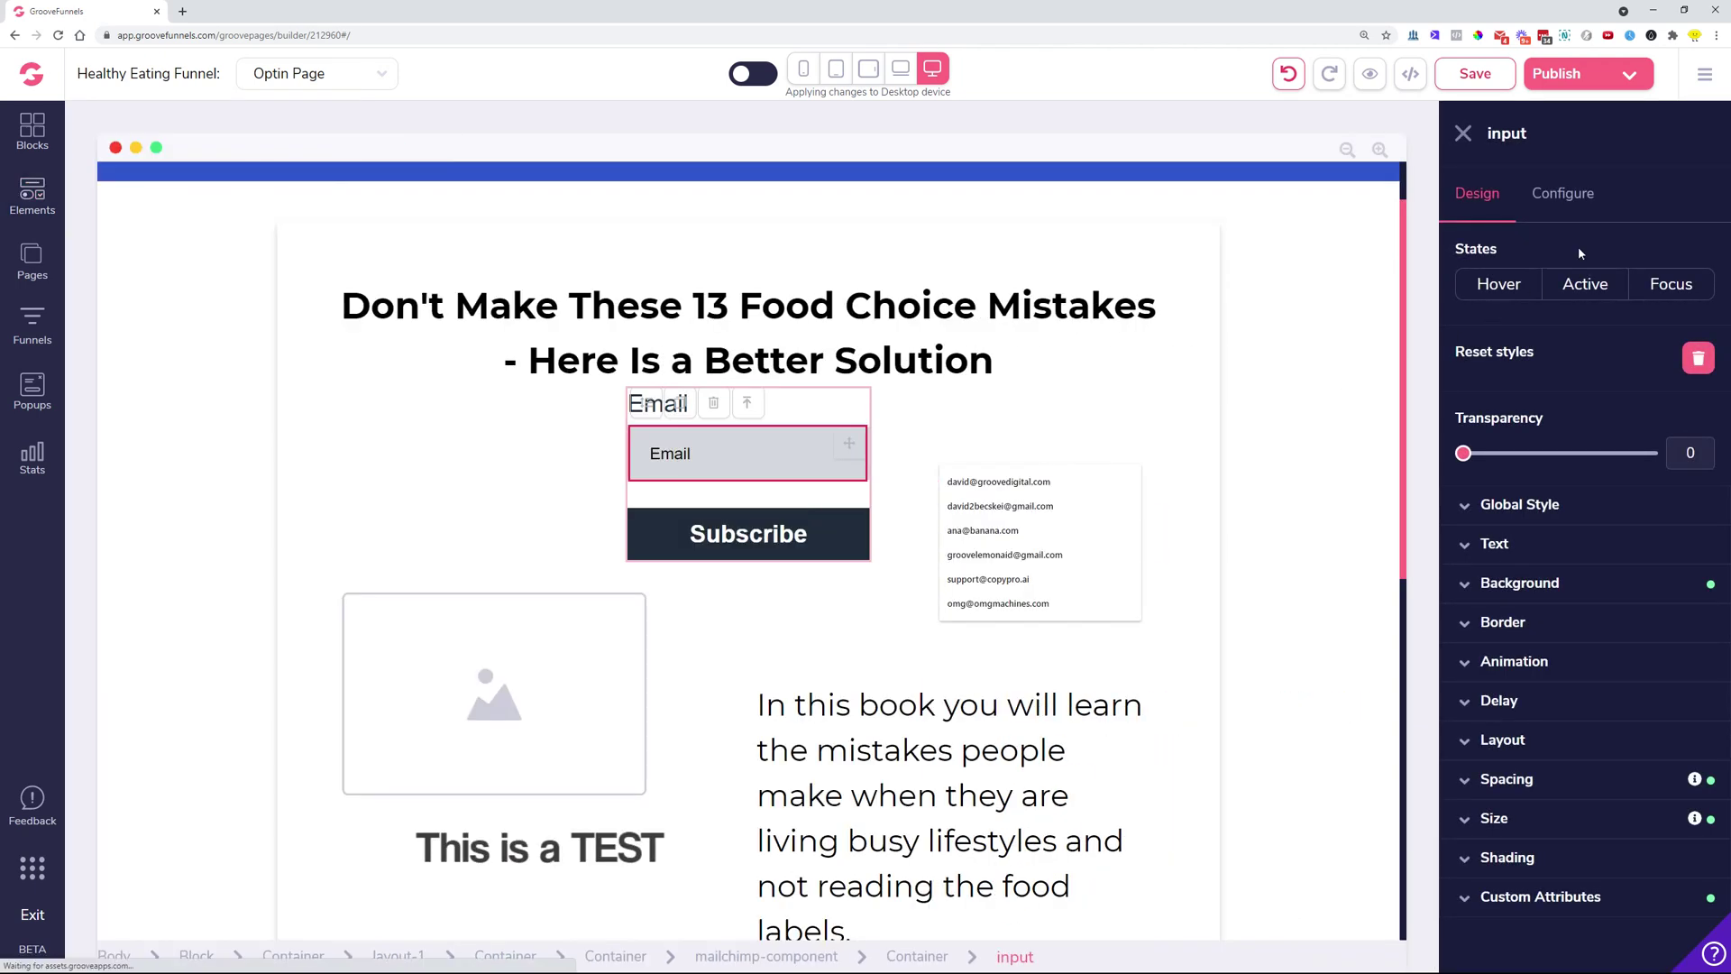
click(1576, 200)
click(1524, 306)
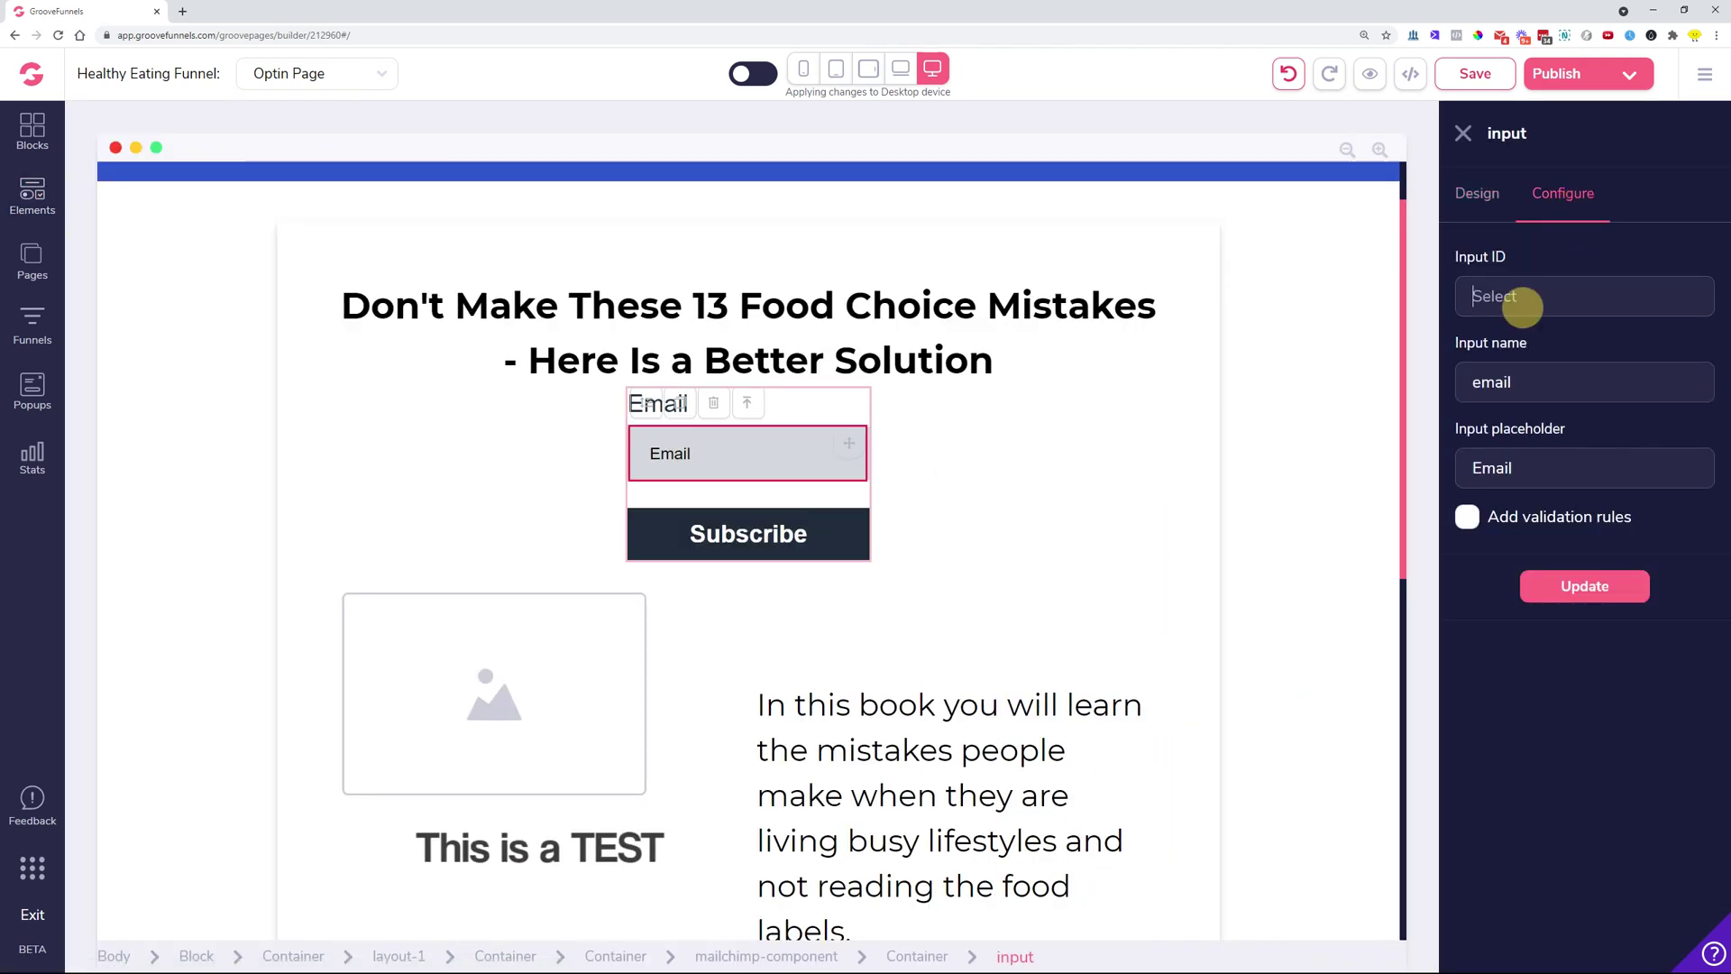
text(email)
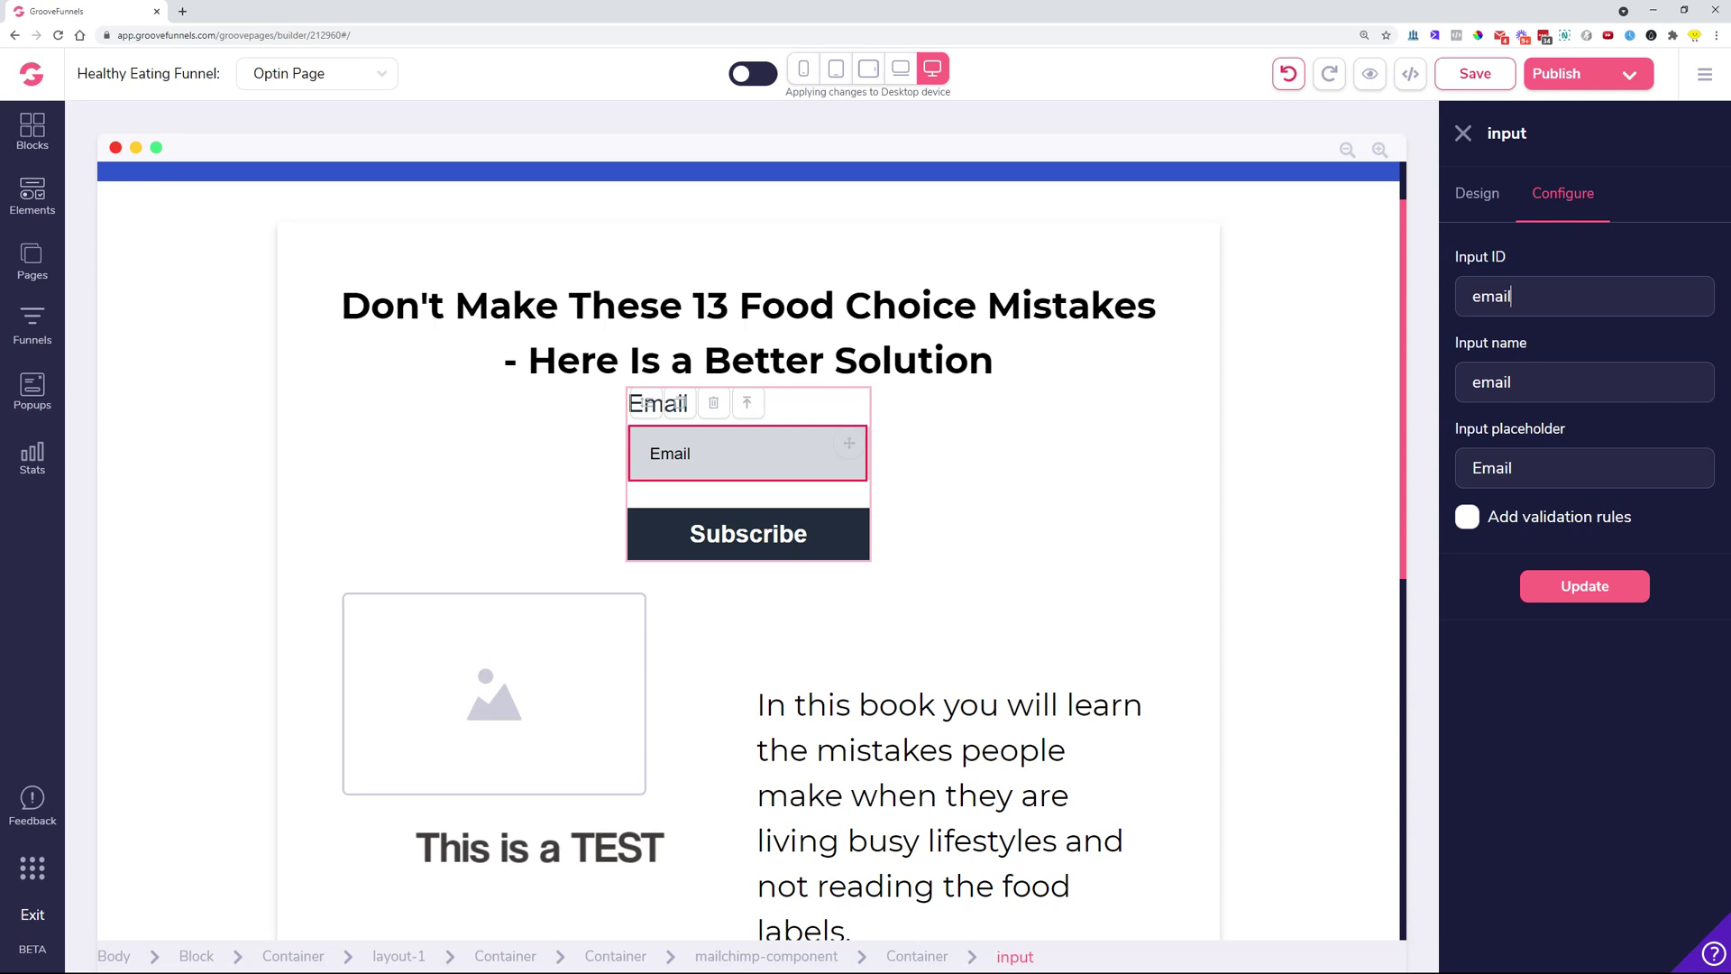
click(1584, 586)
click(743, 496)
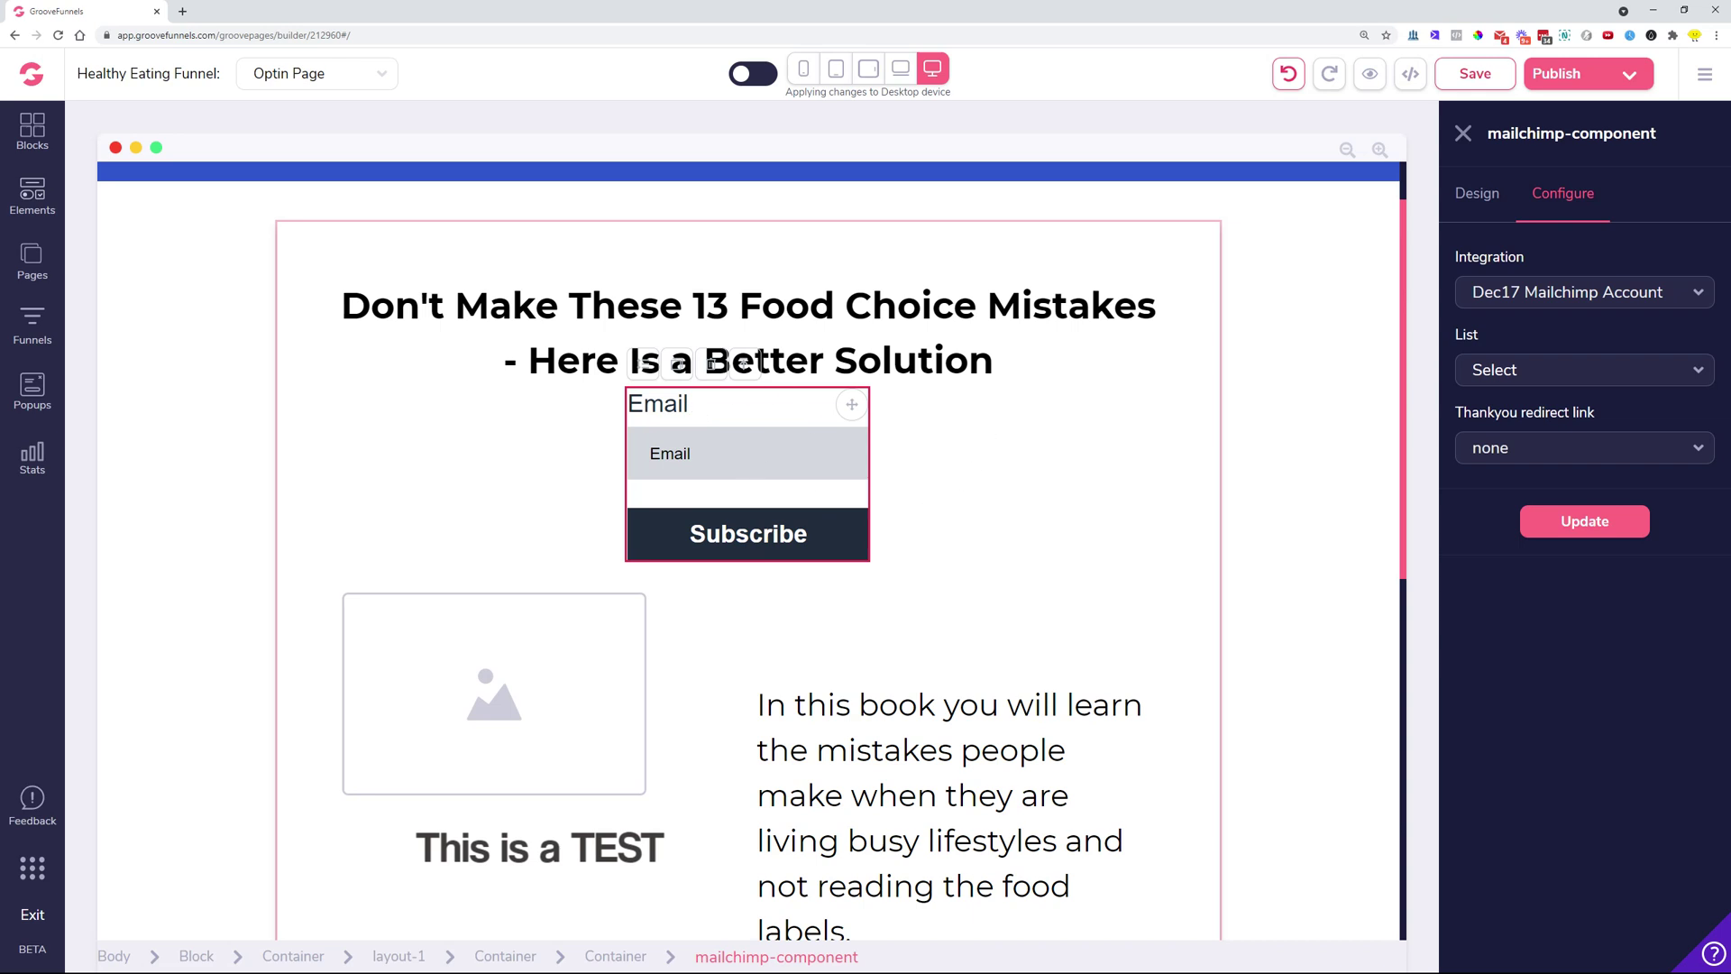
- Examine the groovefunnels.com home page in a separate browser tab and return to the page builder
click(182, 12)
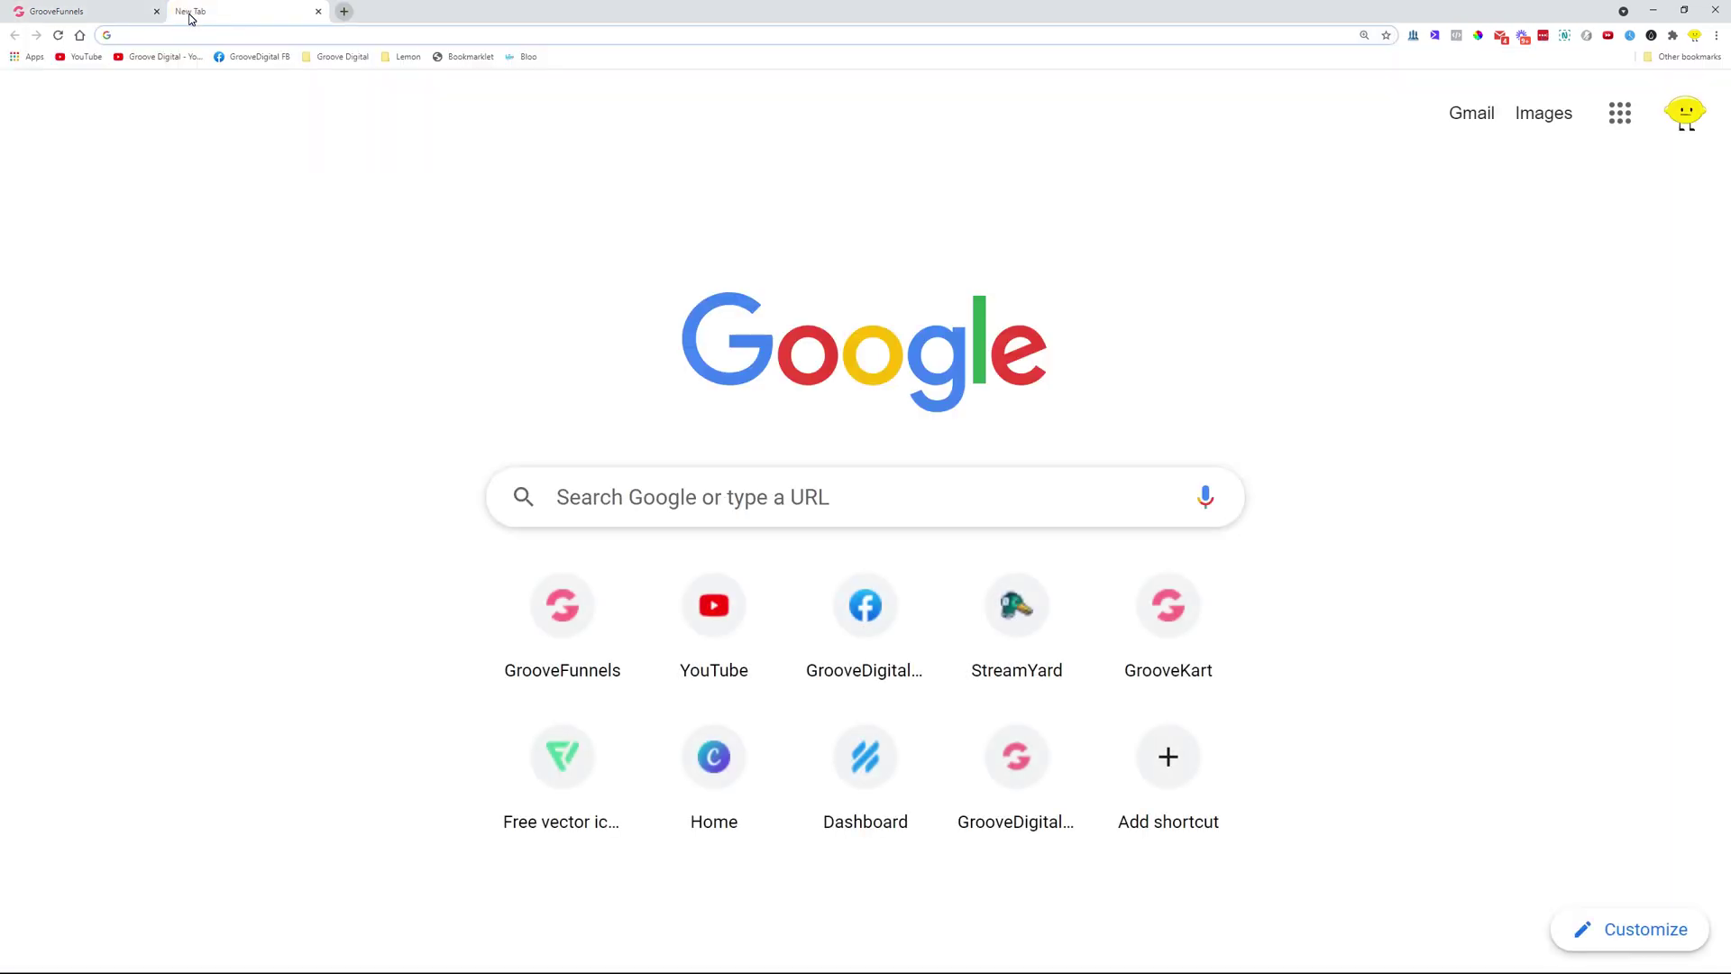
text(groo)
key(Return)
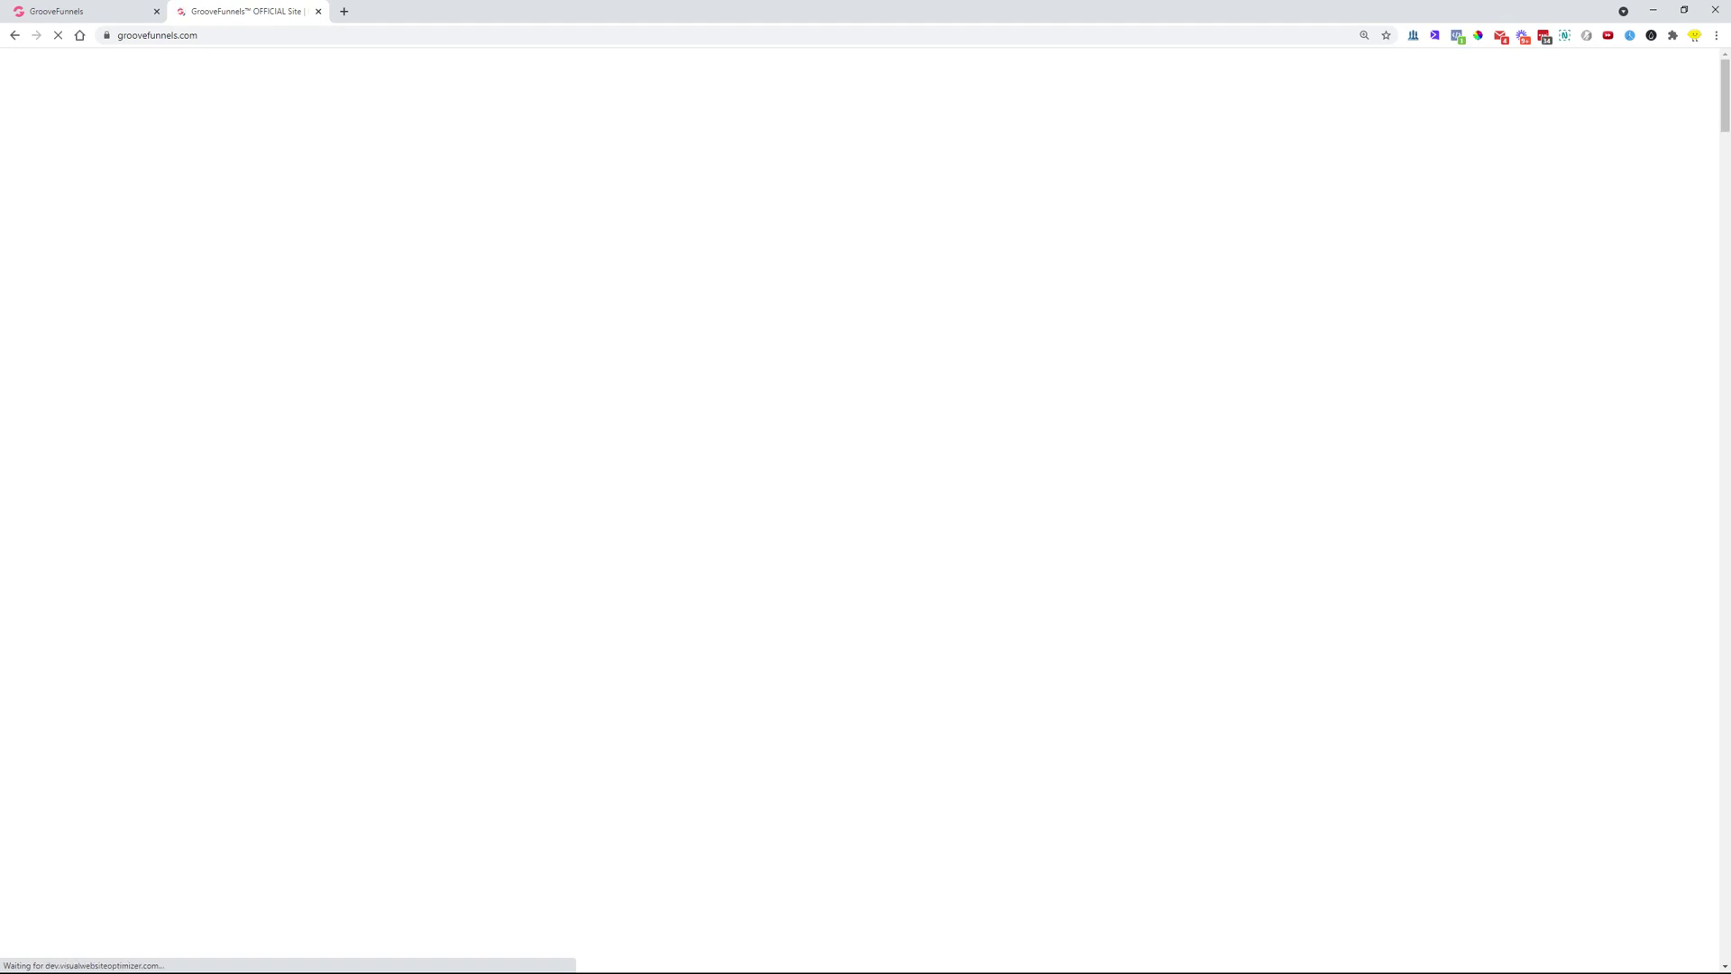
scroll(429, 572, down, 4)
click(429, 572)
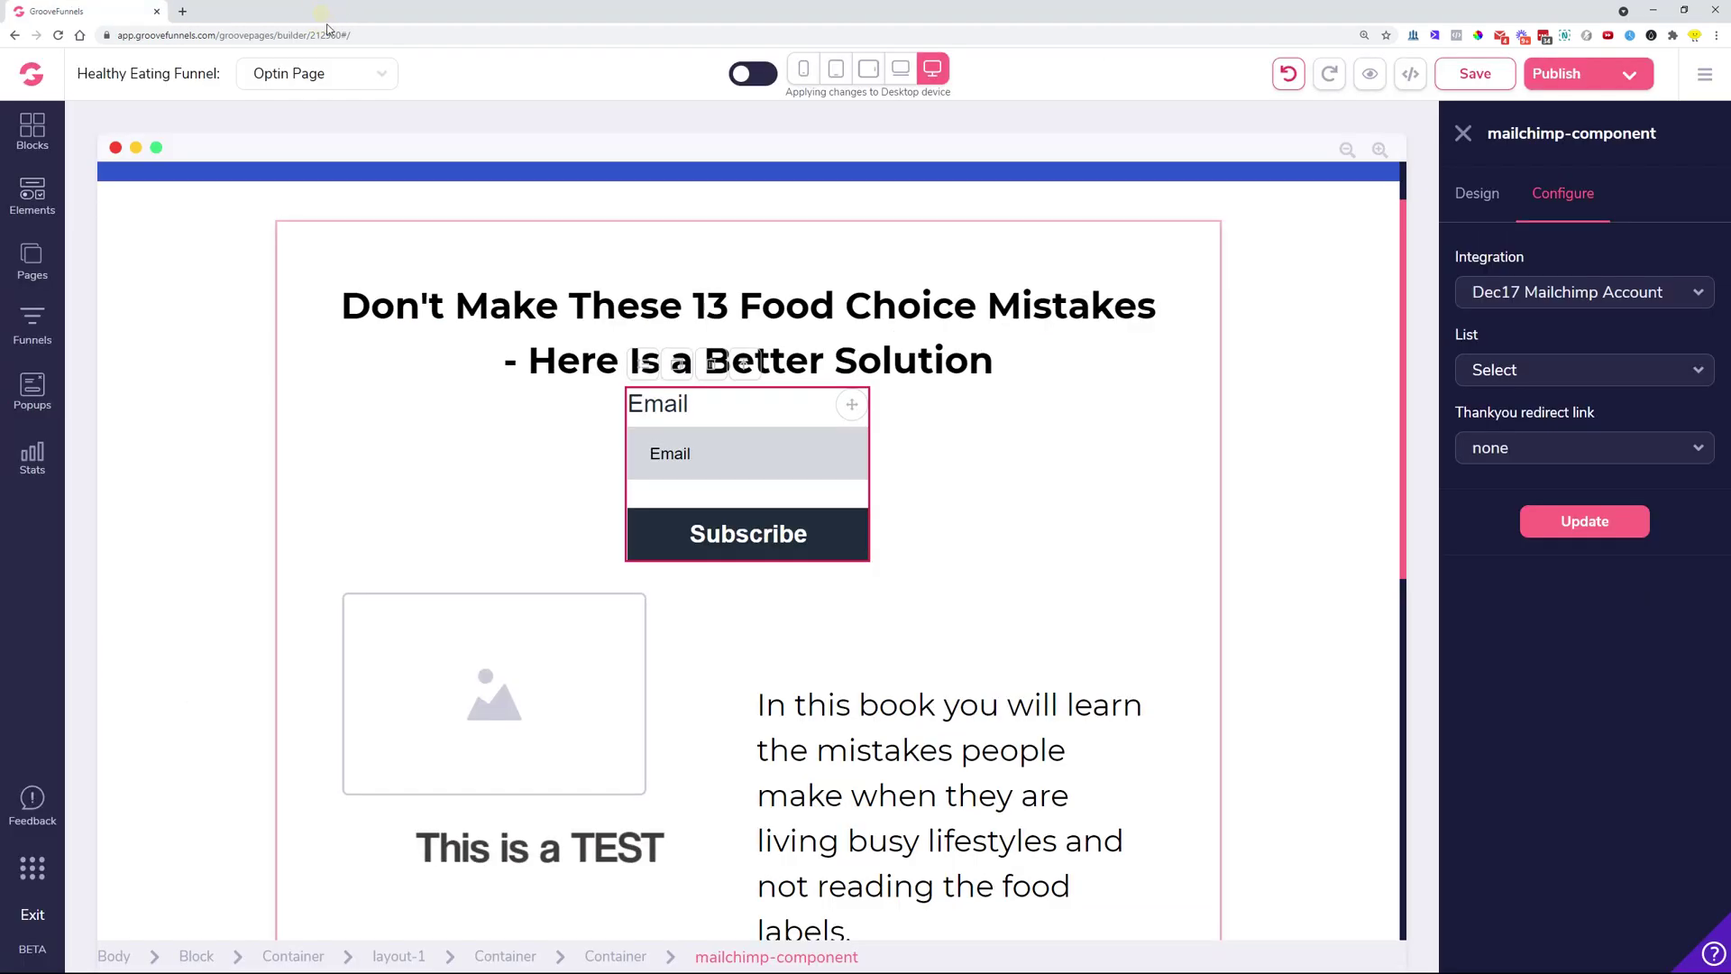
click(318, 12)
- Select the opt-in page's headline and switch the builder to apply changes to all devices
scroll(487, 248, up, 1)
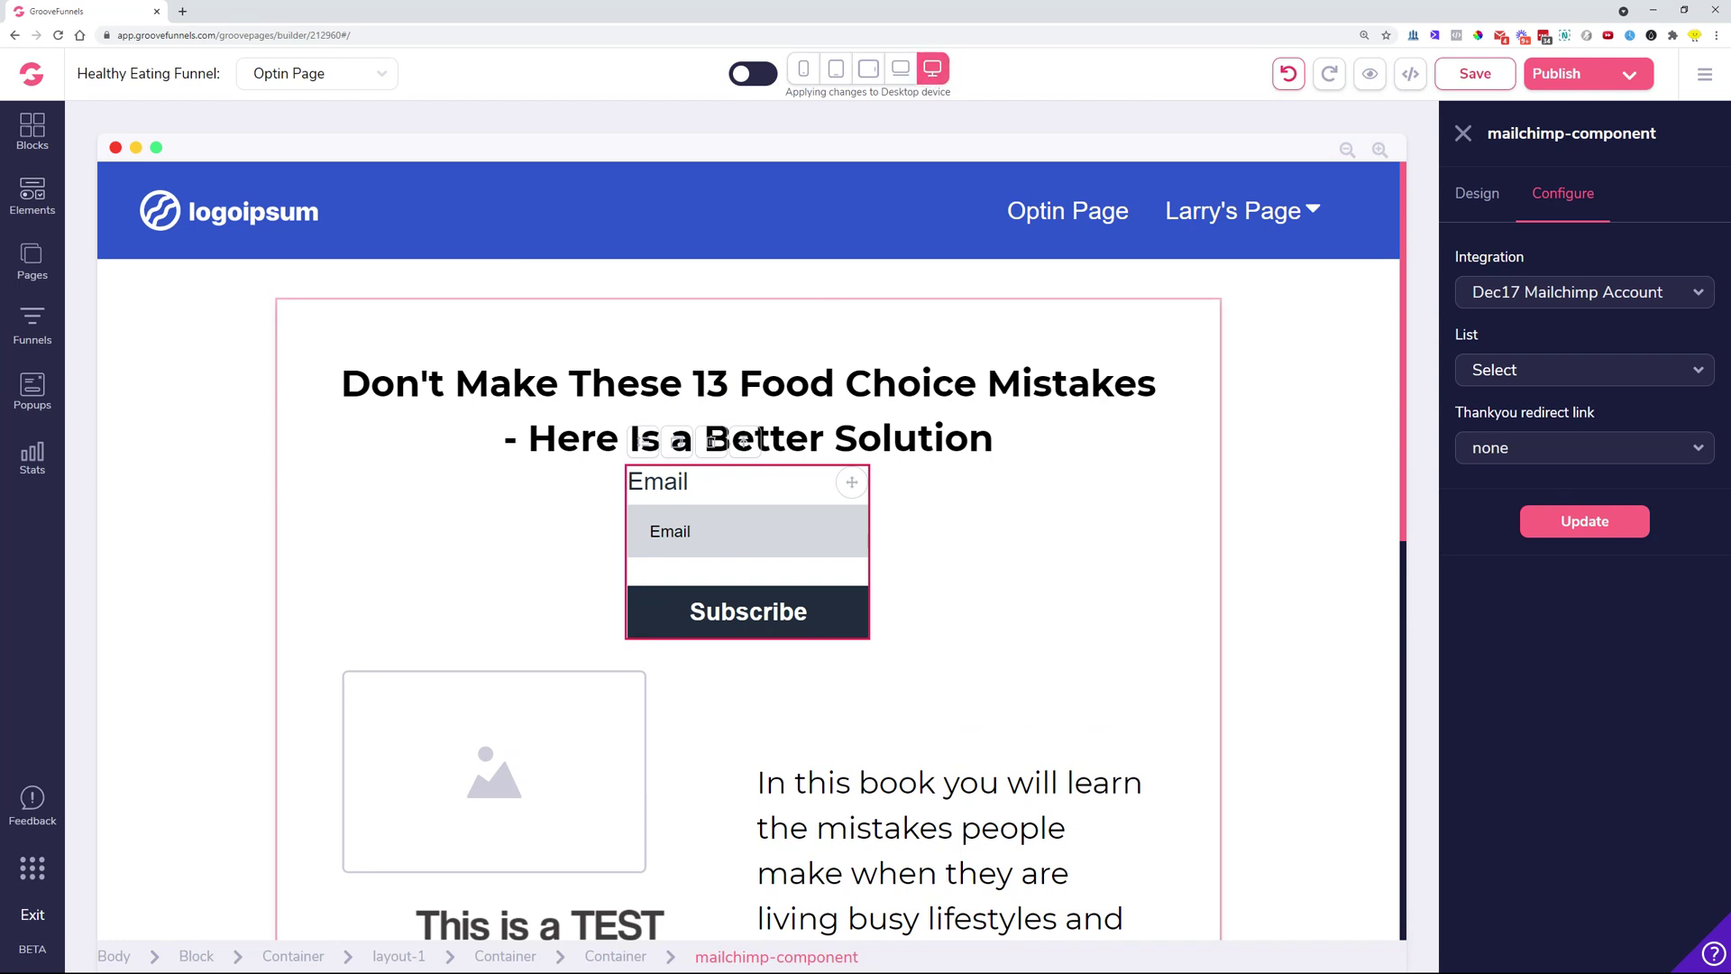
click(1463, 134)
click(1026, 415)
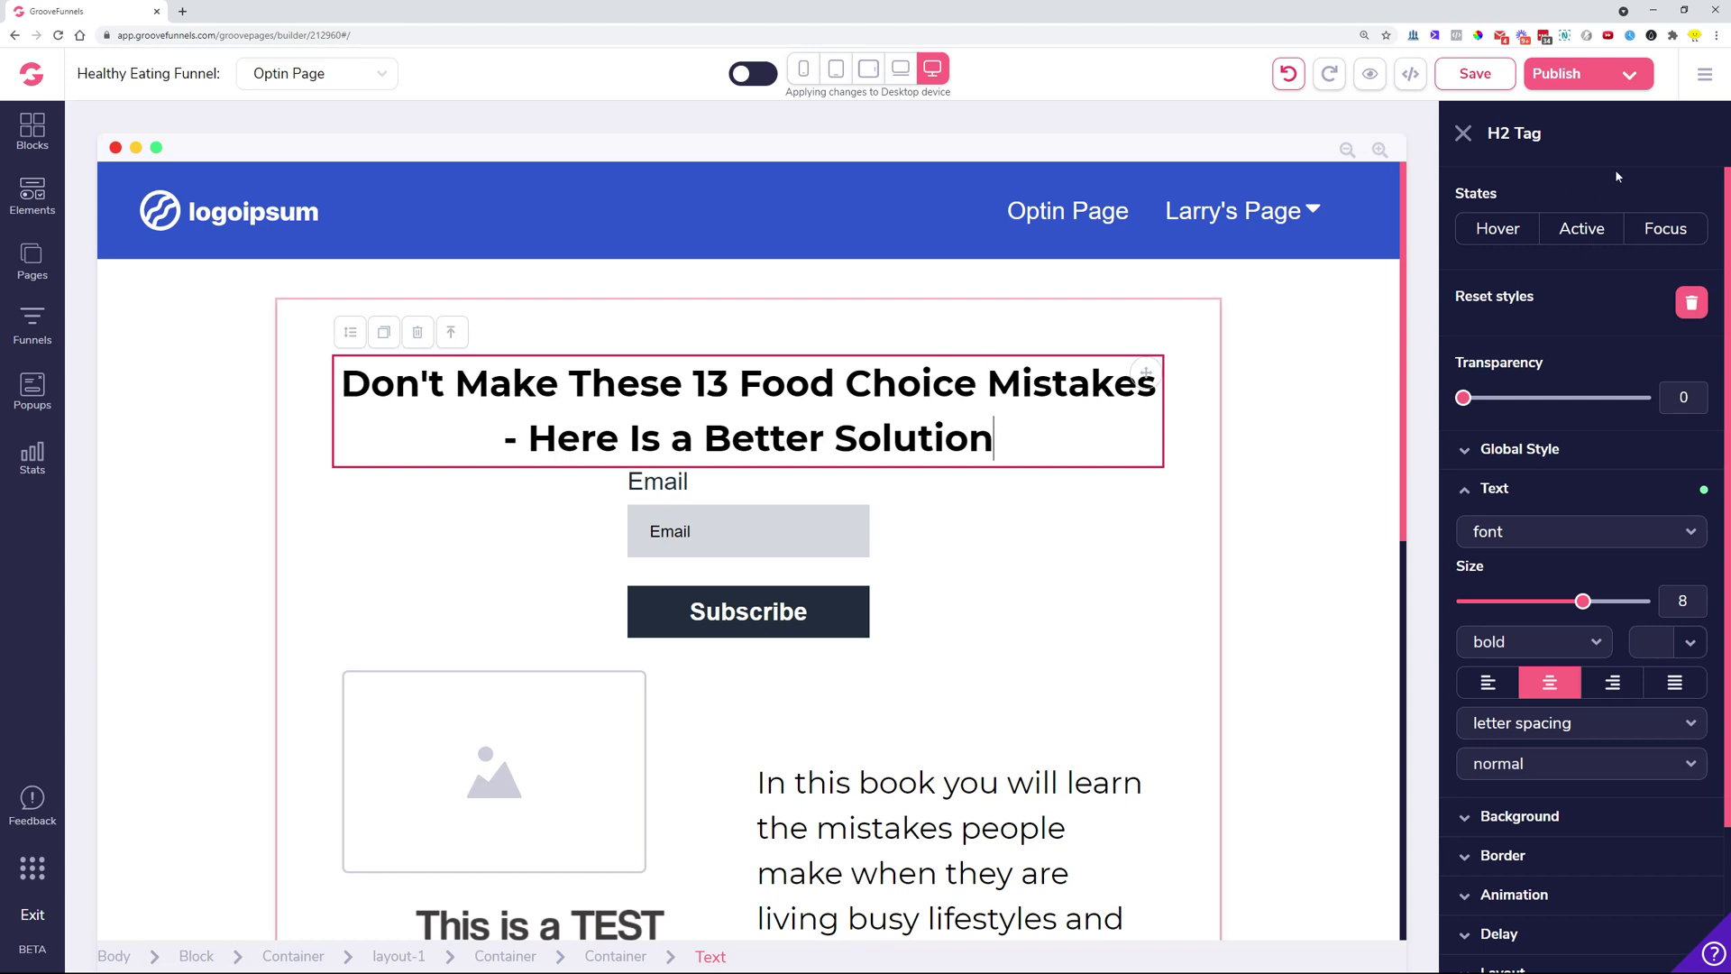
click(740, 76)
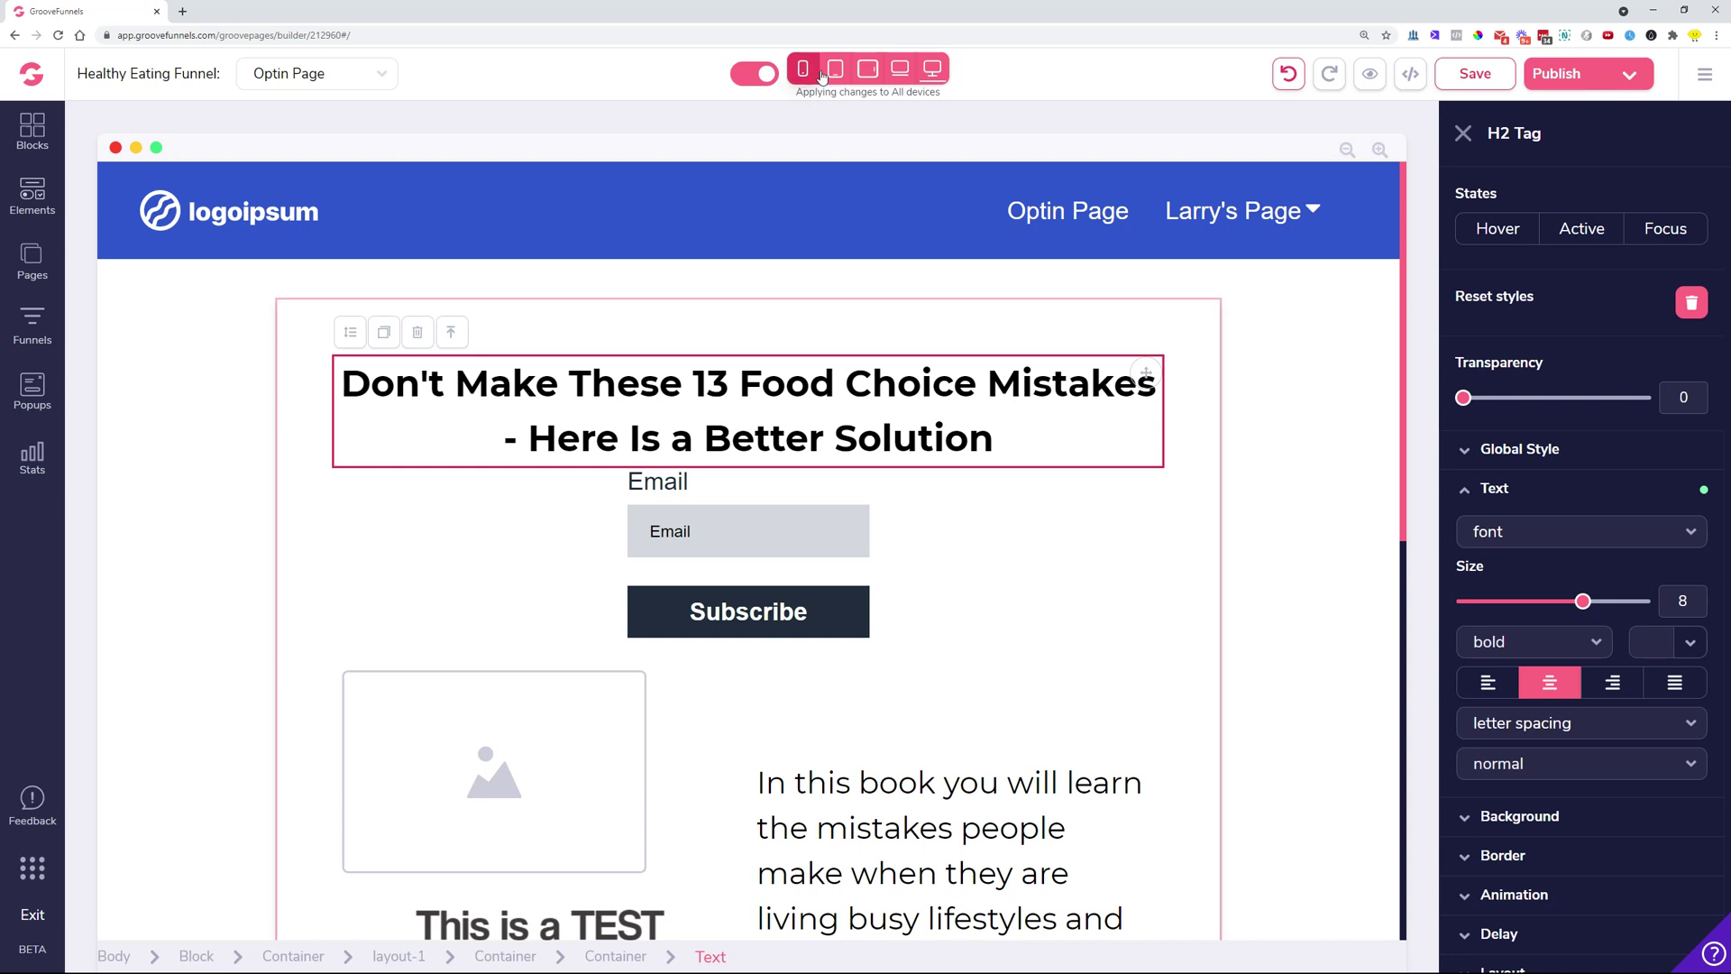
drag(795, 92, 941, 93)
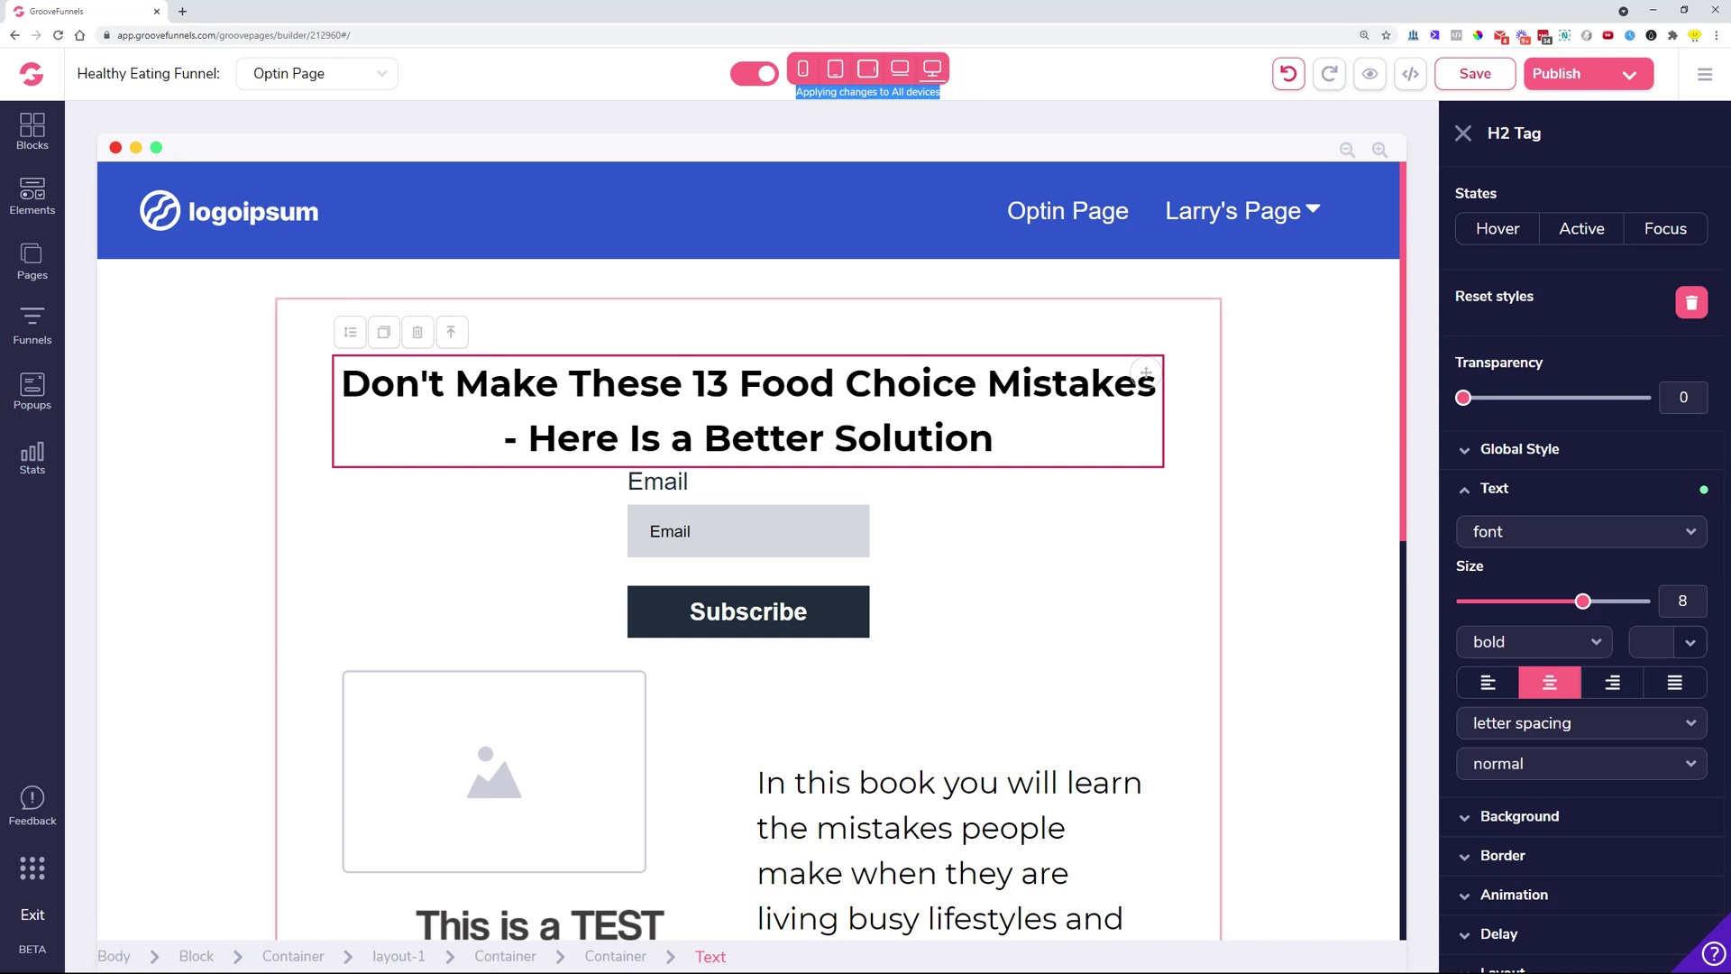
- Preview the opt-in page in the laptop, tablet and mobile views with single-device editing, and return to the desktop view with all-device editing
click(760, 78)
click(900, 72)
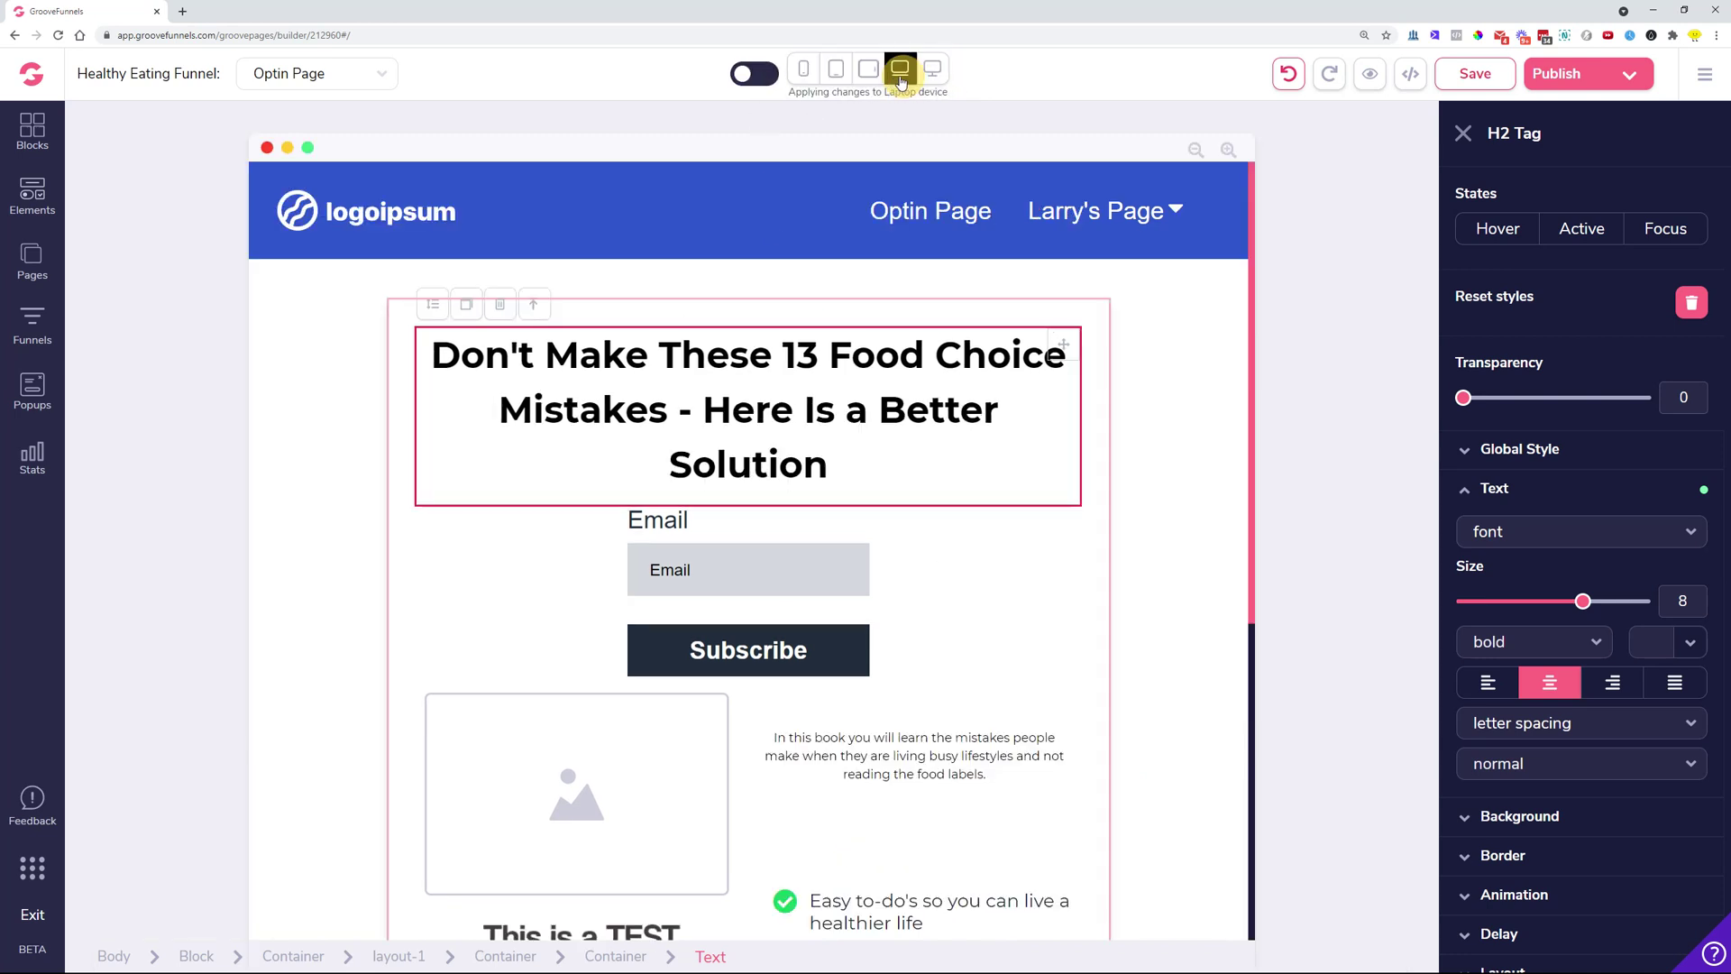
click(868, 70)
click(836, 69)
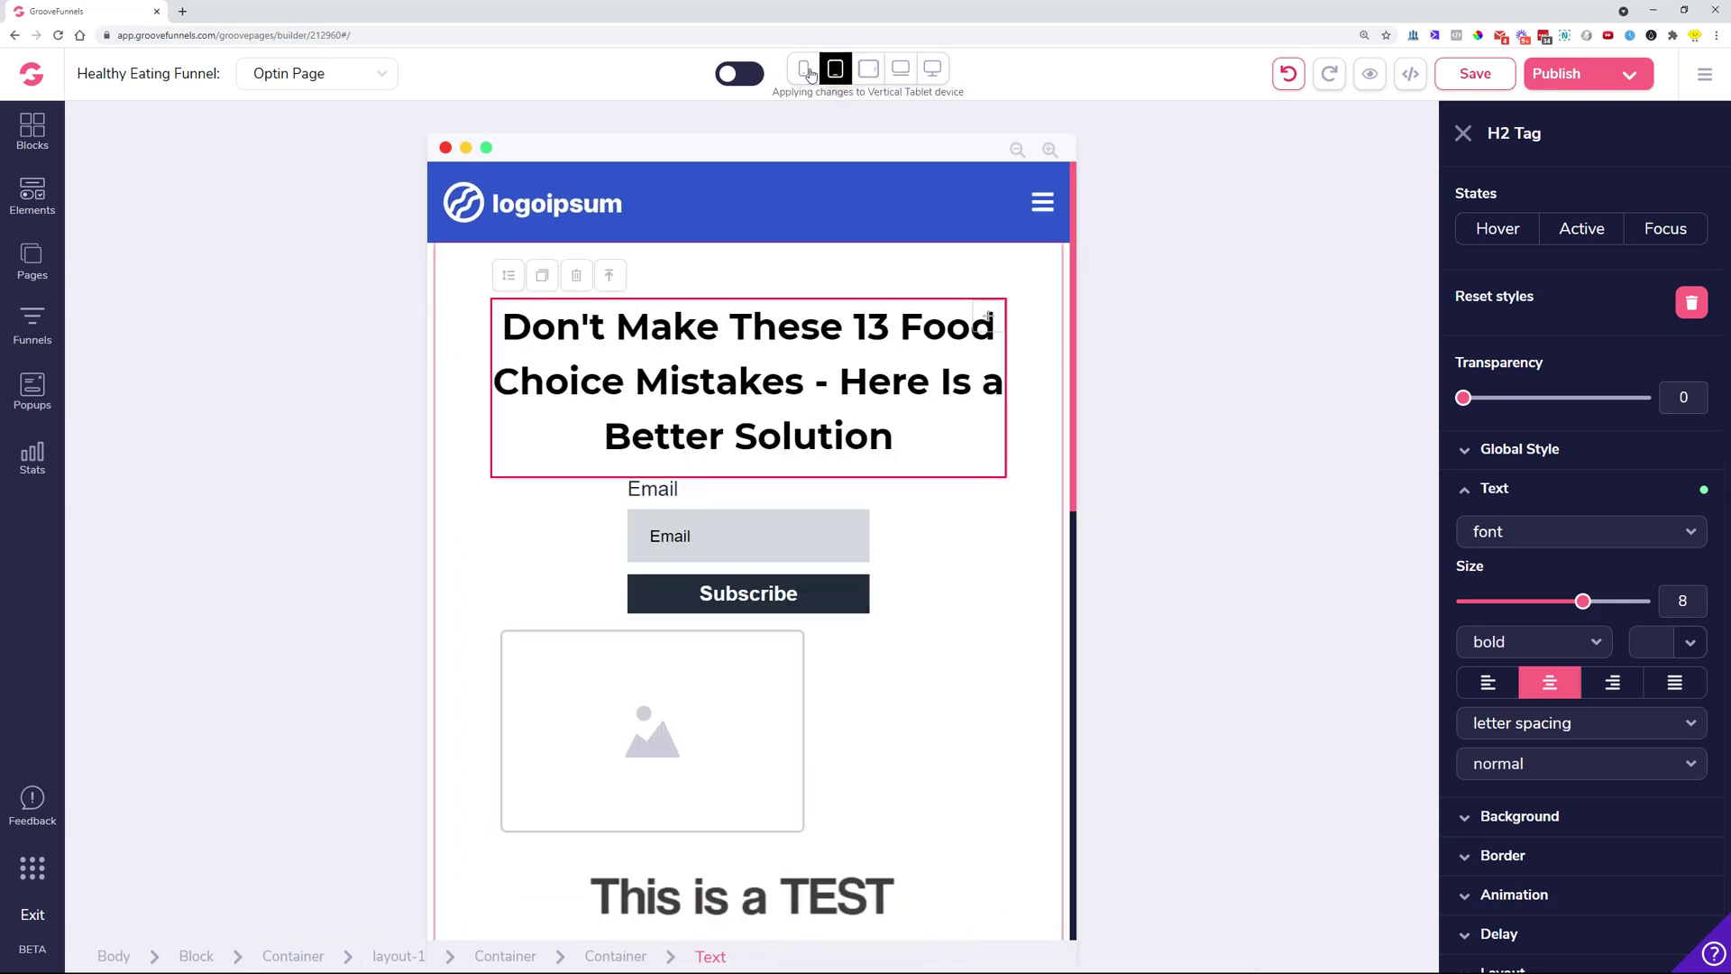
click(805, 70)
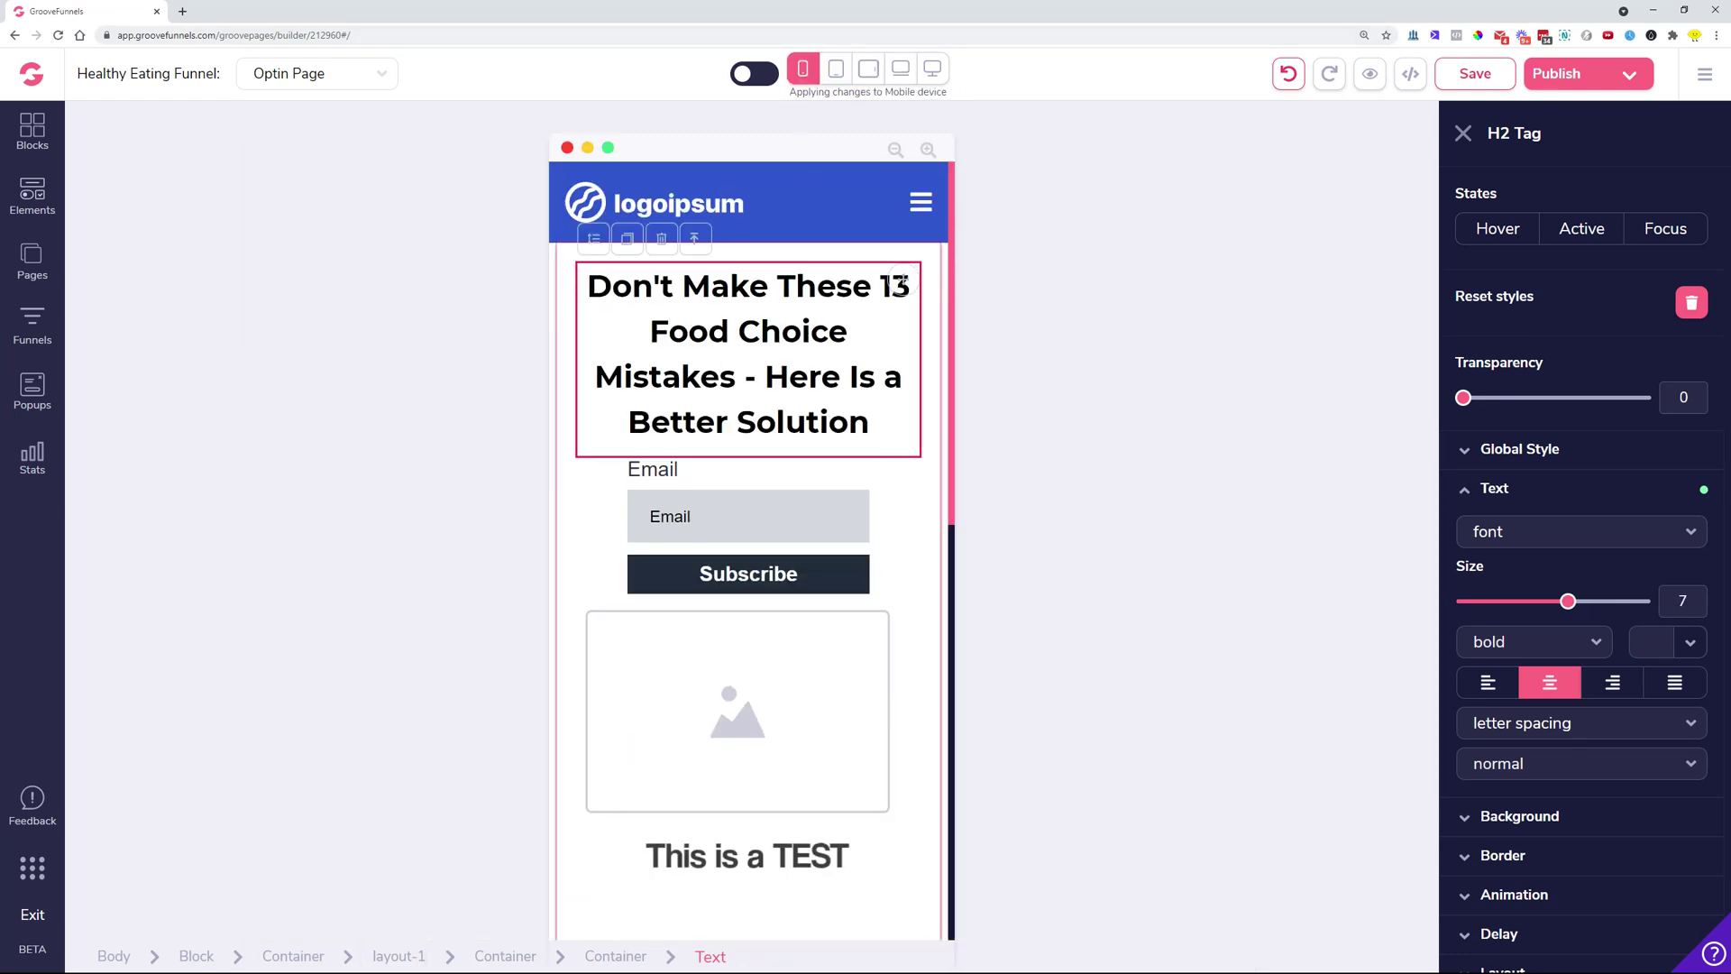
click(753, 74)
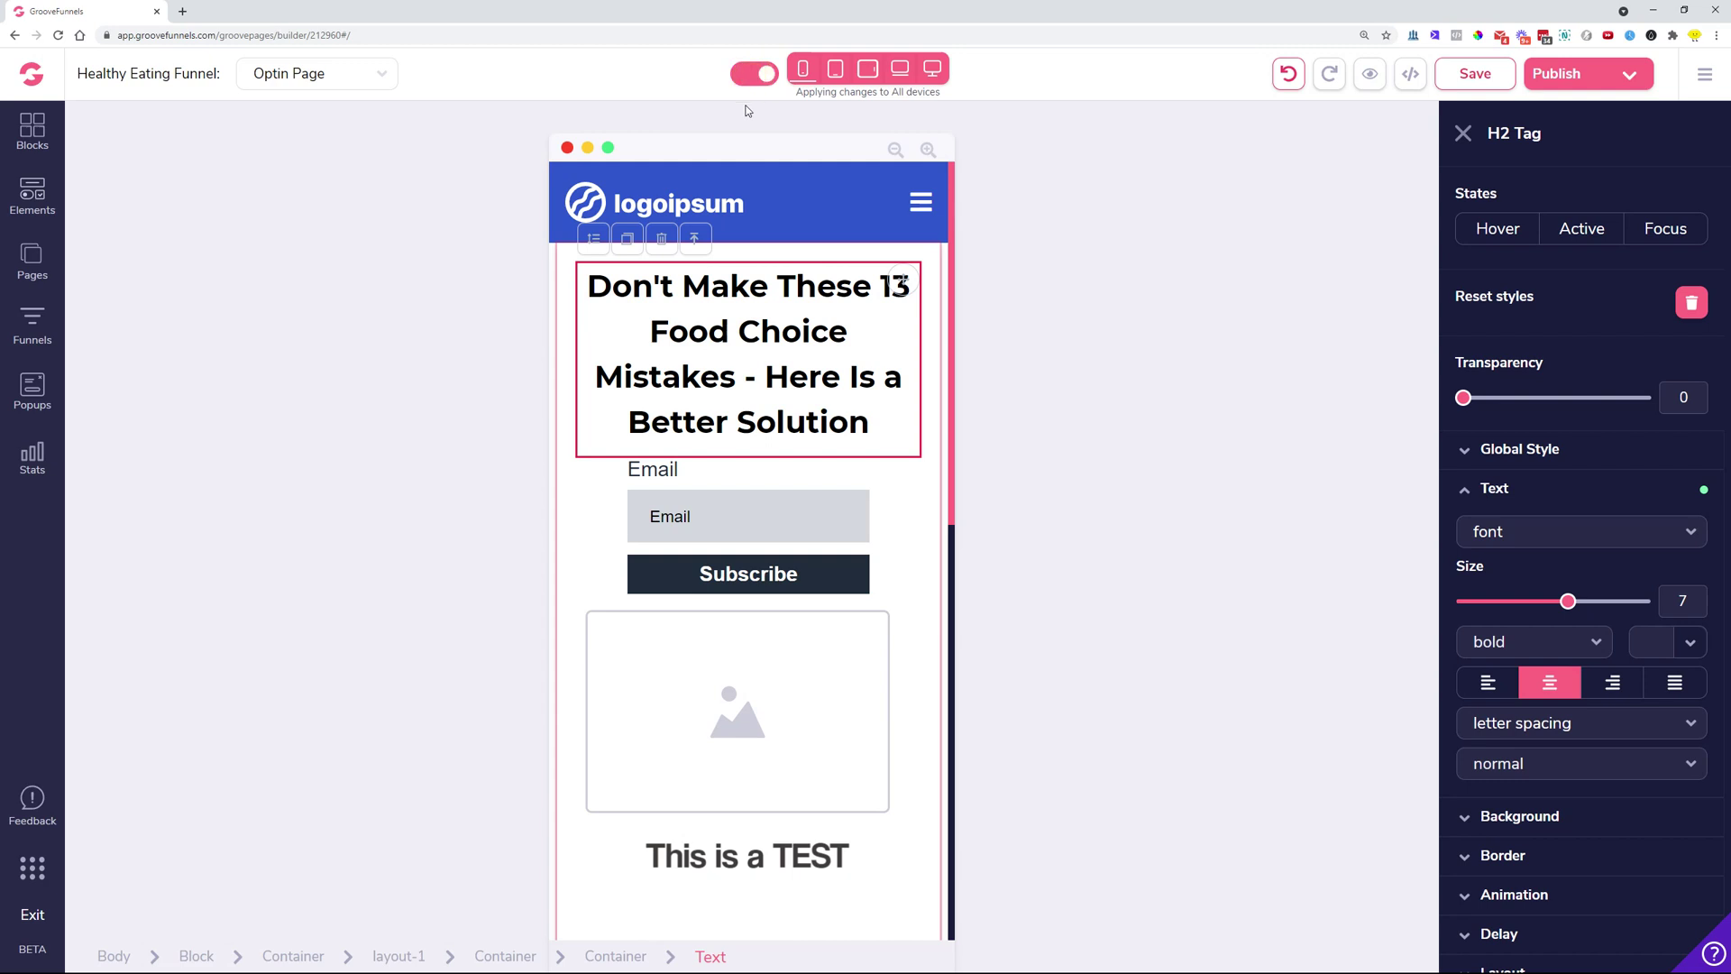
click(932, 68)
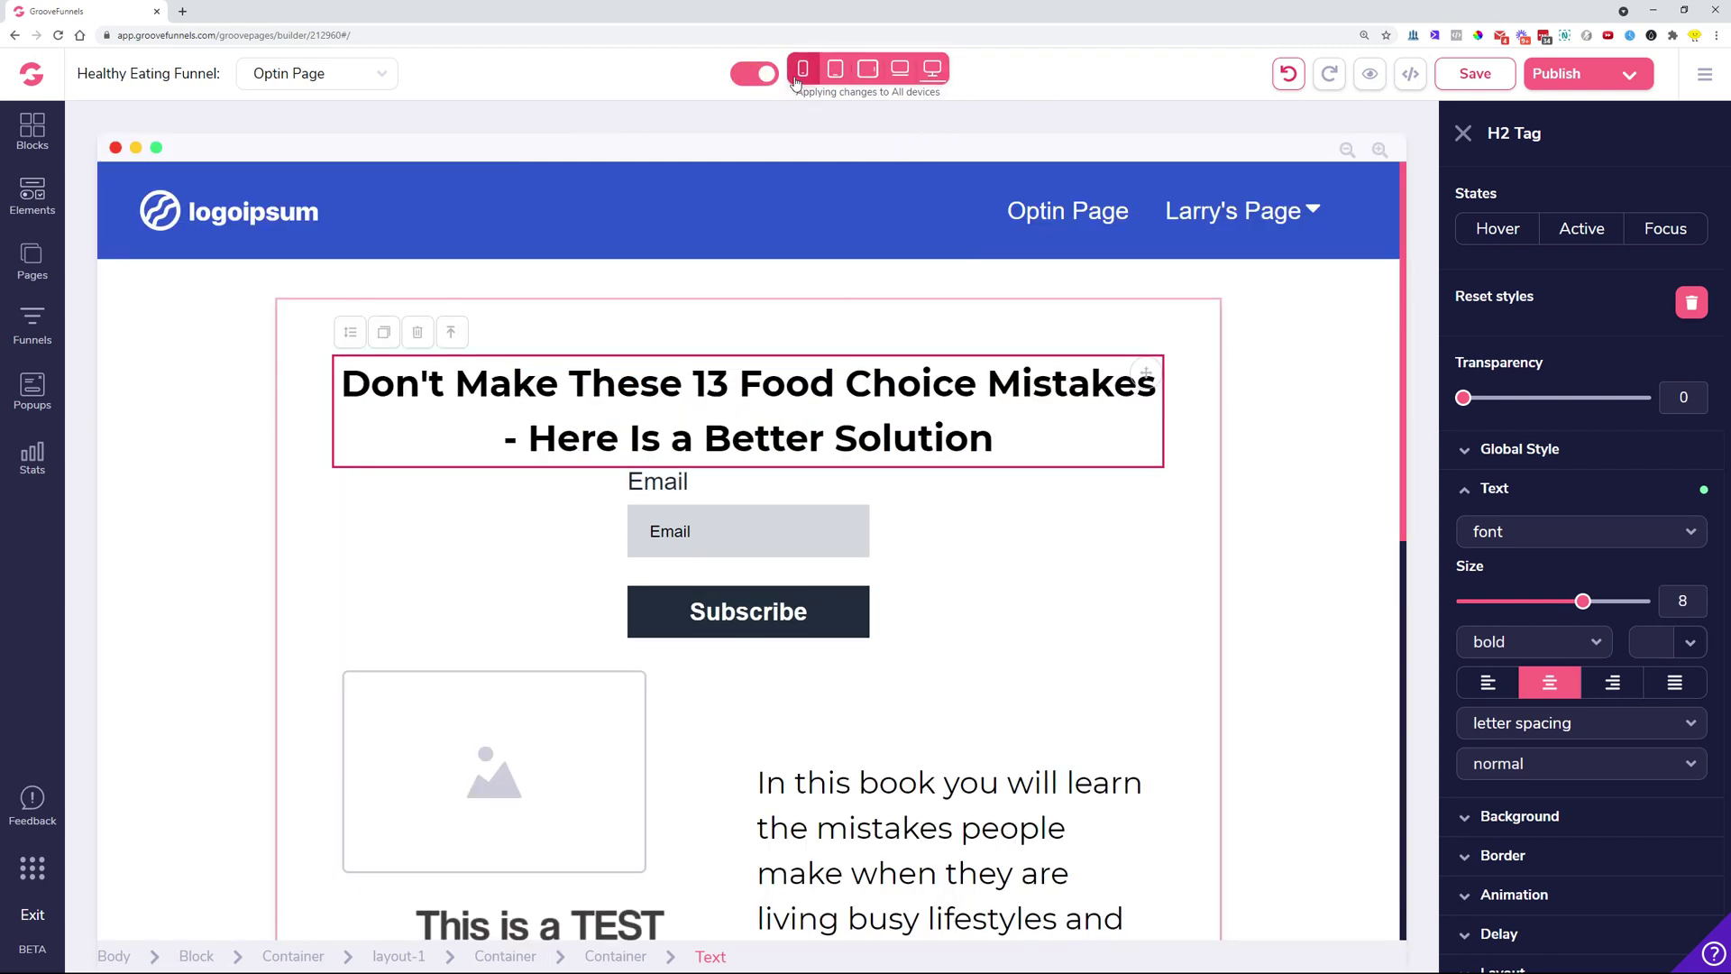
- Limit changes to the mobile device only, and restore all-device editing in the desktop view
click(766, 76)
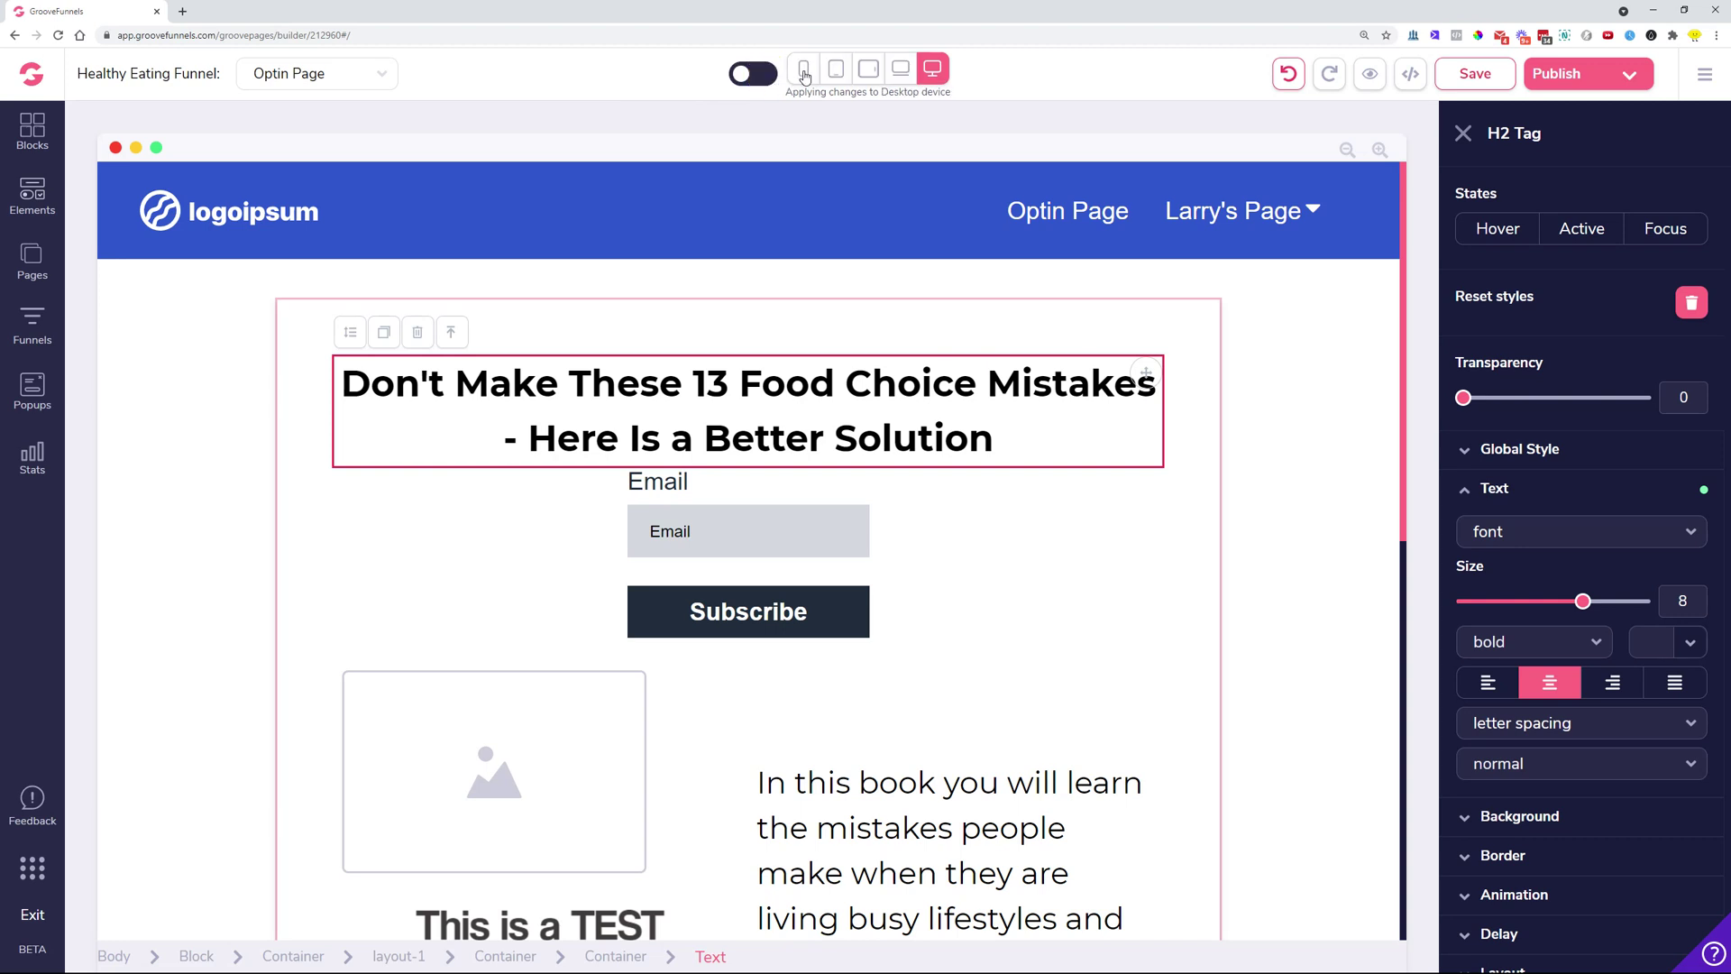
click(802, 69)
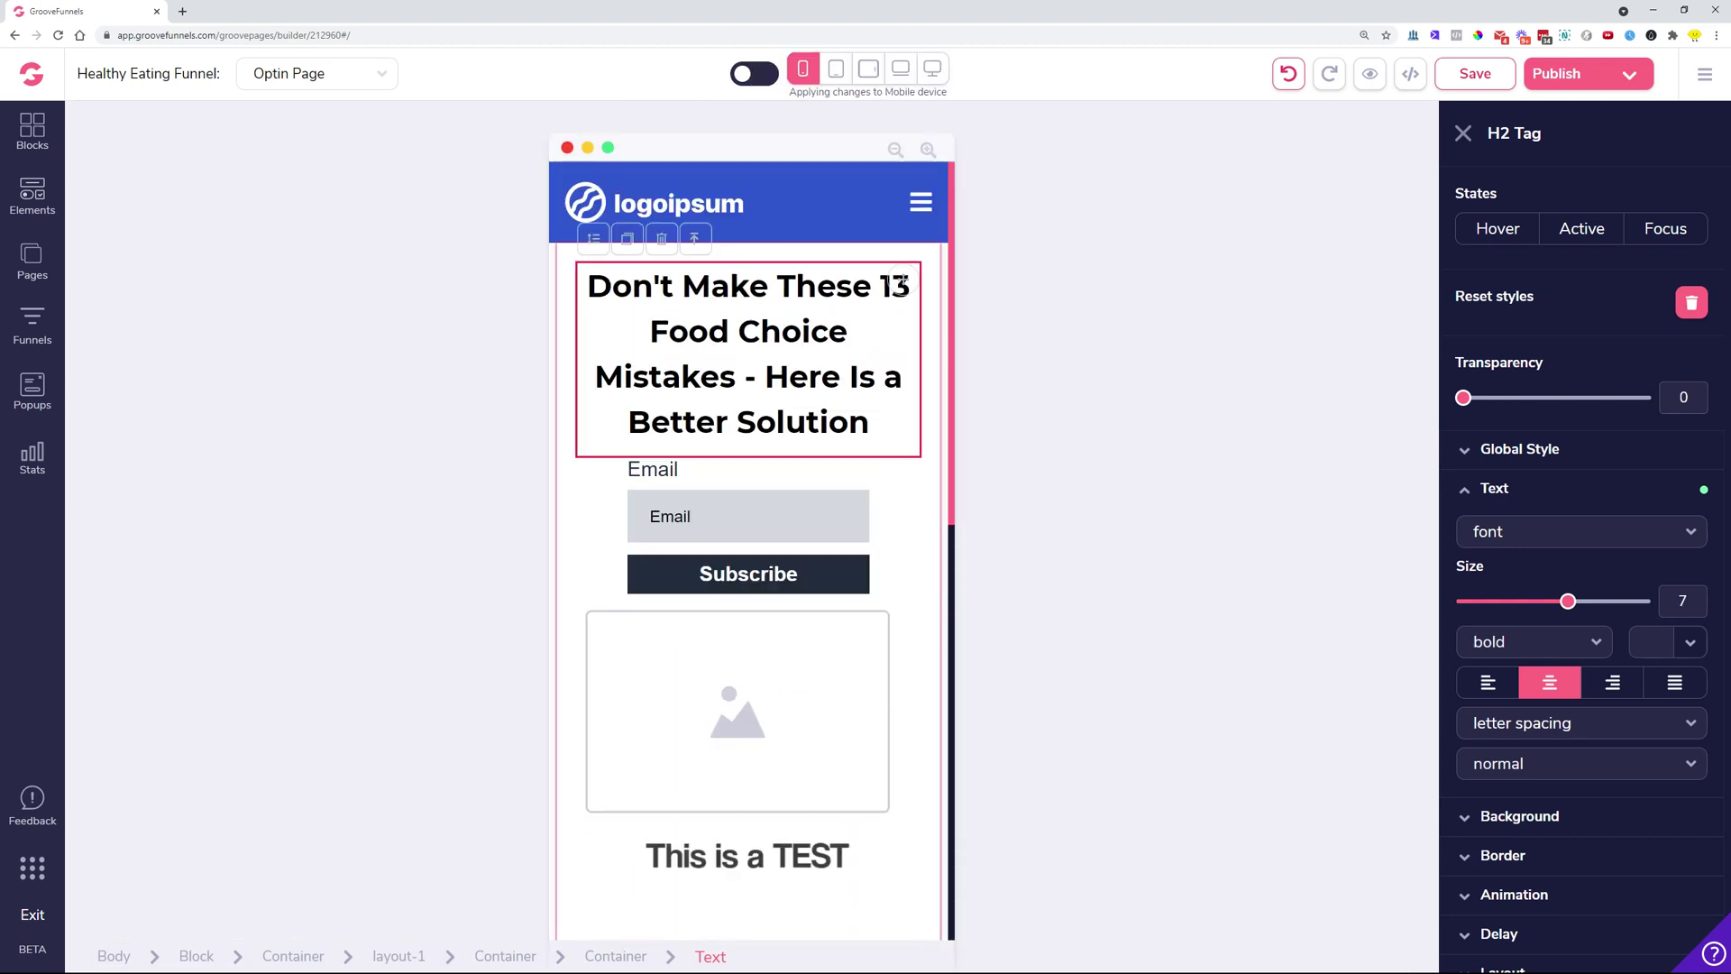
click(746, 85)
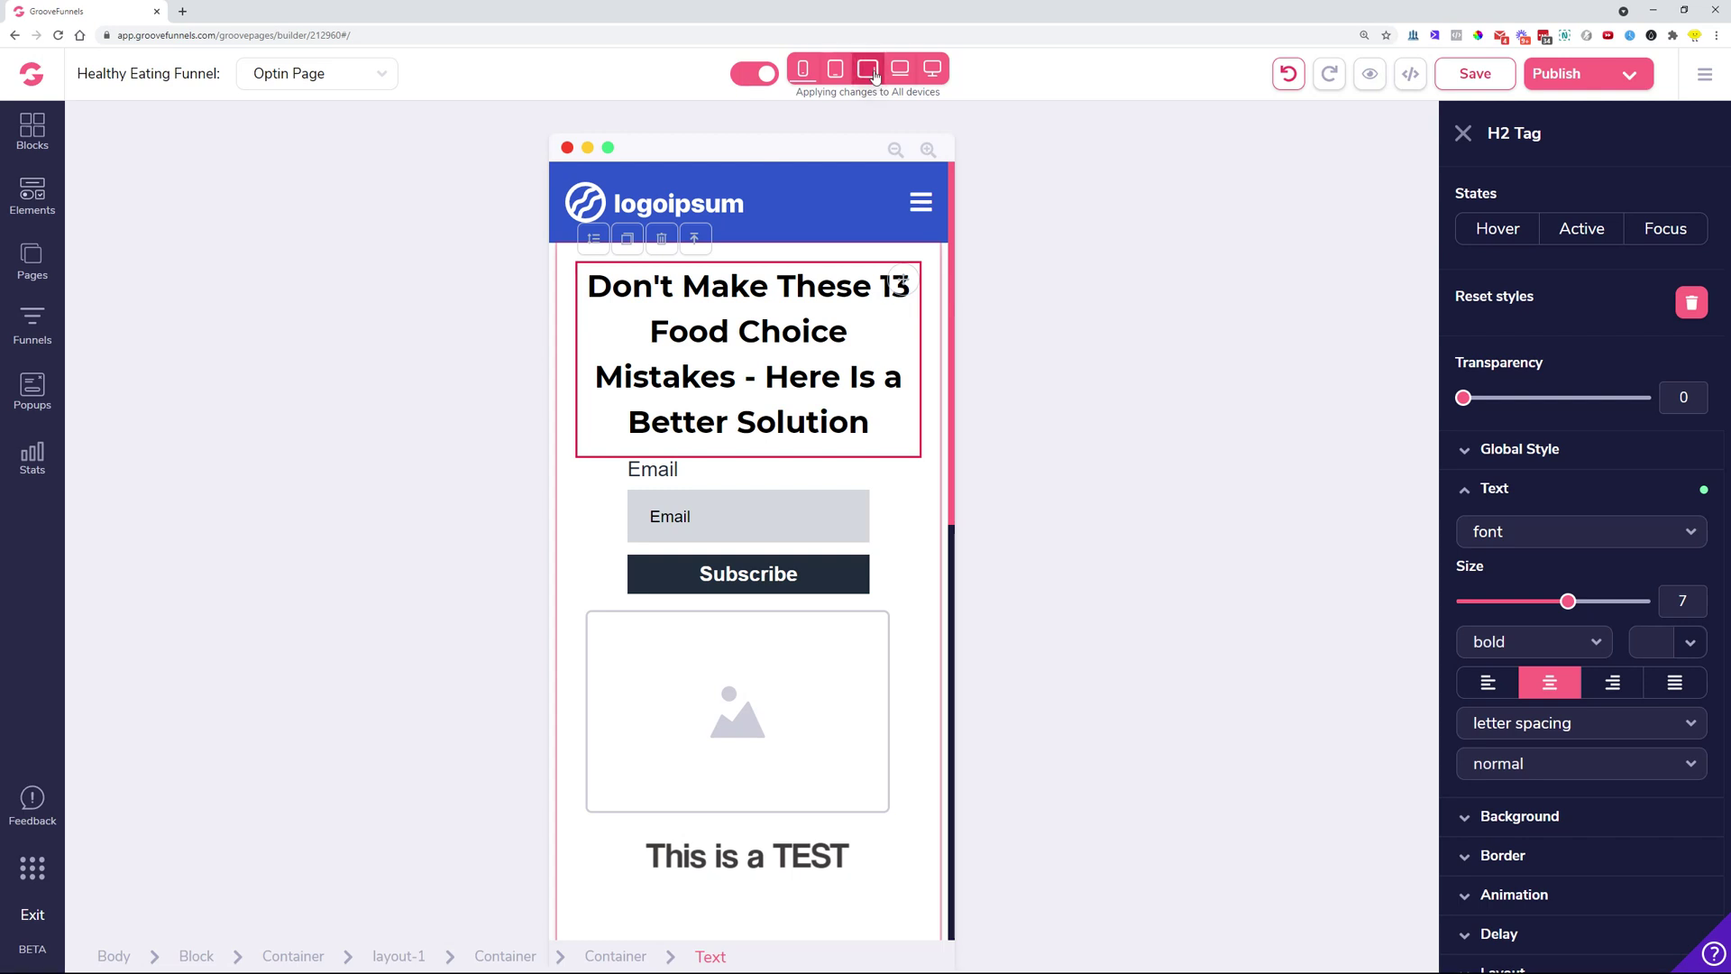
click(933, 69)
- Link the "Yes, Show Me A Better Way" button to the Lemonium blog and update it
scroll(780, 712, down, 7)
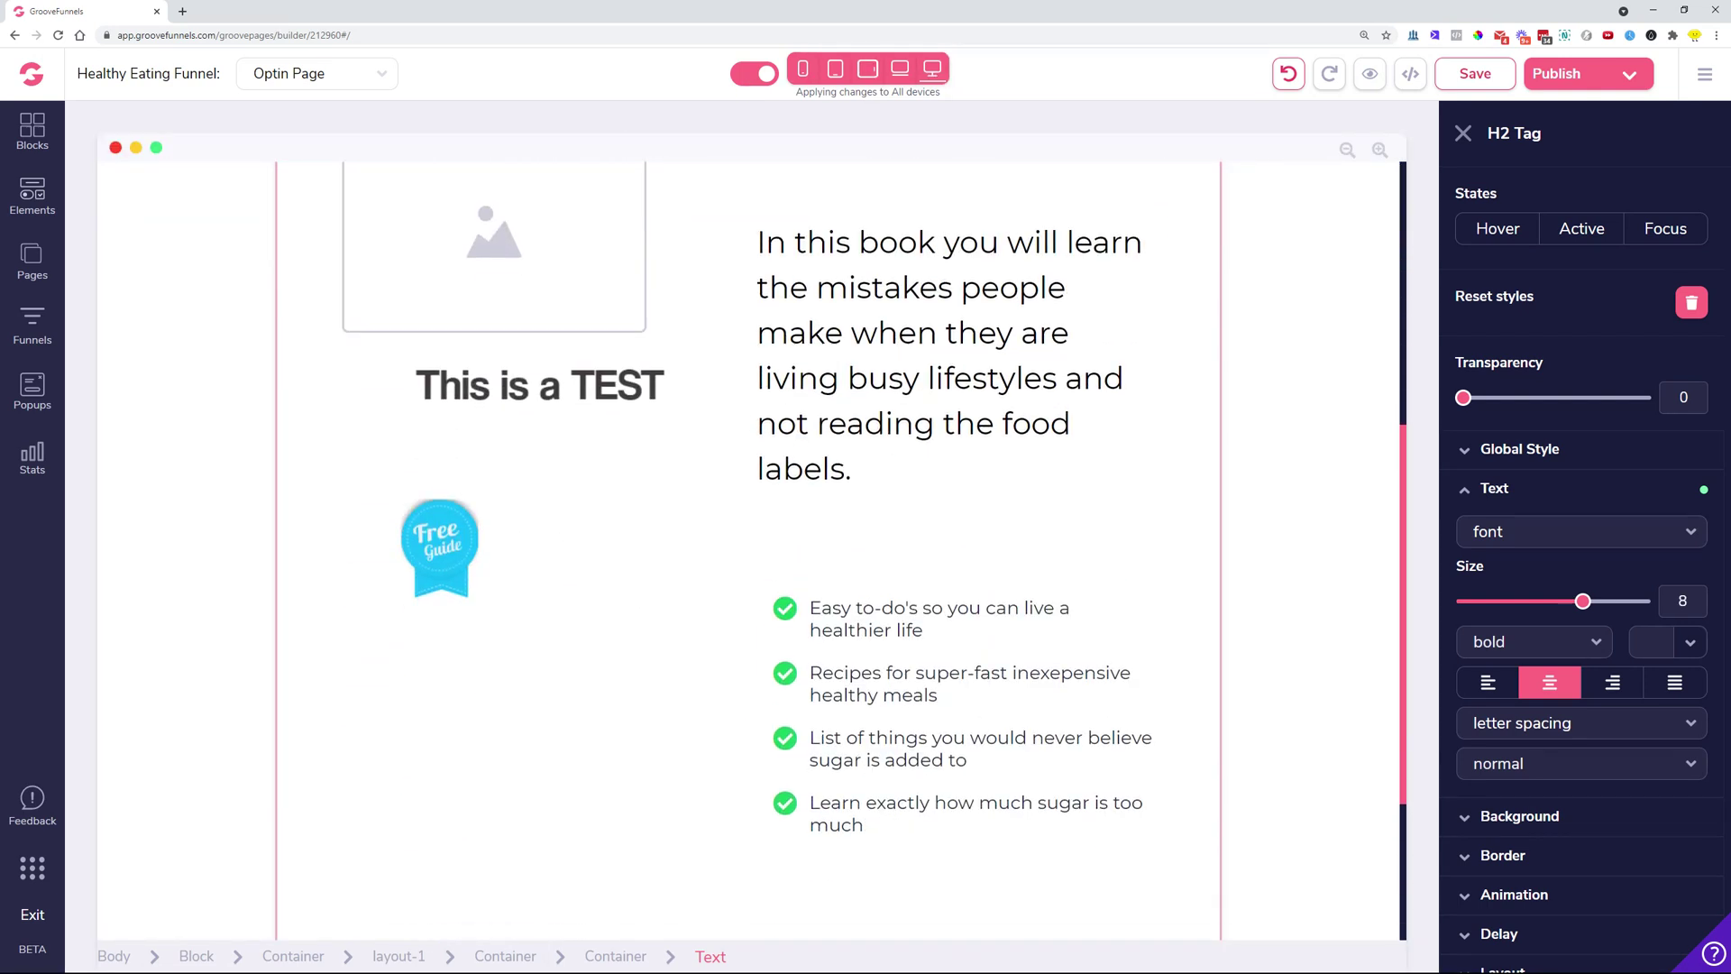
click(781, 710)
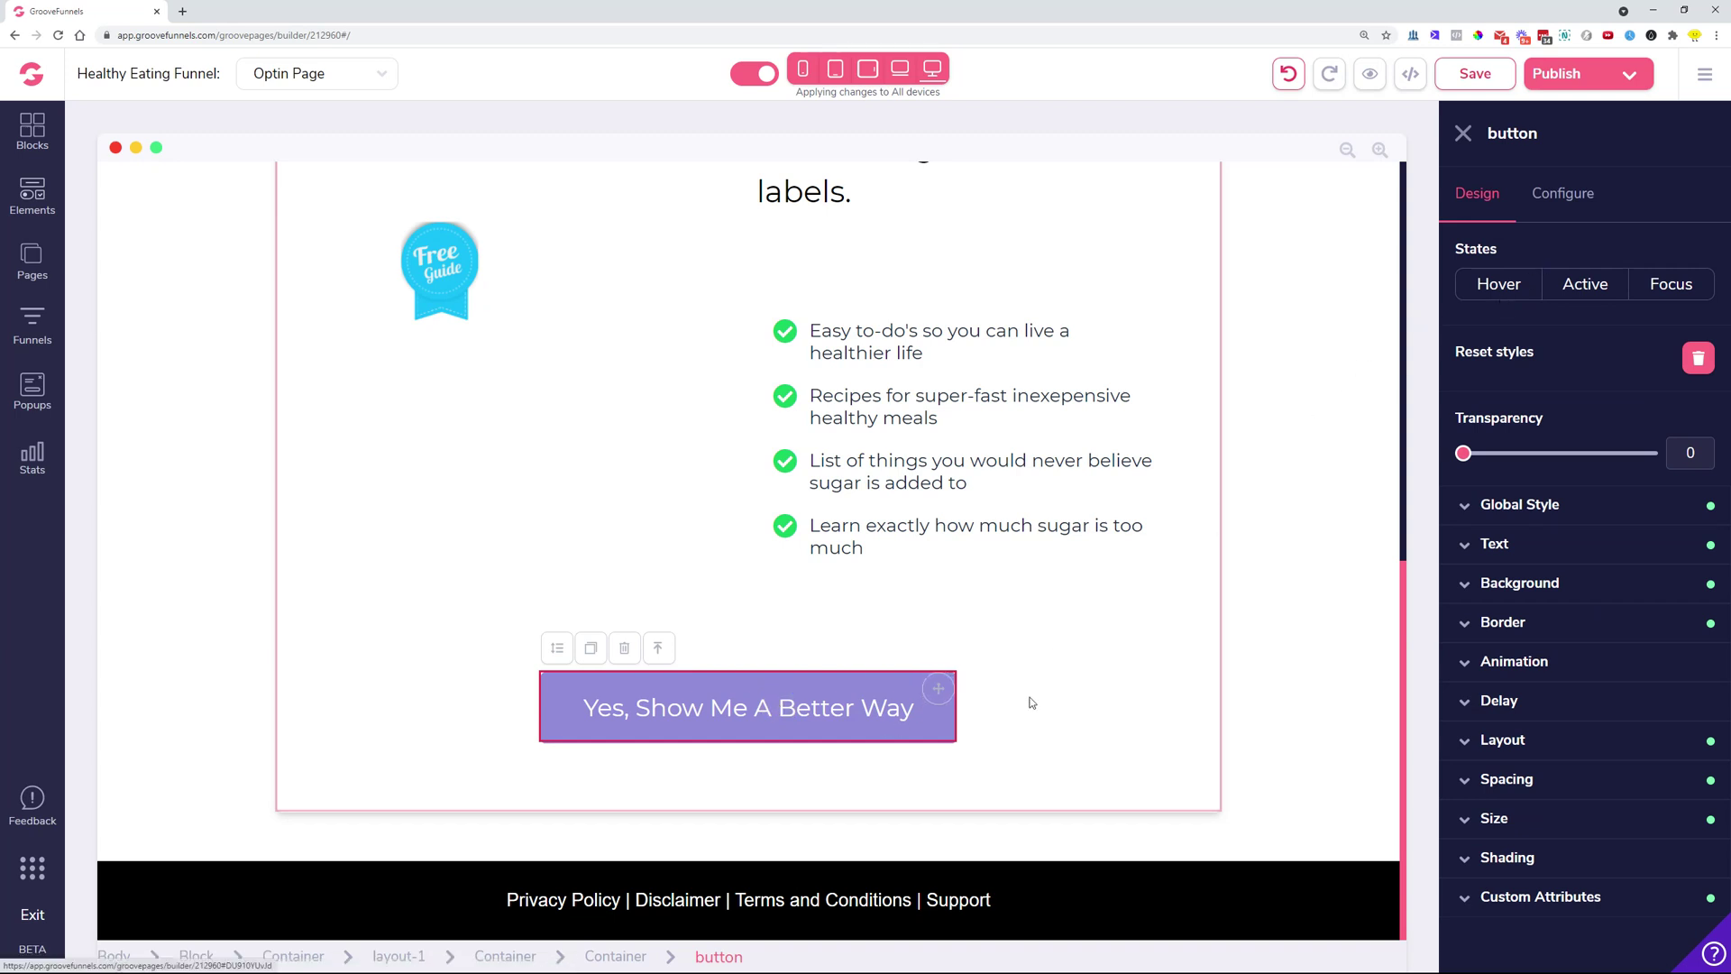
click(1569, 208)
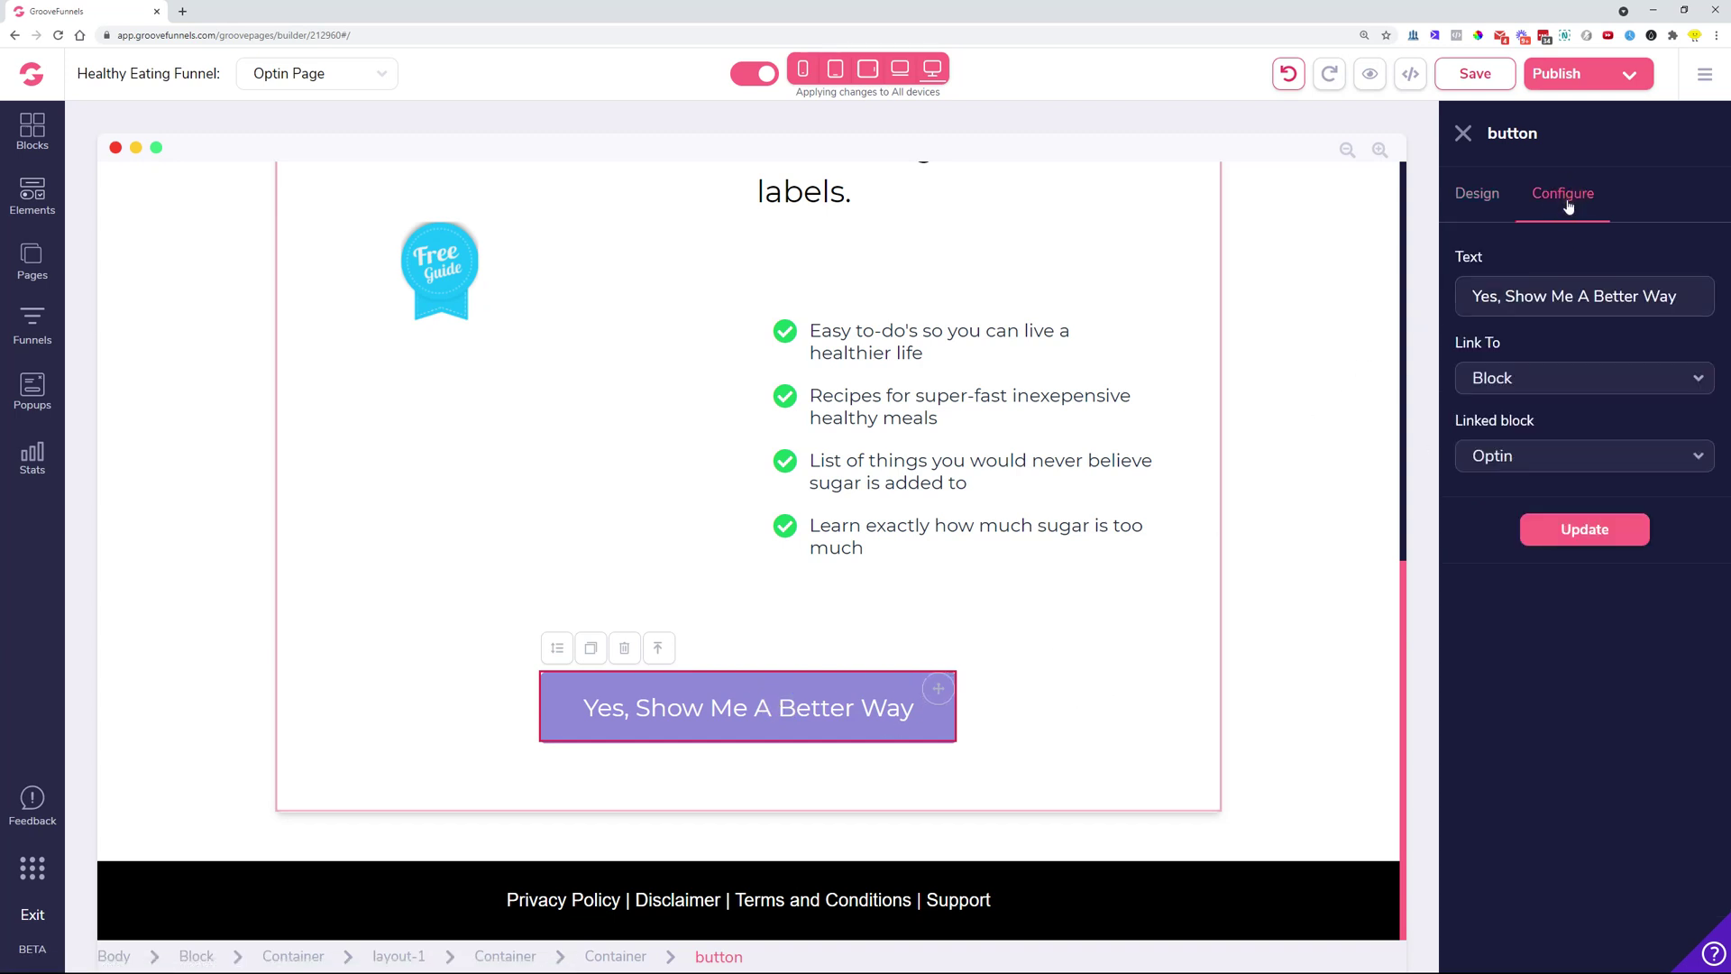
click(1532, 380)
scroll(1550, 463, down, 2)
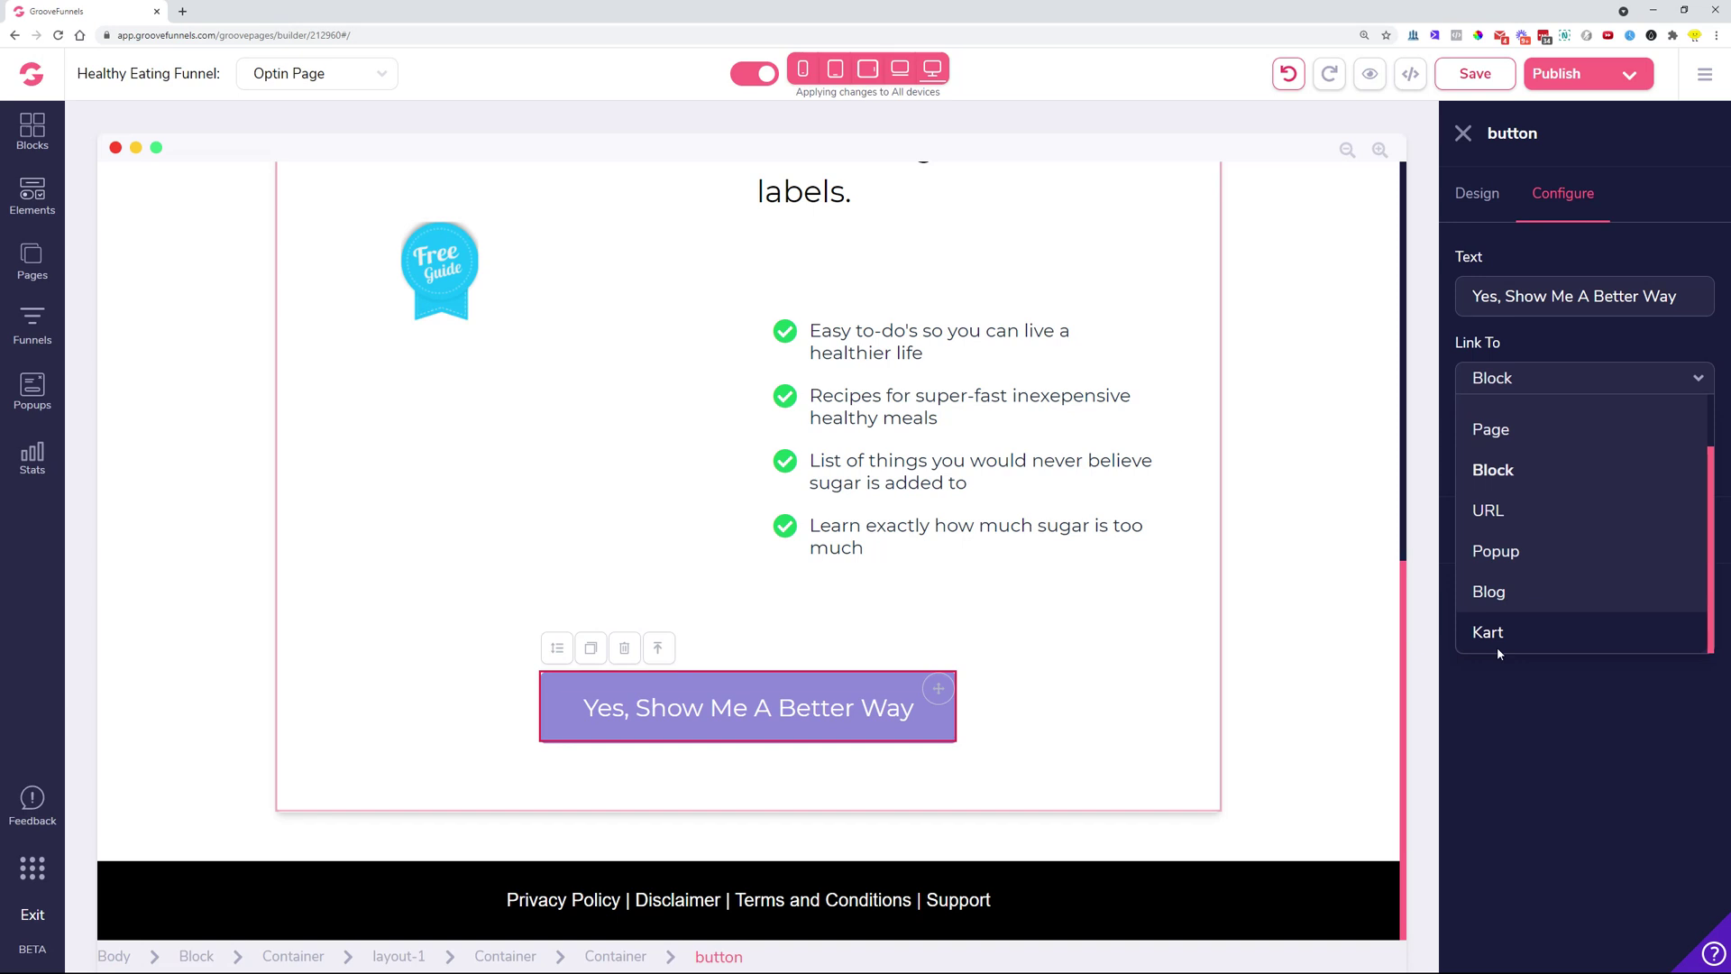
click(1500, 591)
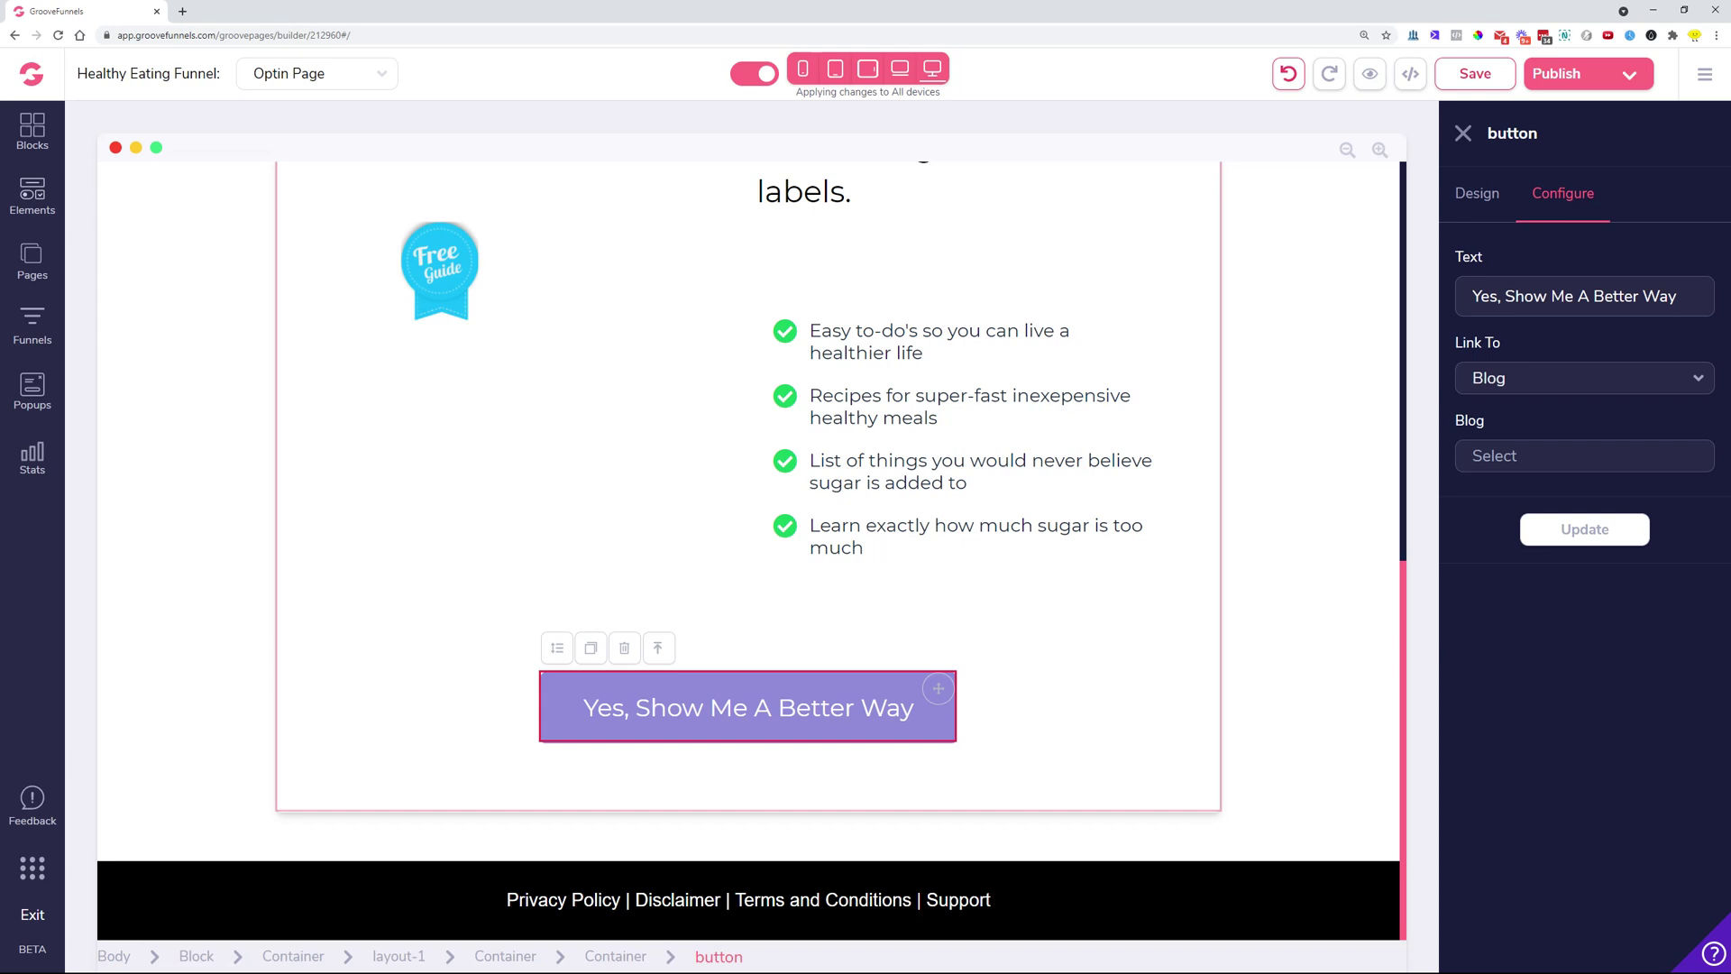
click(1518, 456)
text(le)
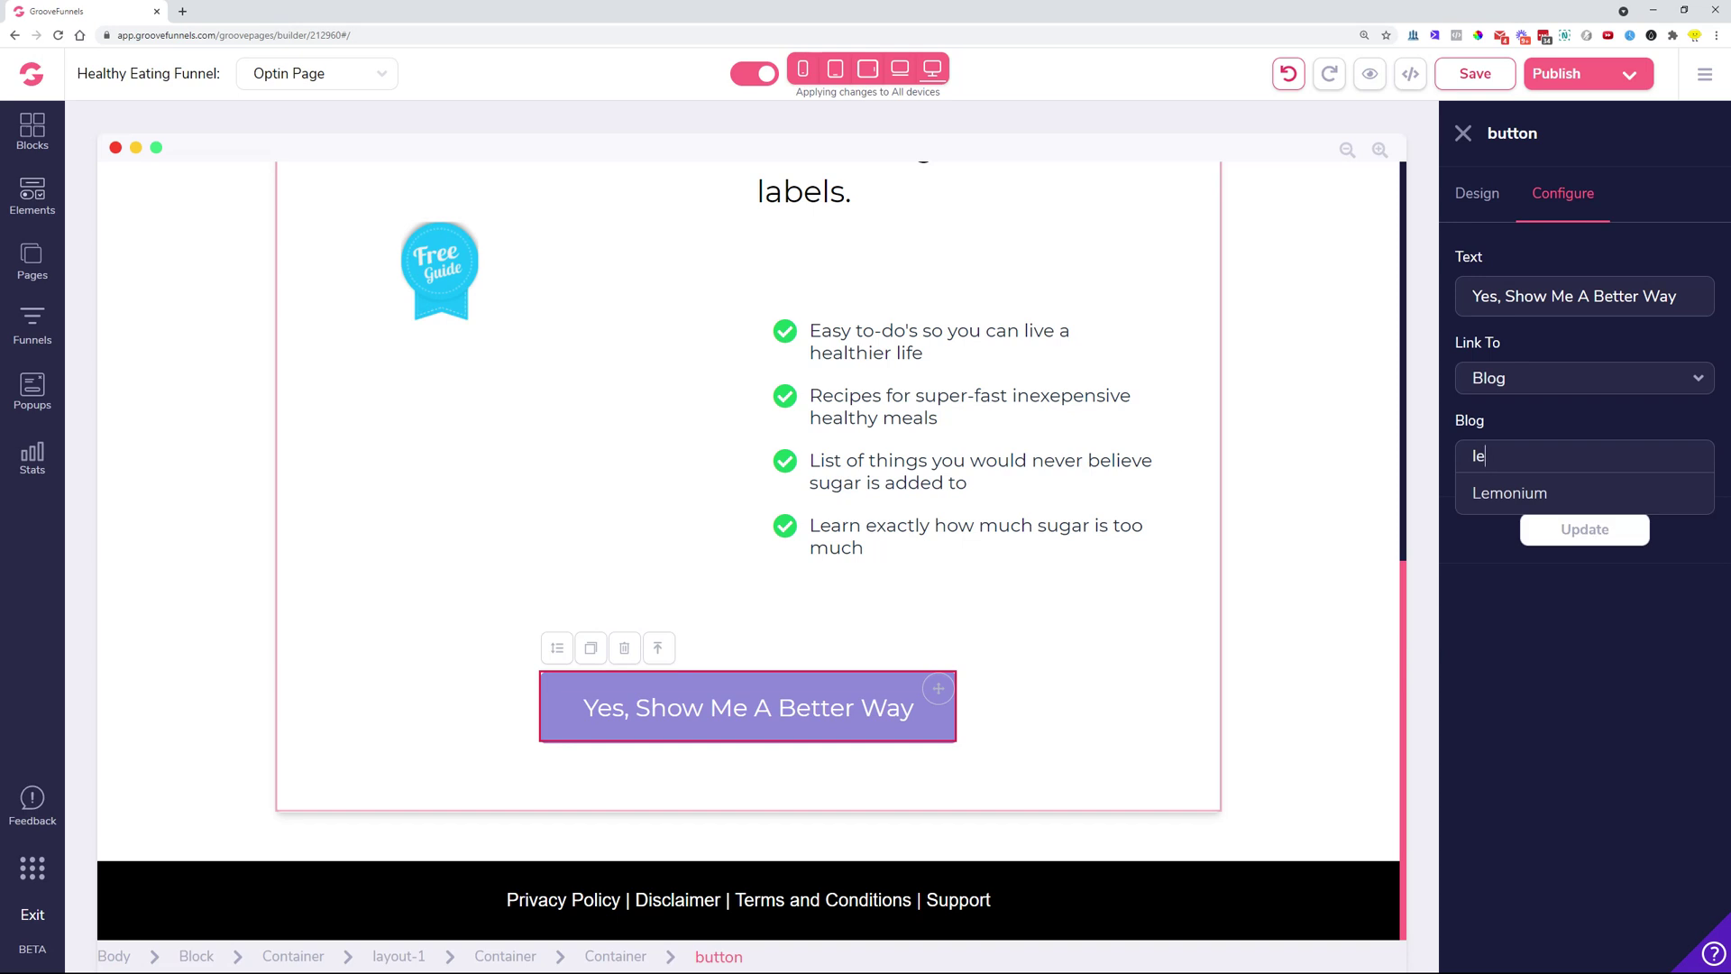
click(1518, 492)
click(1570, 530)
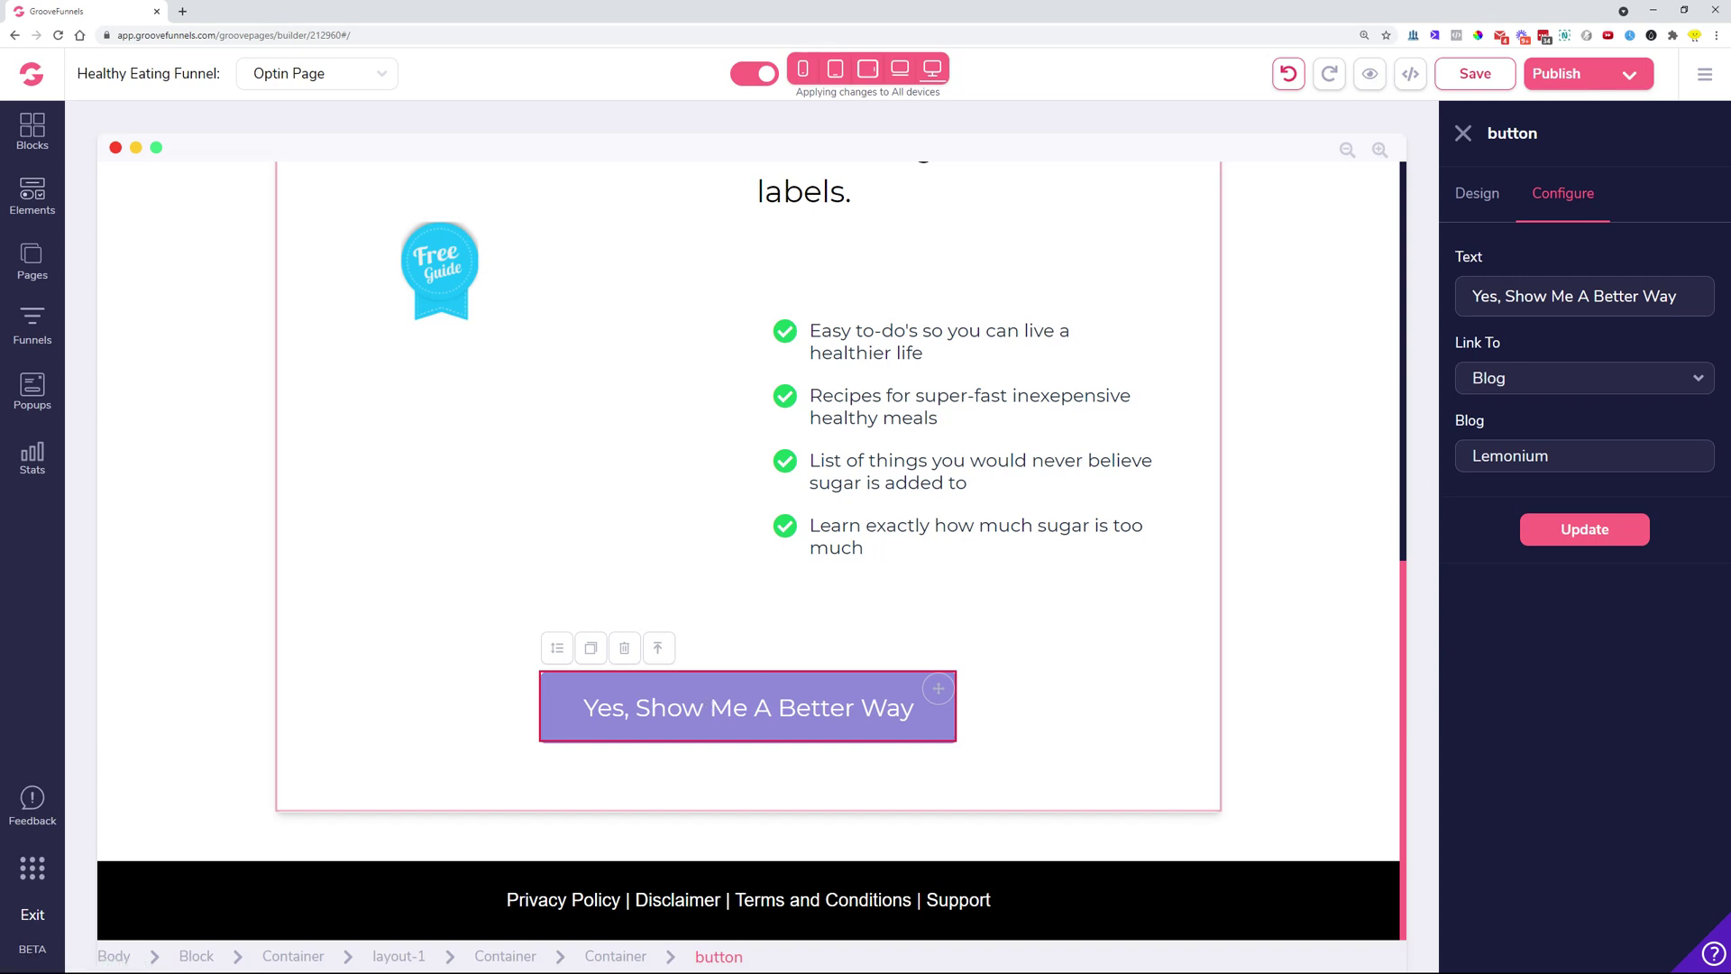
- Link the "Yes, Show Me A Better Way" button to the Kart product Loopslick and update it
click(1636, 380)
scroll(1577, 541, down, 2)
click(1533, 627)
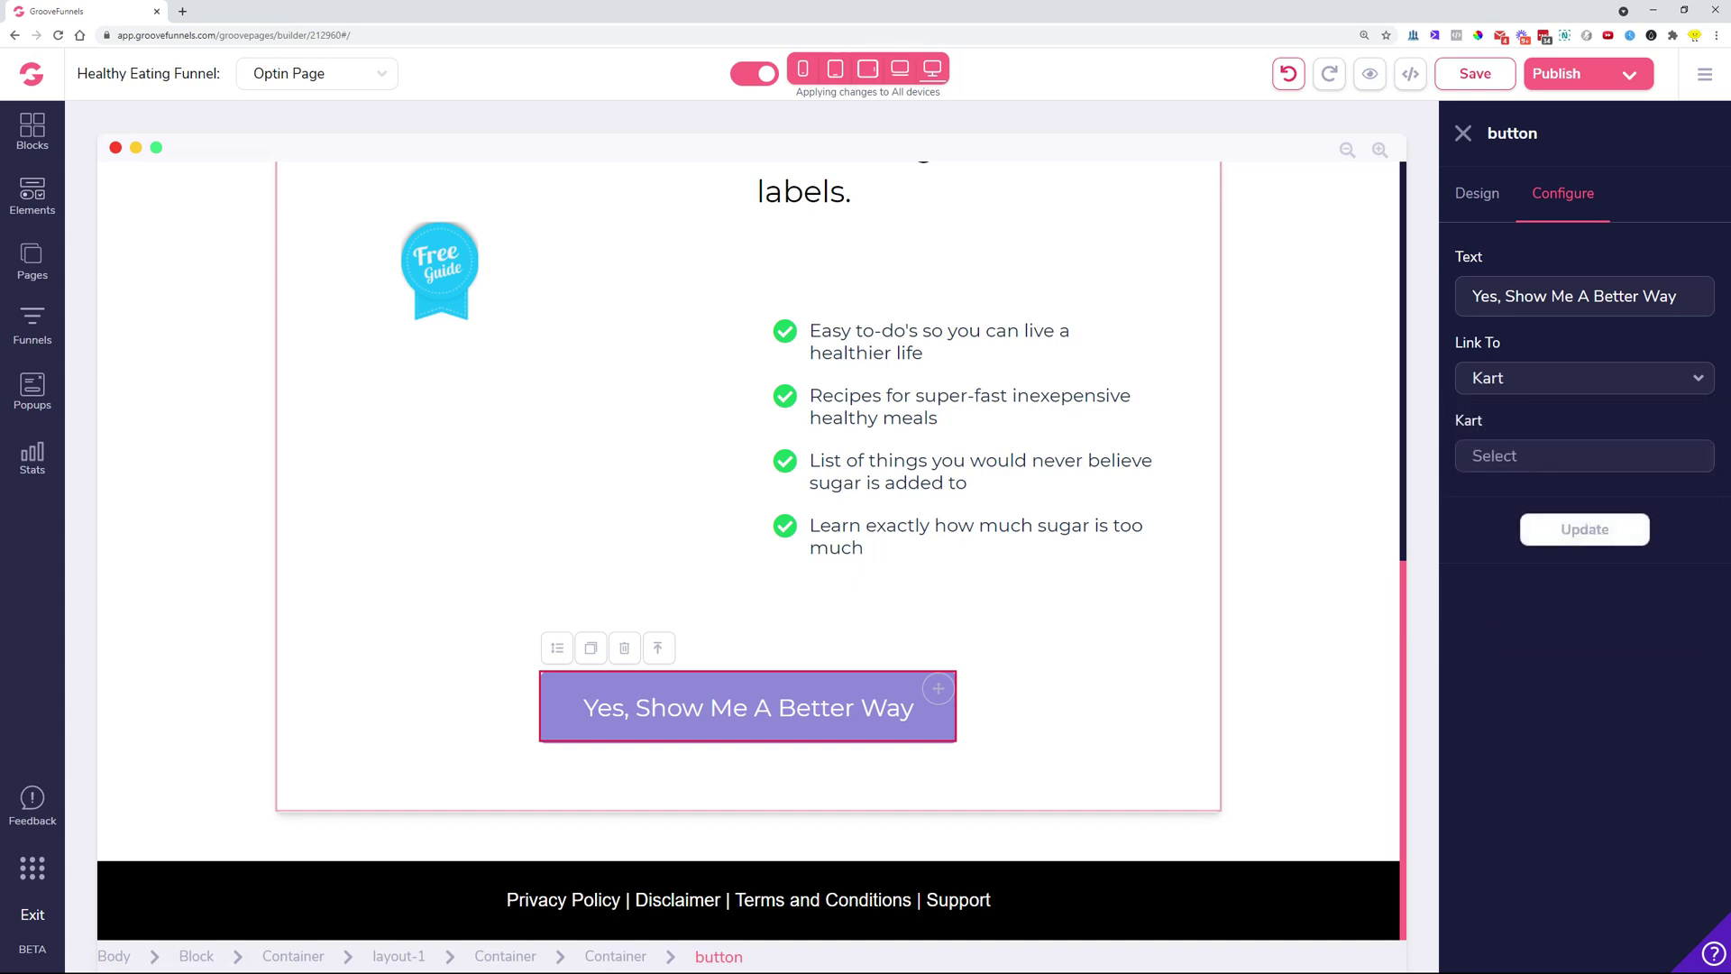
click(1526, 462)
click(1532, 456)
text(lo)
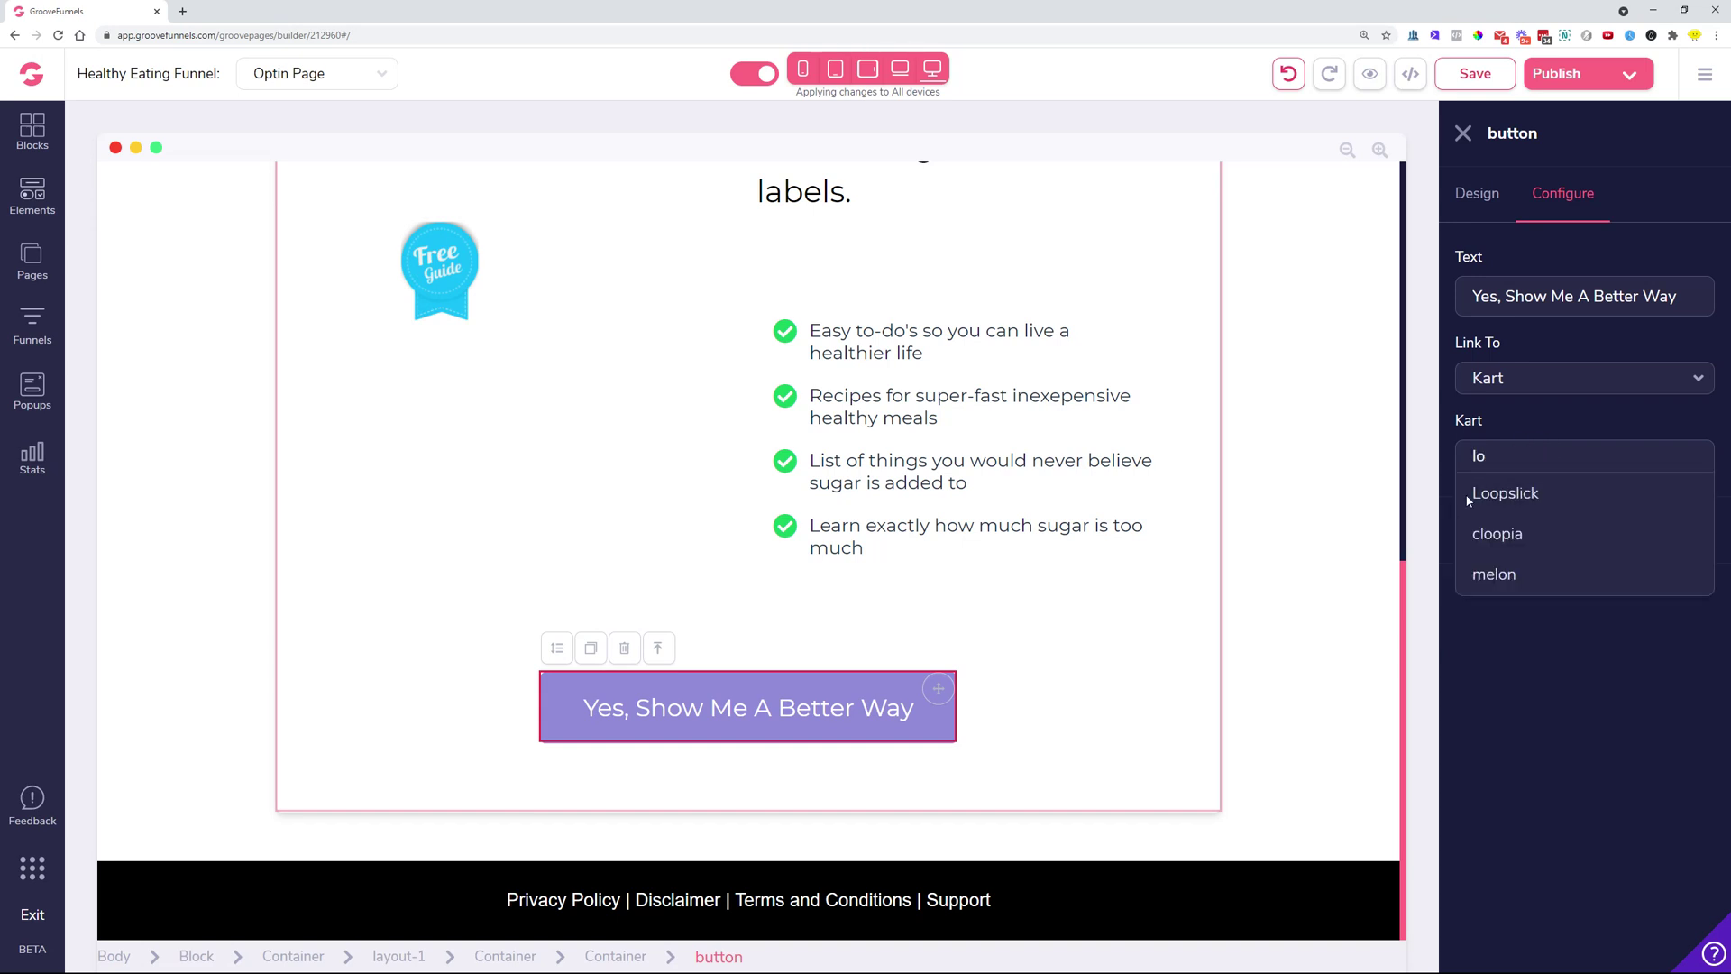
click(1500, 495)
click(1583, 530)
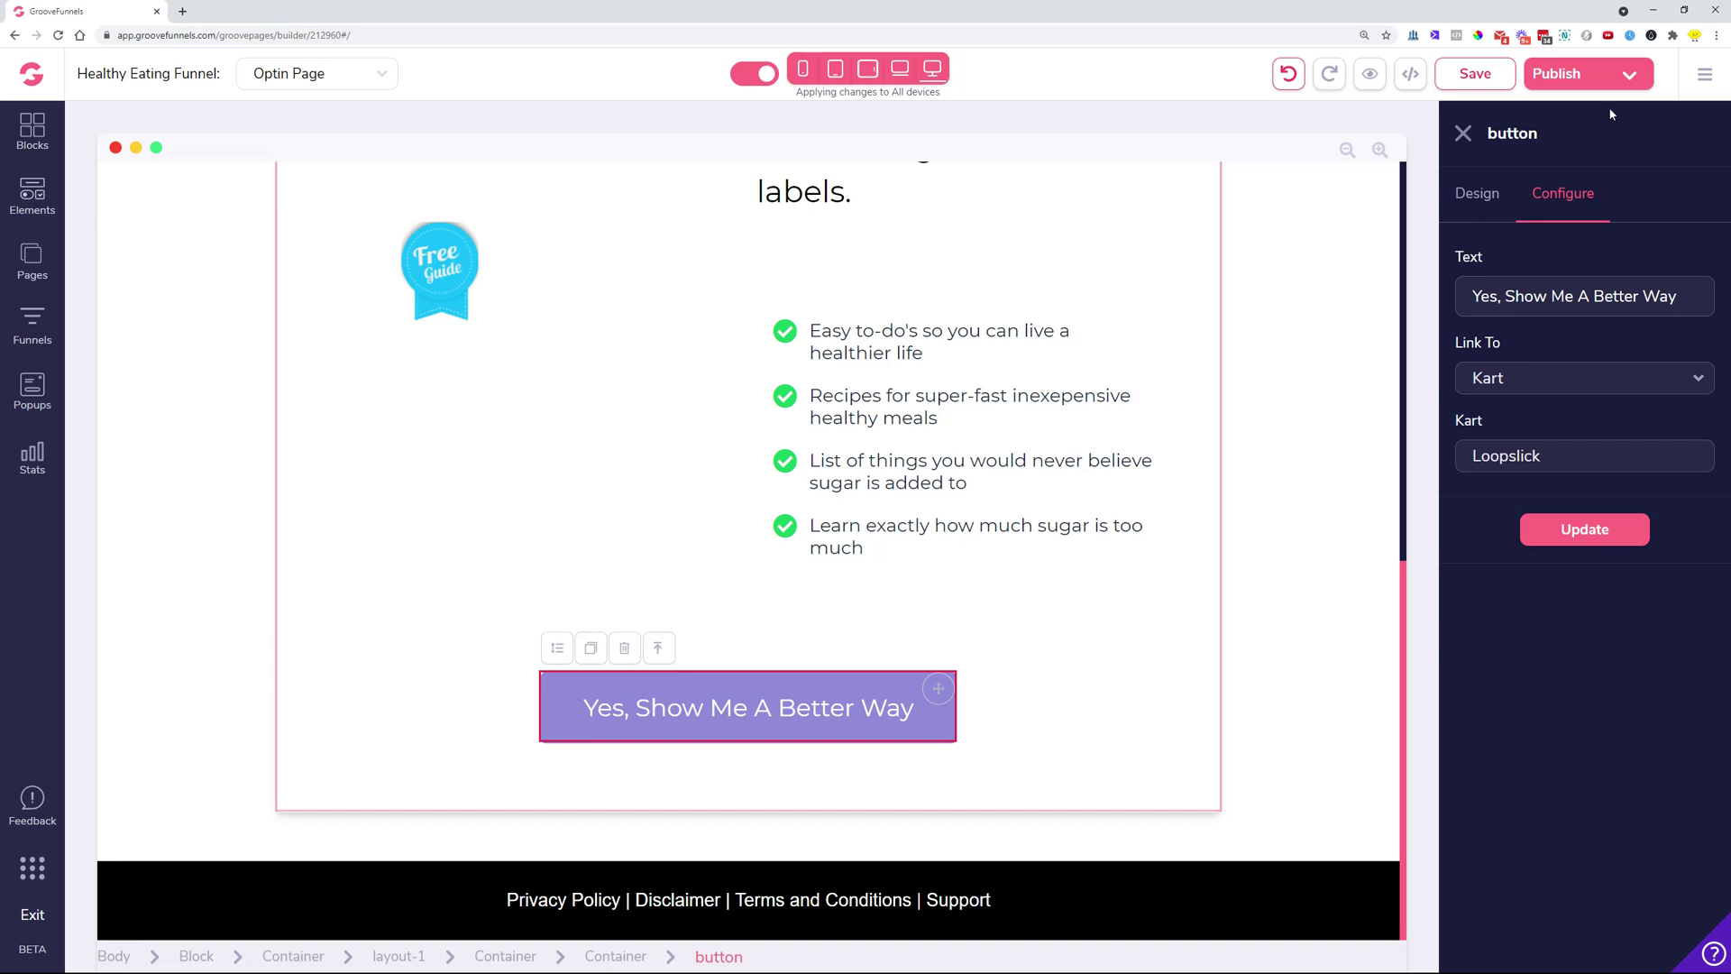
- Open the publish settings and choose GroovePages subdomain for hosting, keeping "loremipsum" as the folder
click(1631, 79)
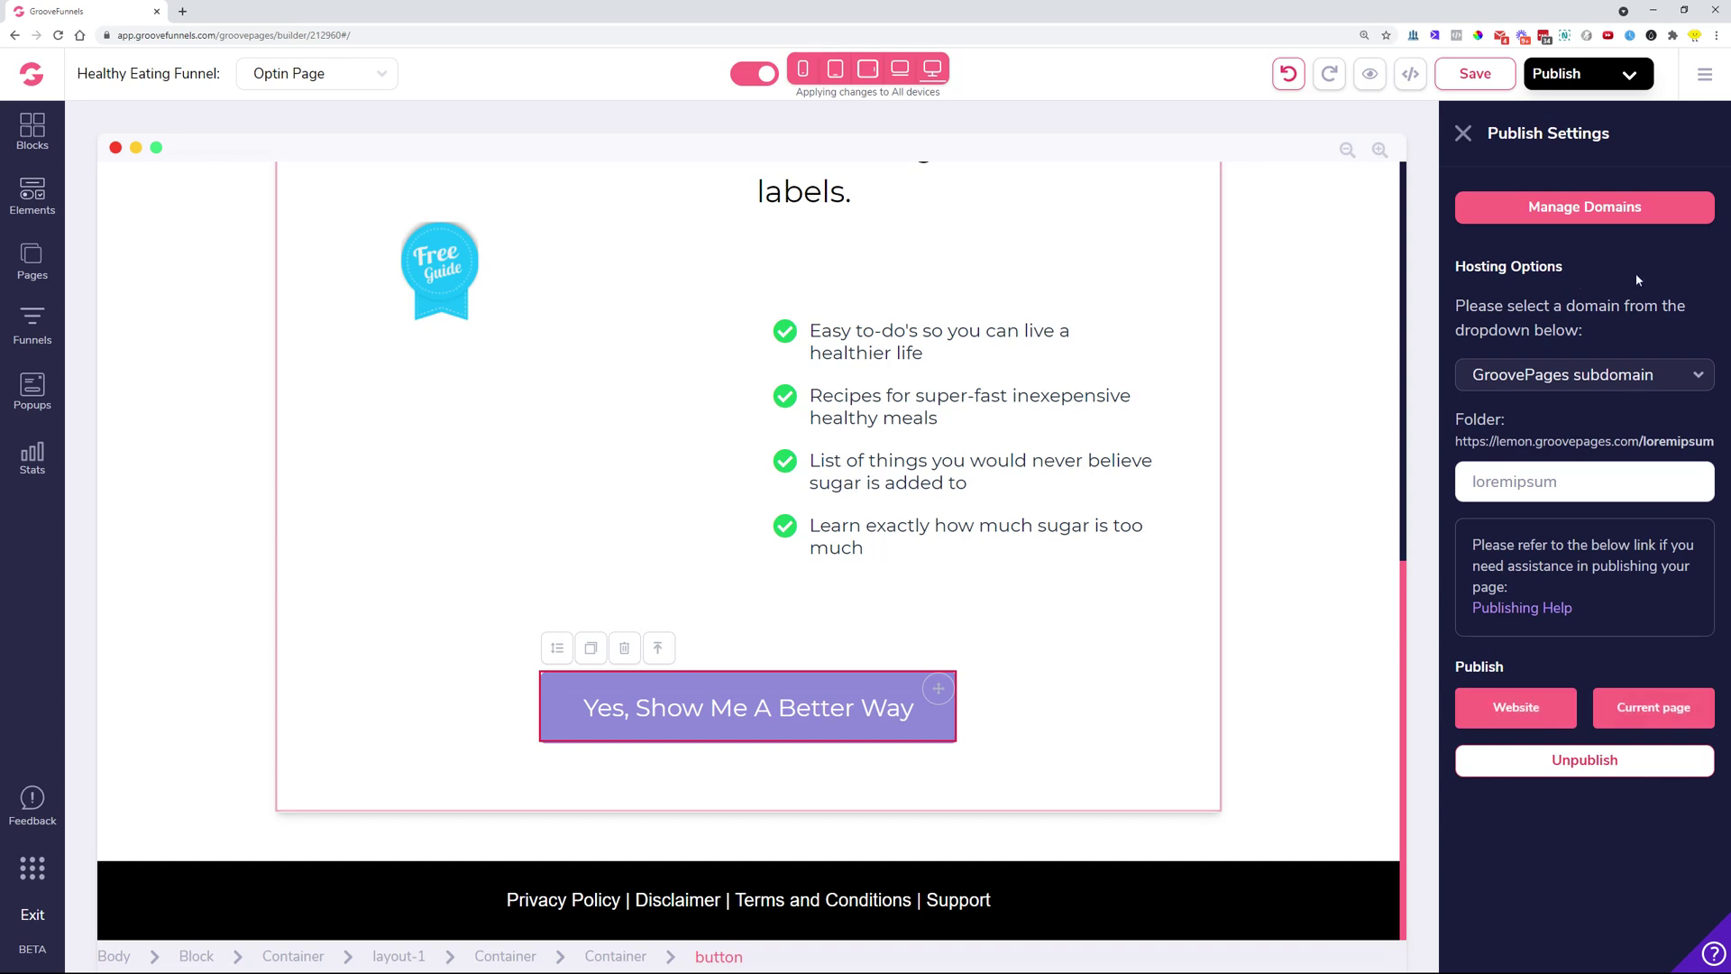
click(1487, 384)
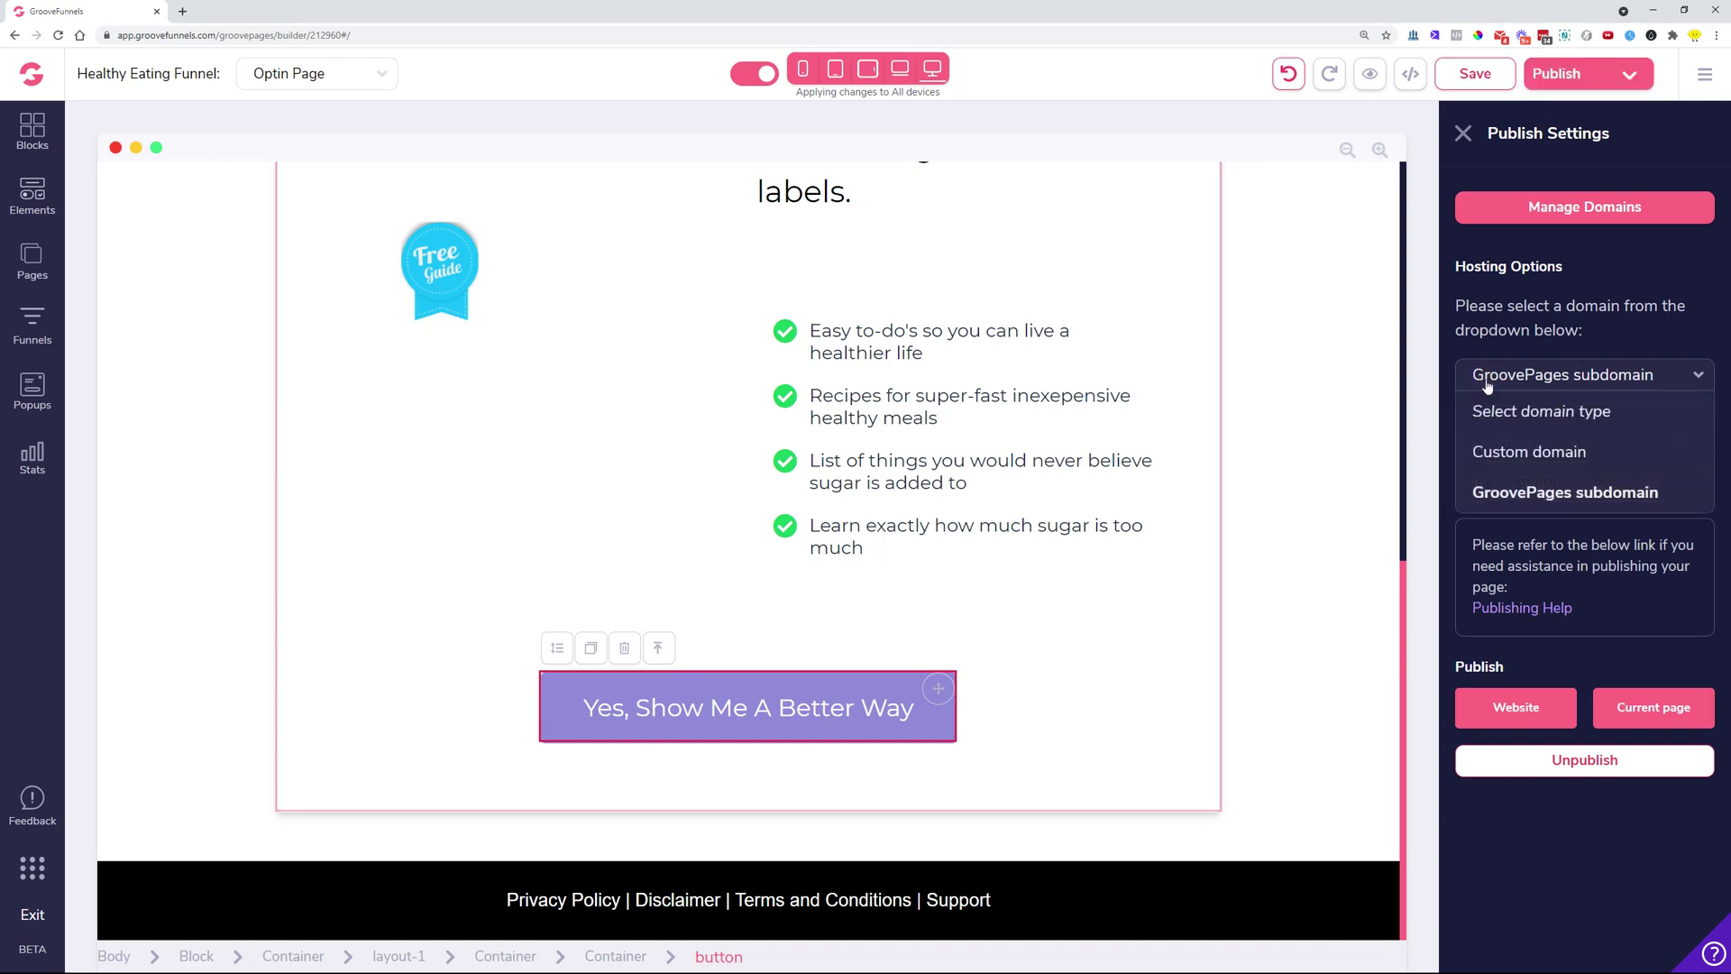
click(1505, 488)
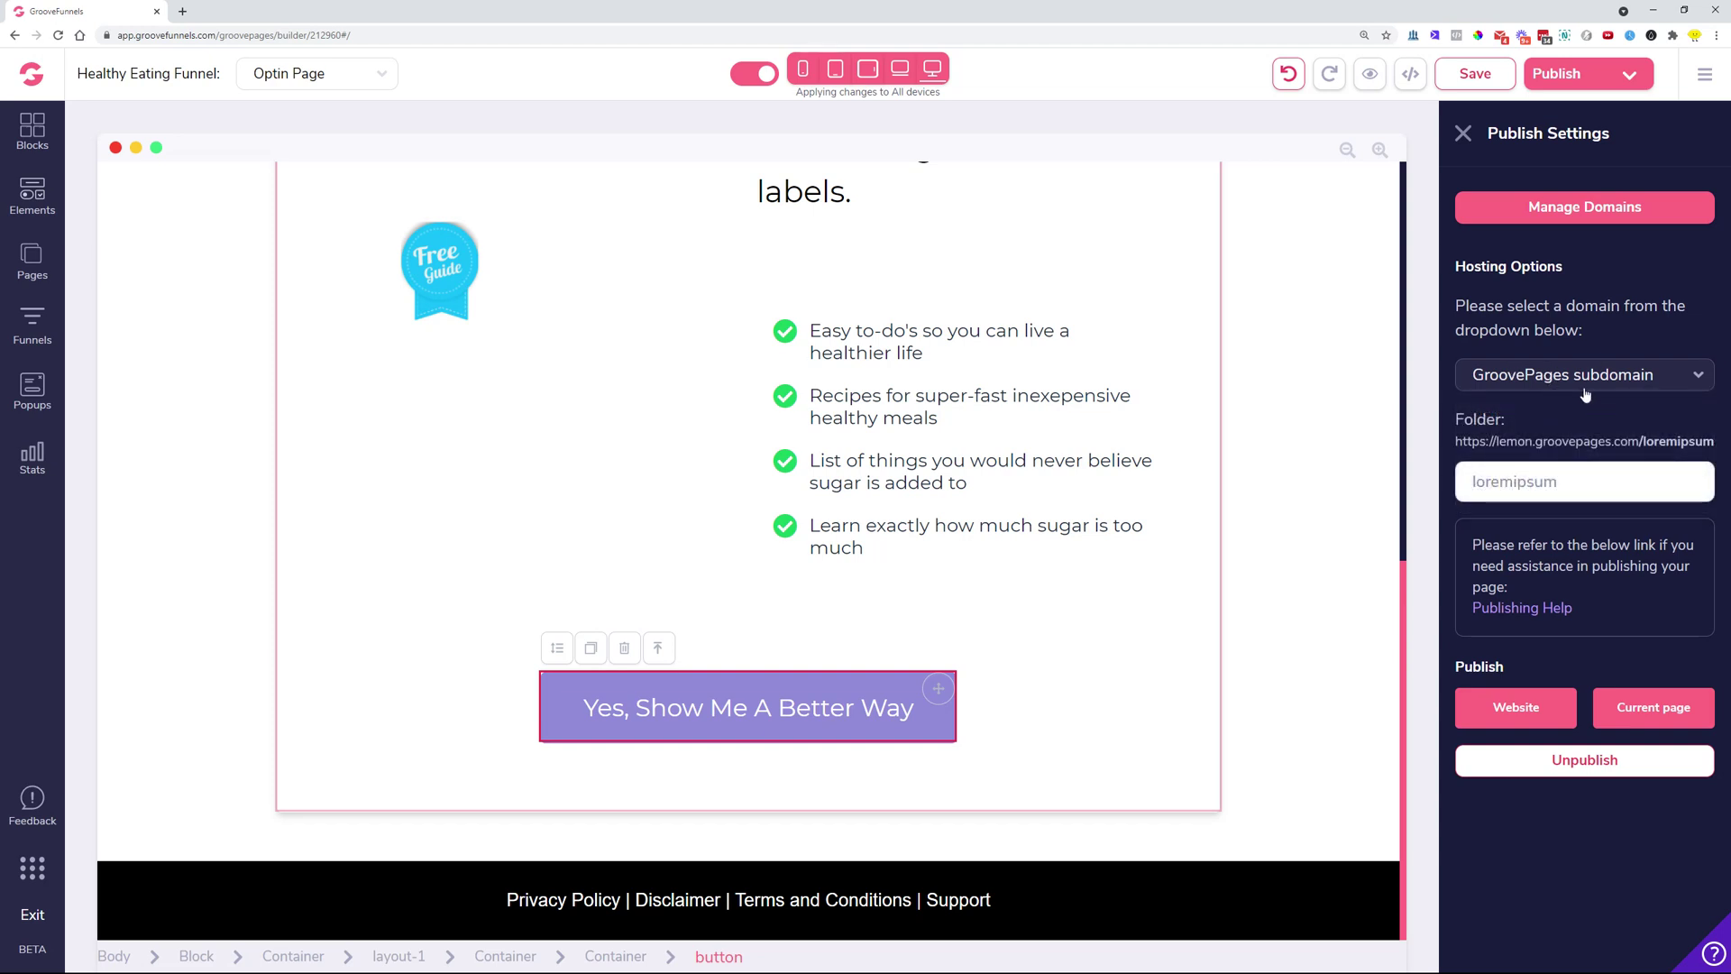
double_click(1480, 475)
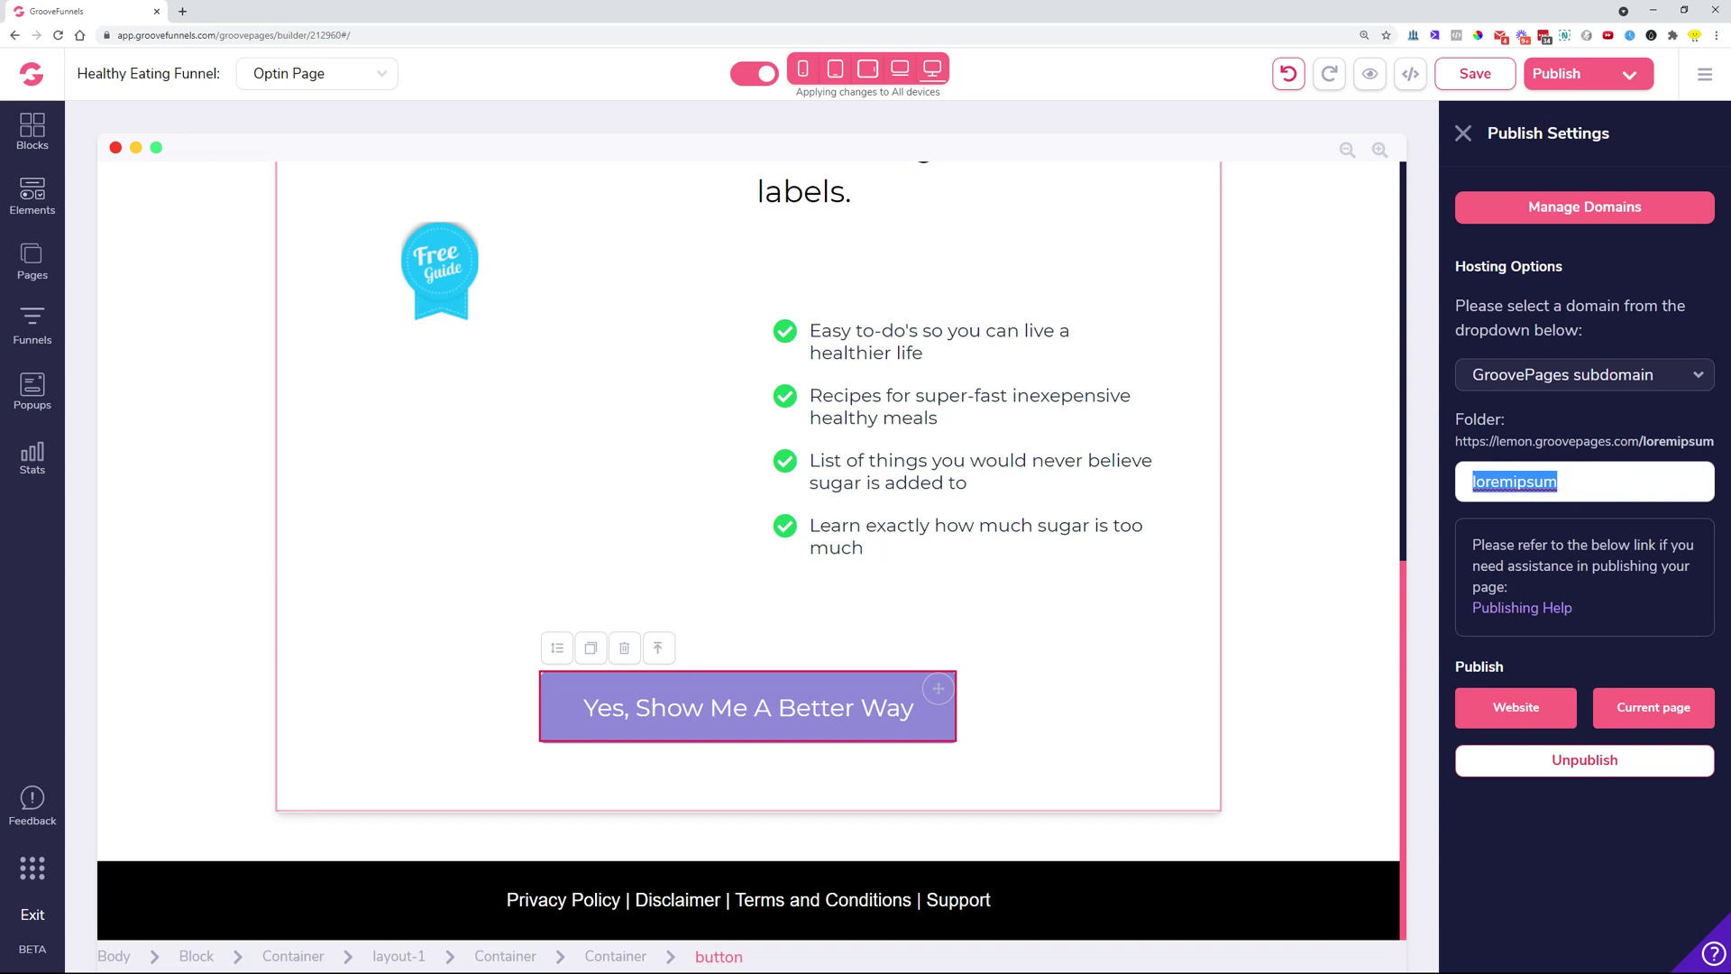
click(1491, 475)
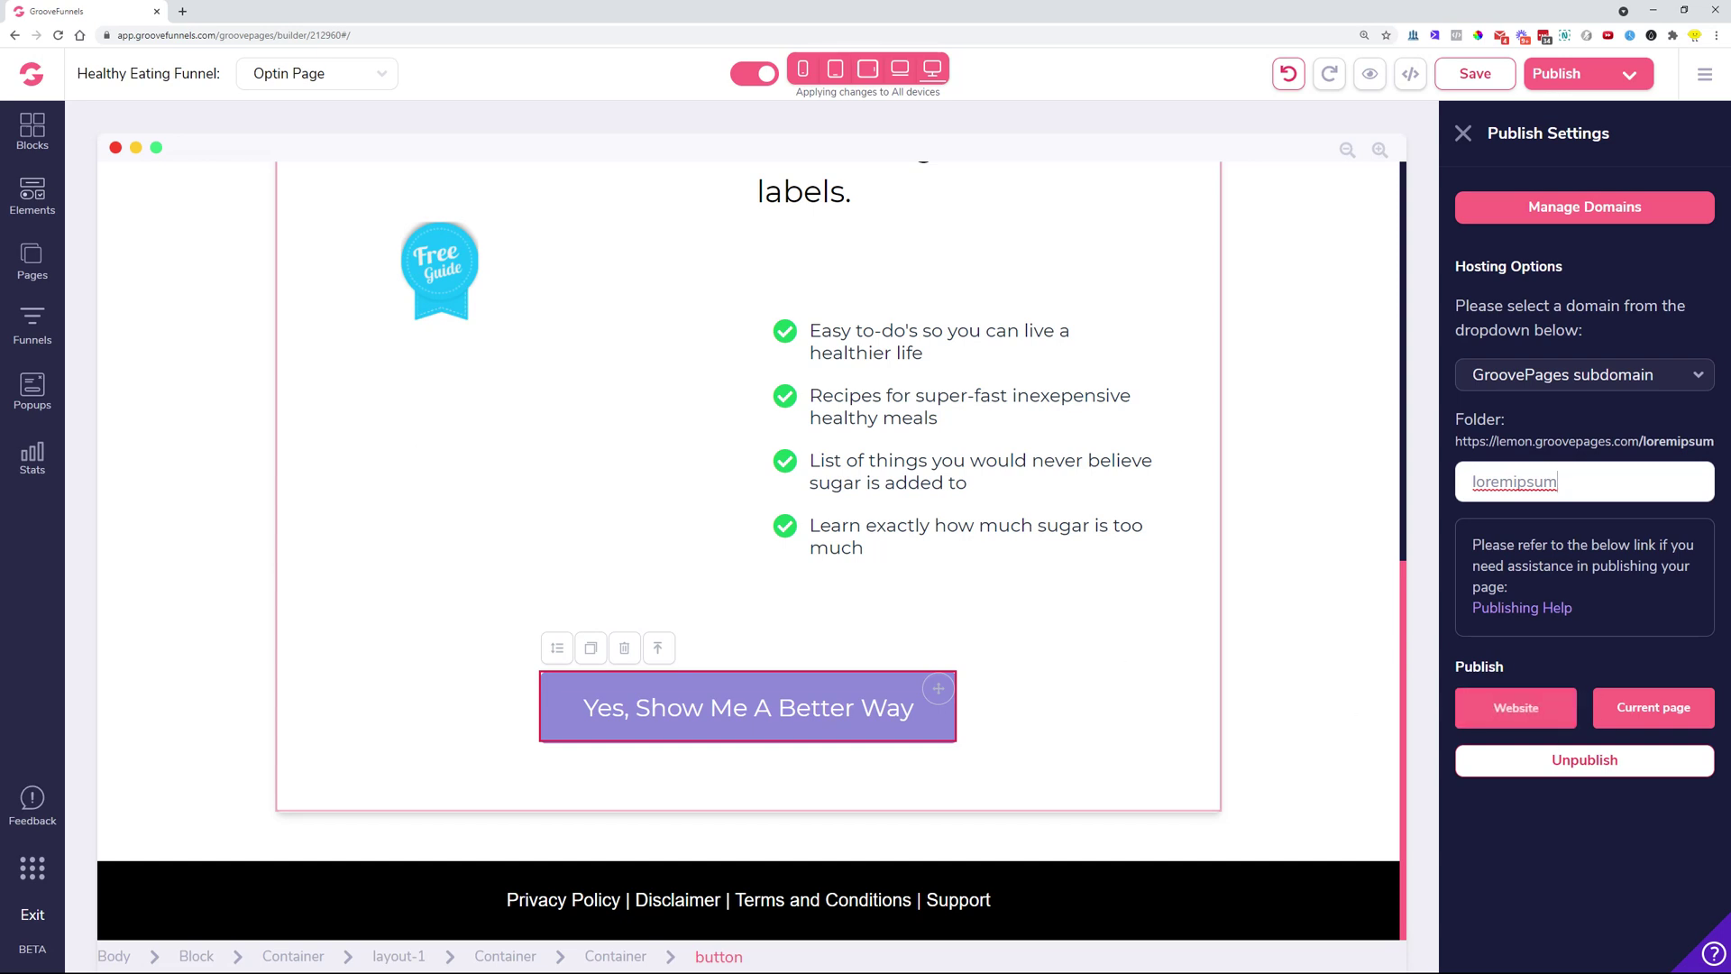
- Check the funnel's list of primary and hidden pages, and return to the publish settings
click(34, 262)
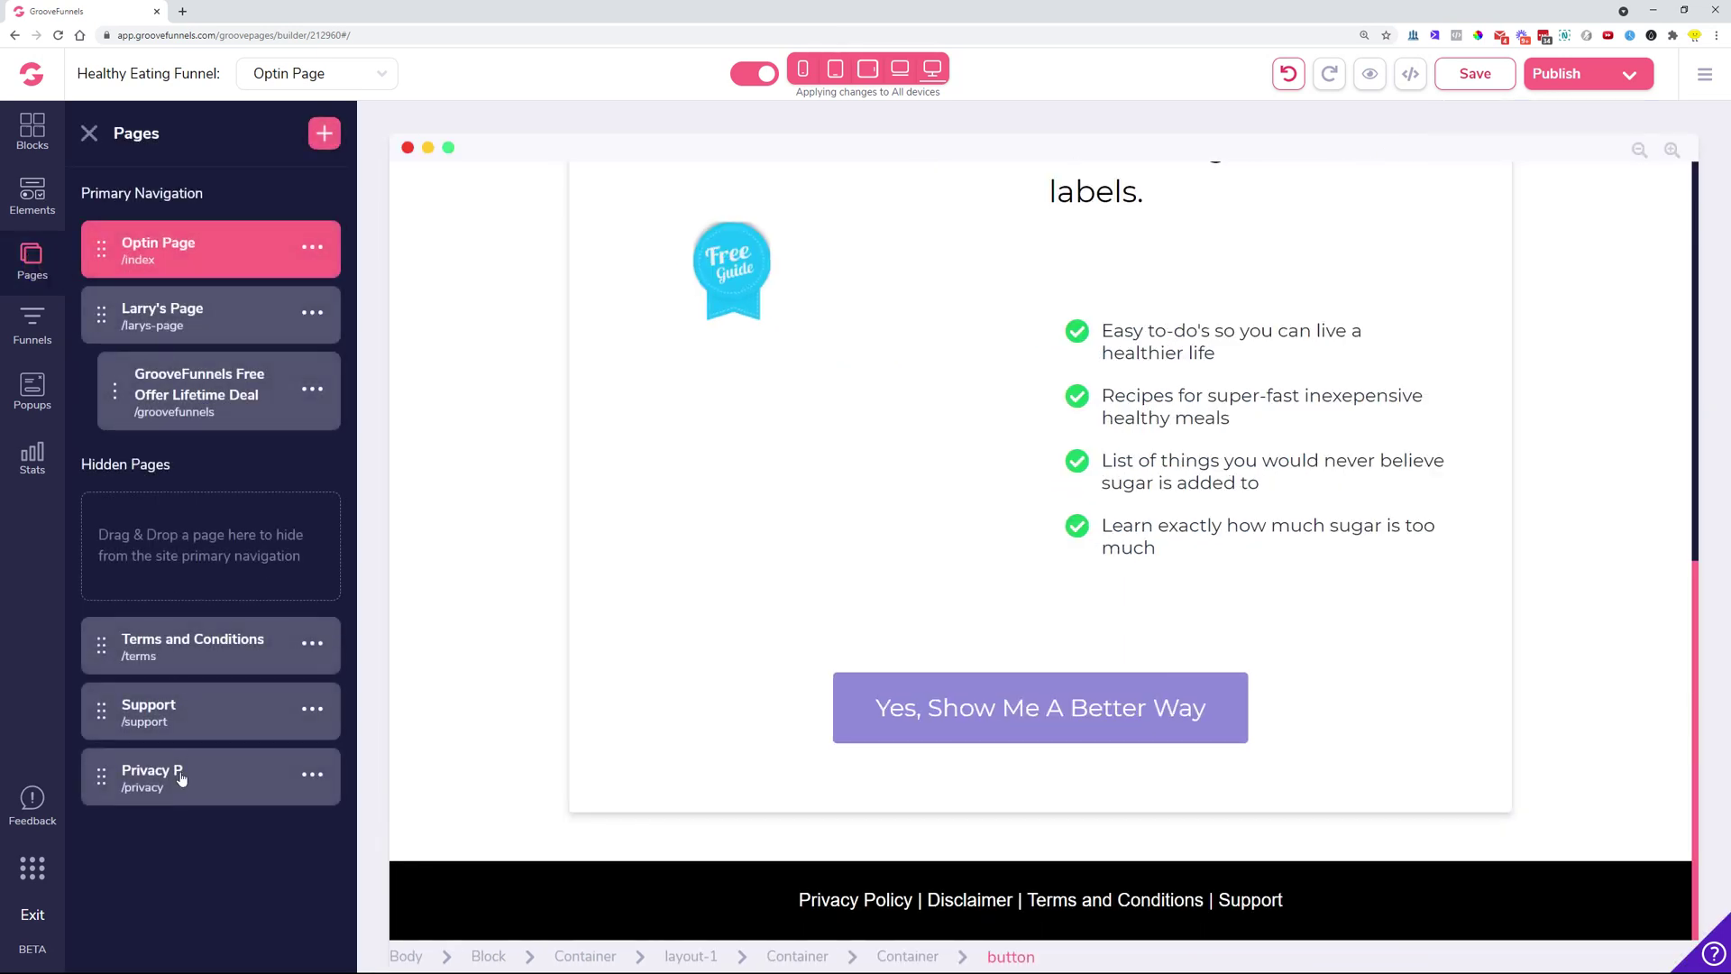
click(90, 134)
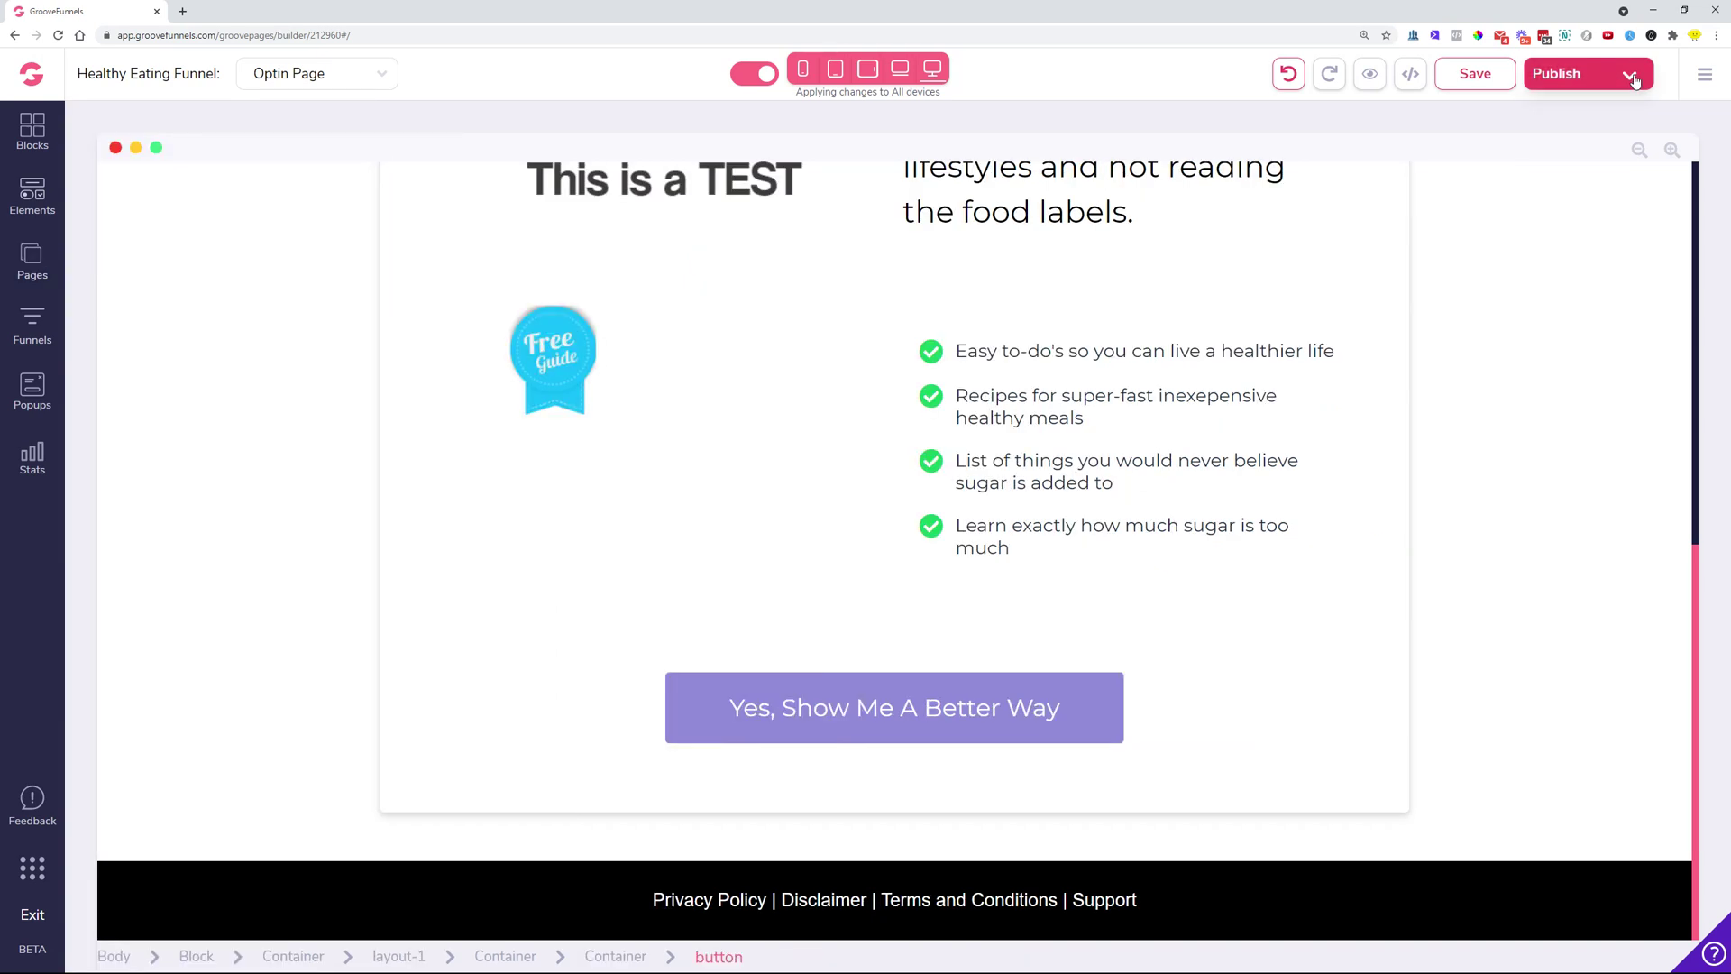
click(1631, 75)
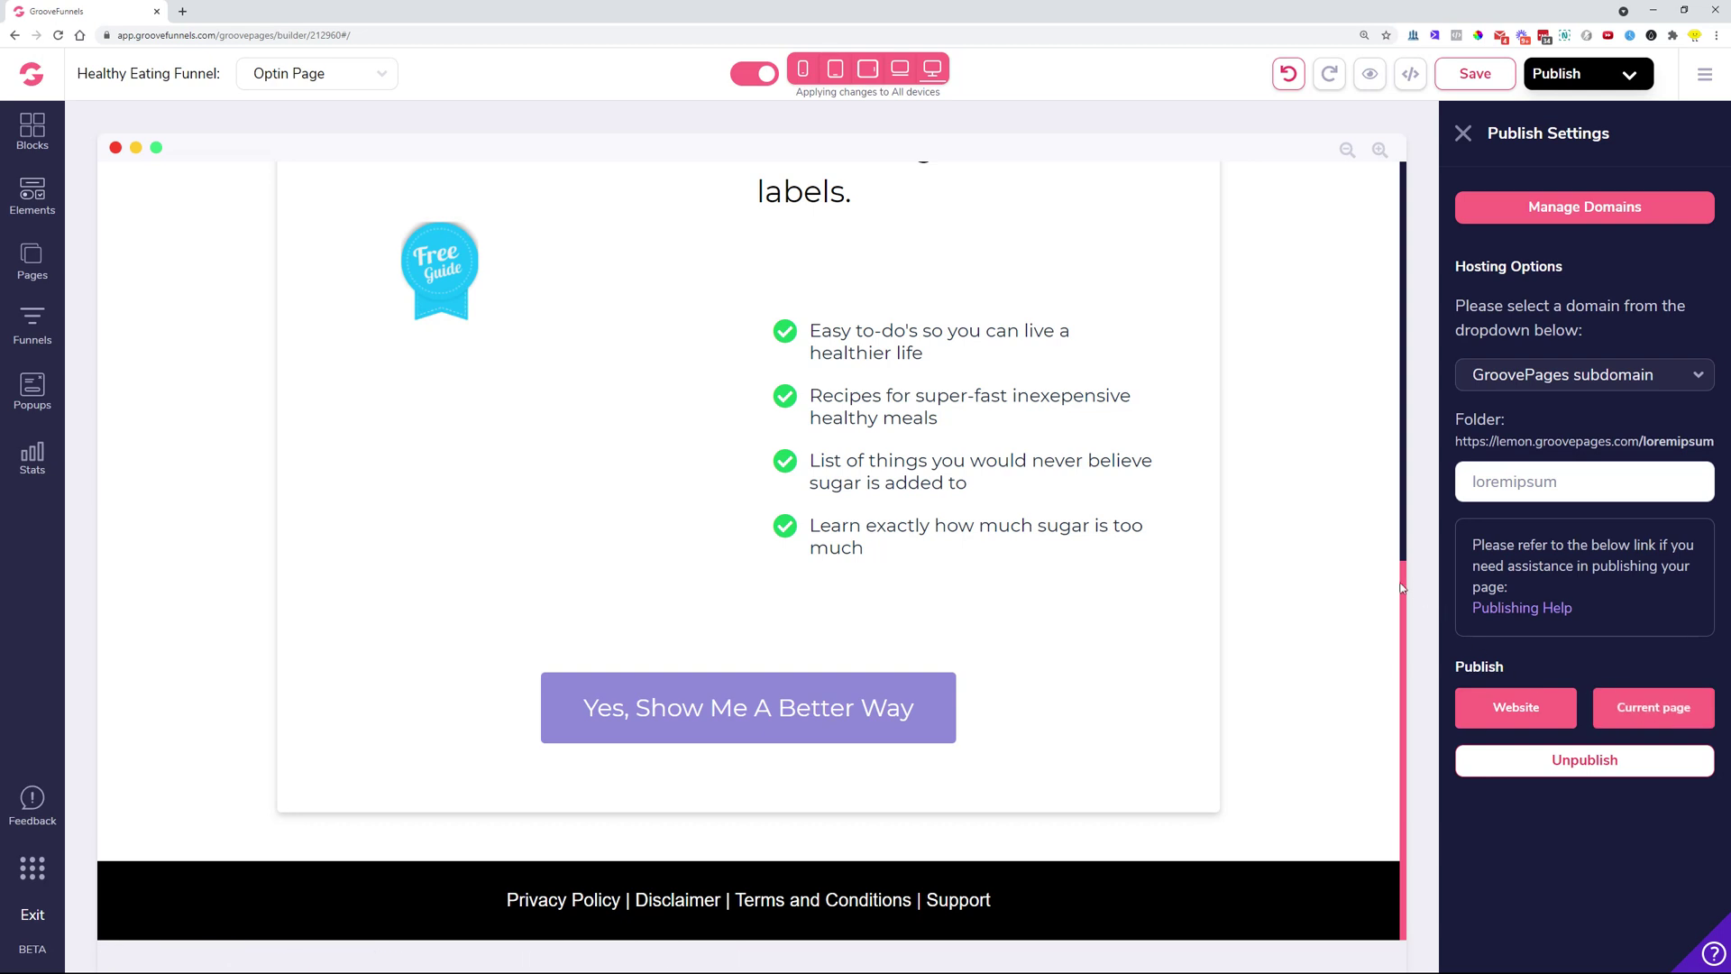
drag(1401, 583, 1395, 418)
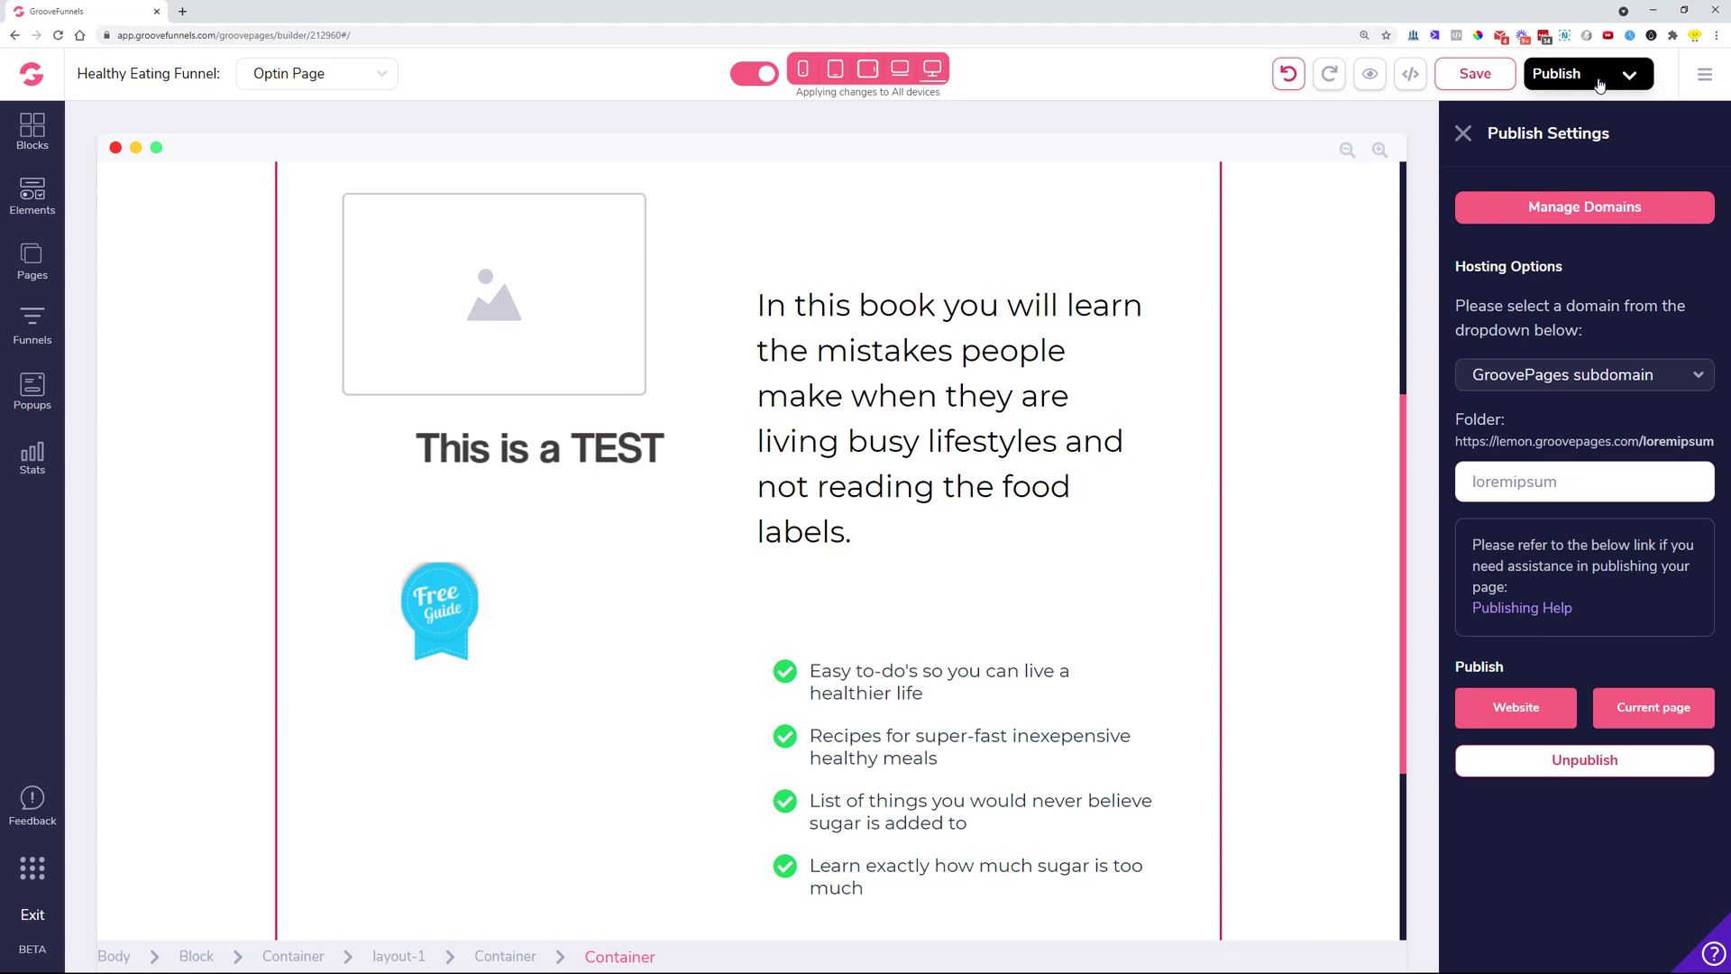
- Publish the current opt-in page and copy the published website's link to the clipboard
click(1515, 707)
click(1652, 704)
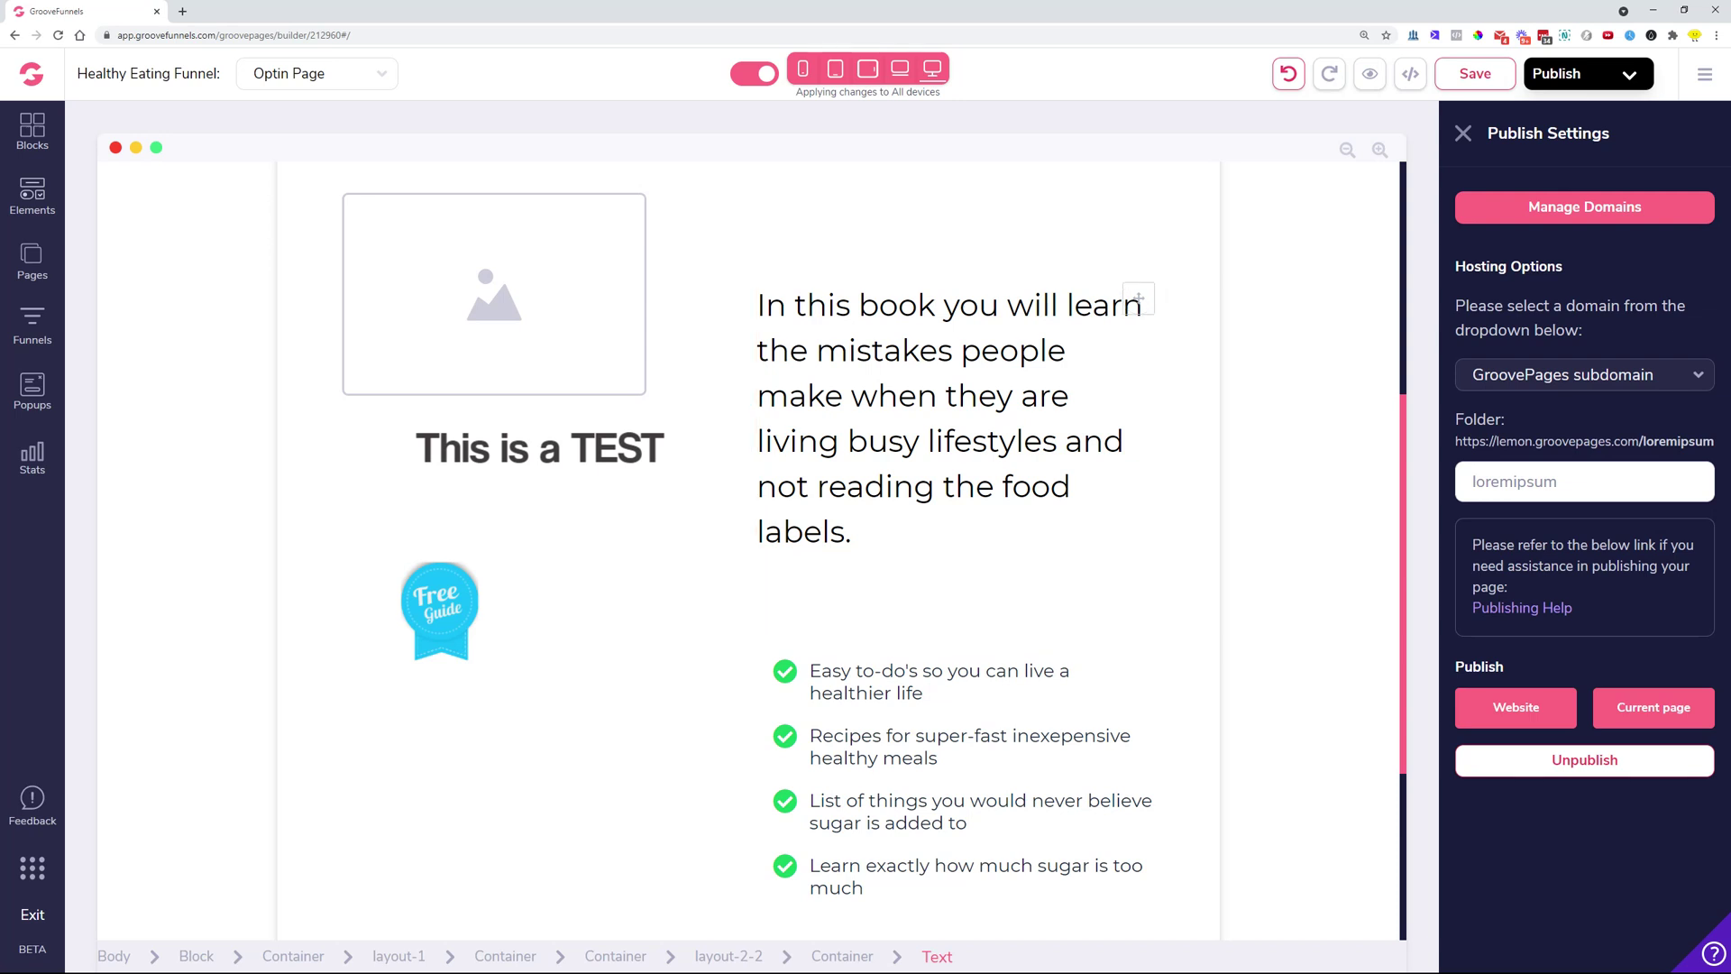
click(1650, 712)
click(1650, 712)
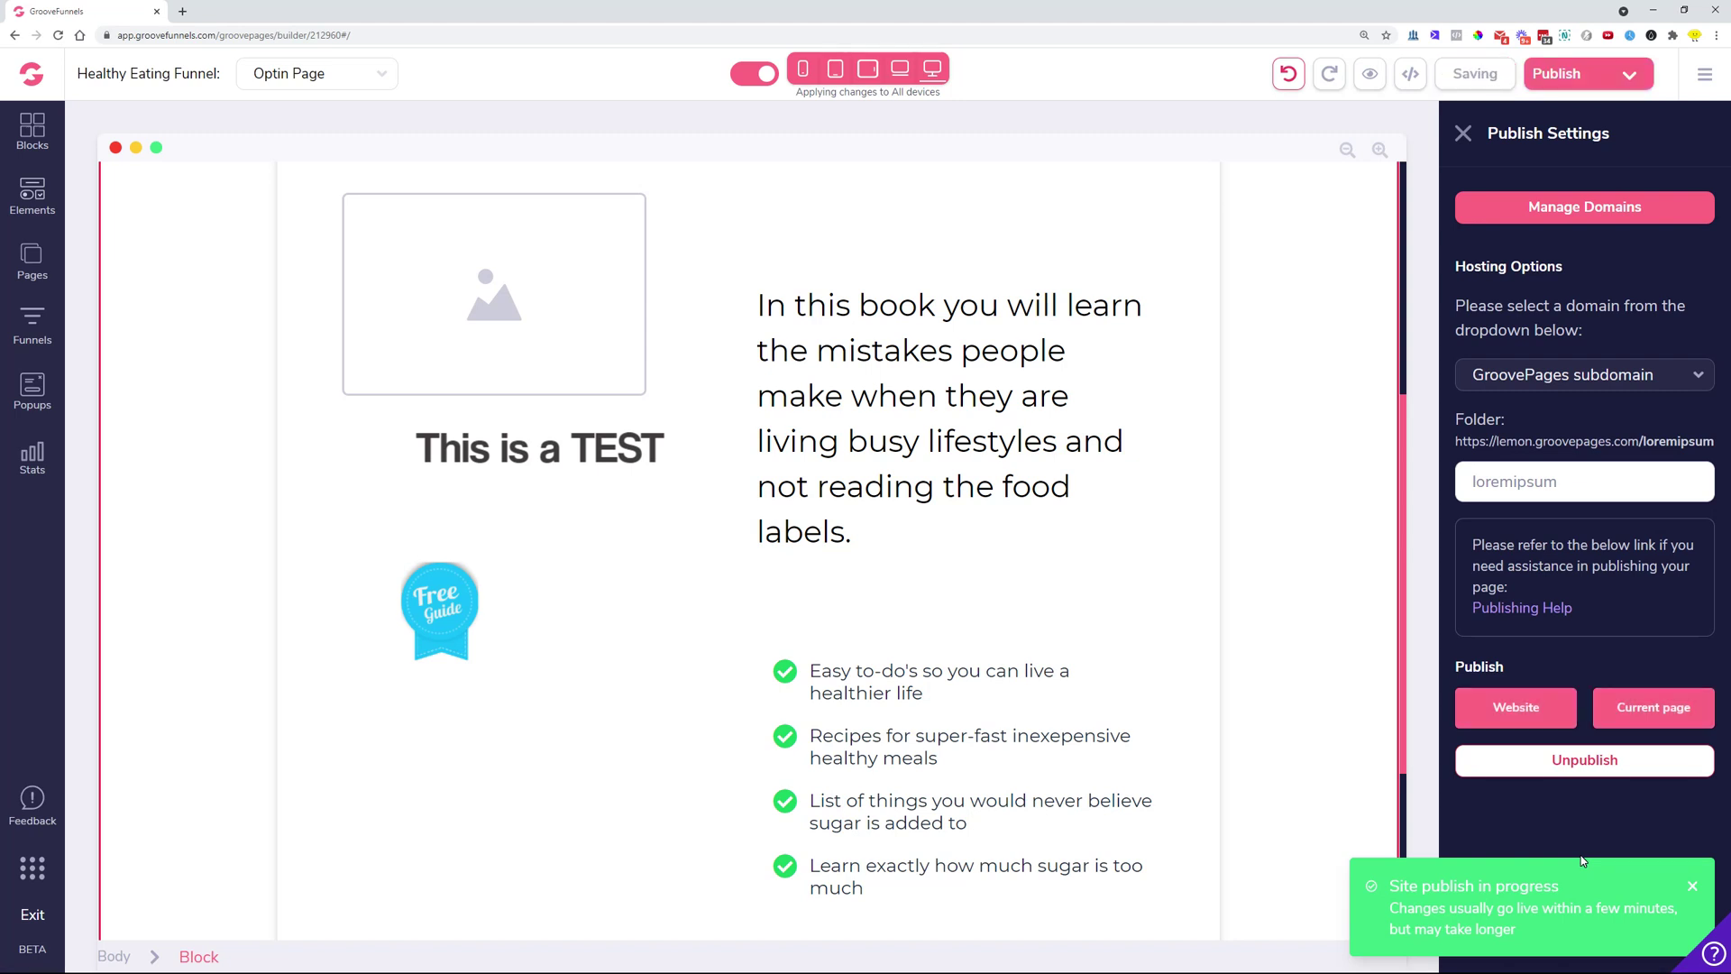
mouse_move(1618, 708)
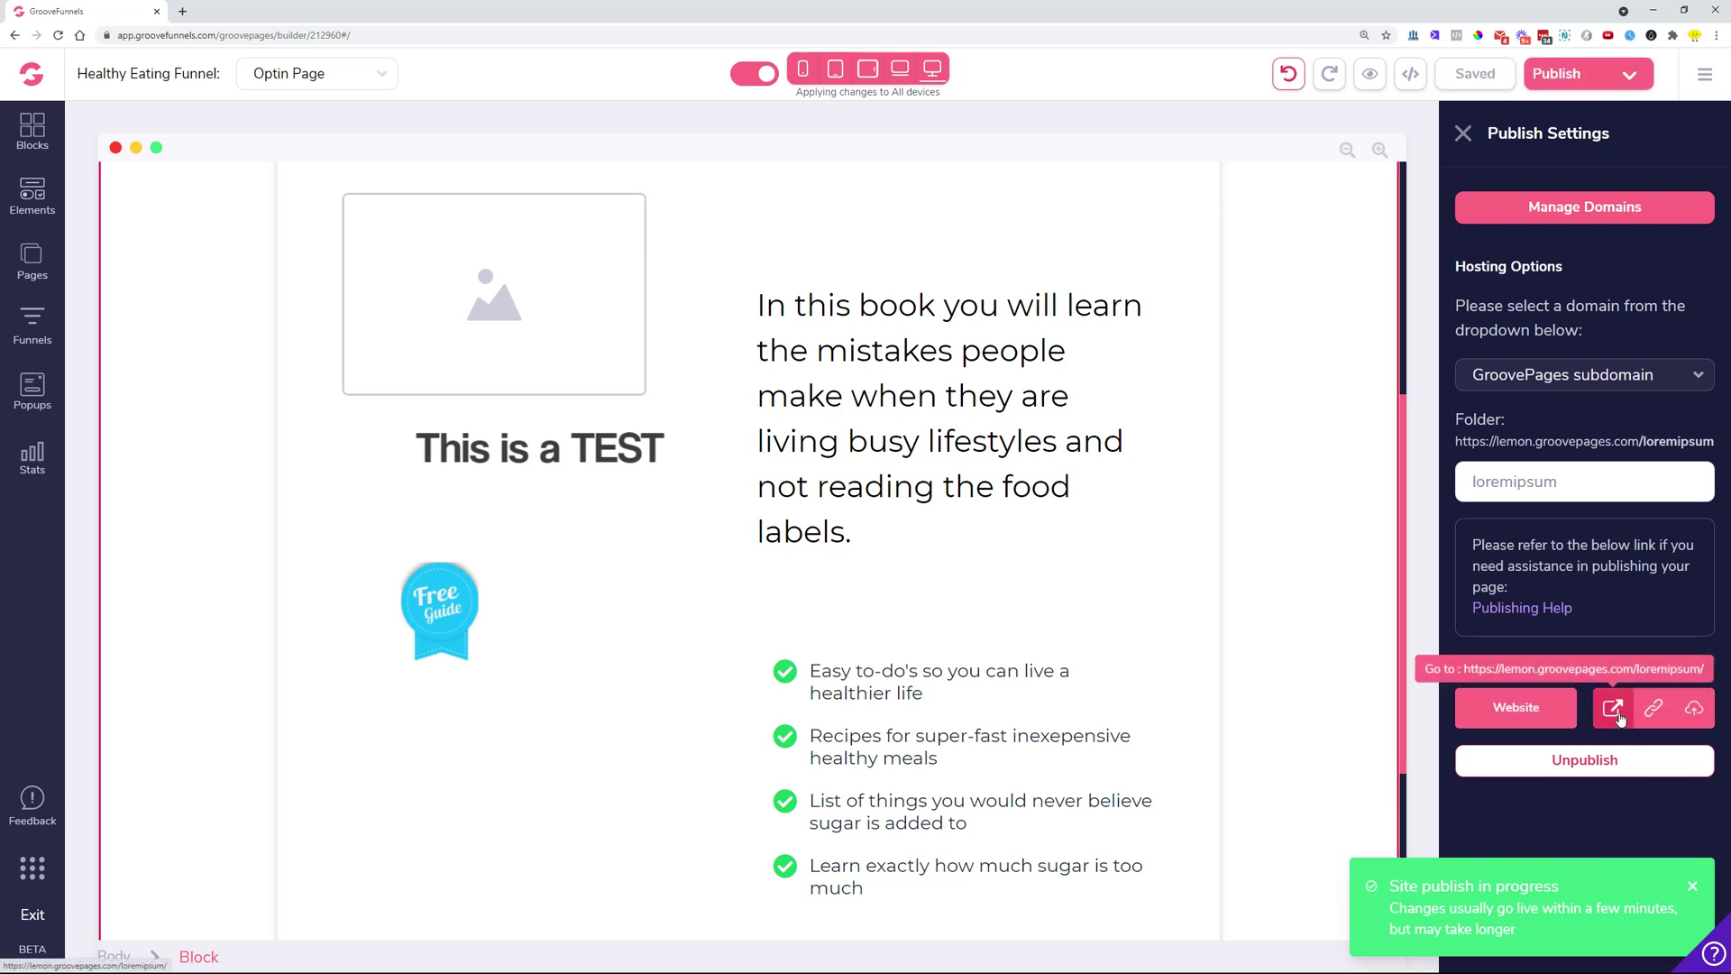
click(1695, 712)
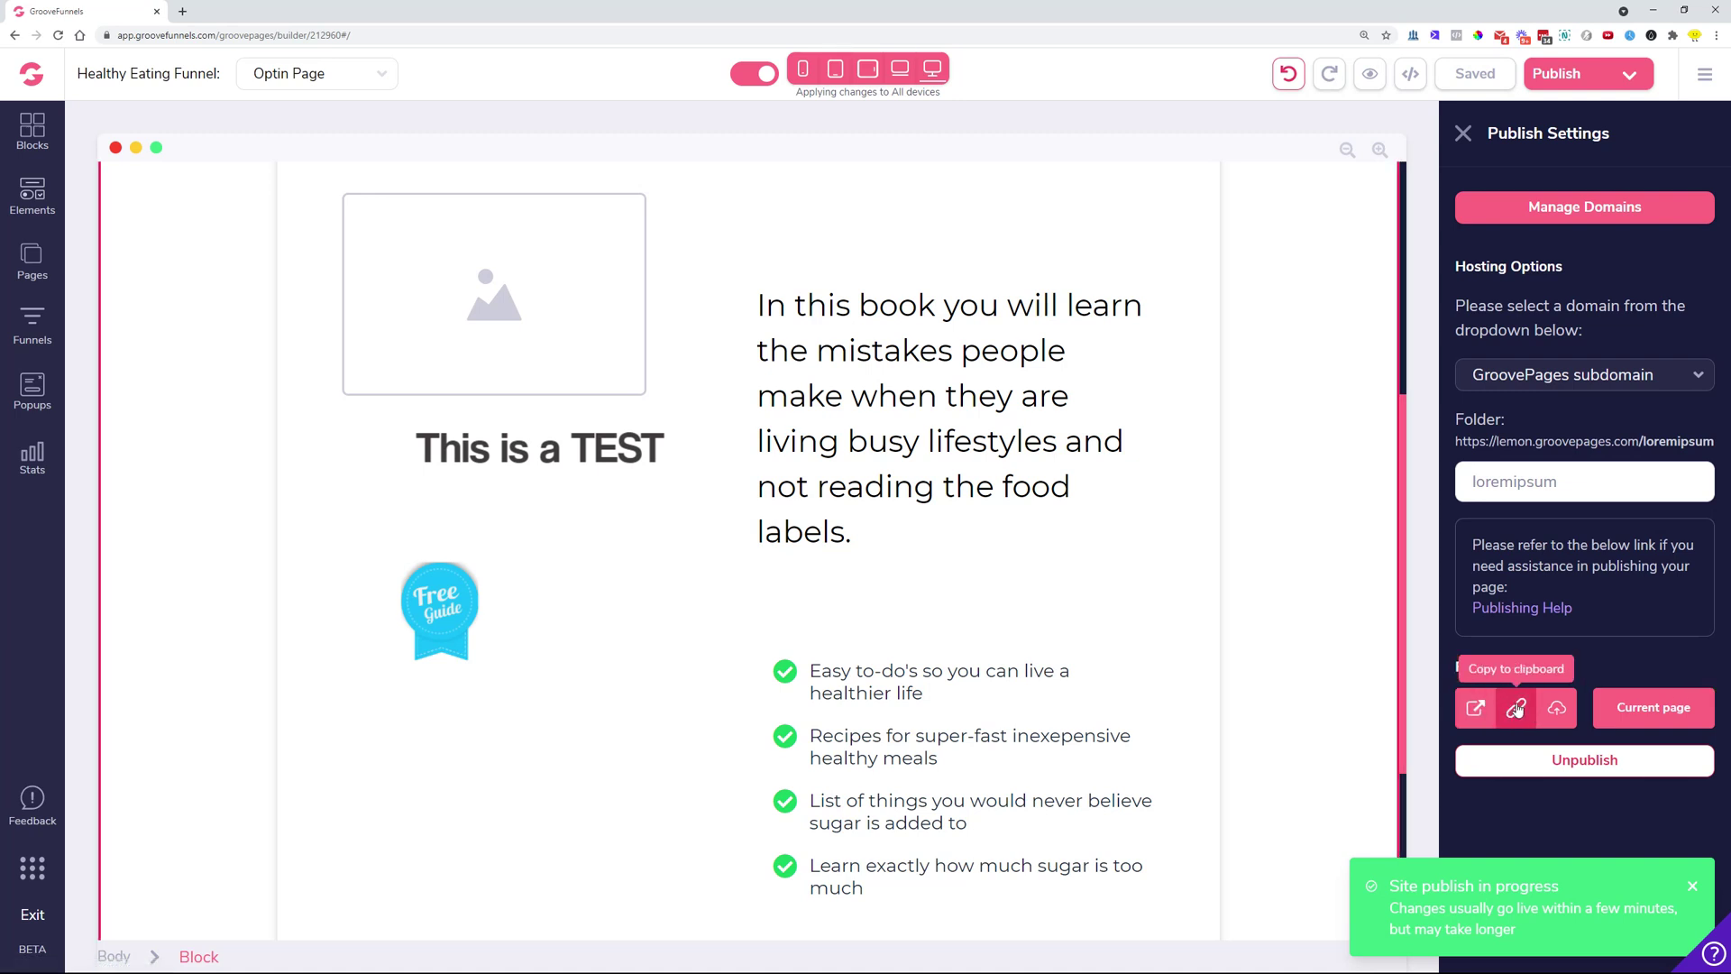
click(1517, 709)
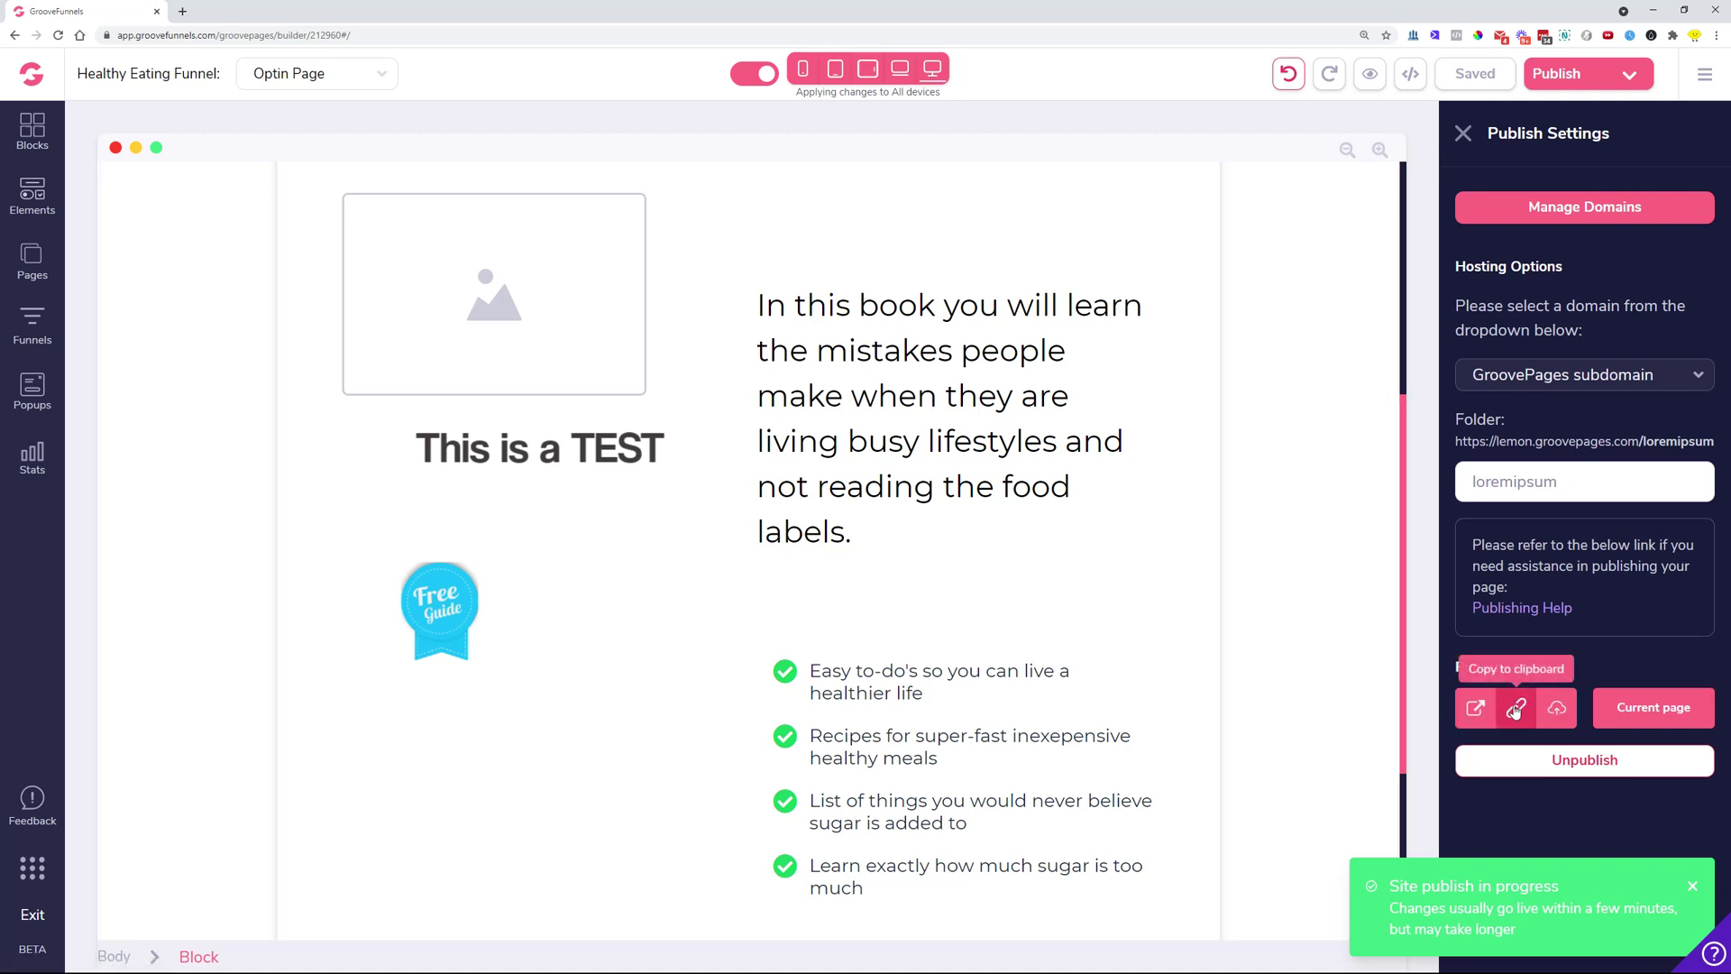
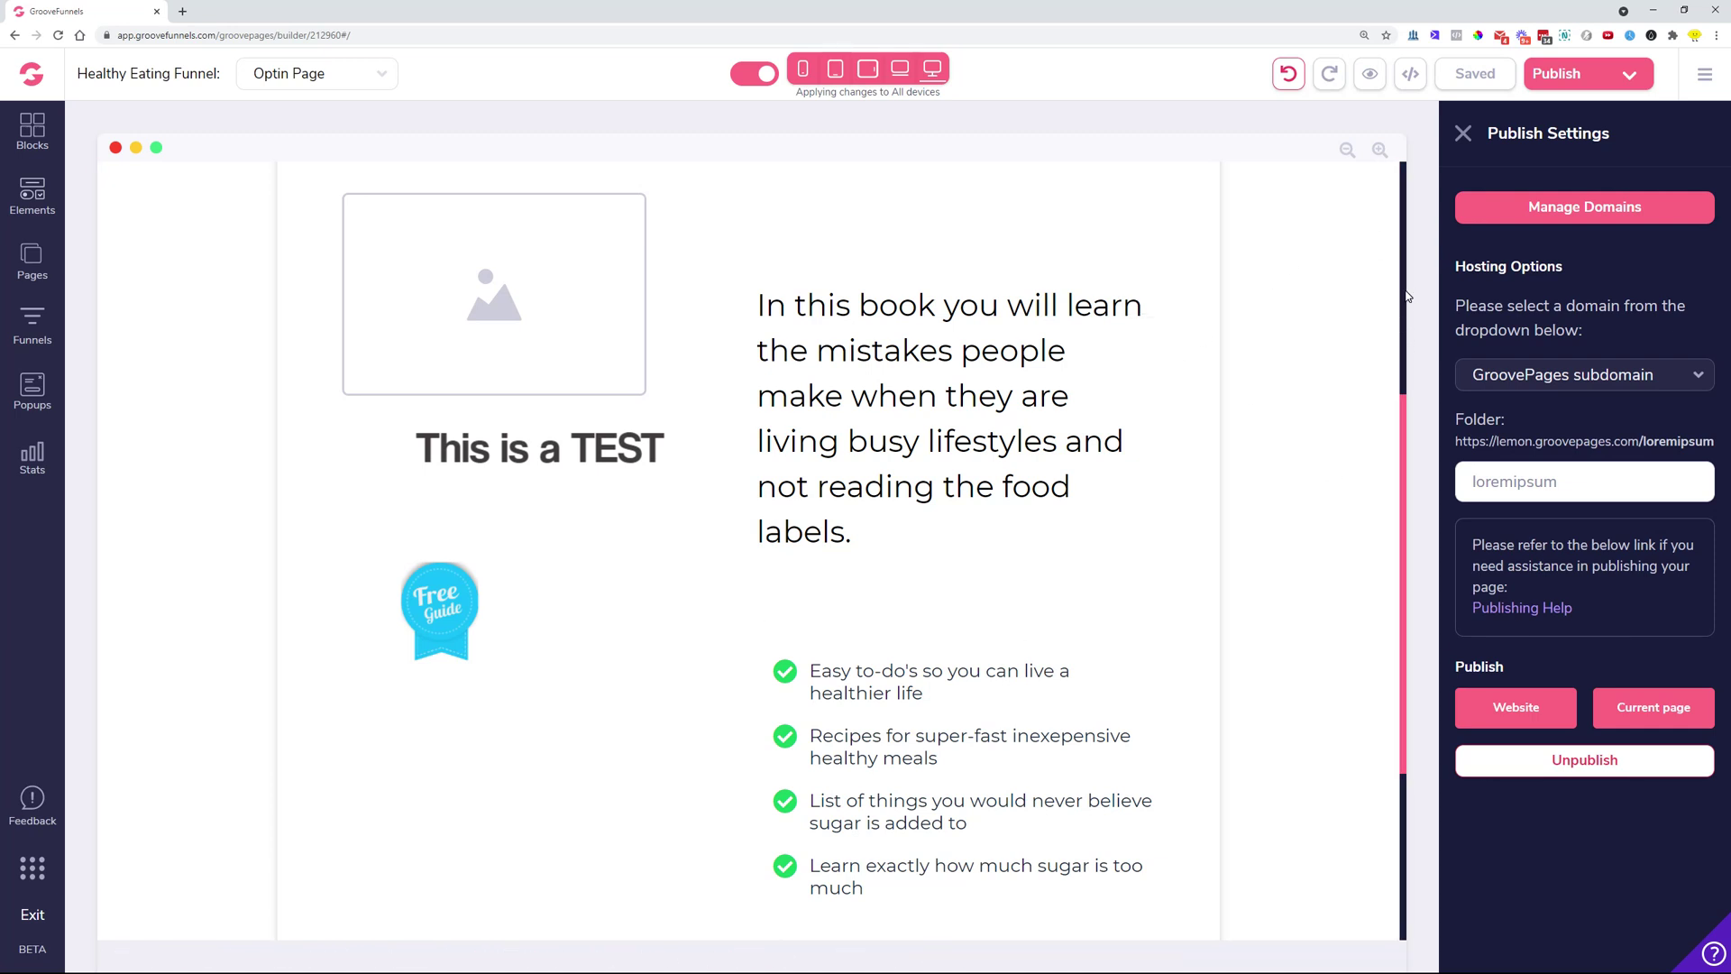
- Open the domain management, edit the DNS records of grooveadvisor.com and start a new record of type TXT
click(1612, 204)
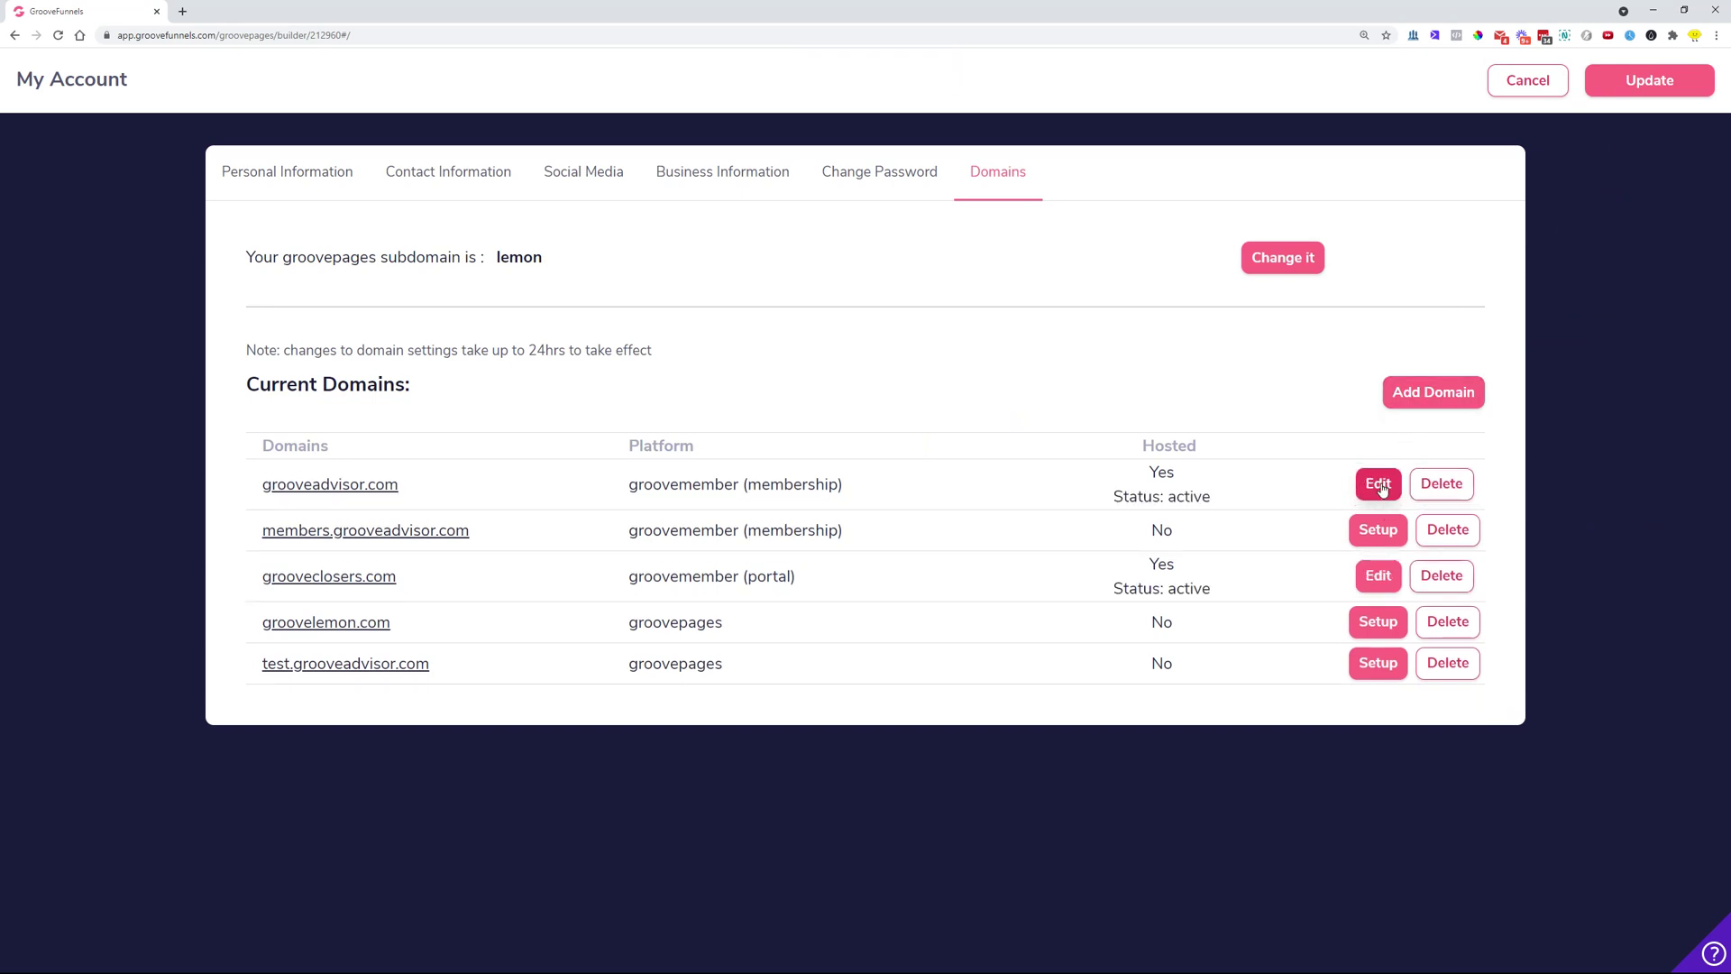
click(1378, 485)
click(1188, 313)
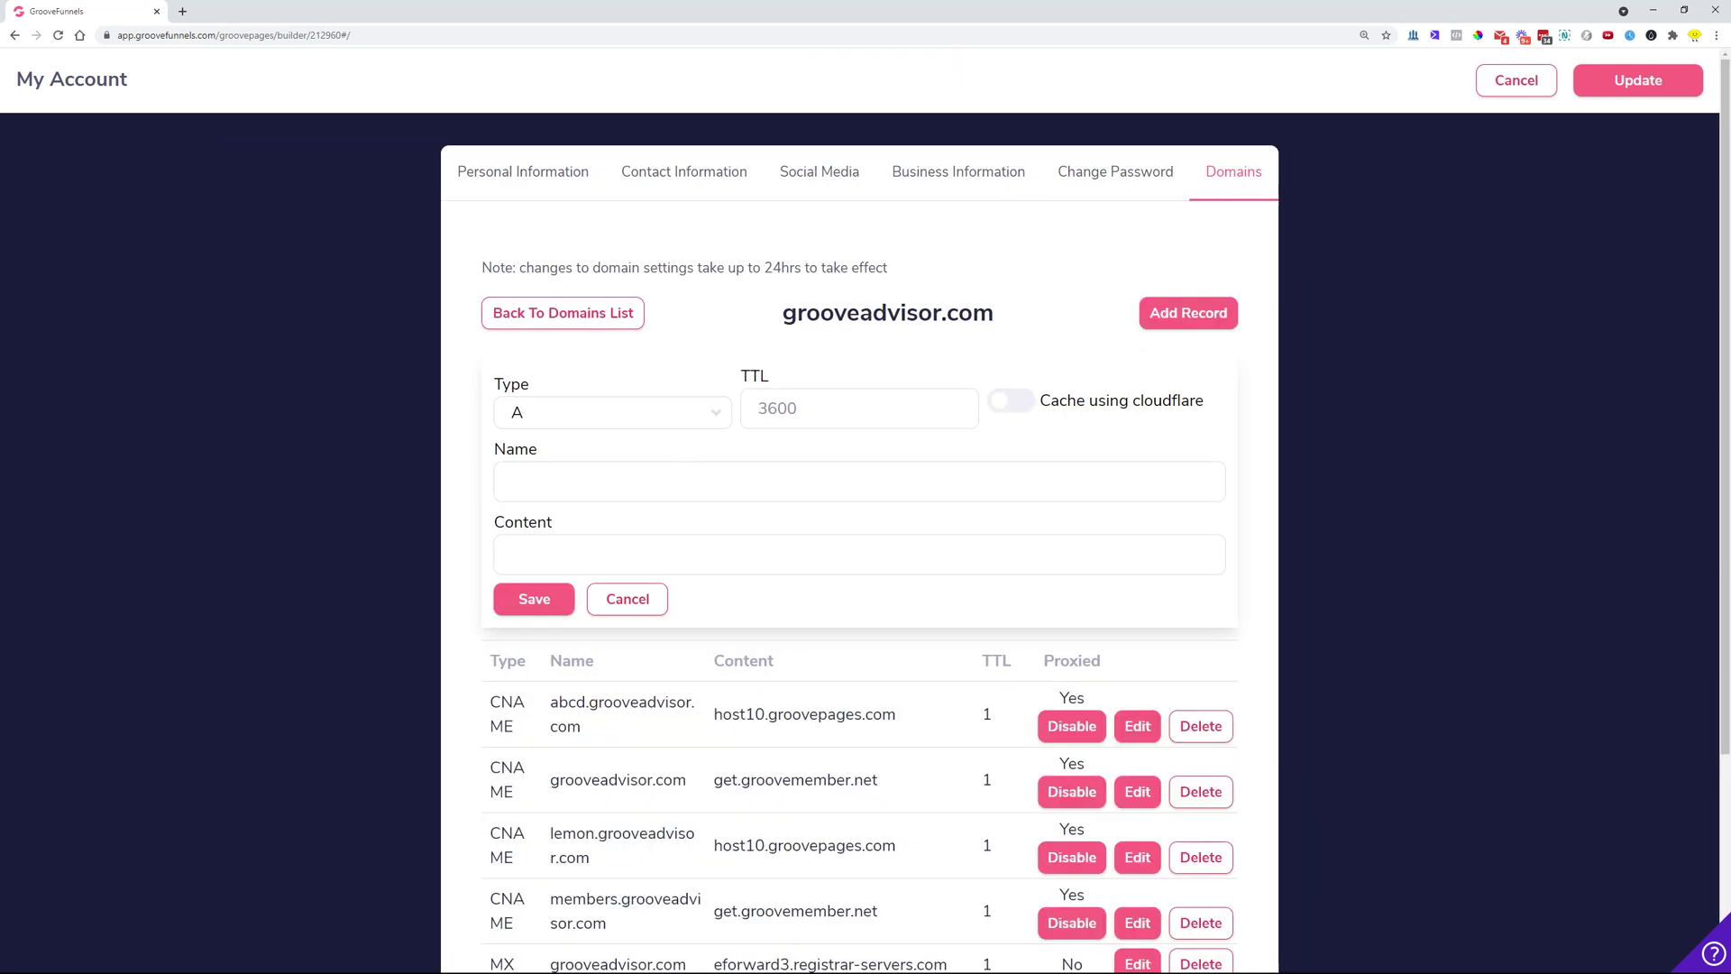
click(587, 425)
scroll(577, 577, down, 1)
click(568, 597)
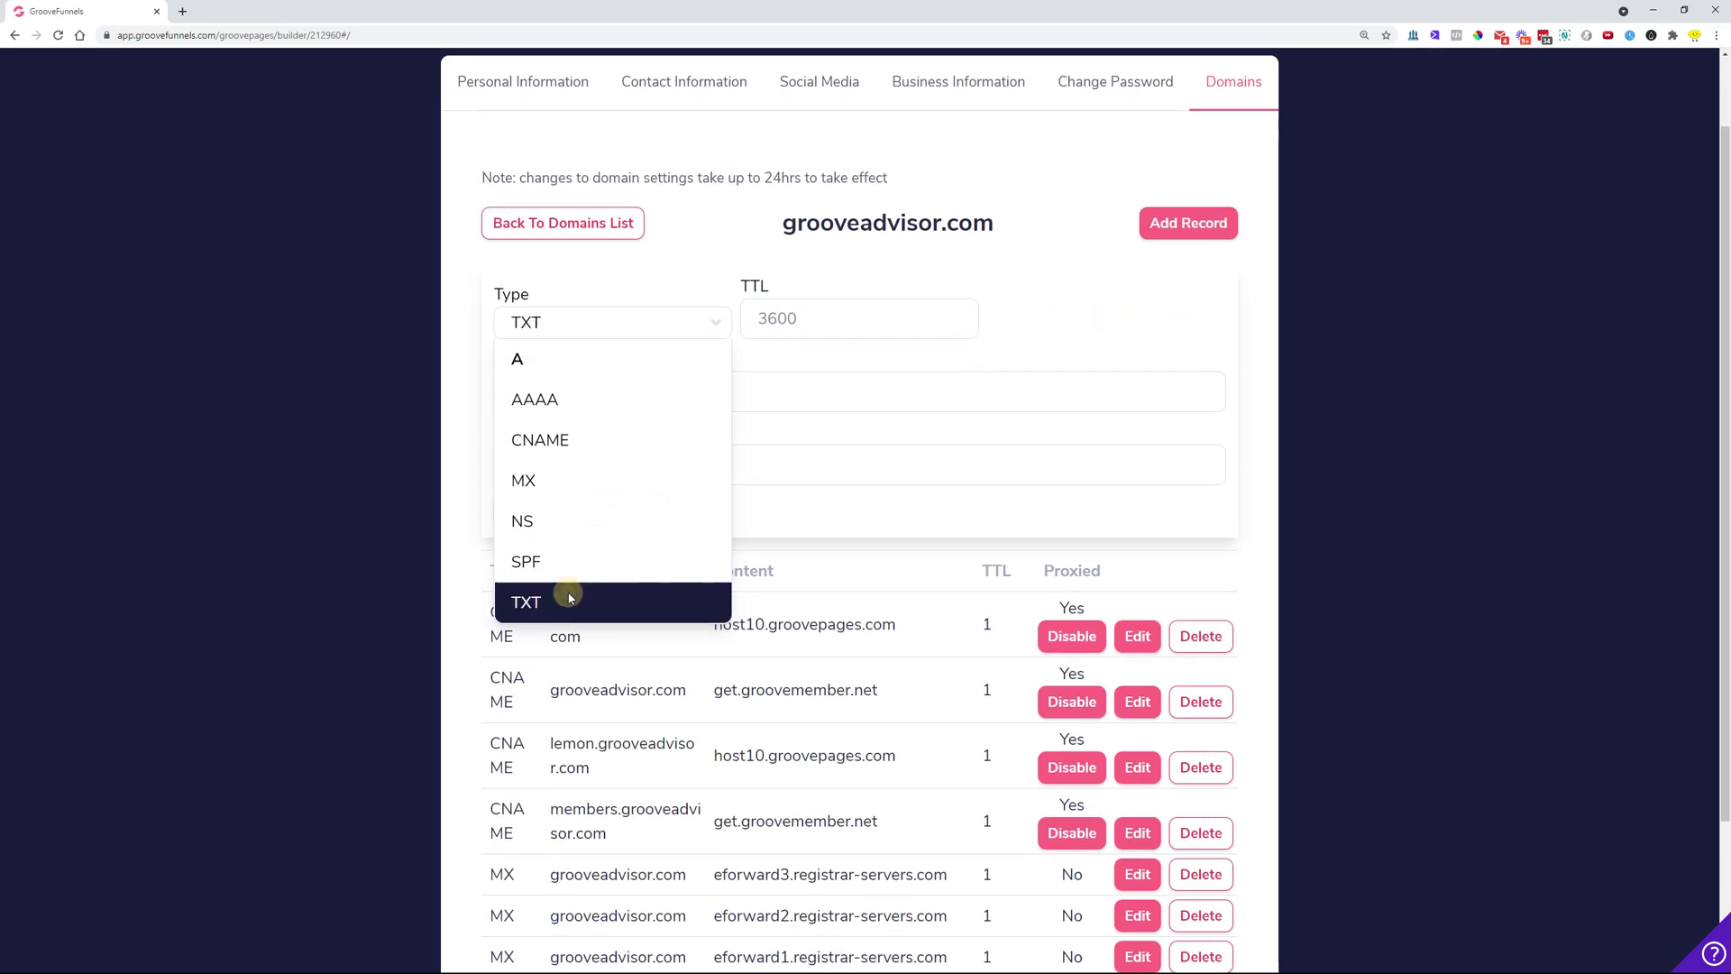
- Fill the content of the new TXT record with a long string of random filler characters
click(626, 464)
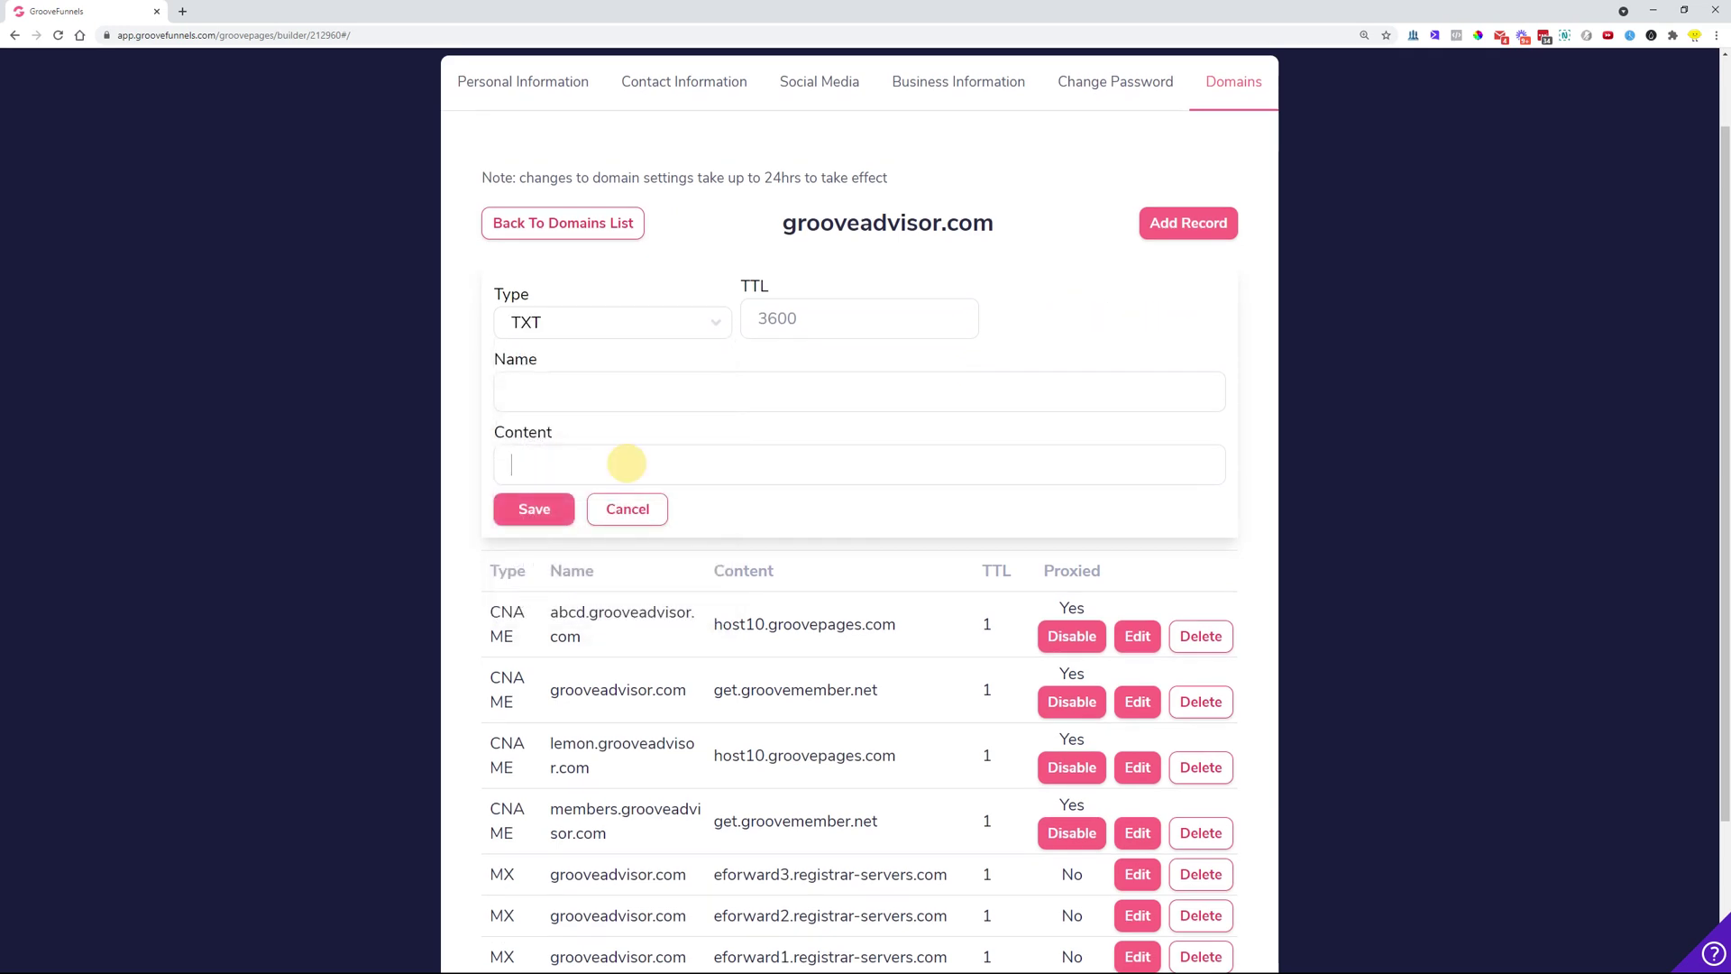
text(hbdlkjbhgčsdigbčsdh)
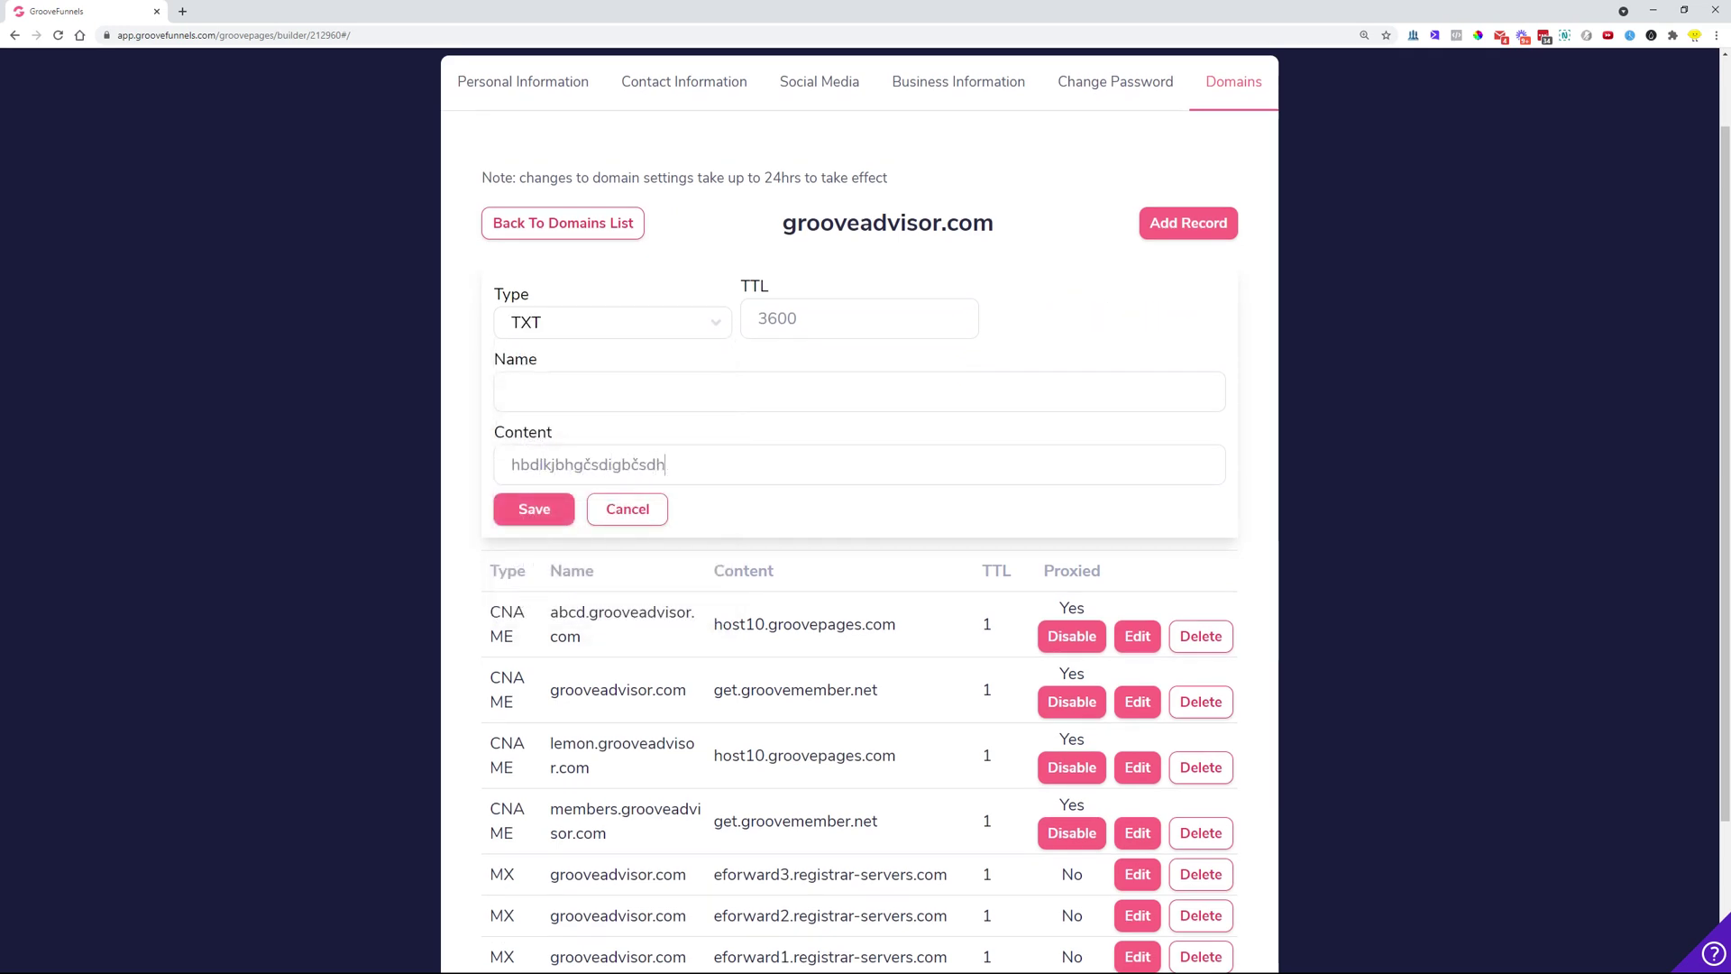
text(gbčdsihgčdsihgbdsčiugbdsčigubdsjhgasztfsdz)
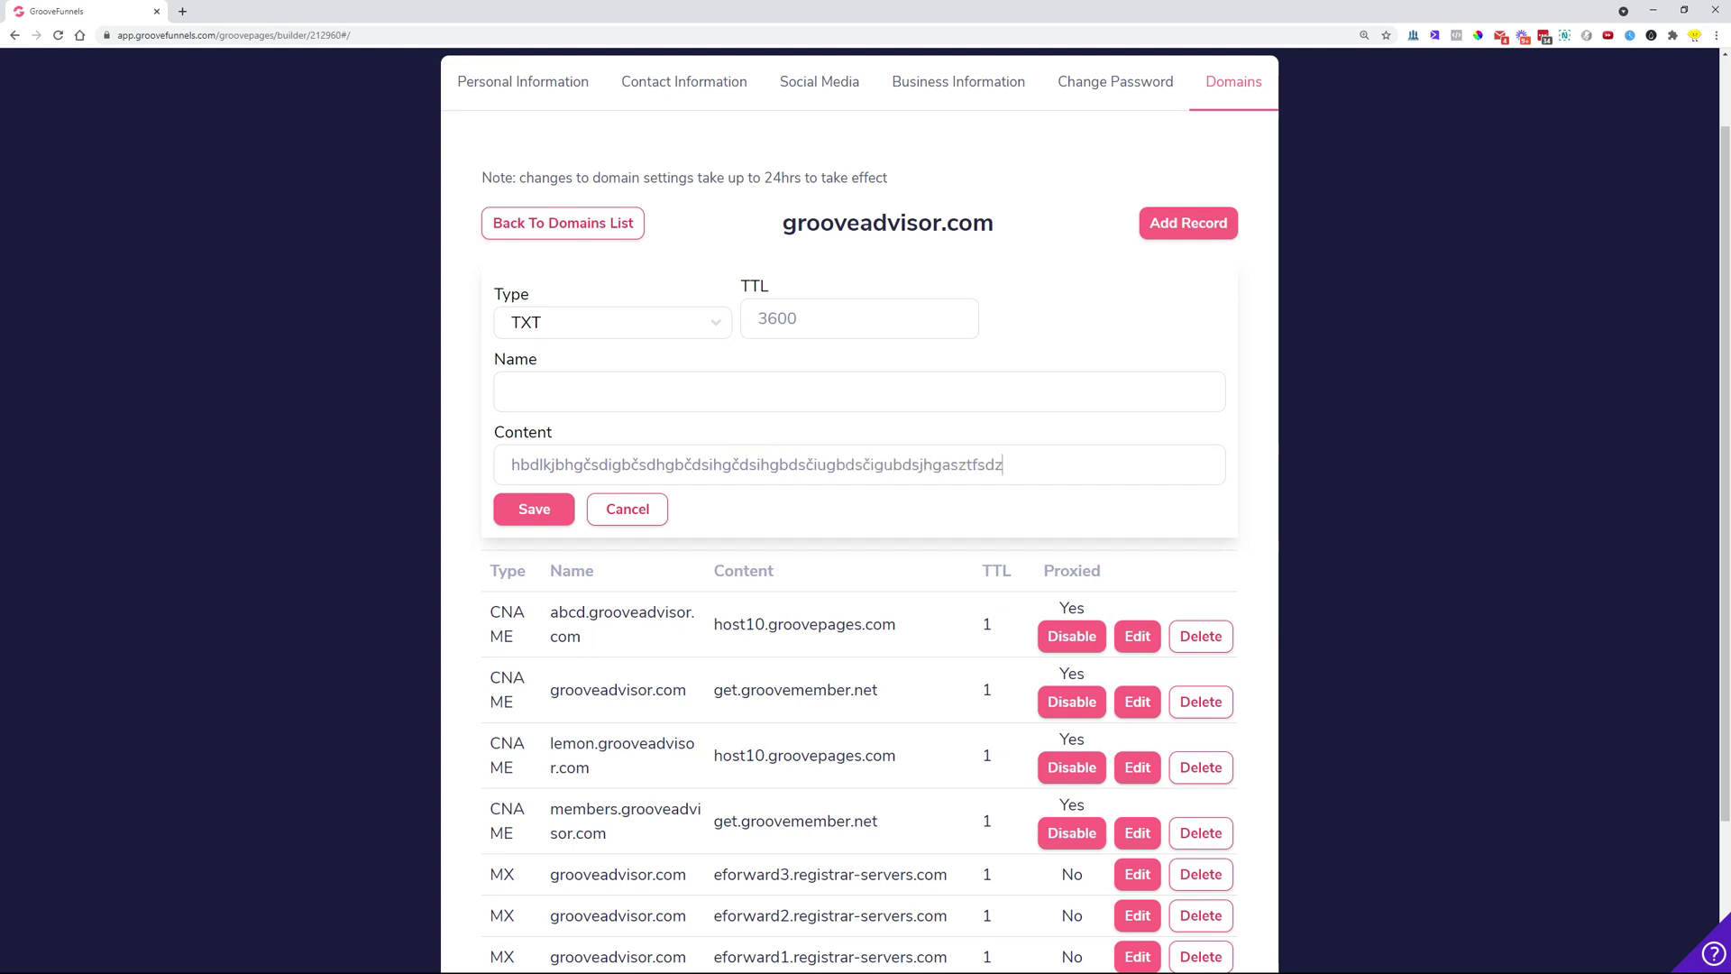
text(tsafdizstafdizsatfdiasztdfasiztdfasiztdaszitfdasz)
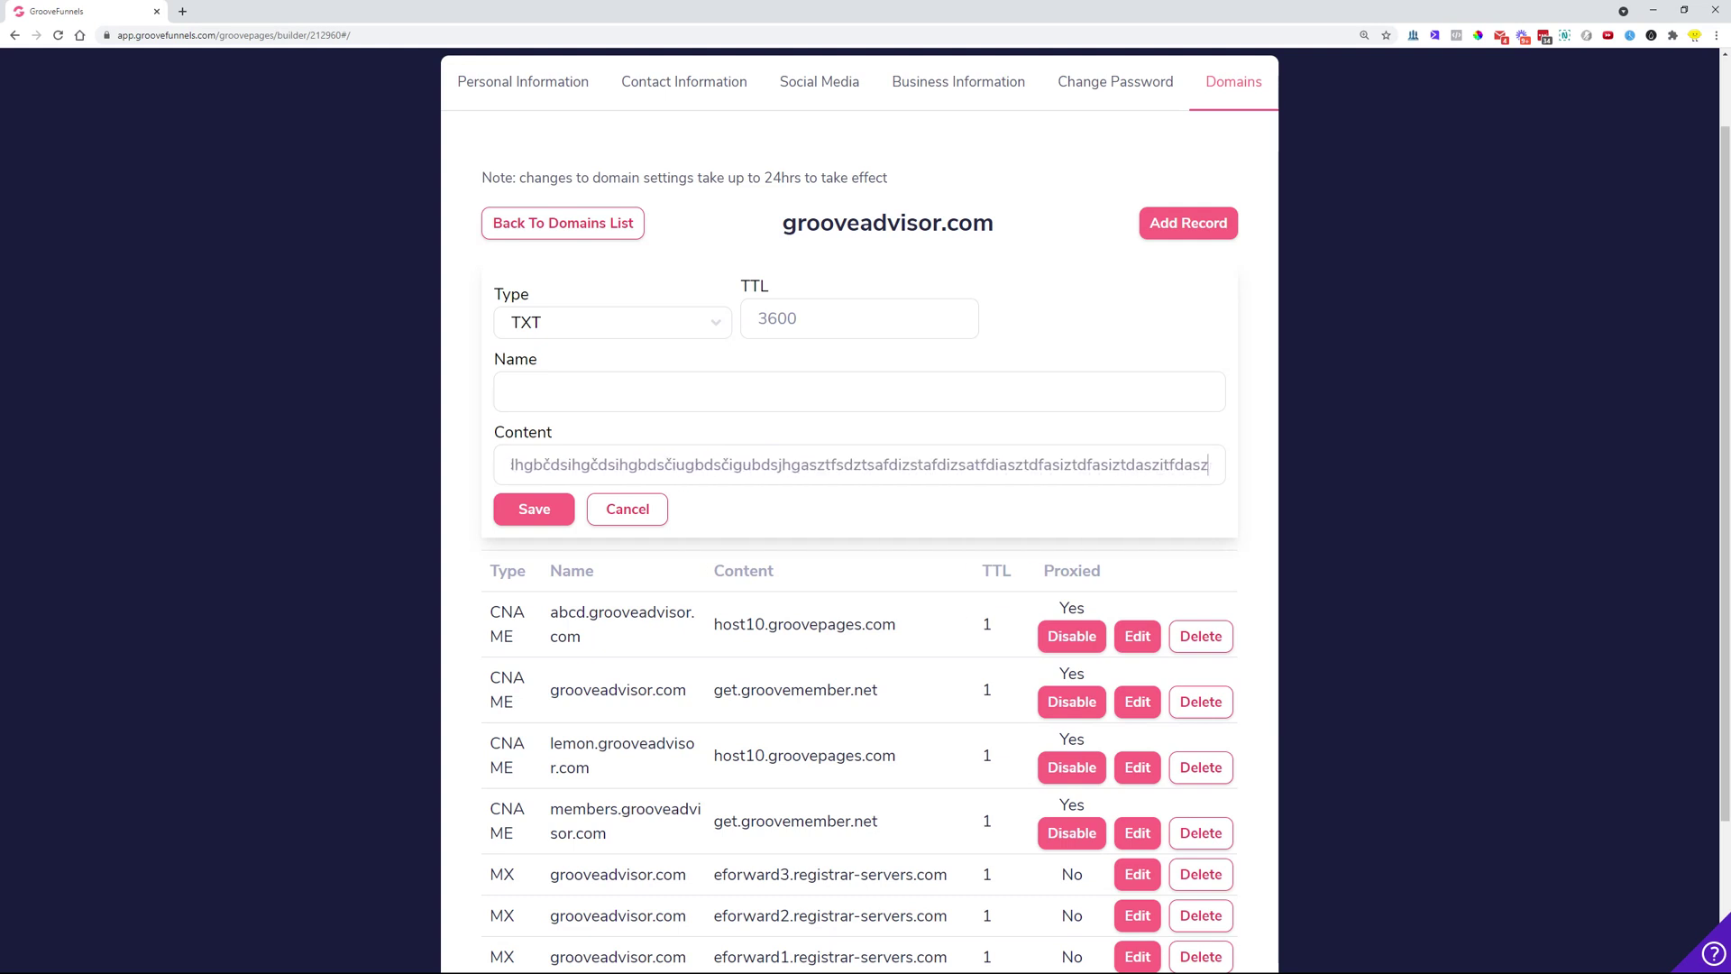
text(tdfasztdfasizdtfasidztafidztasfiazstfdasiztdasitzfdas)
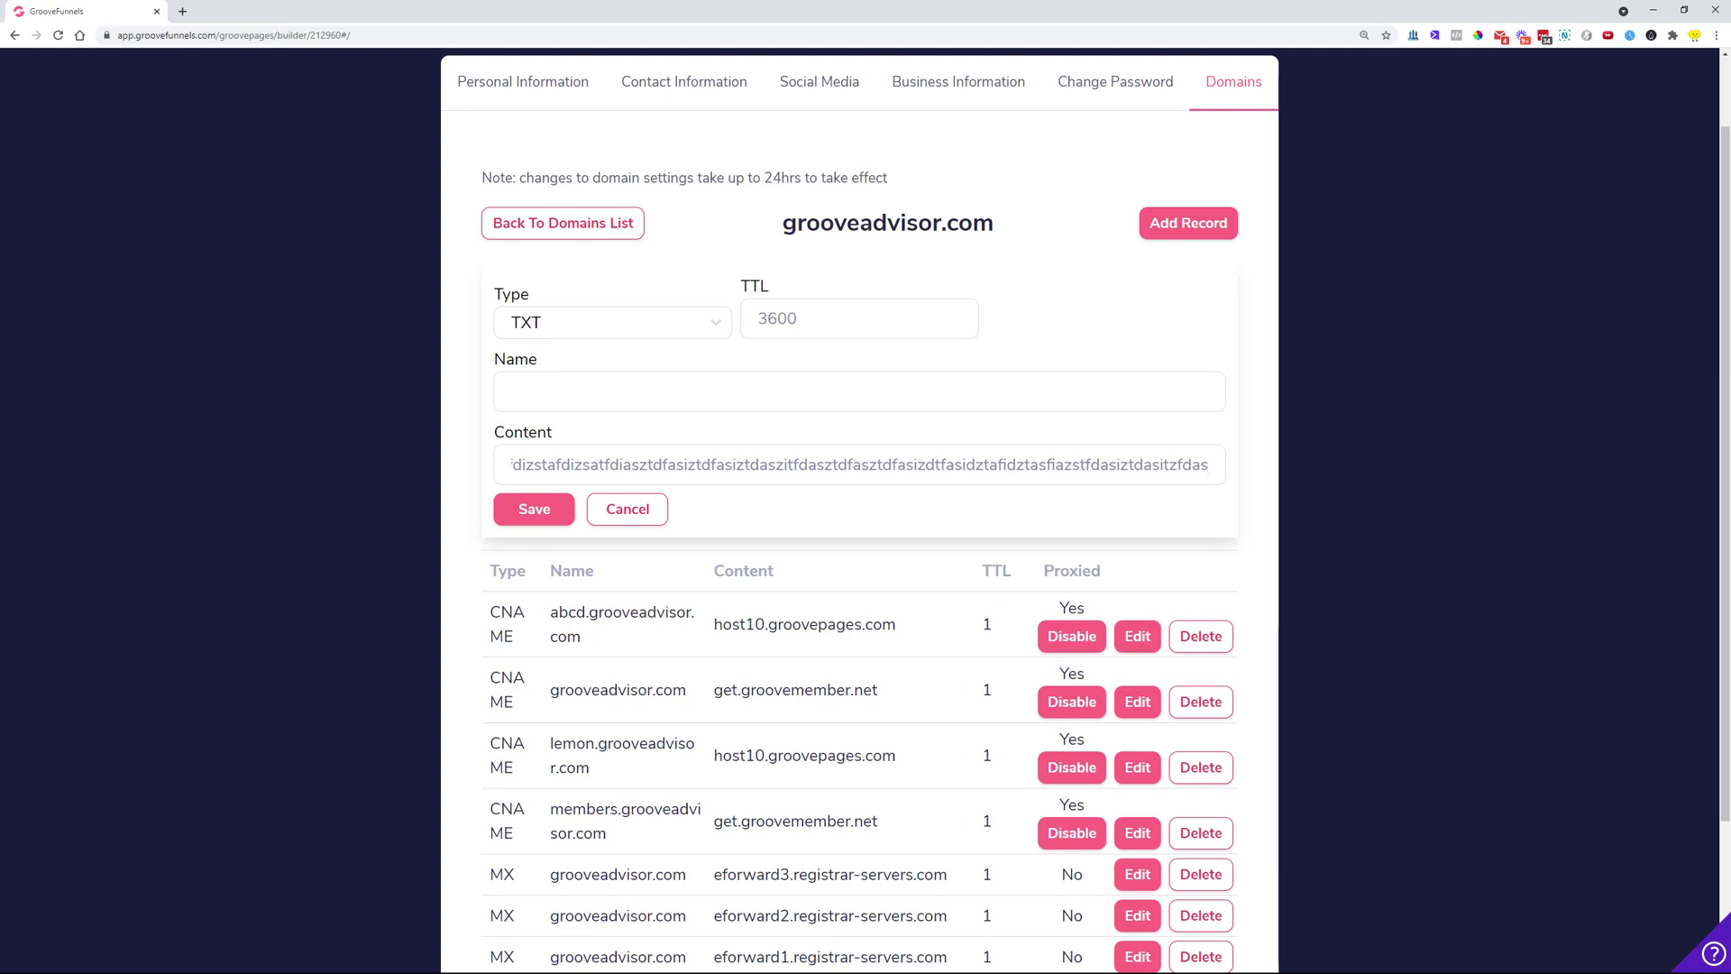
- Fill the TXT record's name with random characters, try to save the record, and leave the domain settings for the page editor
click(598, 389)
text(trxdikzrfxikzdfxjtdxjtdxjtdtrxdzrxikzrikzrxikzrxizrkxjfxjtr)
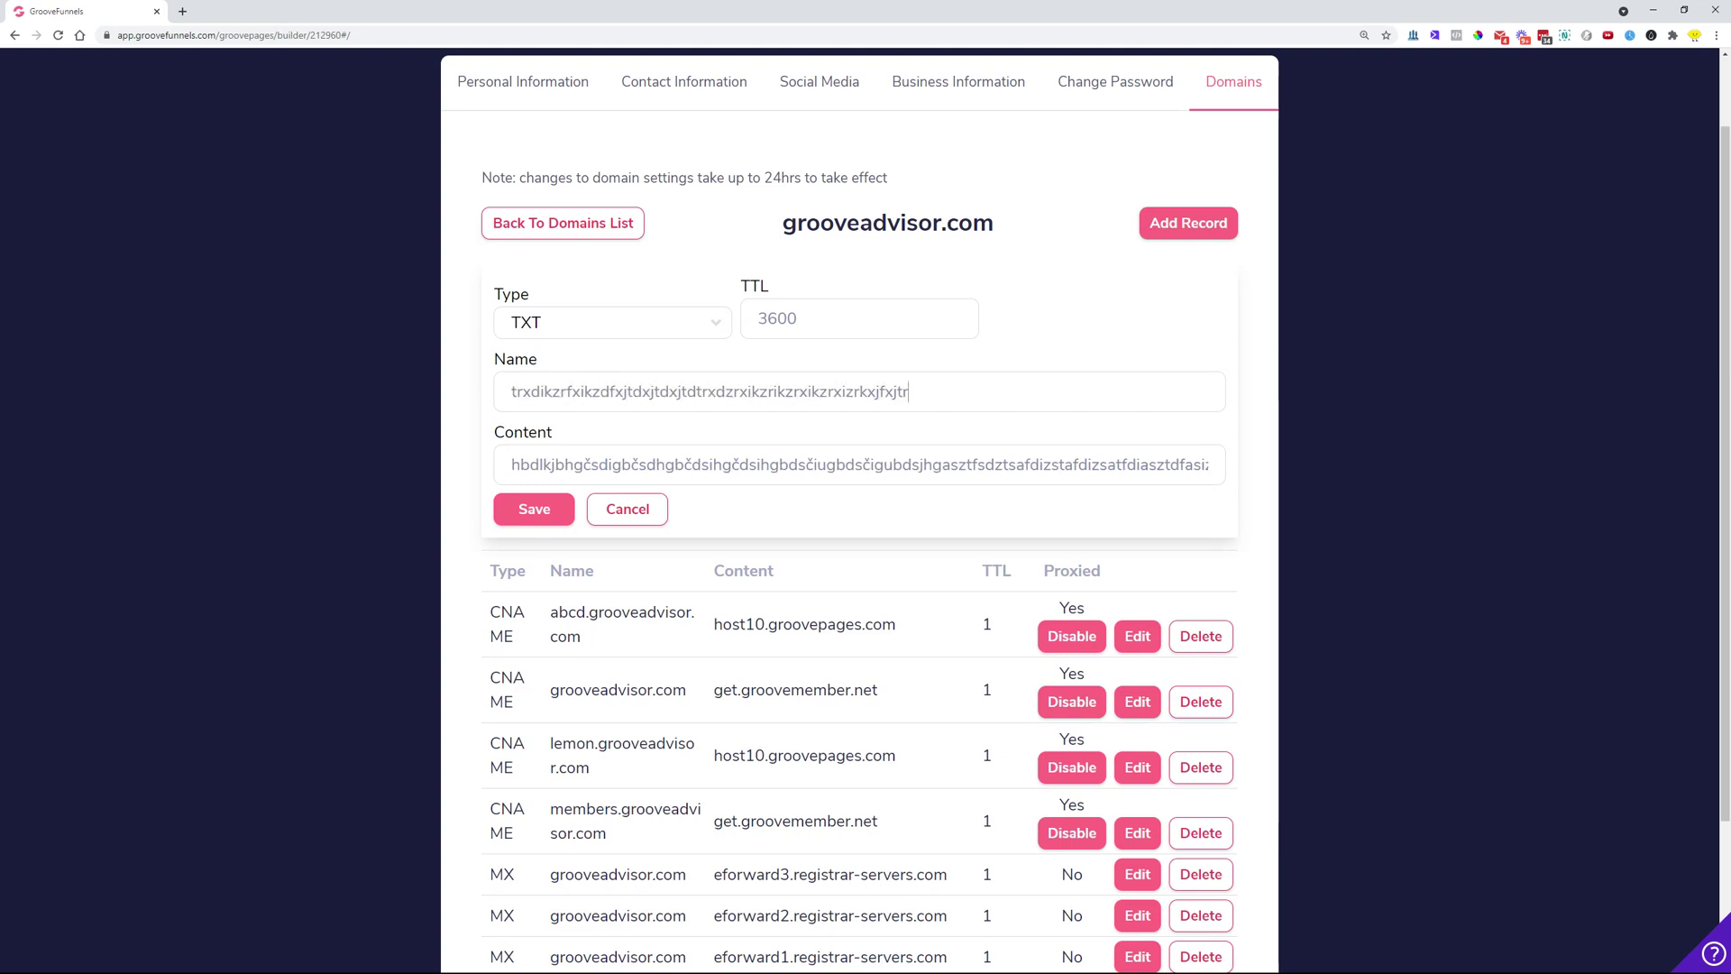
text(xizrxjgfxjzrxikzrfgdjxtrex)
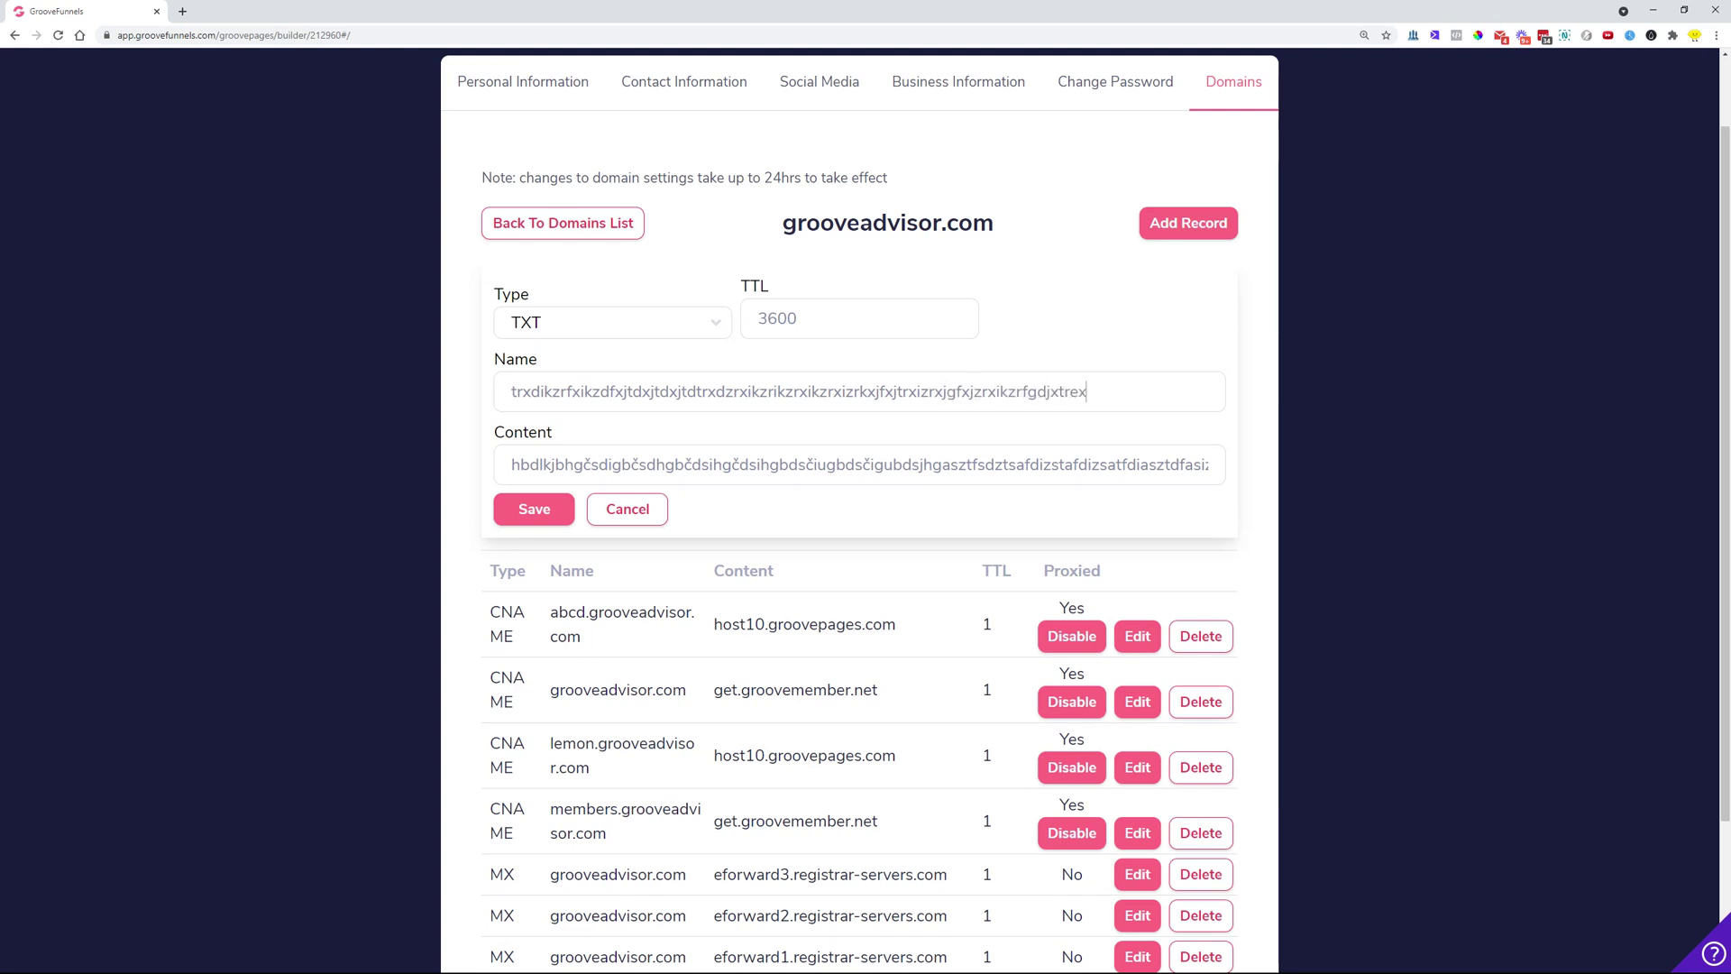
text(izrxgfxjrxizrjjgdxjgfdxzrrzfx)
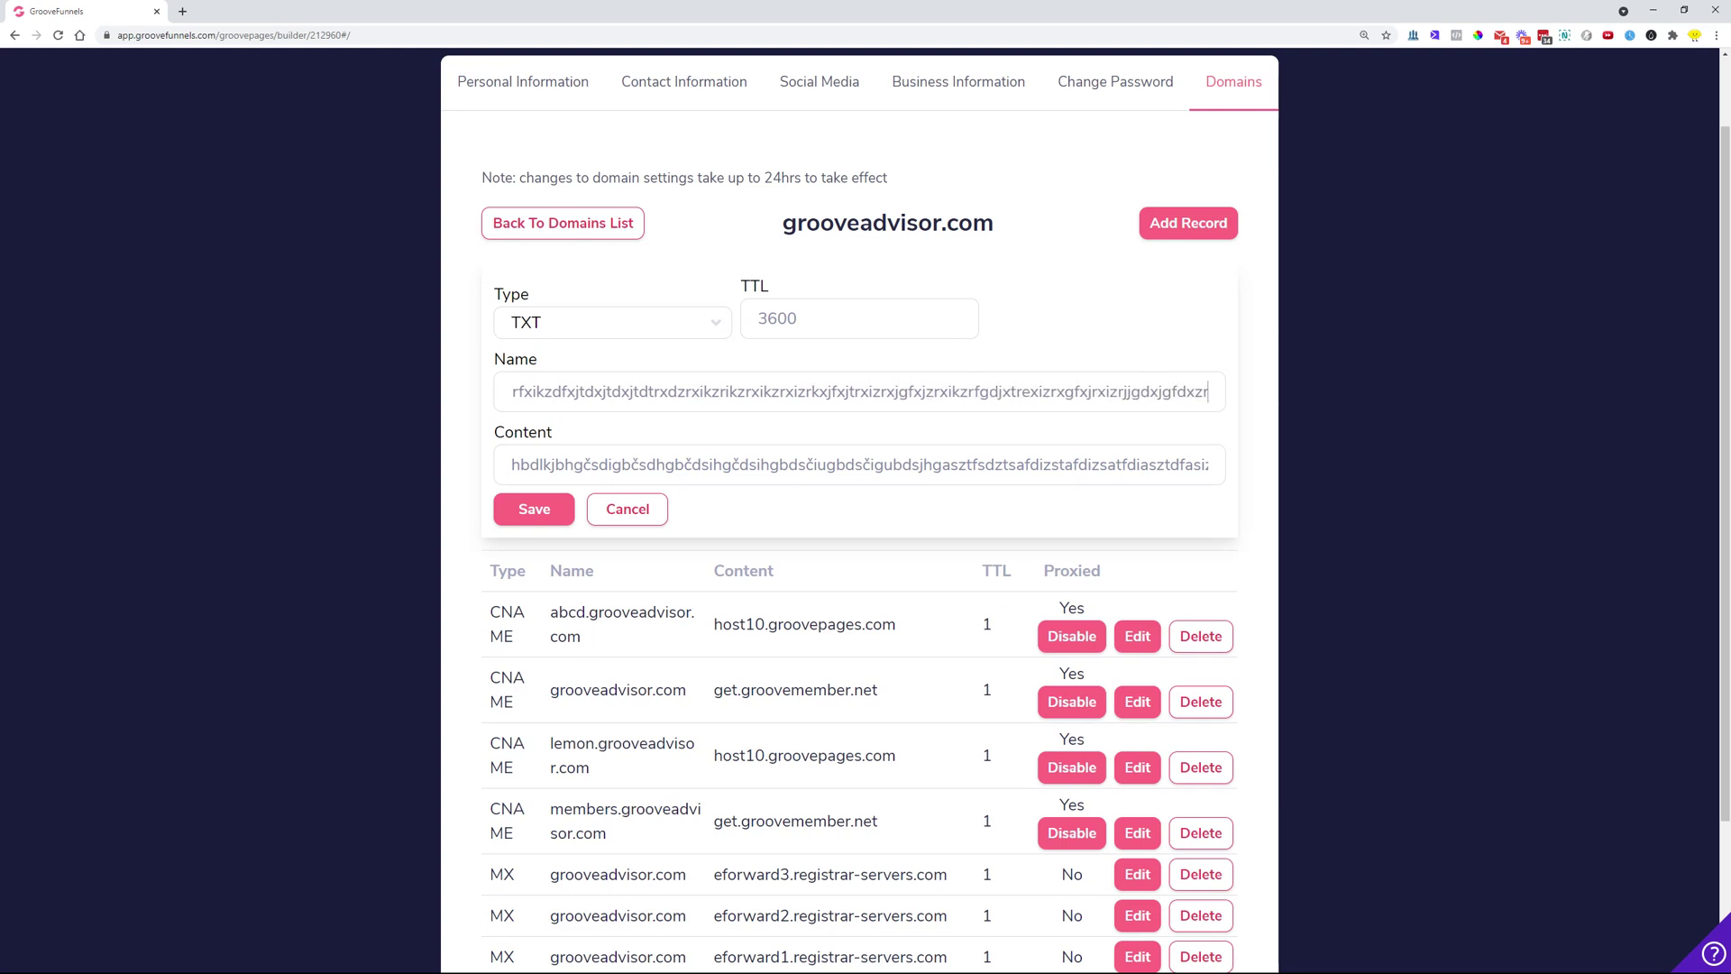
click(533, 512)
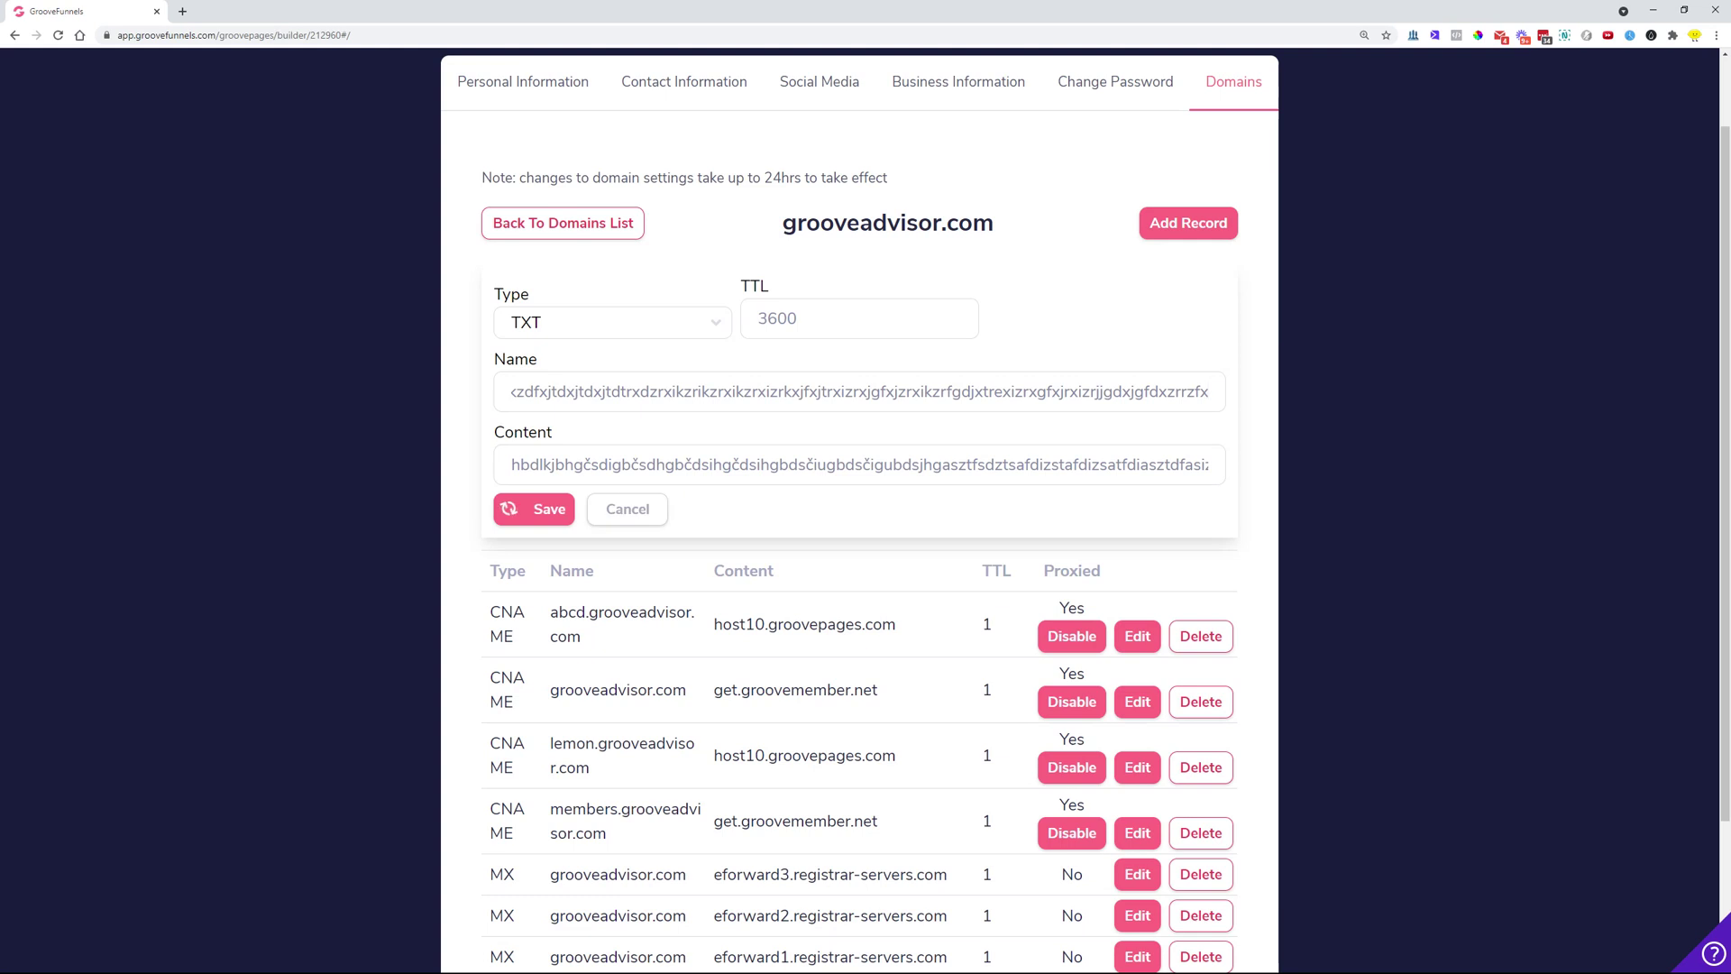
click(624, 509)
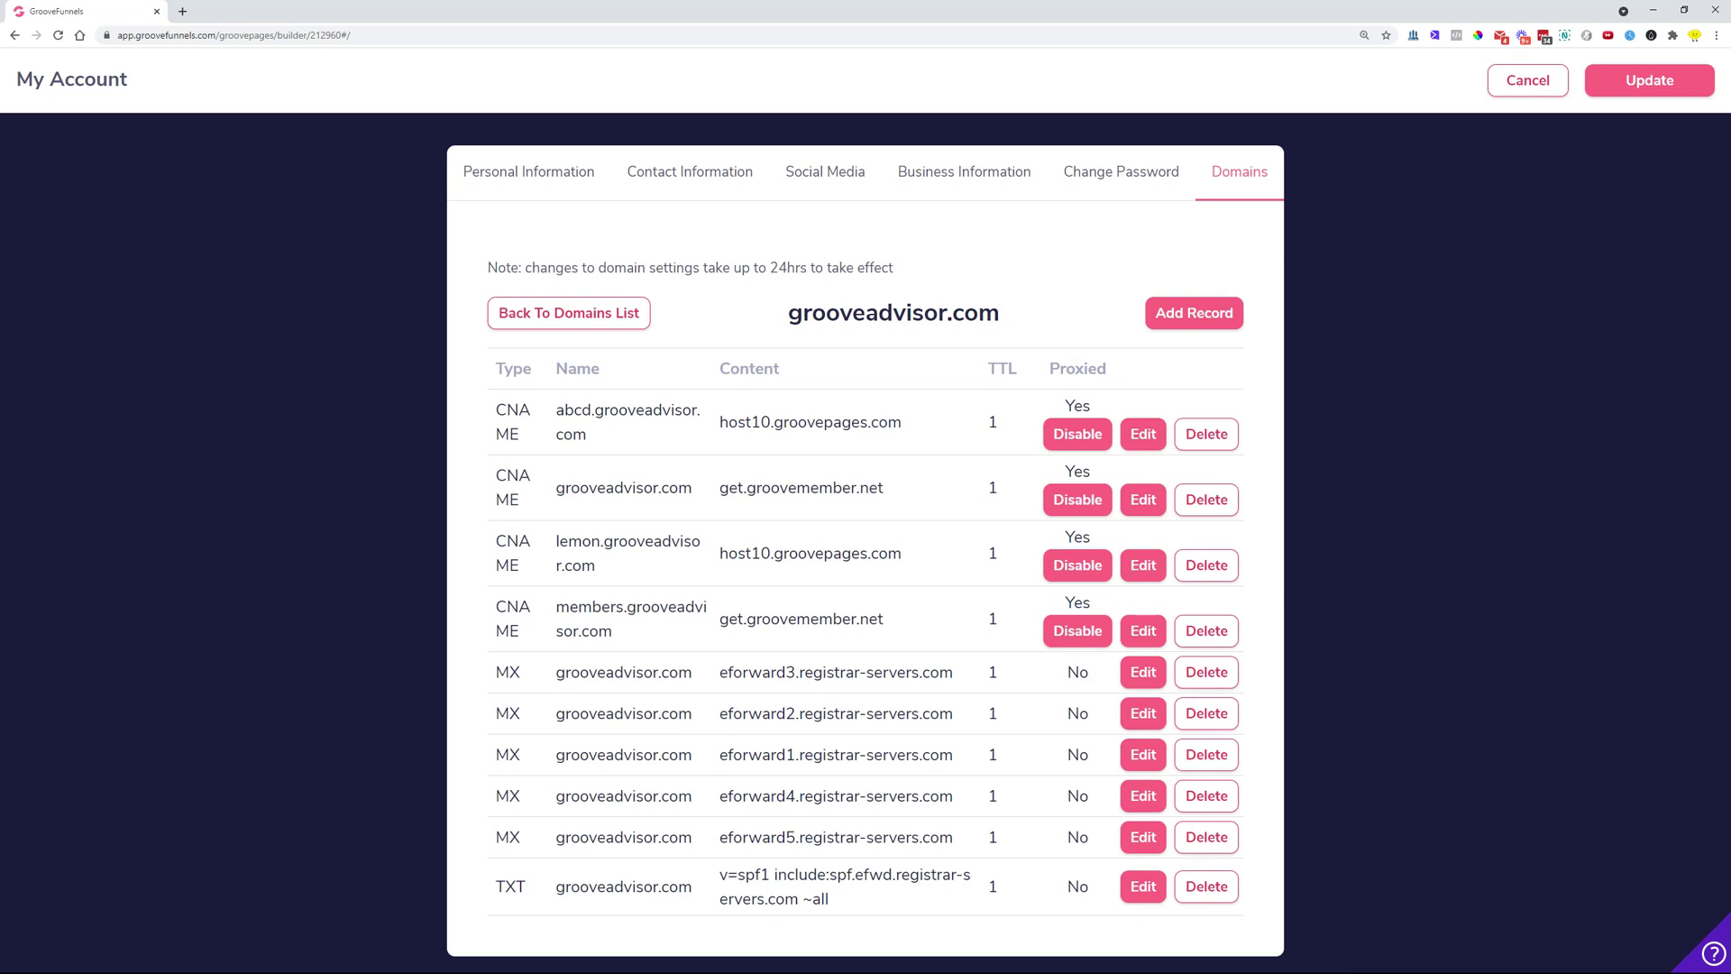
click(1527, 83)
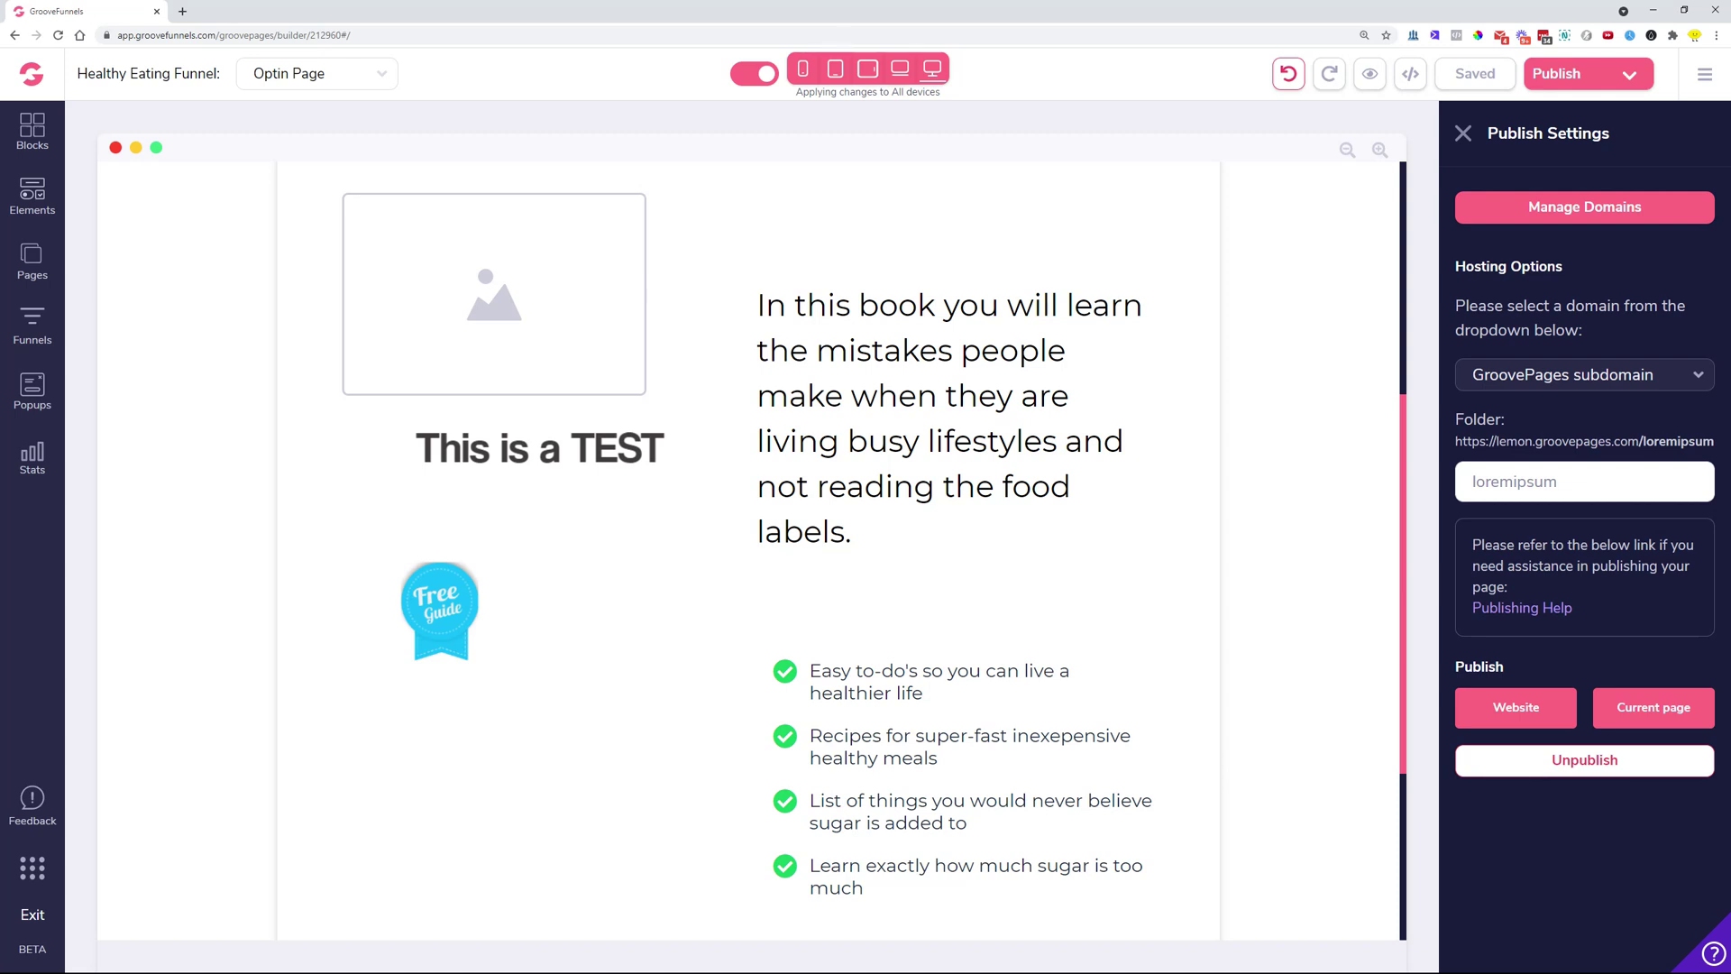
- Try out an empty container with its layout options above the image placeholder, and delete it
click(25, 202)
scroll(210, 450, down, 3)
drag(126, 320, 987, 279)
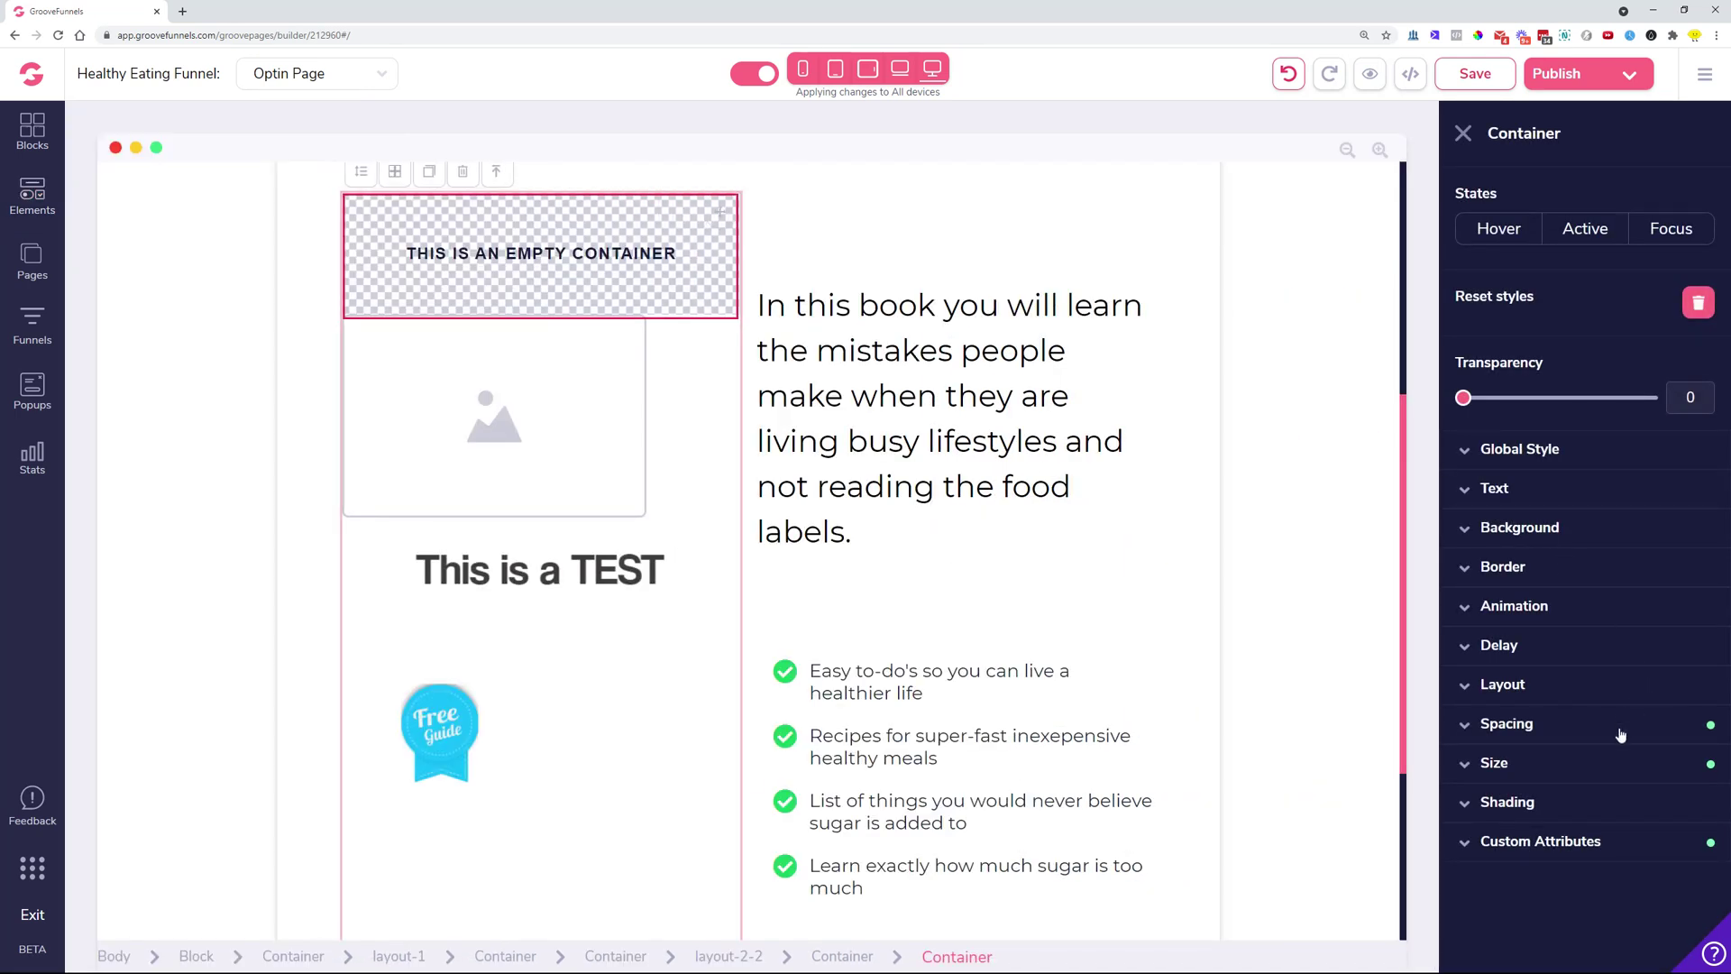
click(1590, 694)
scroll(1623, 722, down, 1)
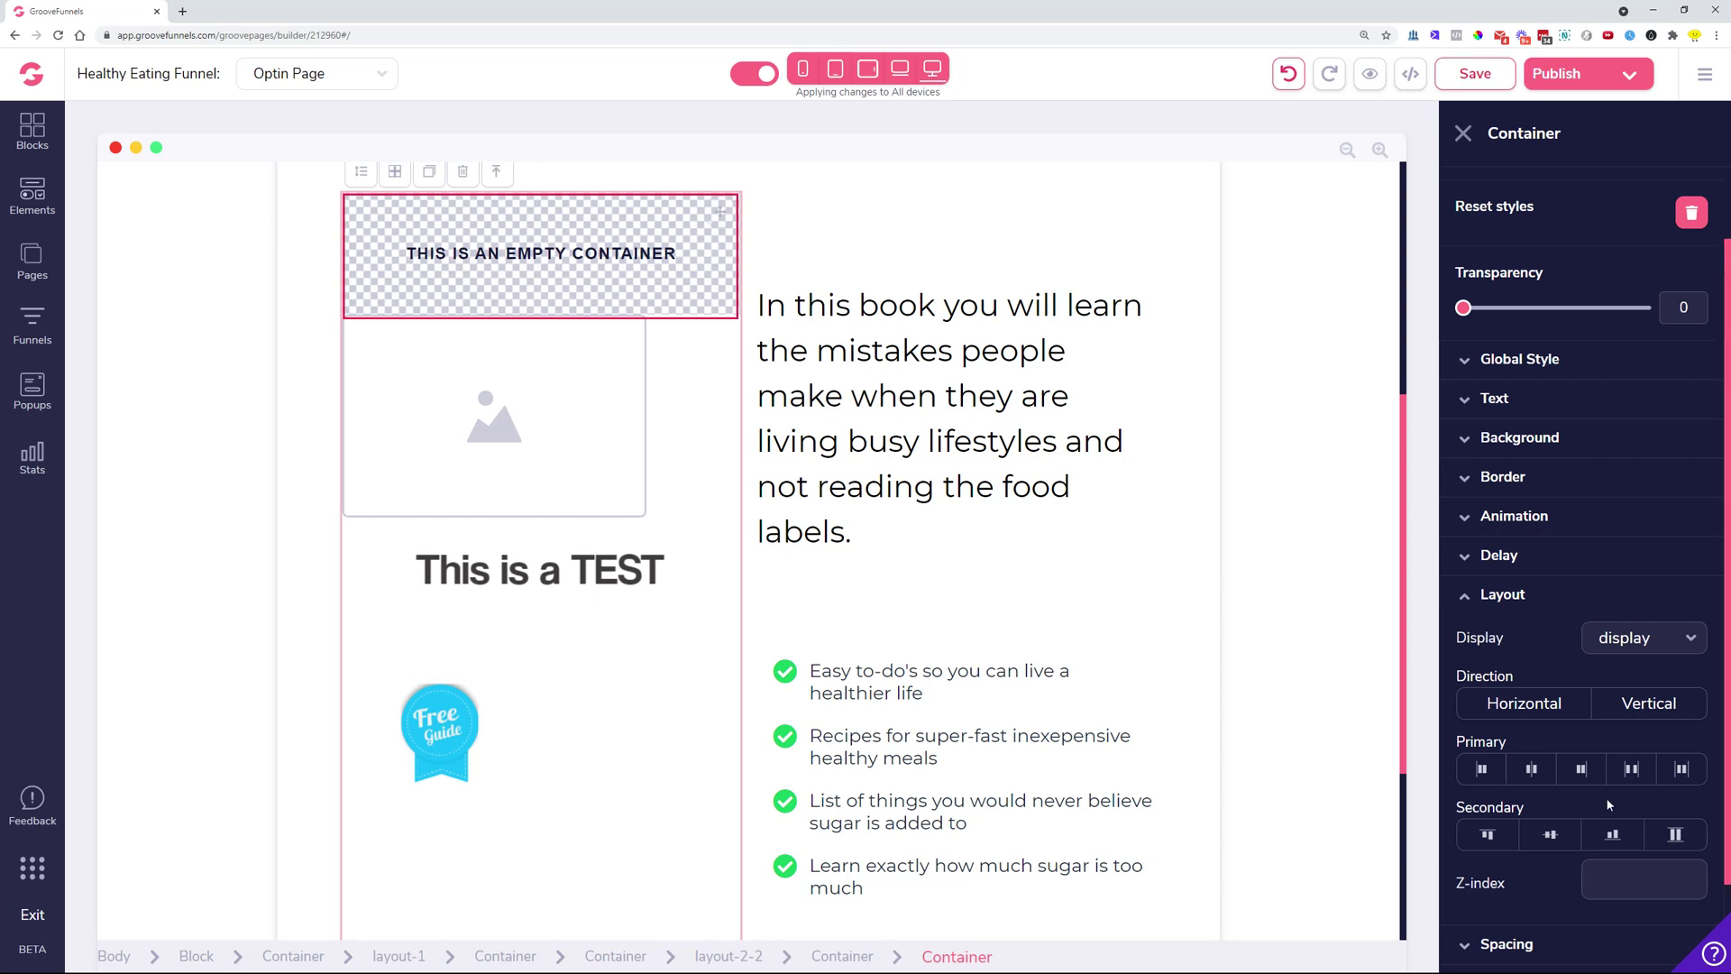
click(462, 172)
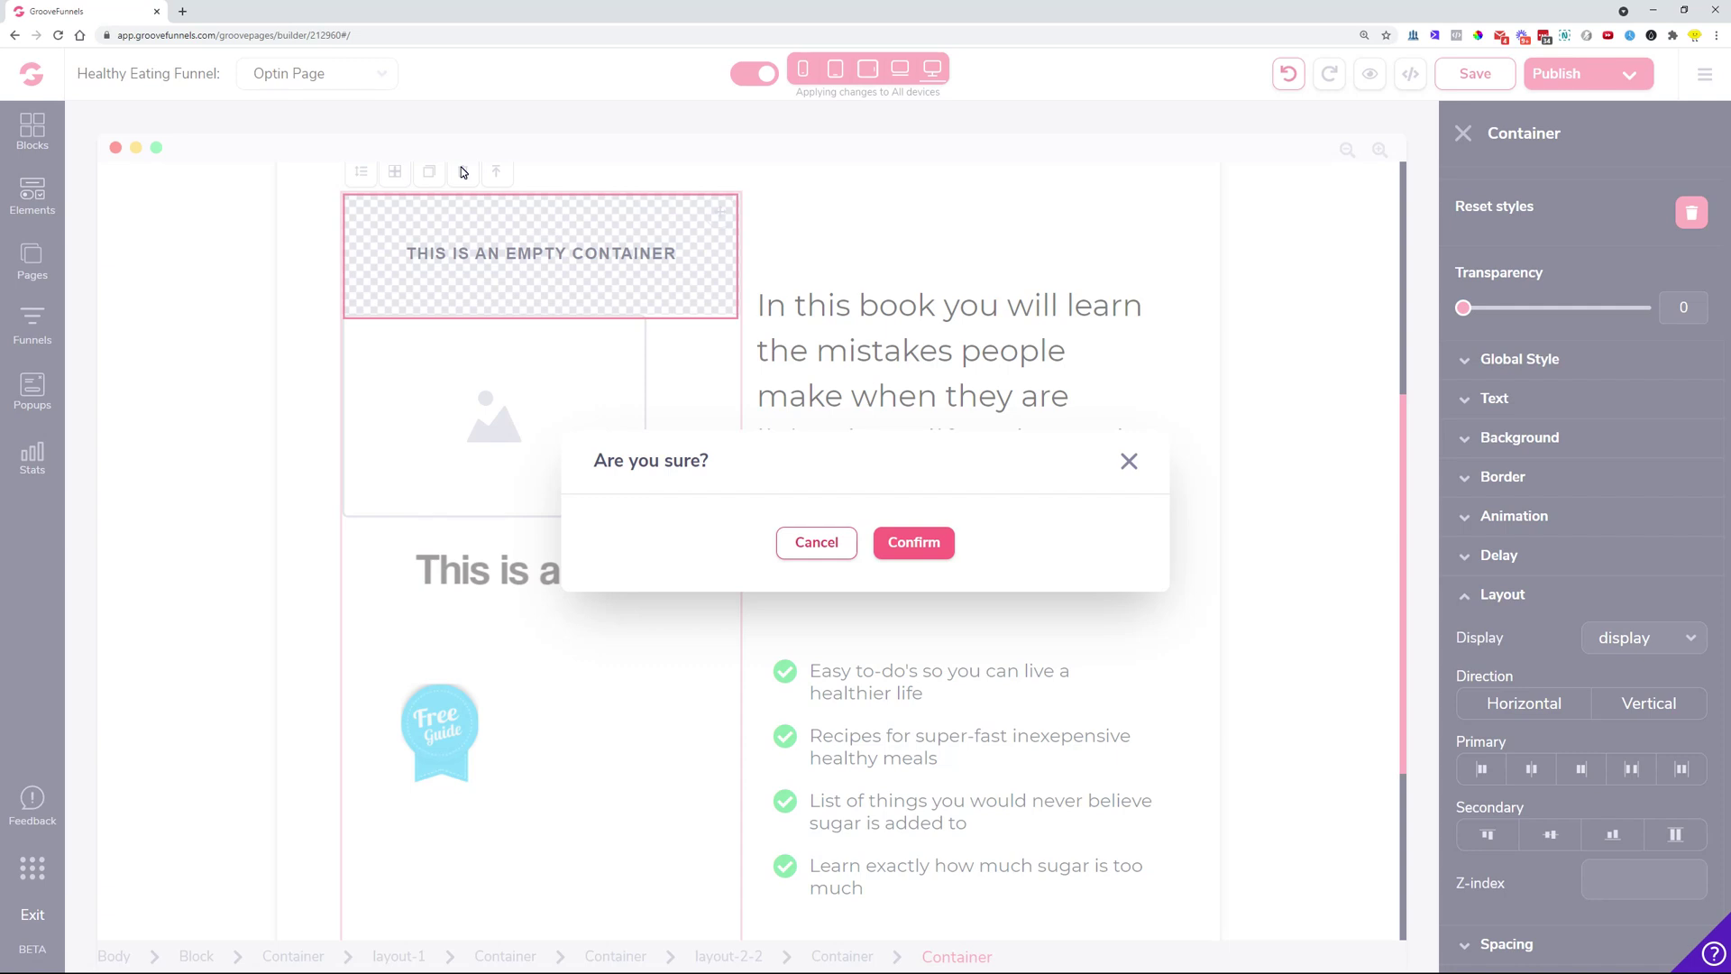
click(913, 543)
- Insert a Button with Icon element between the image placeholder and the "This is a TEST" heading
click(32, 194)
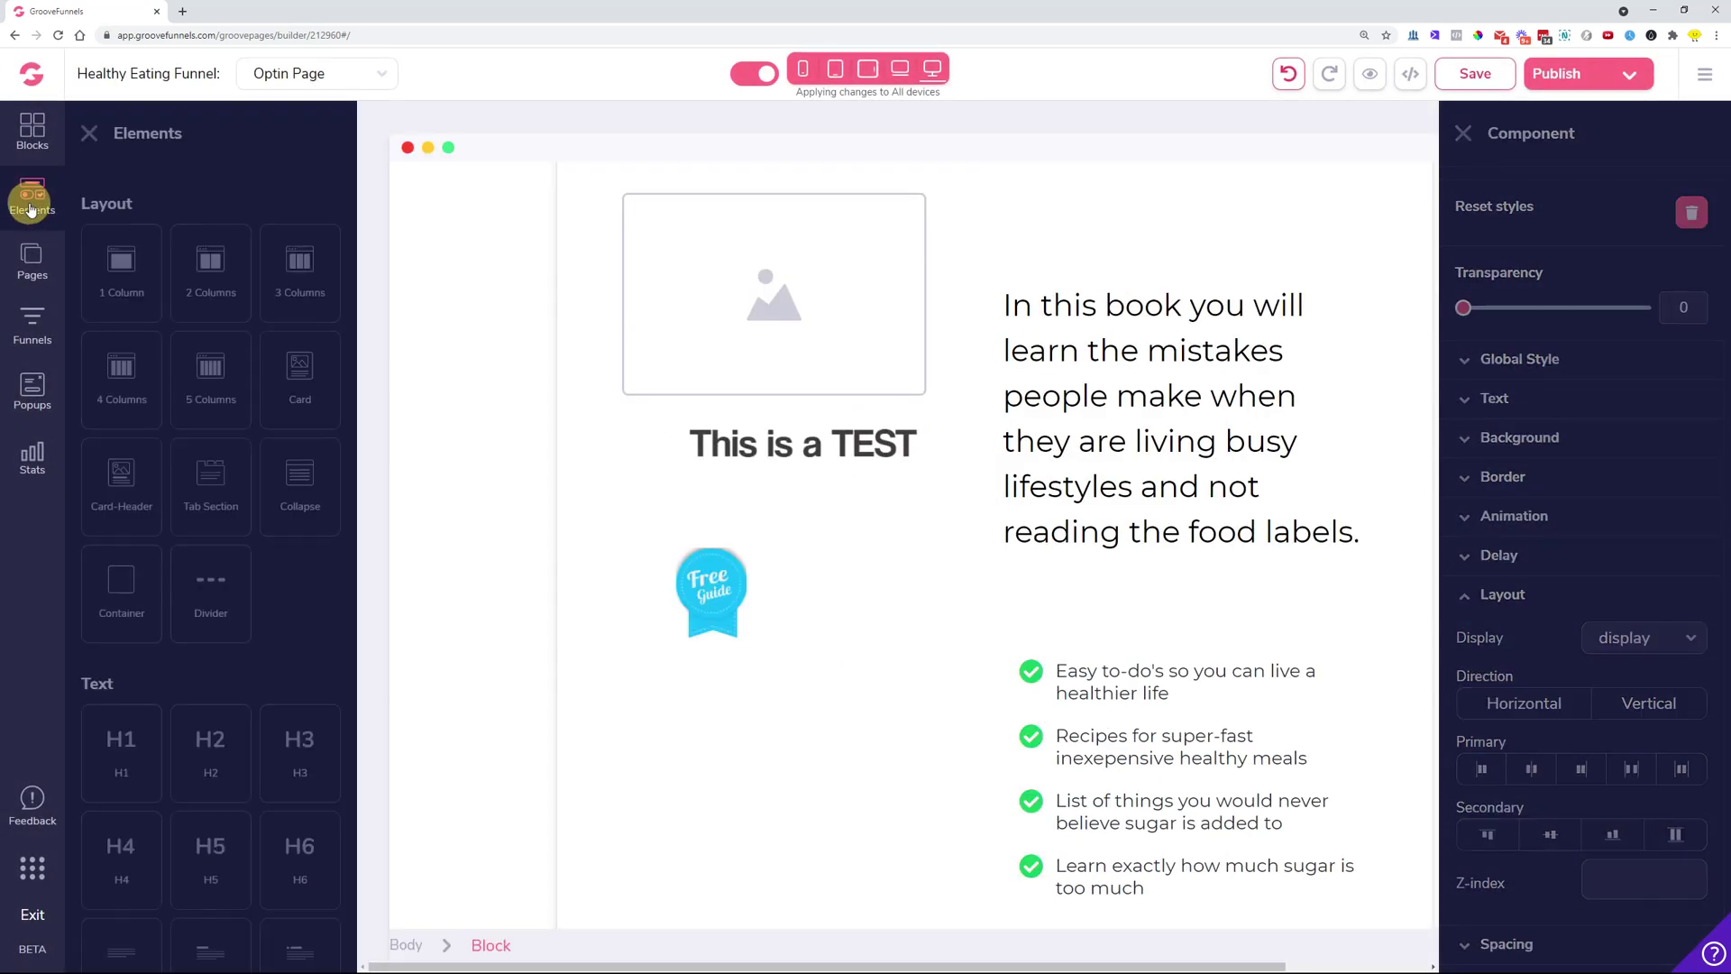
scroll(262, 604, down, 10)
scroll(262, 613, down, 3)
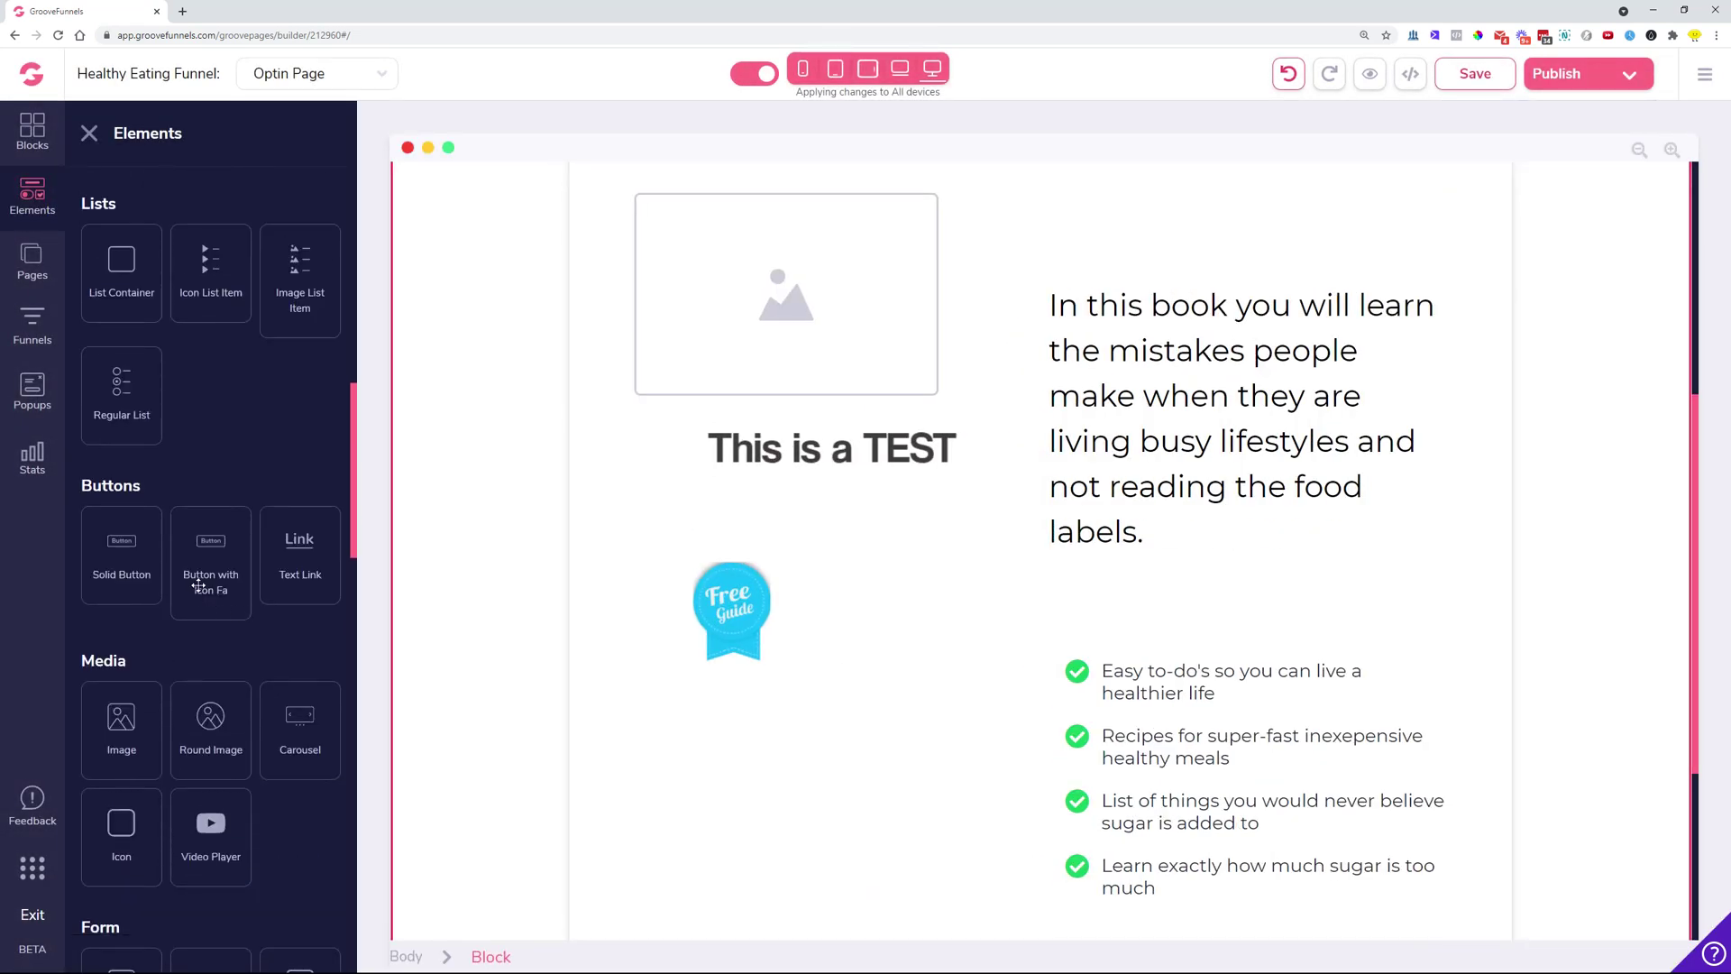
drag(207, 571, 764, 413)
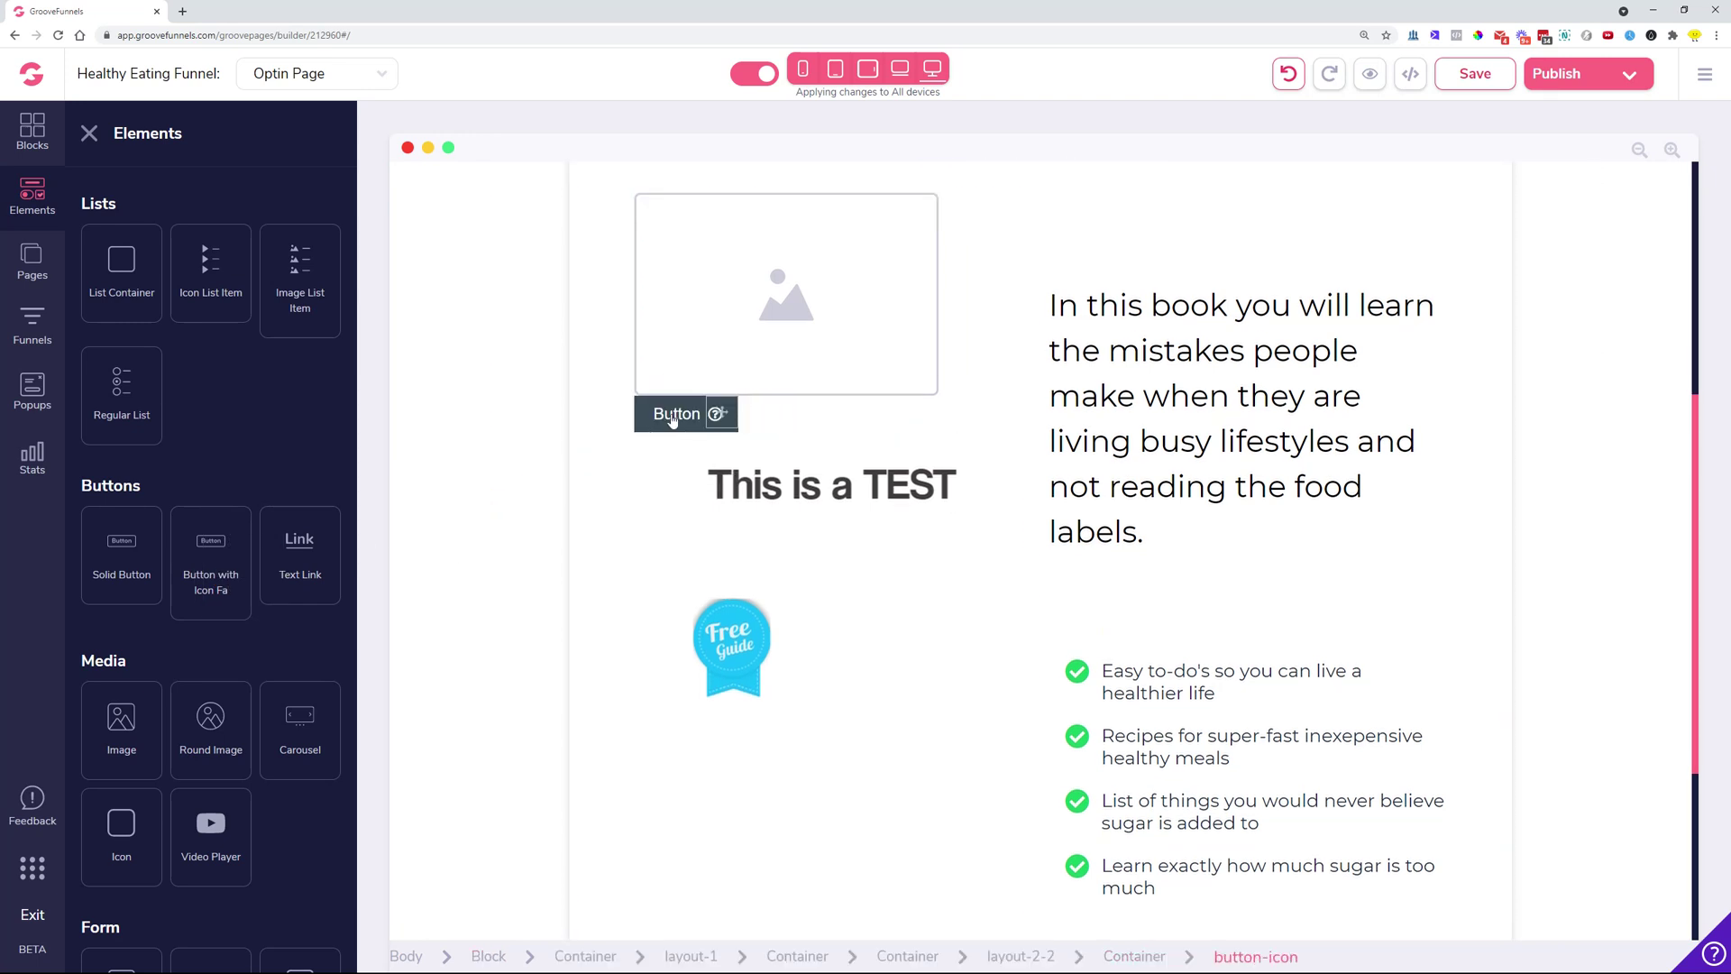
- Set the new button's icon alignment to Left and update the button
click(672, 413)
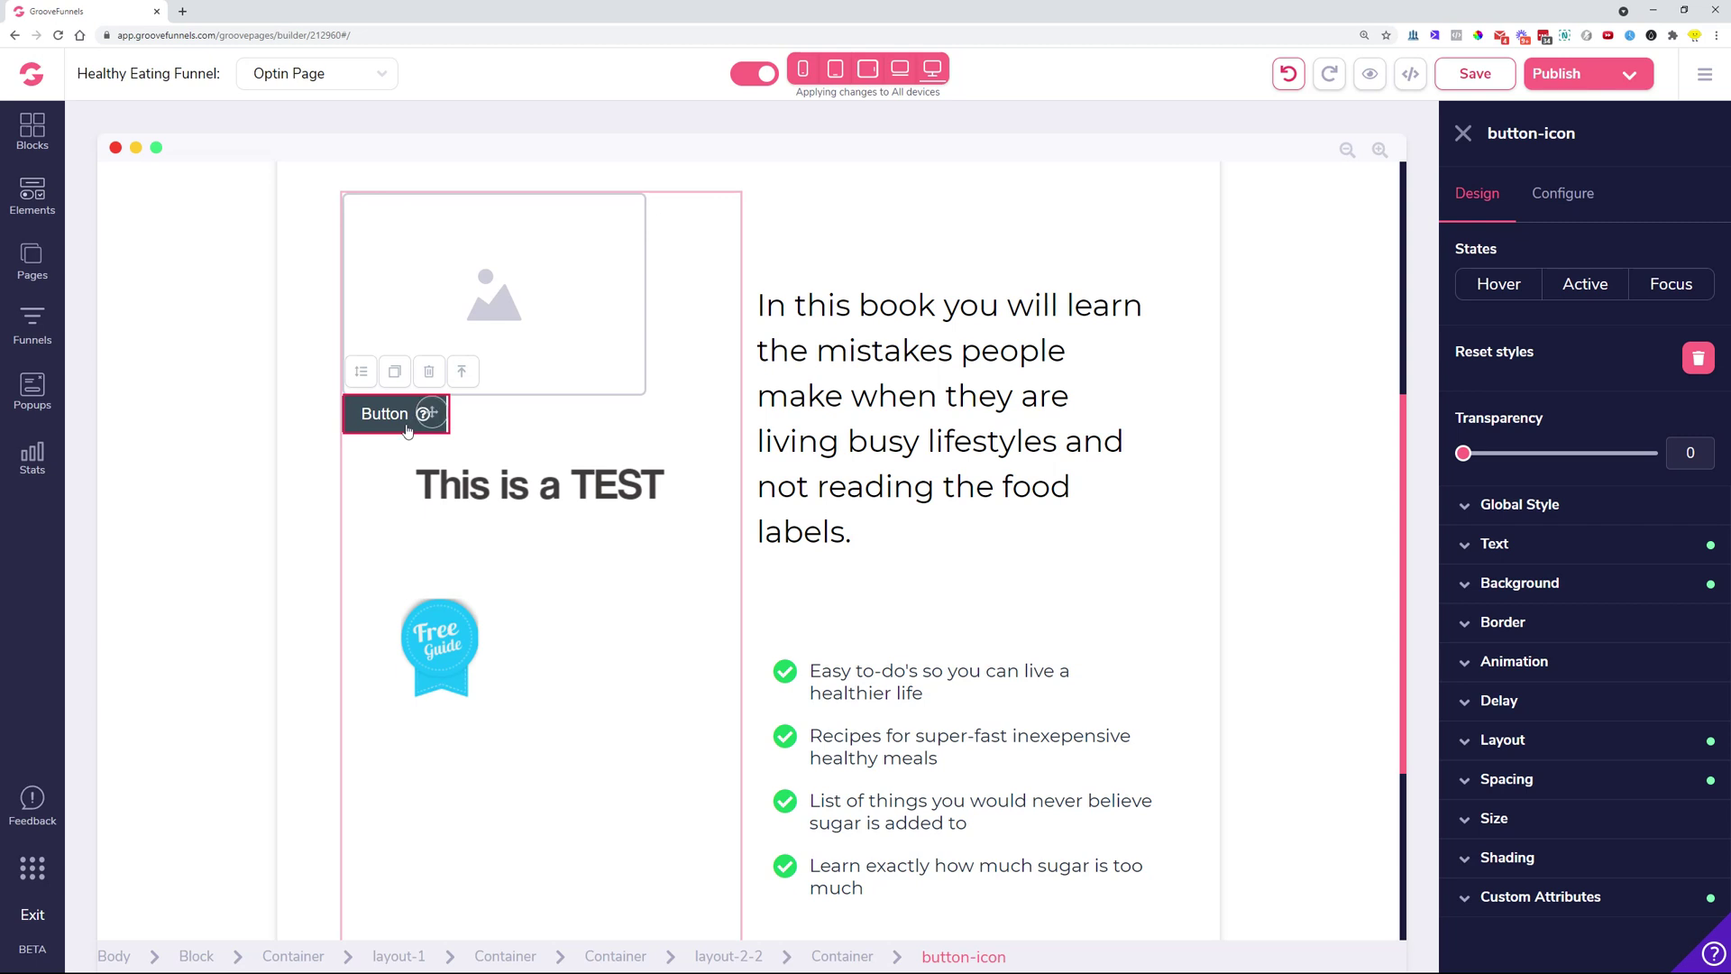
click(1564, 193)
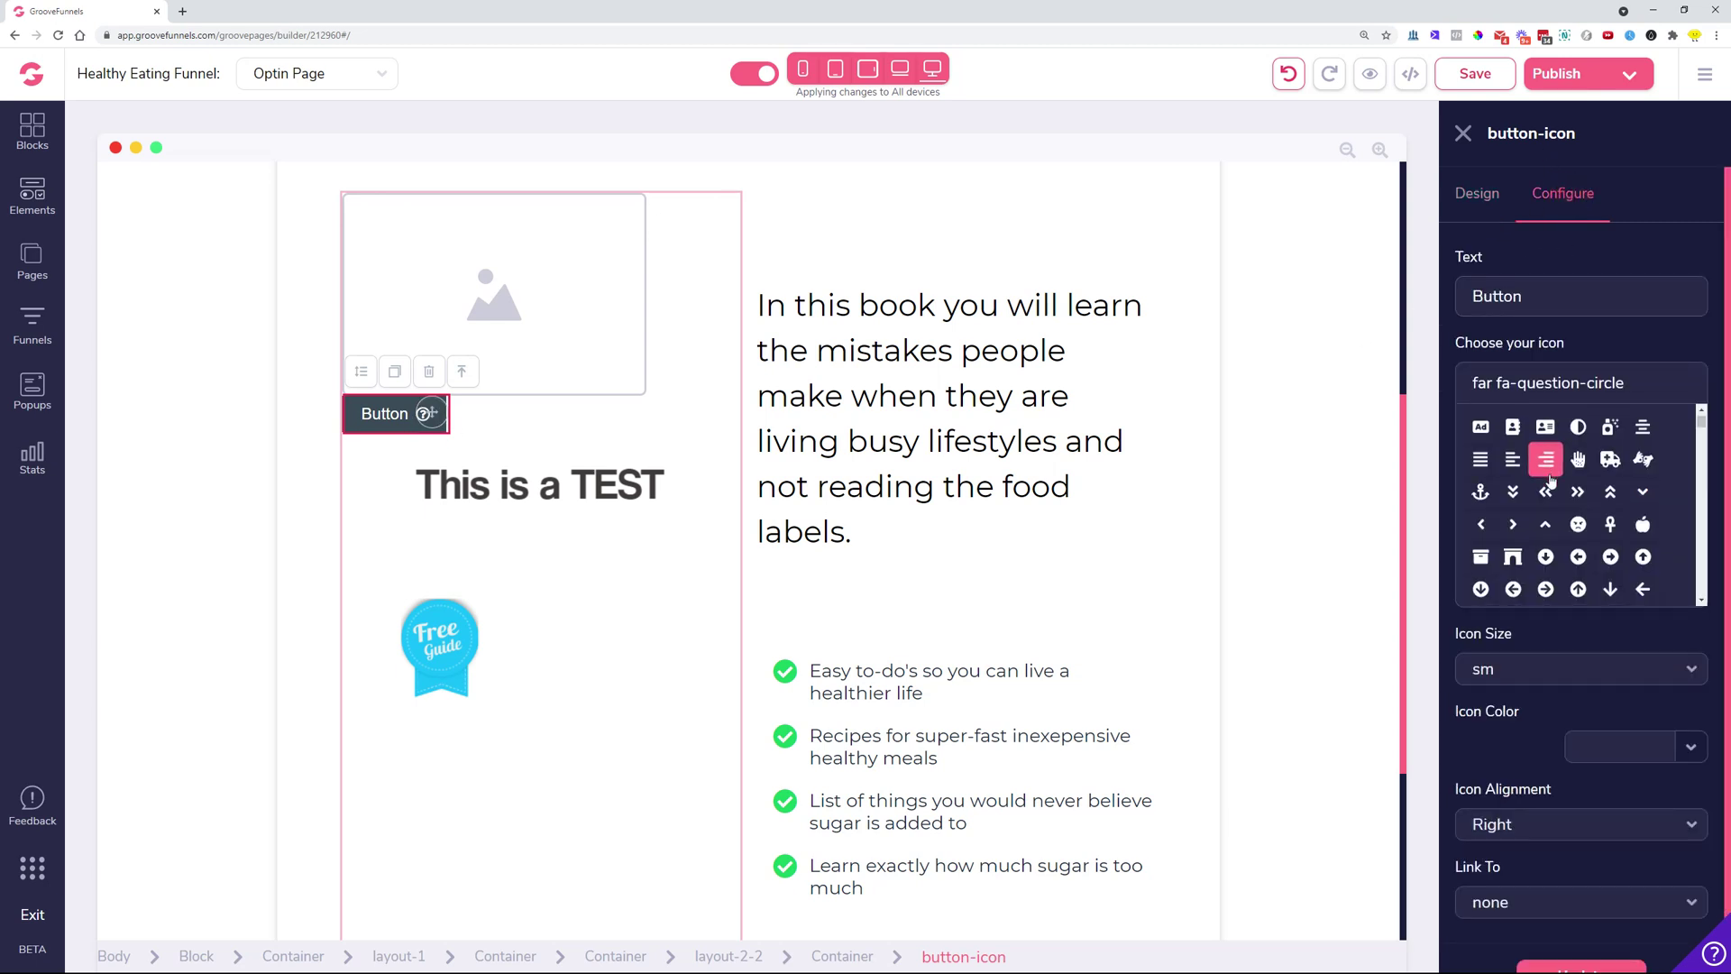
click(1541, 822)
click(1535, 857)
click(1560, 934)
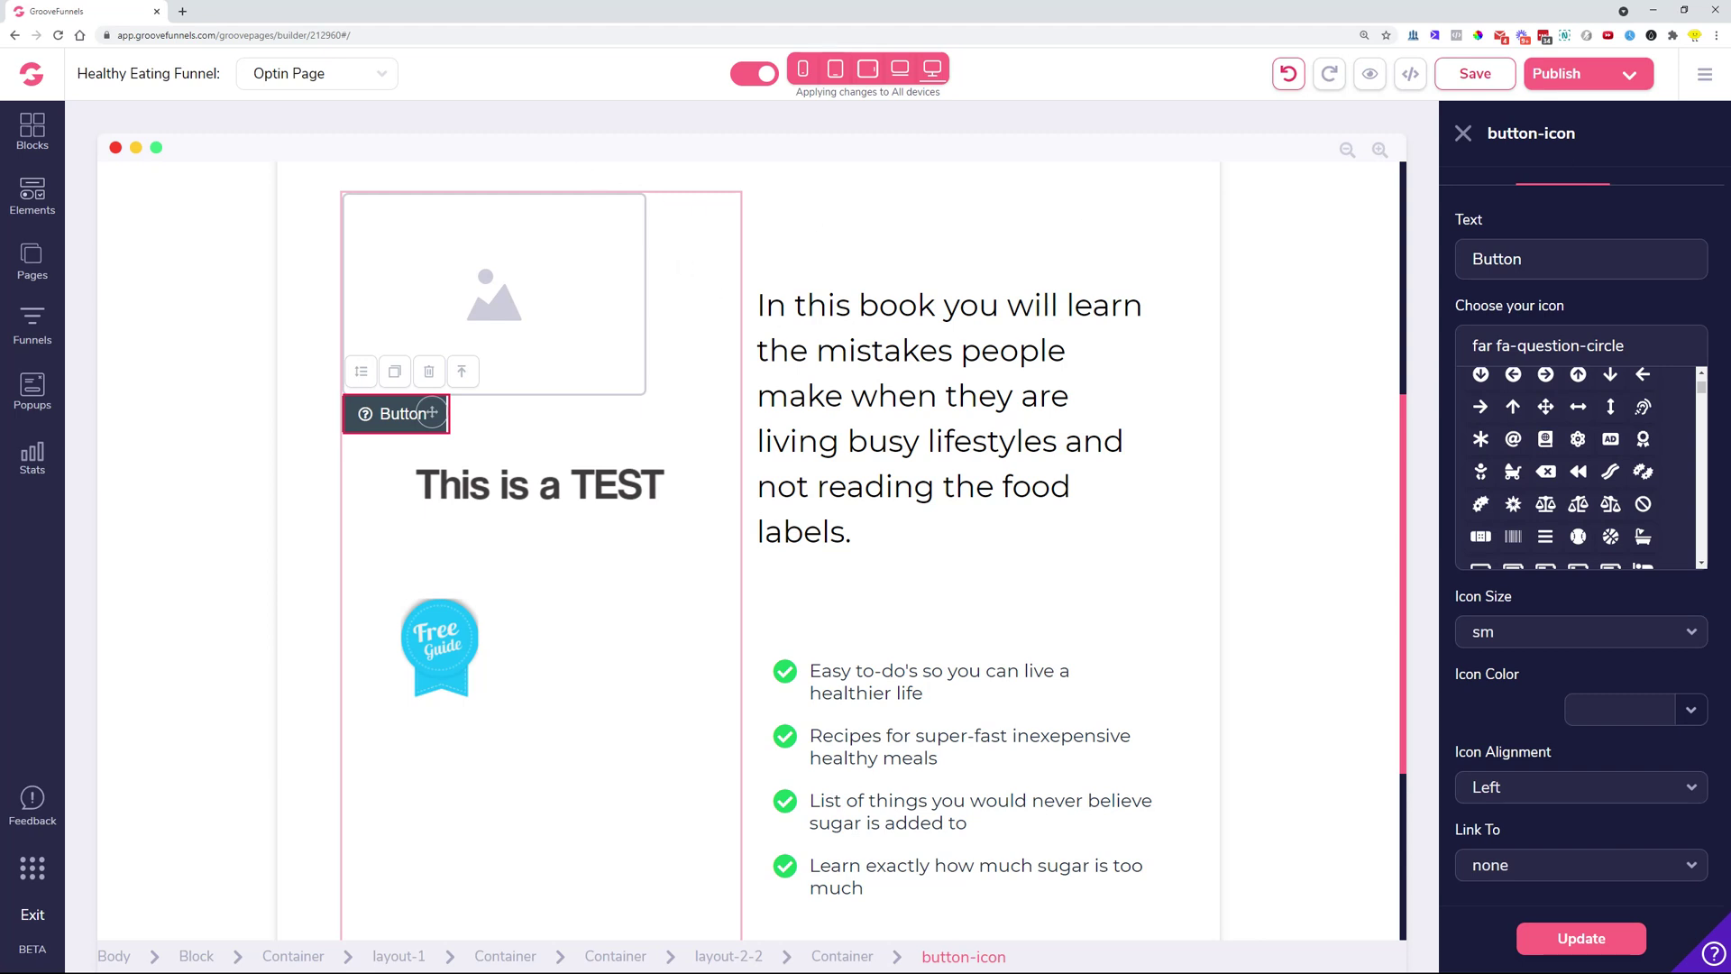
- Insert random filler characters after the word "people" in the paragraph that begins "In this book you will learn"
scroll(838, 591, up, 1)
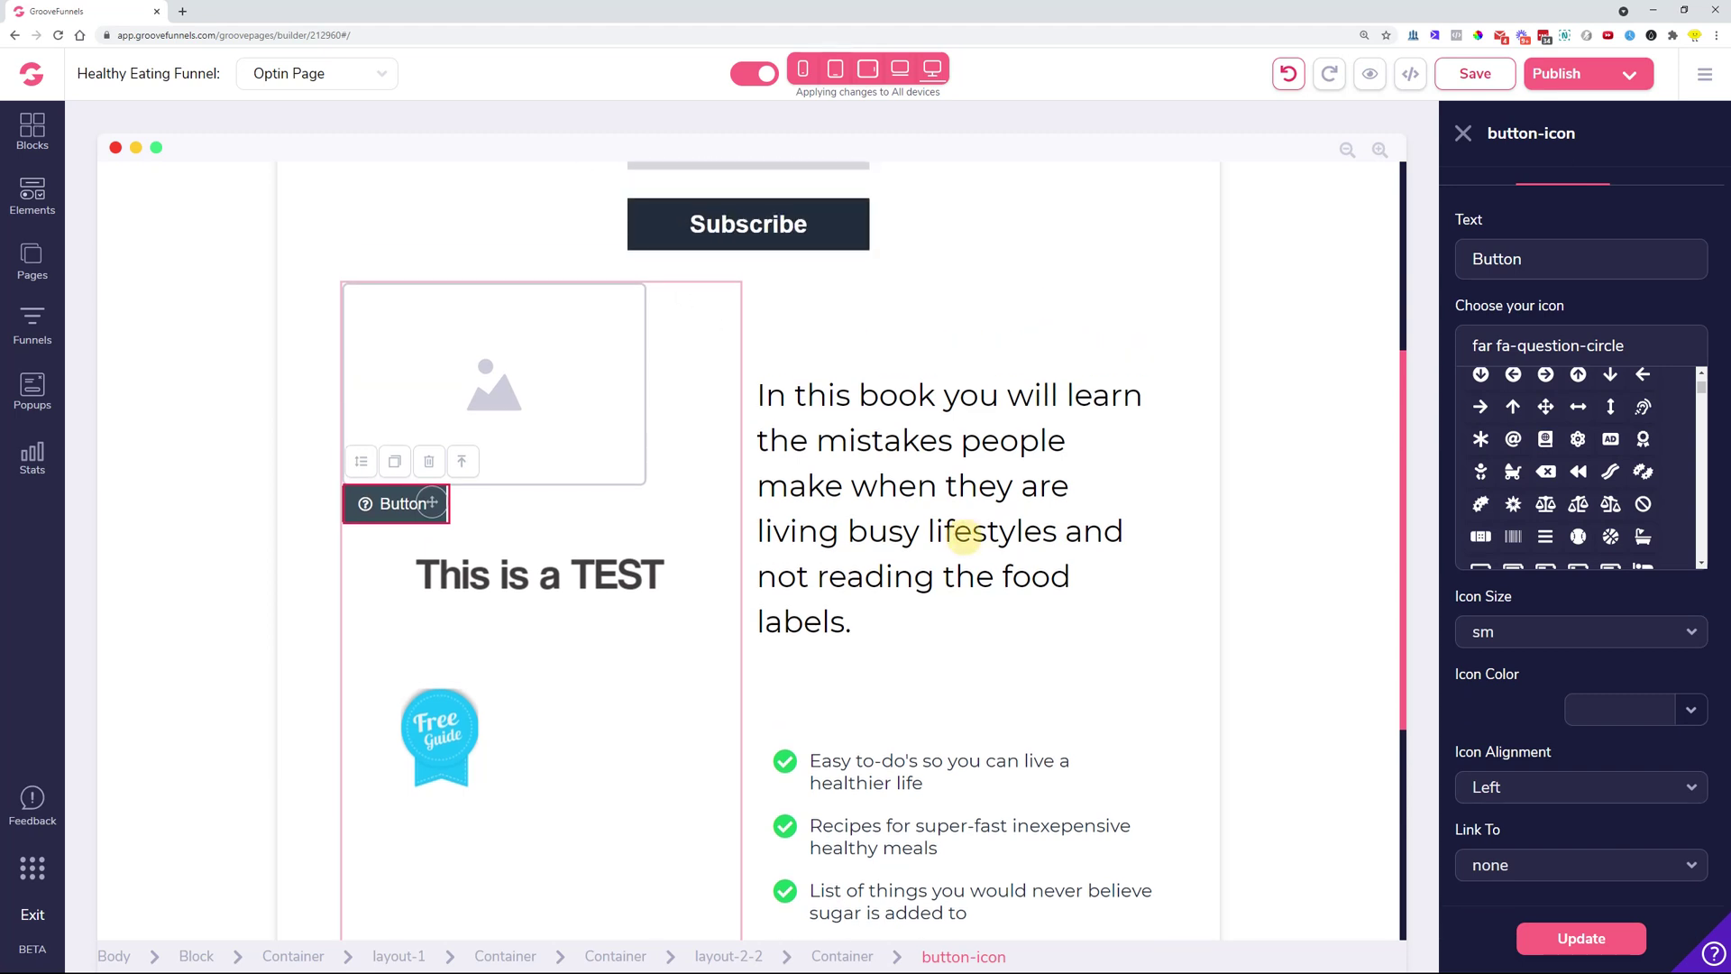
click(962, 536)
click(1098, 428)
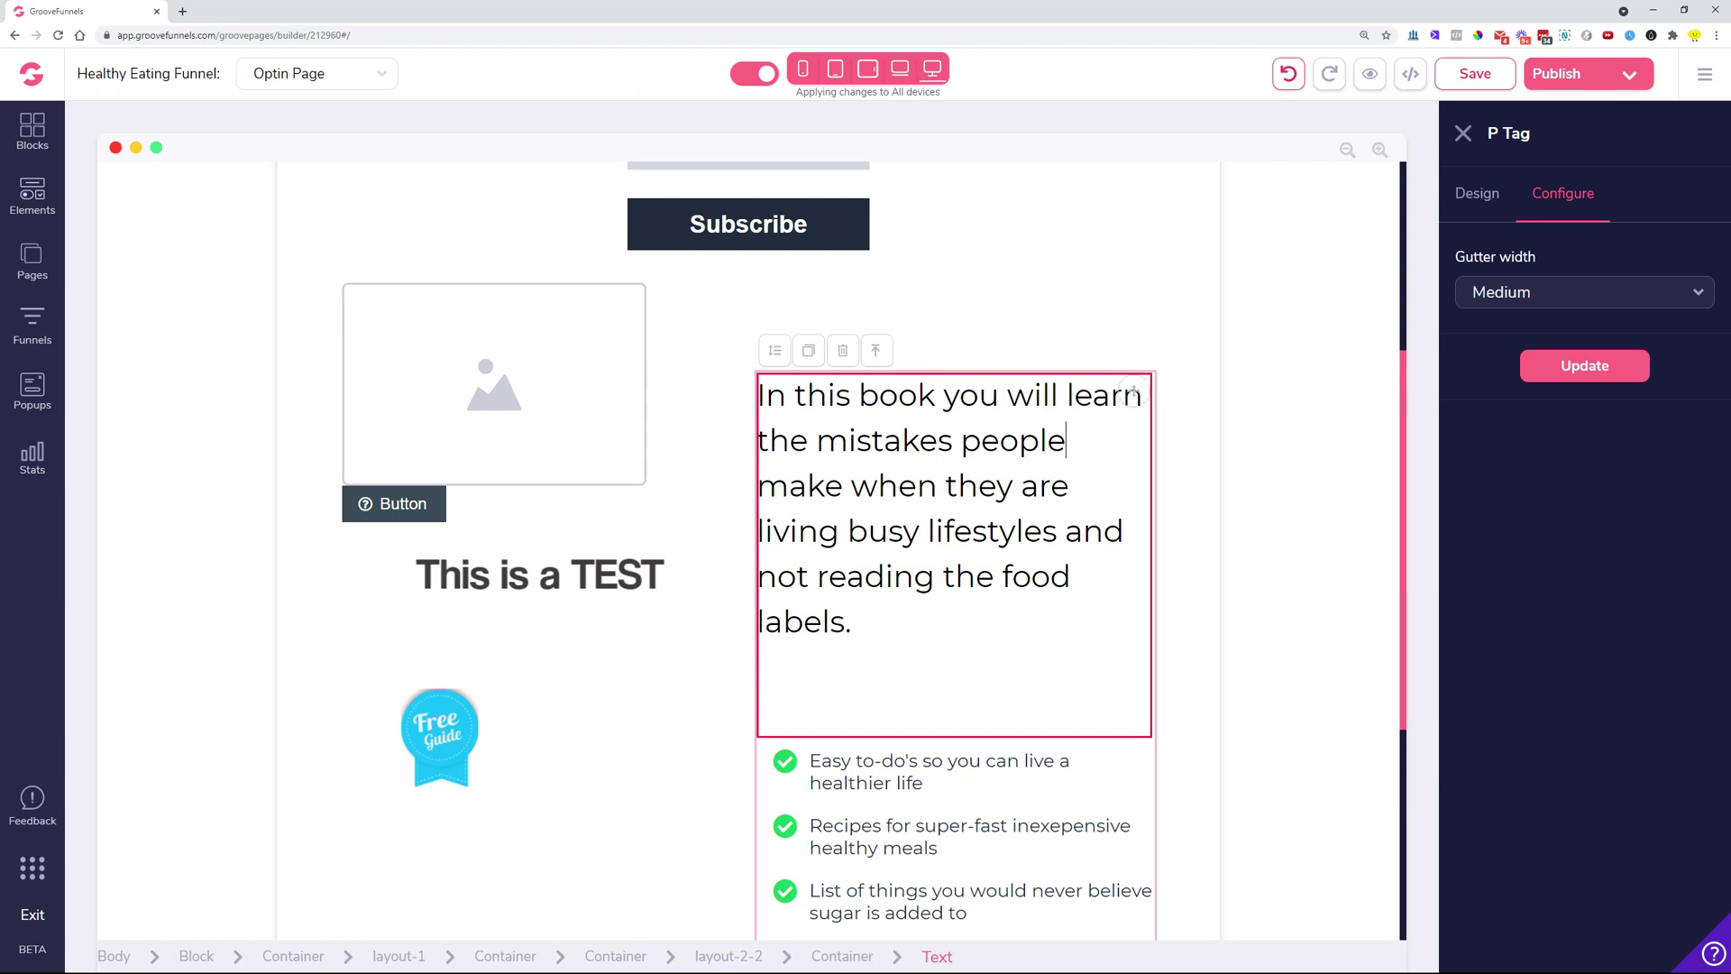
text(uzgdfouszgdfuzsgdfuzsgdfuzsgdfuzsgdfuzsgdfusz)
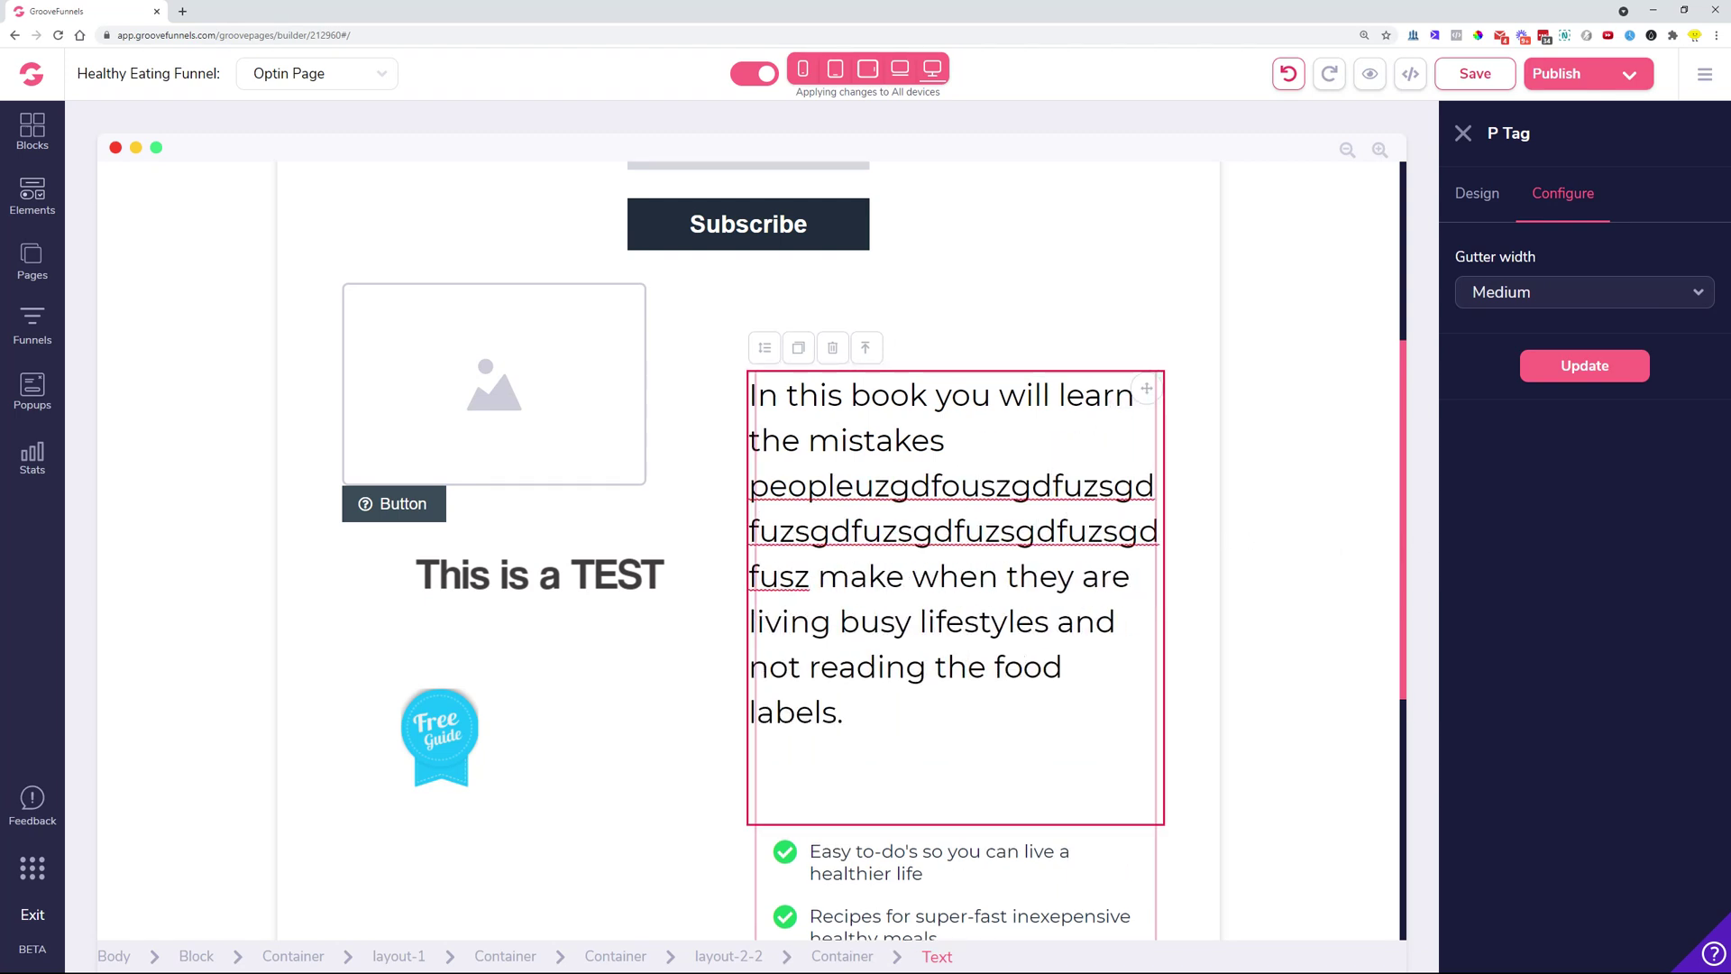
click(708, 724)
click(997, 506)
- Undo the filler characters inserted into the book description paragraph
click(1289, 73)
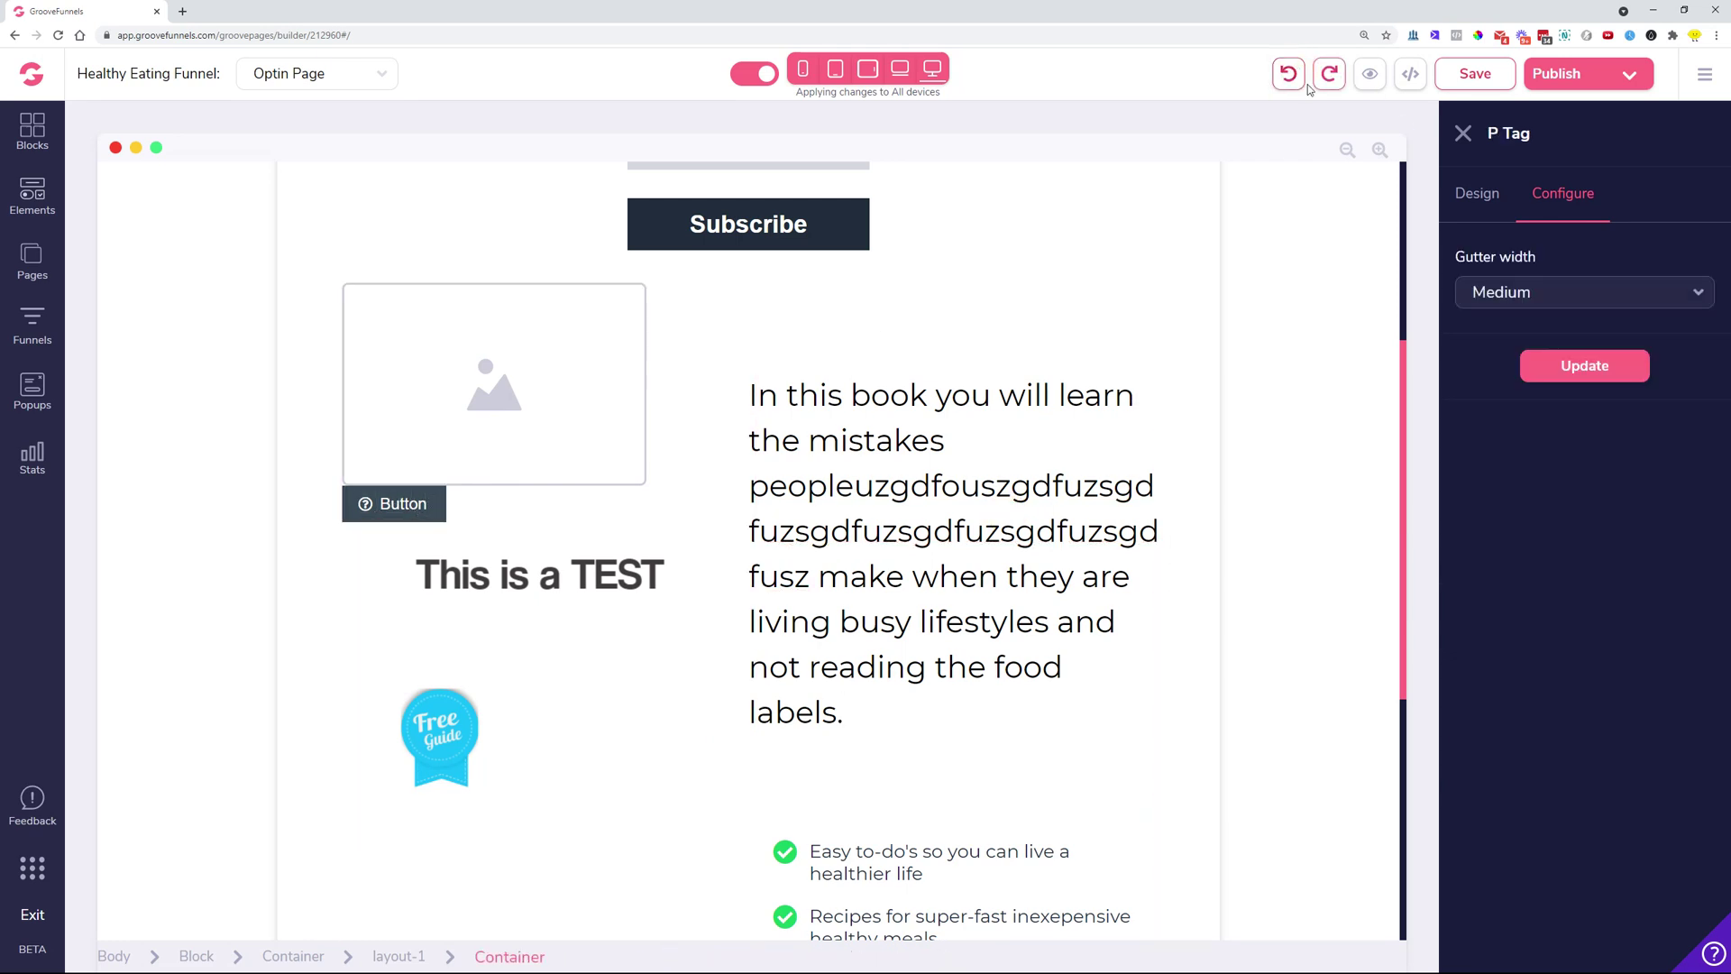
click(1289, 73)
click(1137, 388)
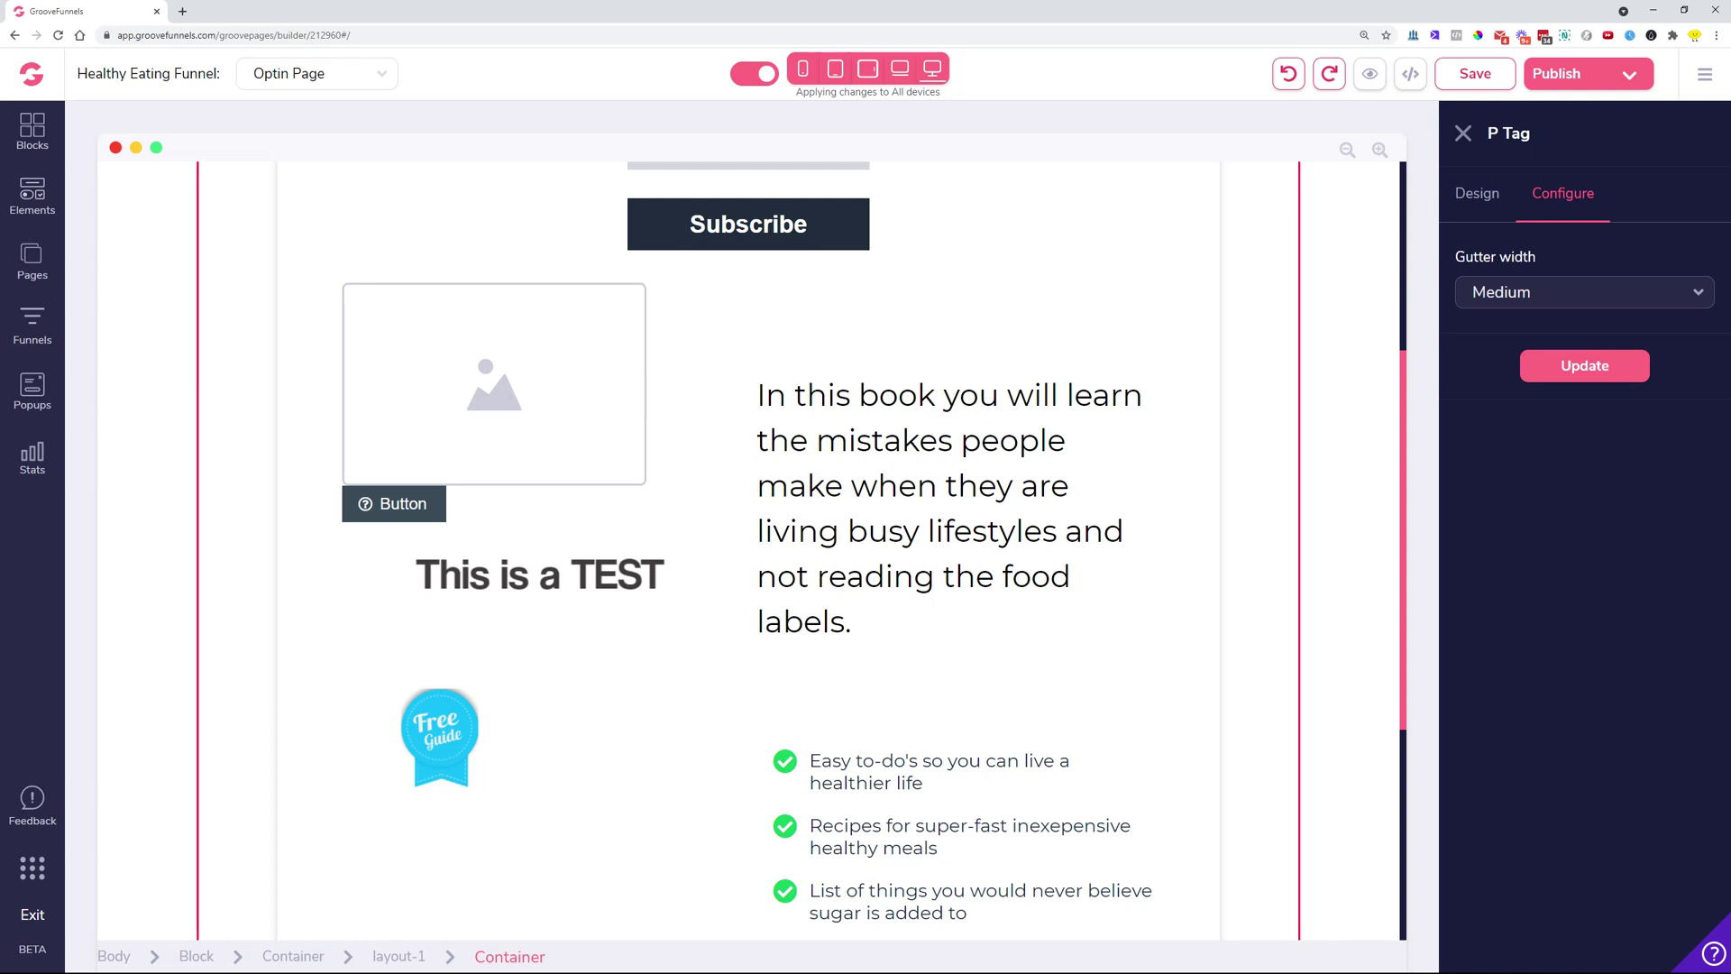
- Return to the overview dashboard, go to the GroovePages site list and open the Healthy Eating Funnel in the editor
click(15, 35)
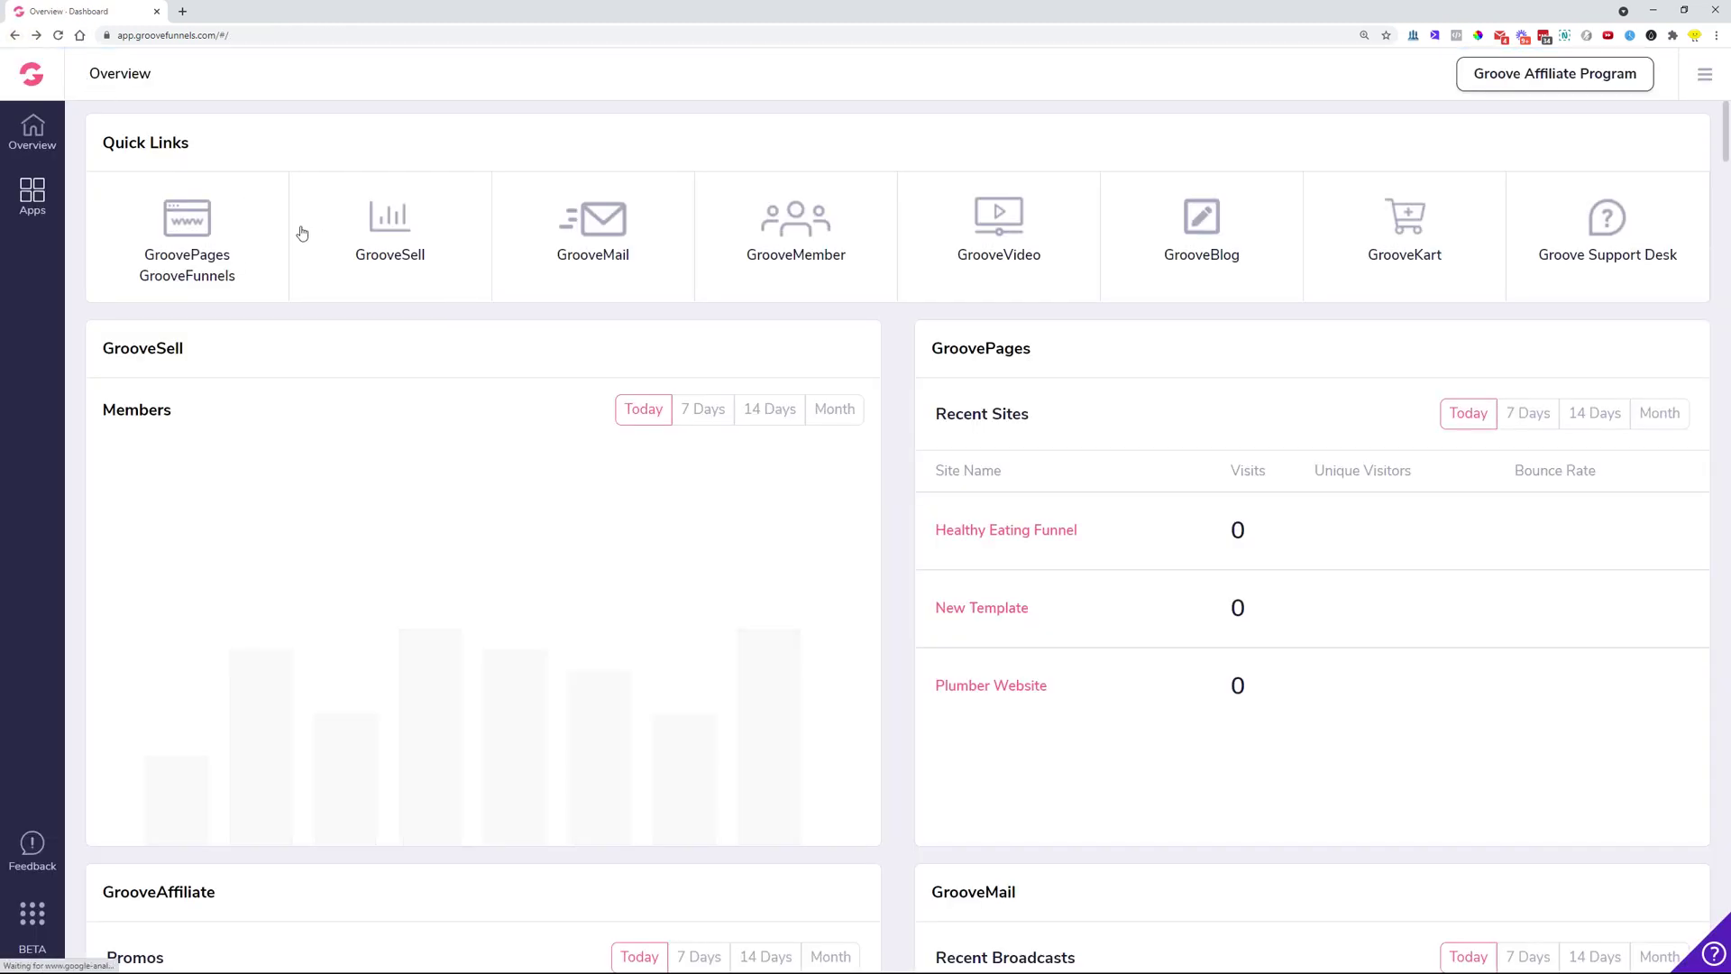
click(215, 224)
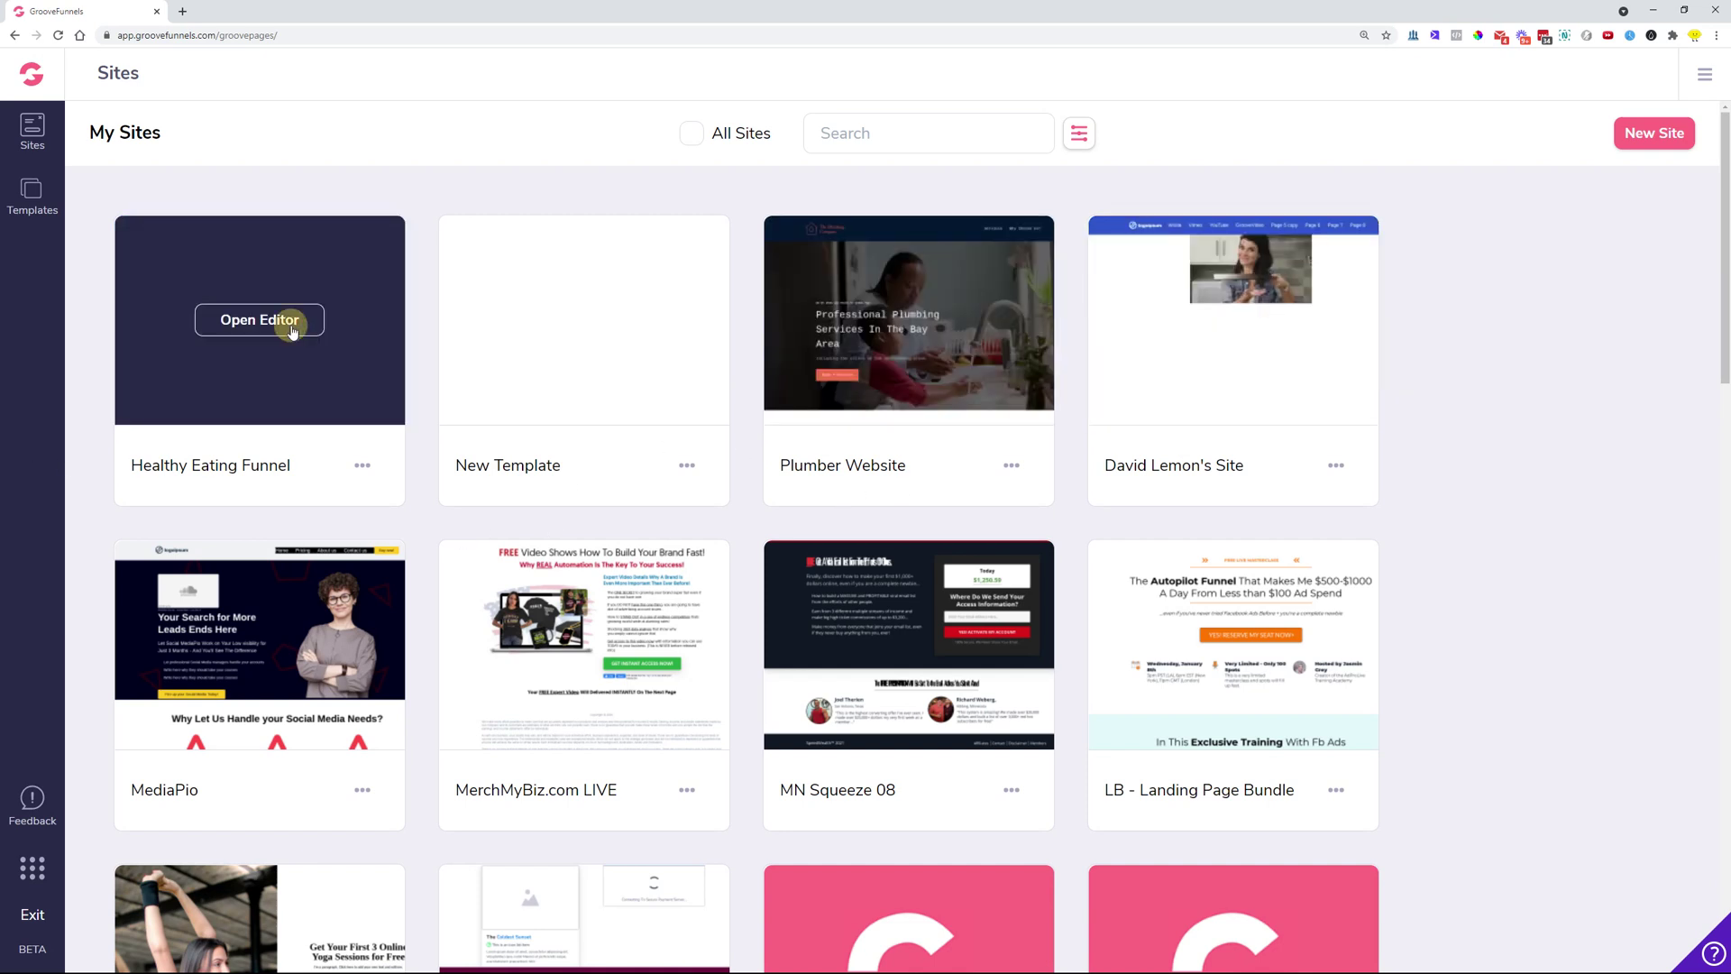
click(291, 326)
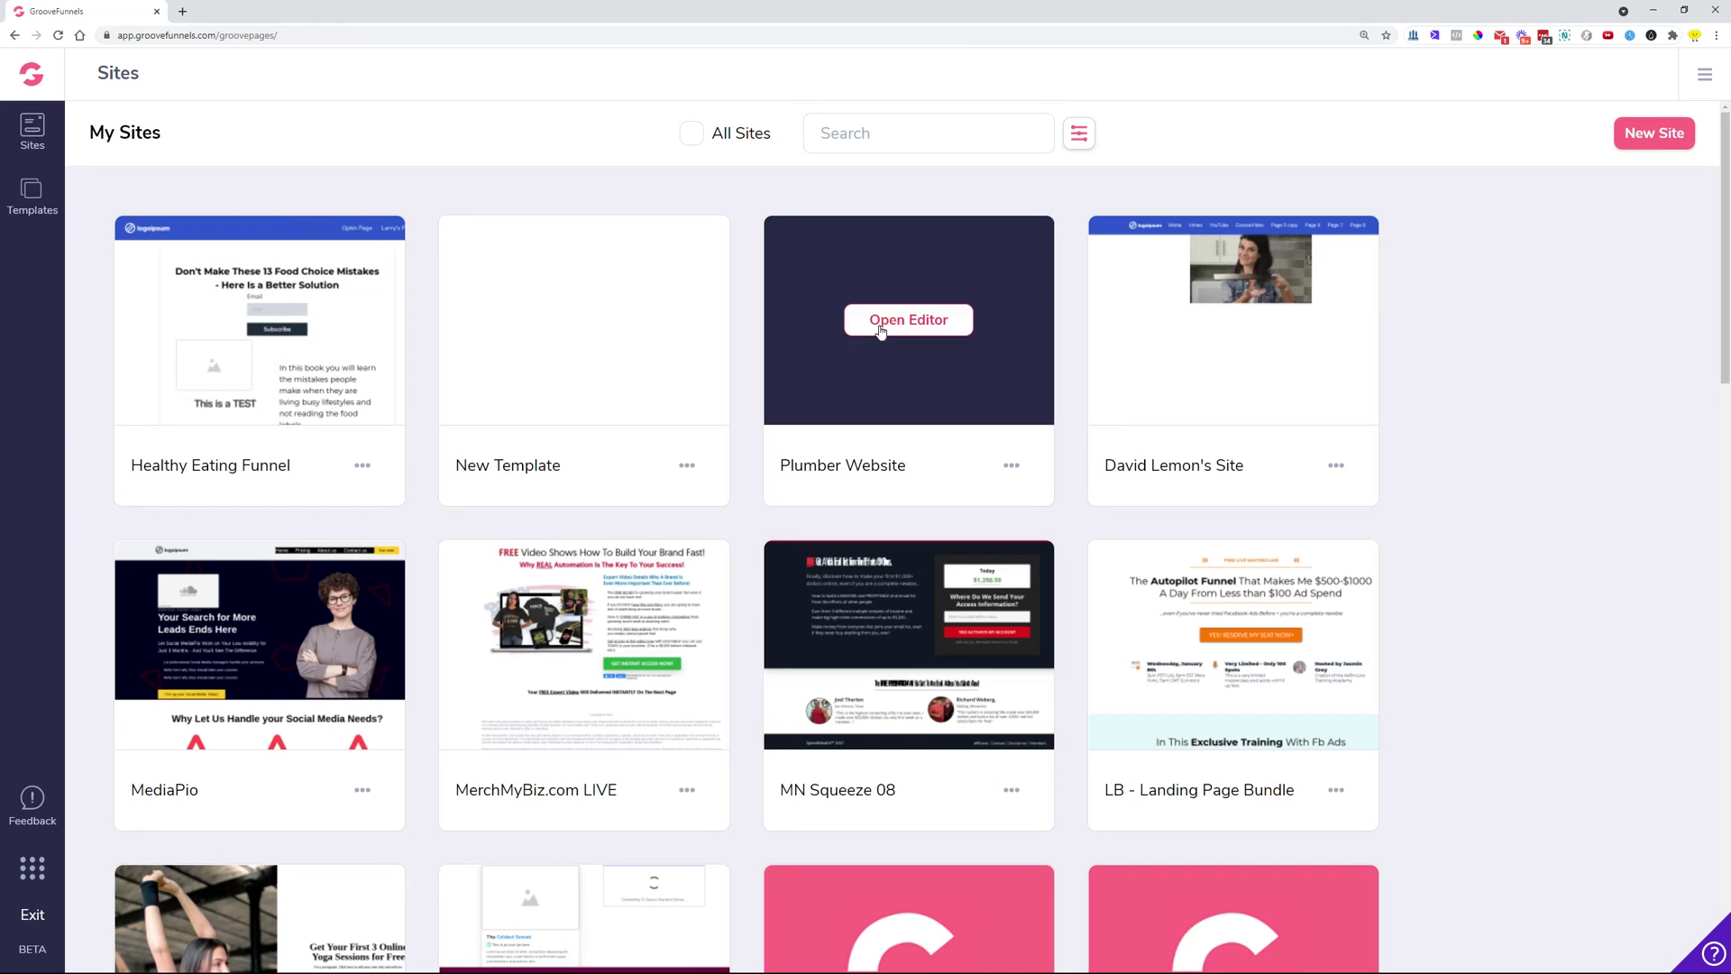
- Open the Plumber Website in the editor from the site list
click(881, 320)
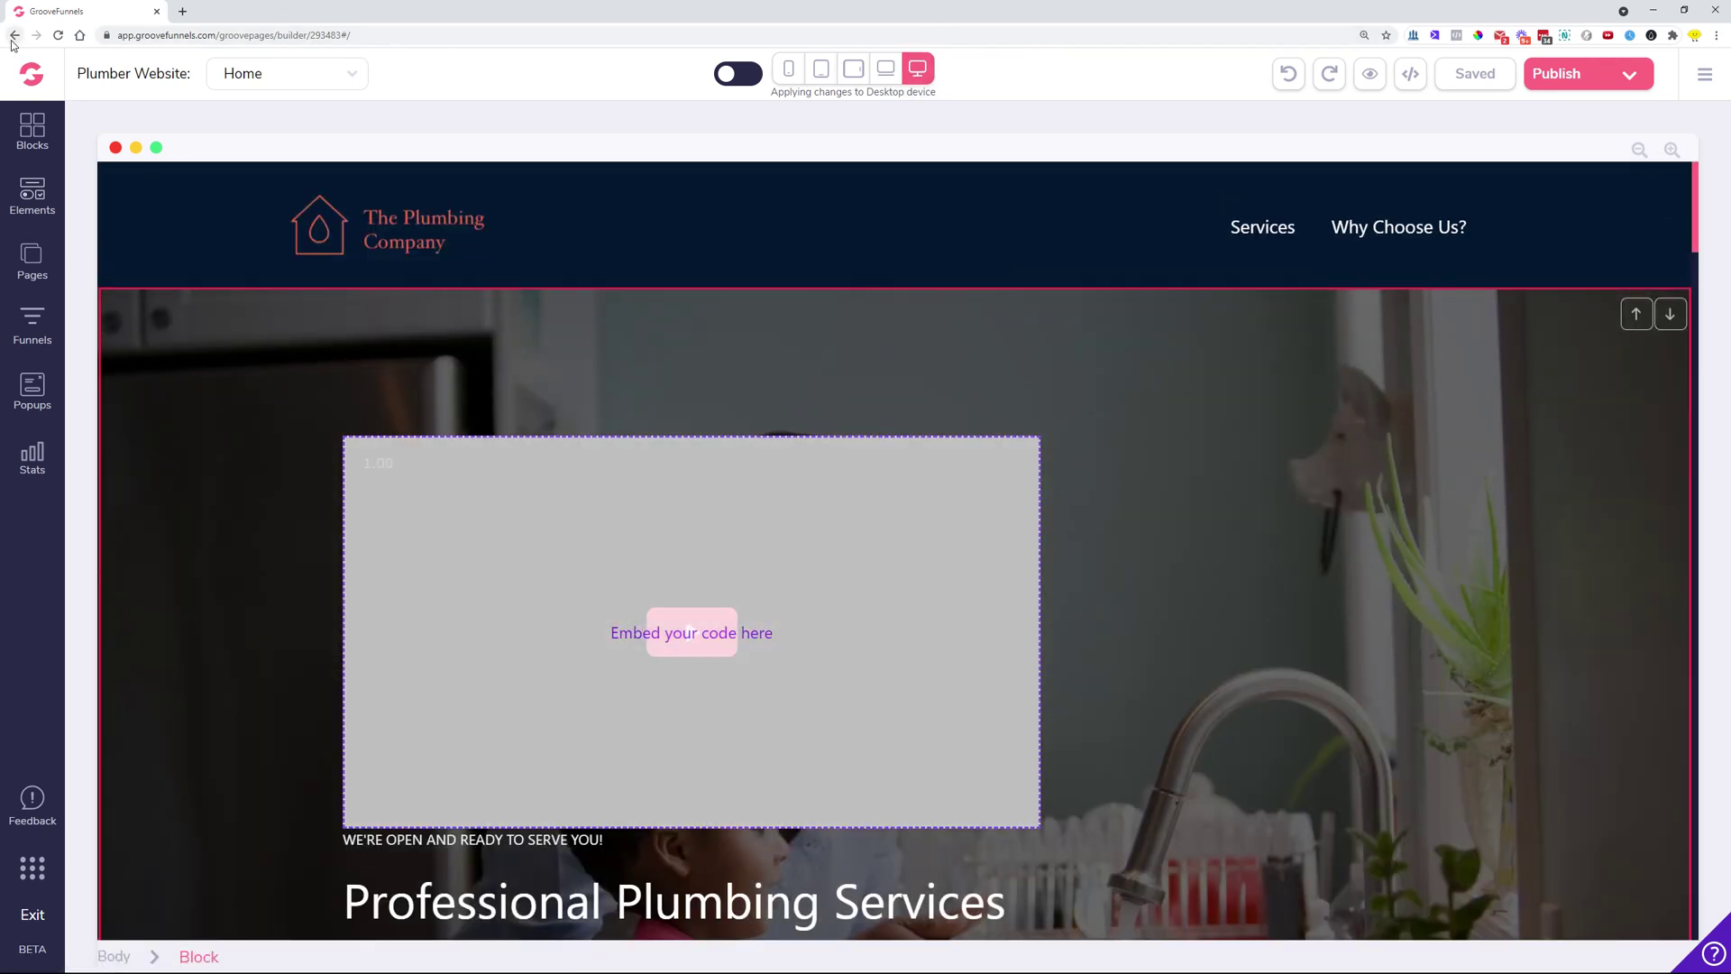
click(15, 36)
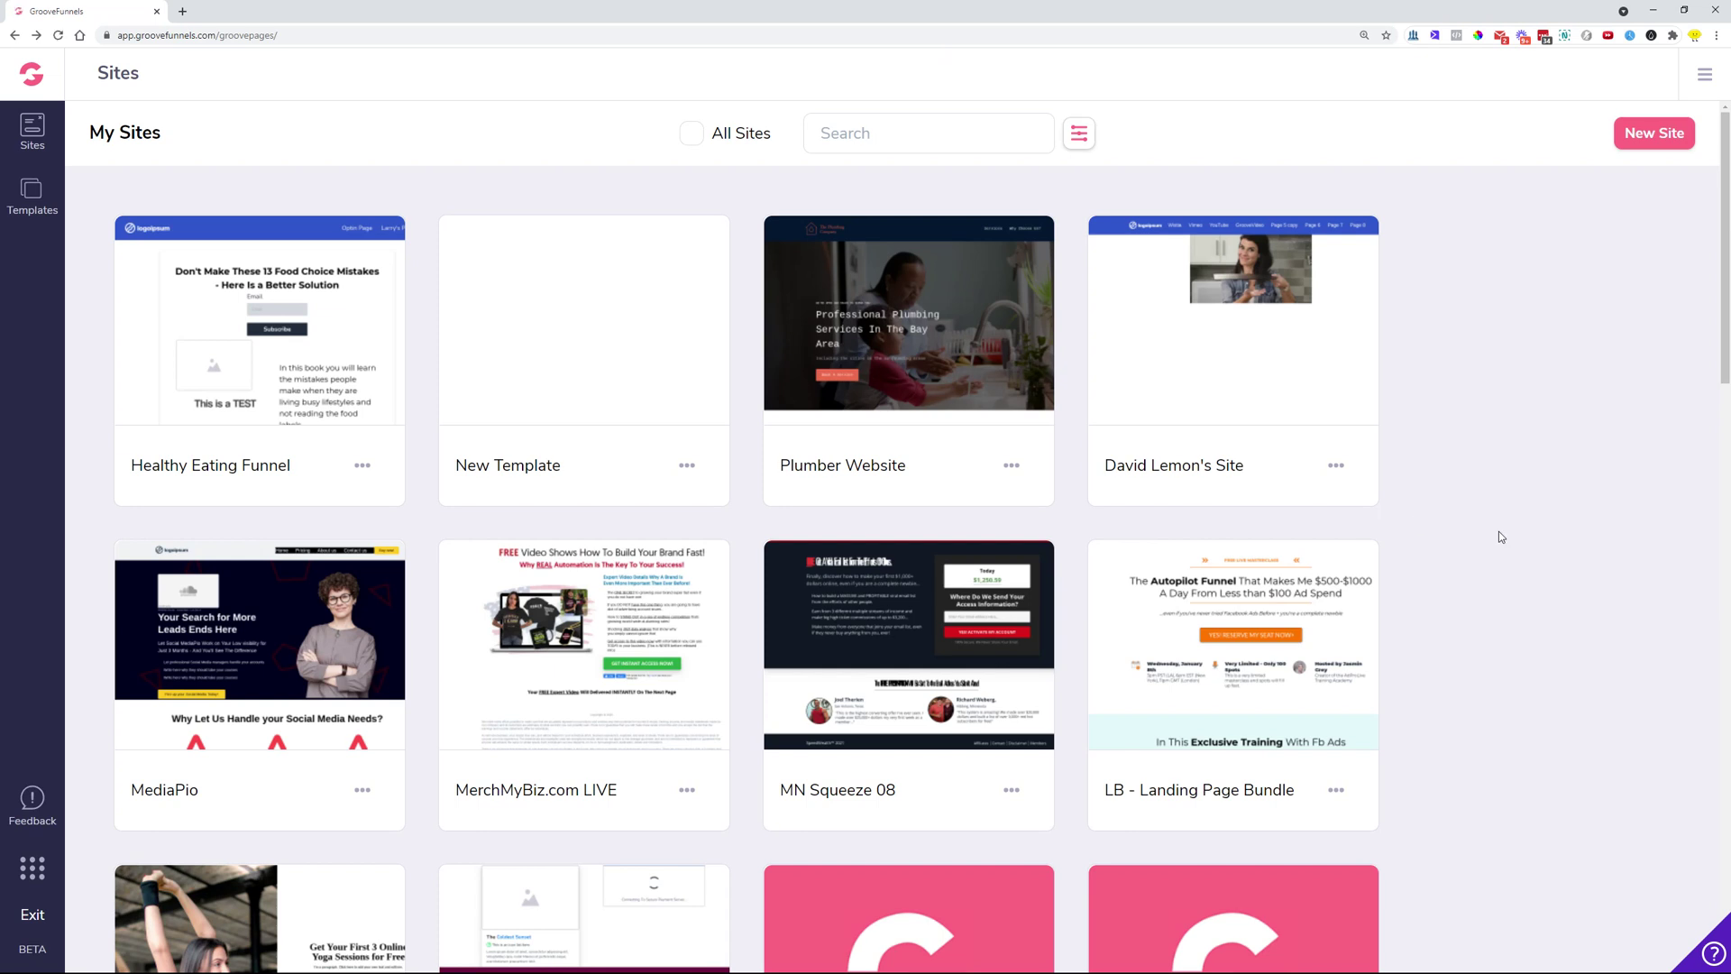
click(929, 326)
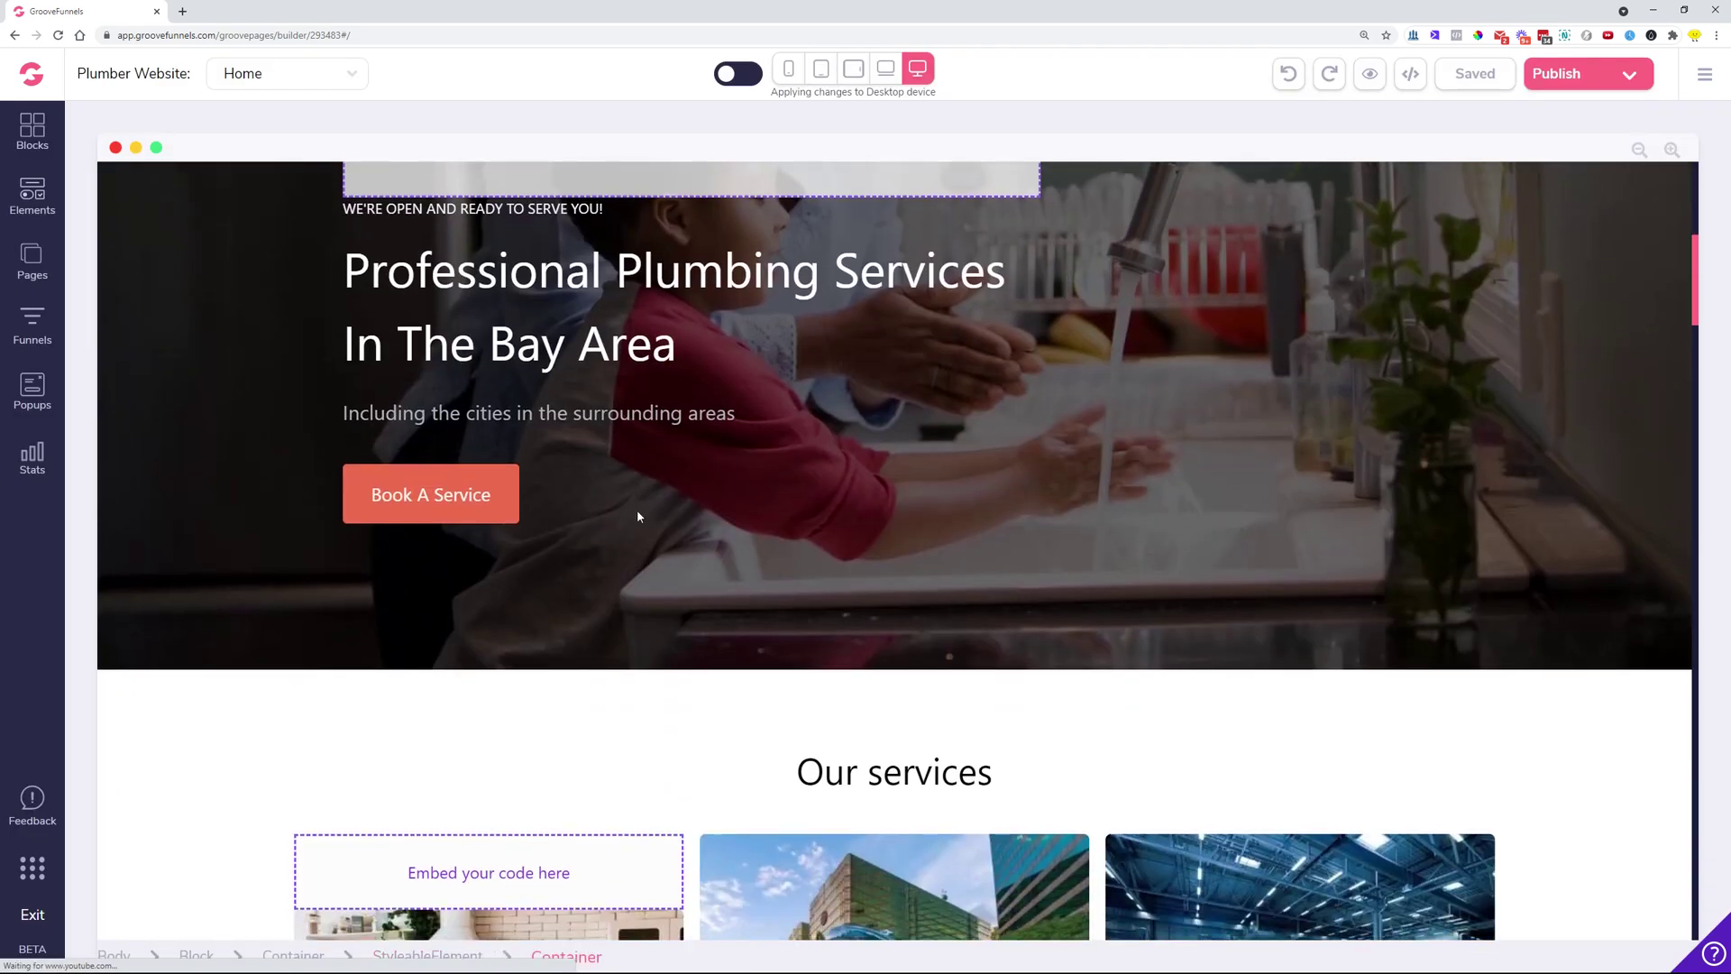
- Set the display layout of the "Book A Service" button to none for the desktop device
click(465, 478)
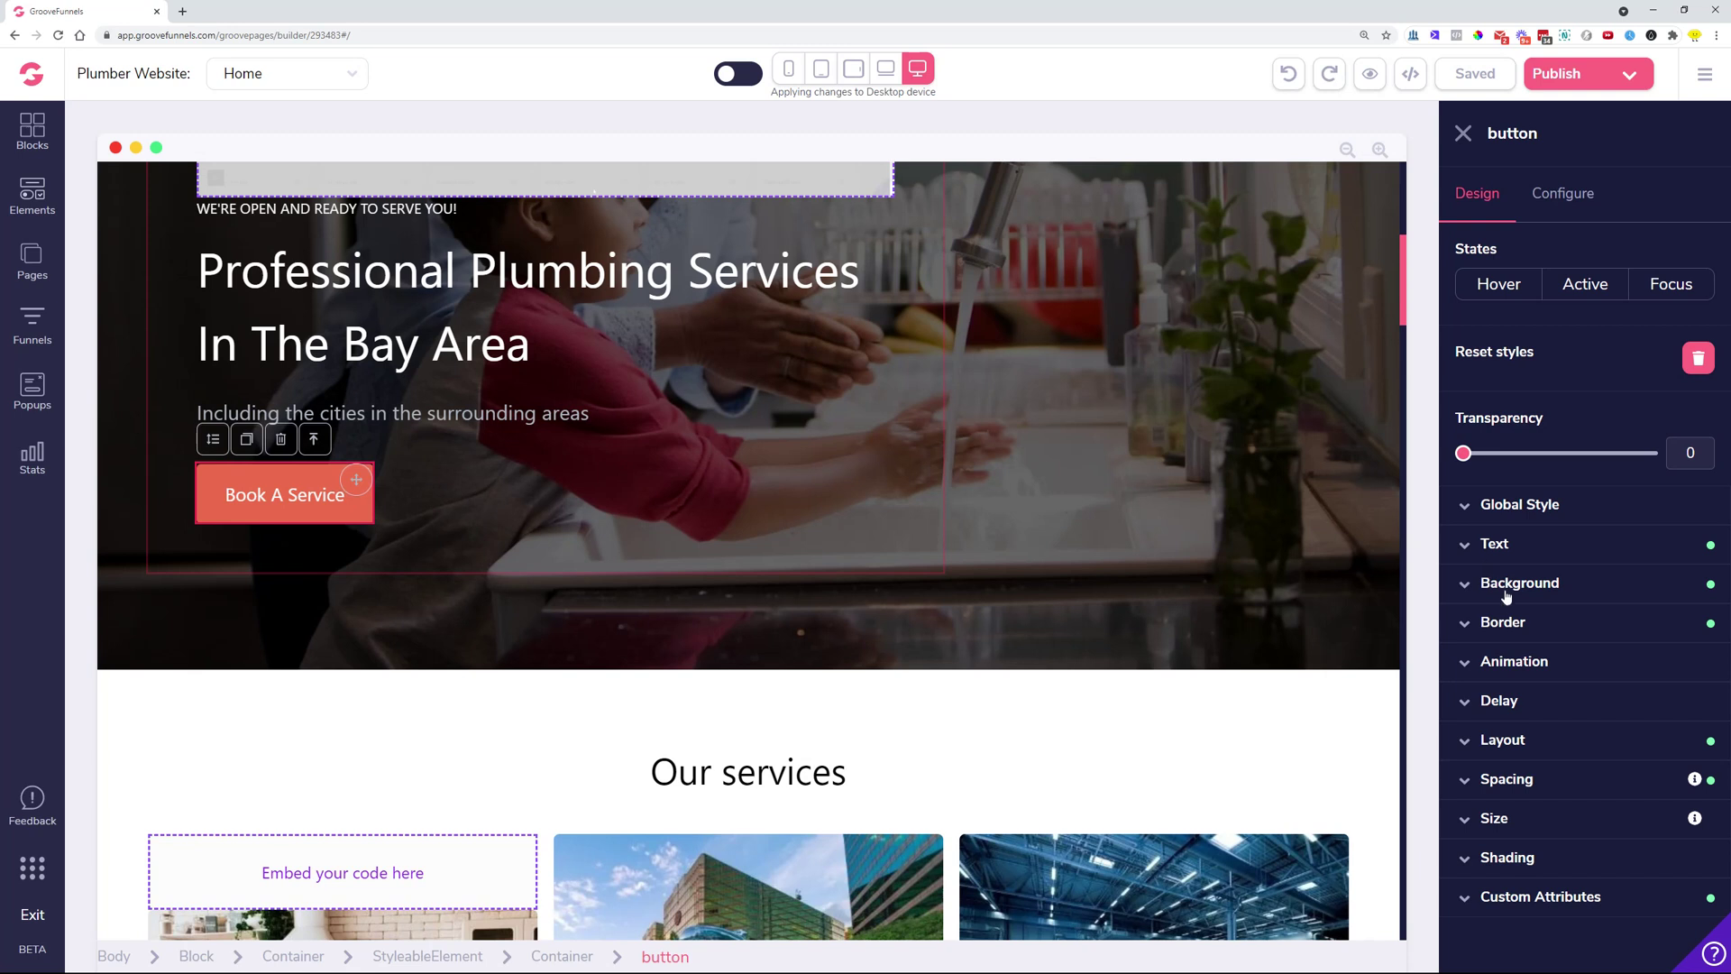
click(1557, 741)
scroll(1604, 730, down, 1)
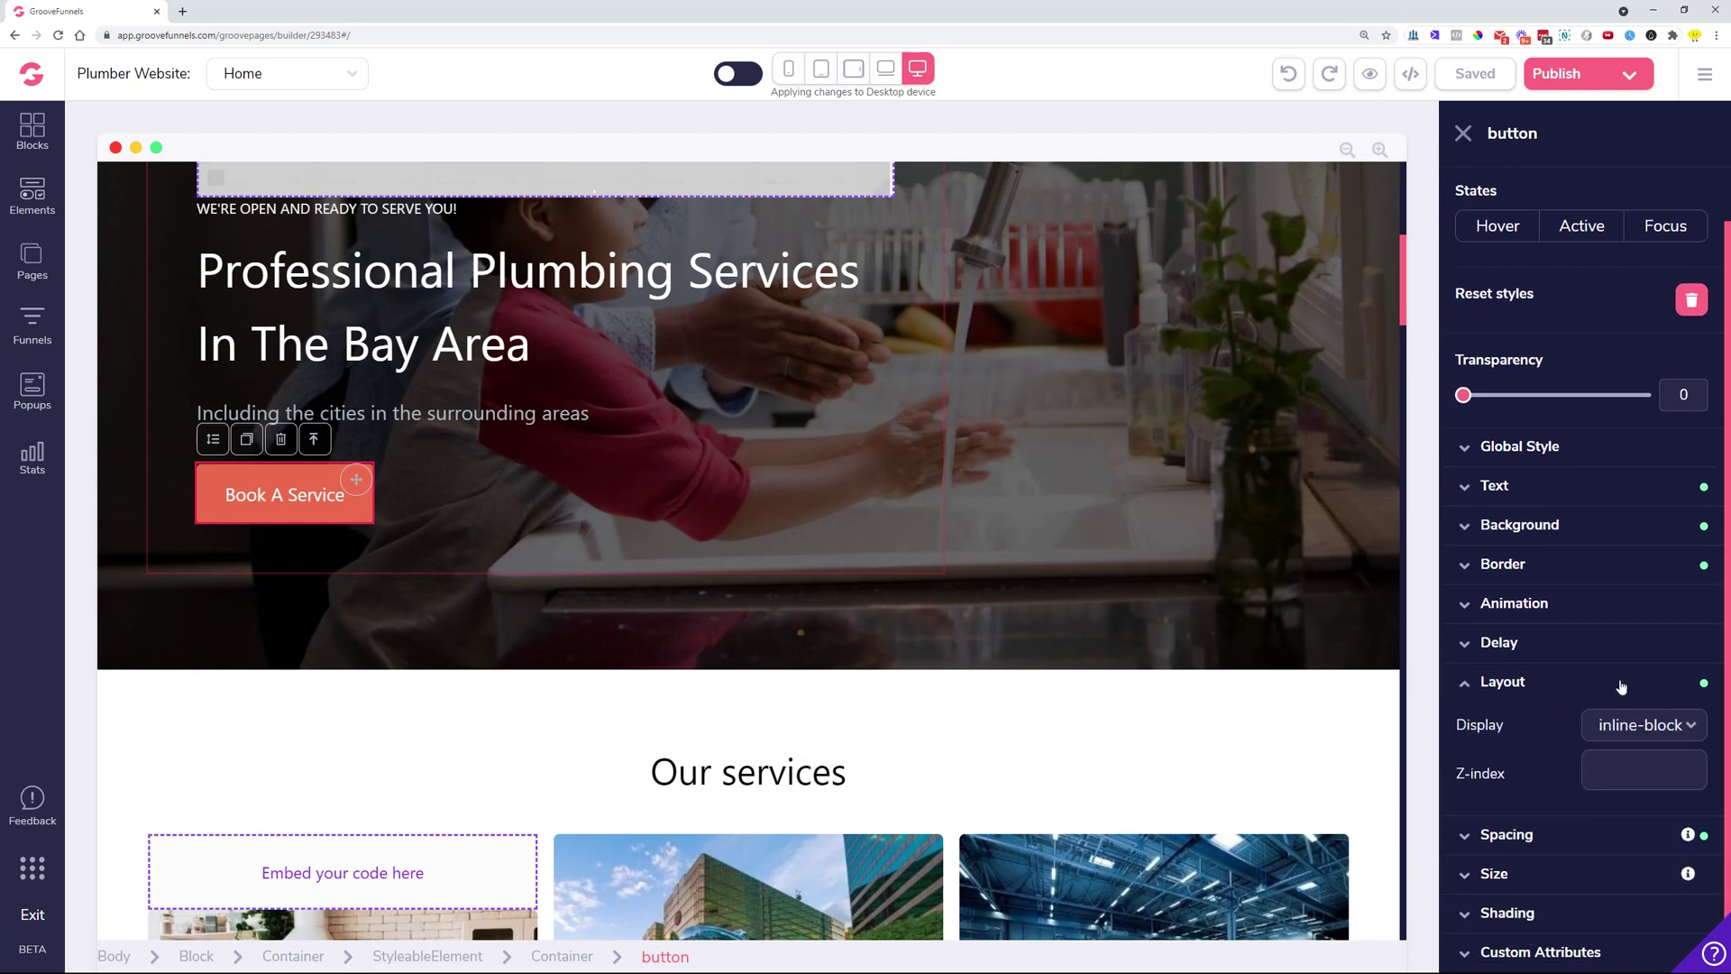
click(1642, 720)
scroll(1630, 706, down, 2)
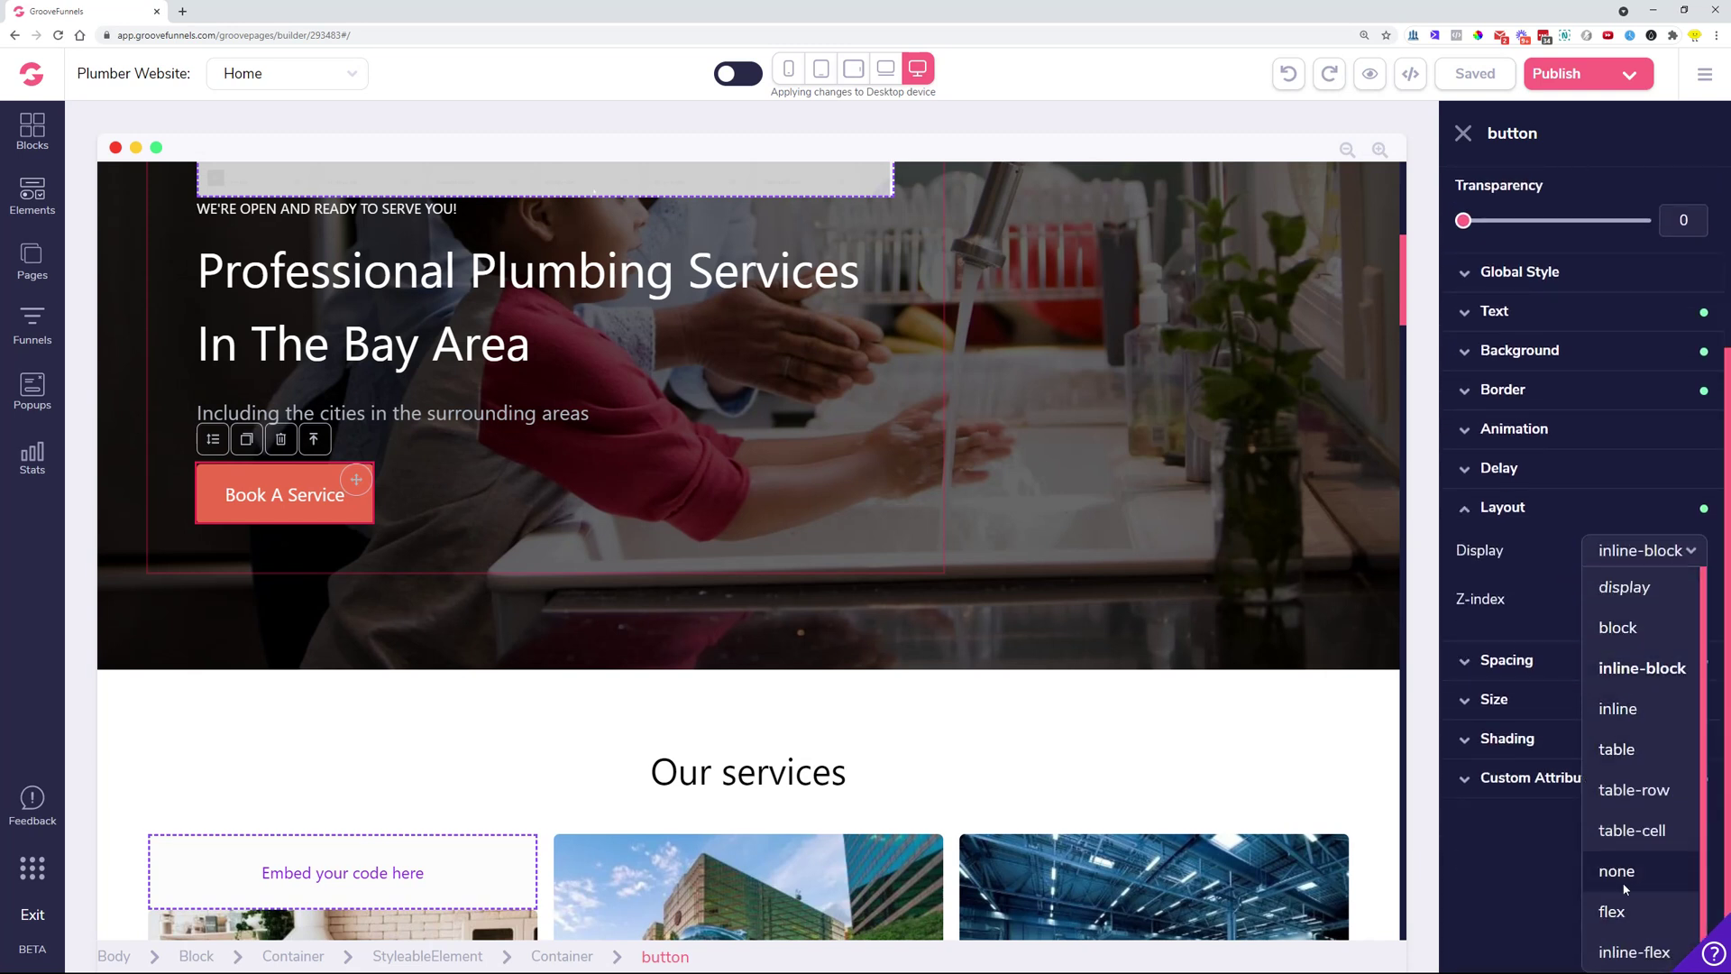
click(1613, 873)
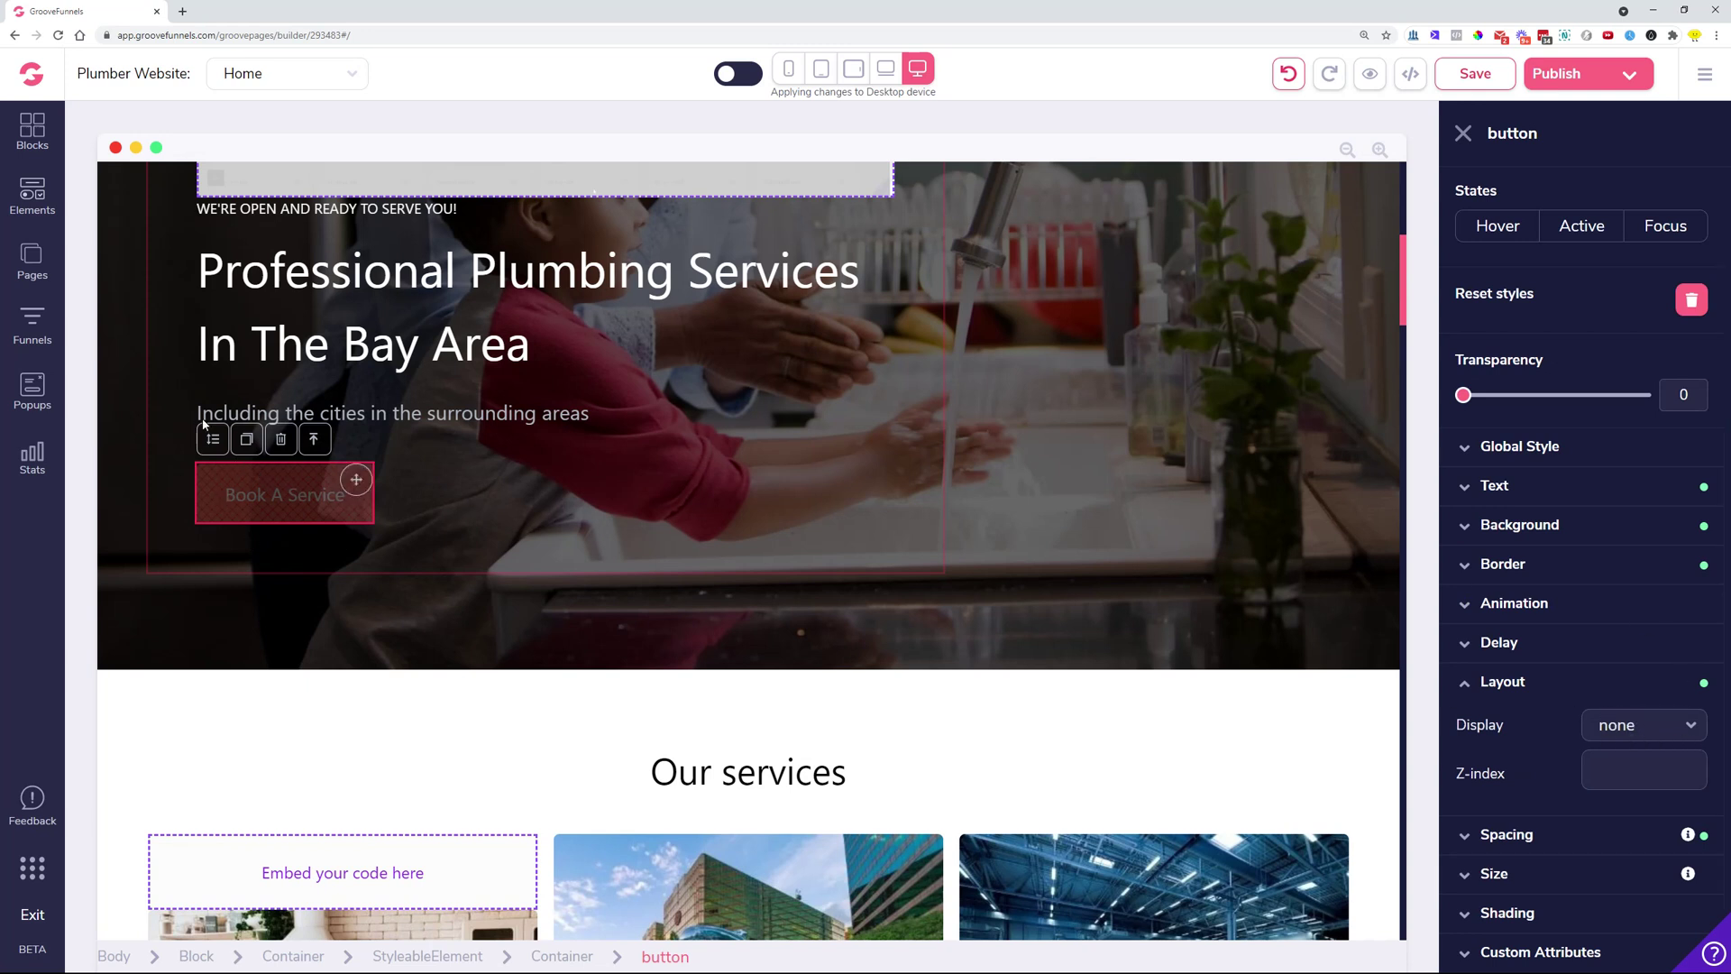
- Compare the "Book A Service" button in the mobile view with its desktop view
scroll(674, 418, up, 3)
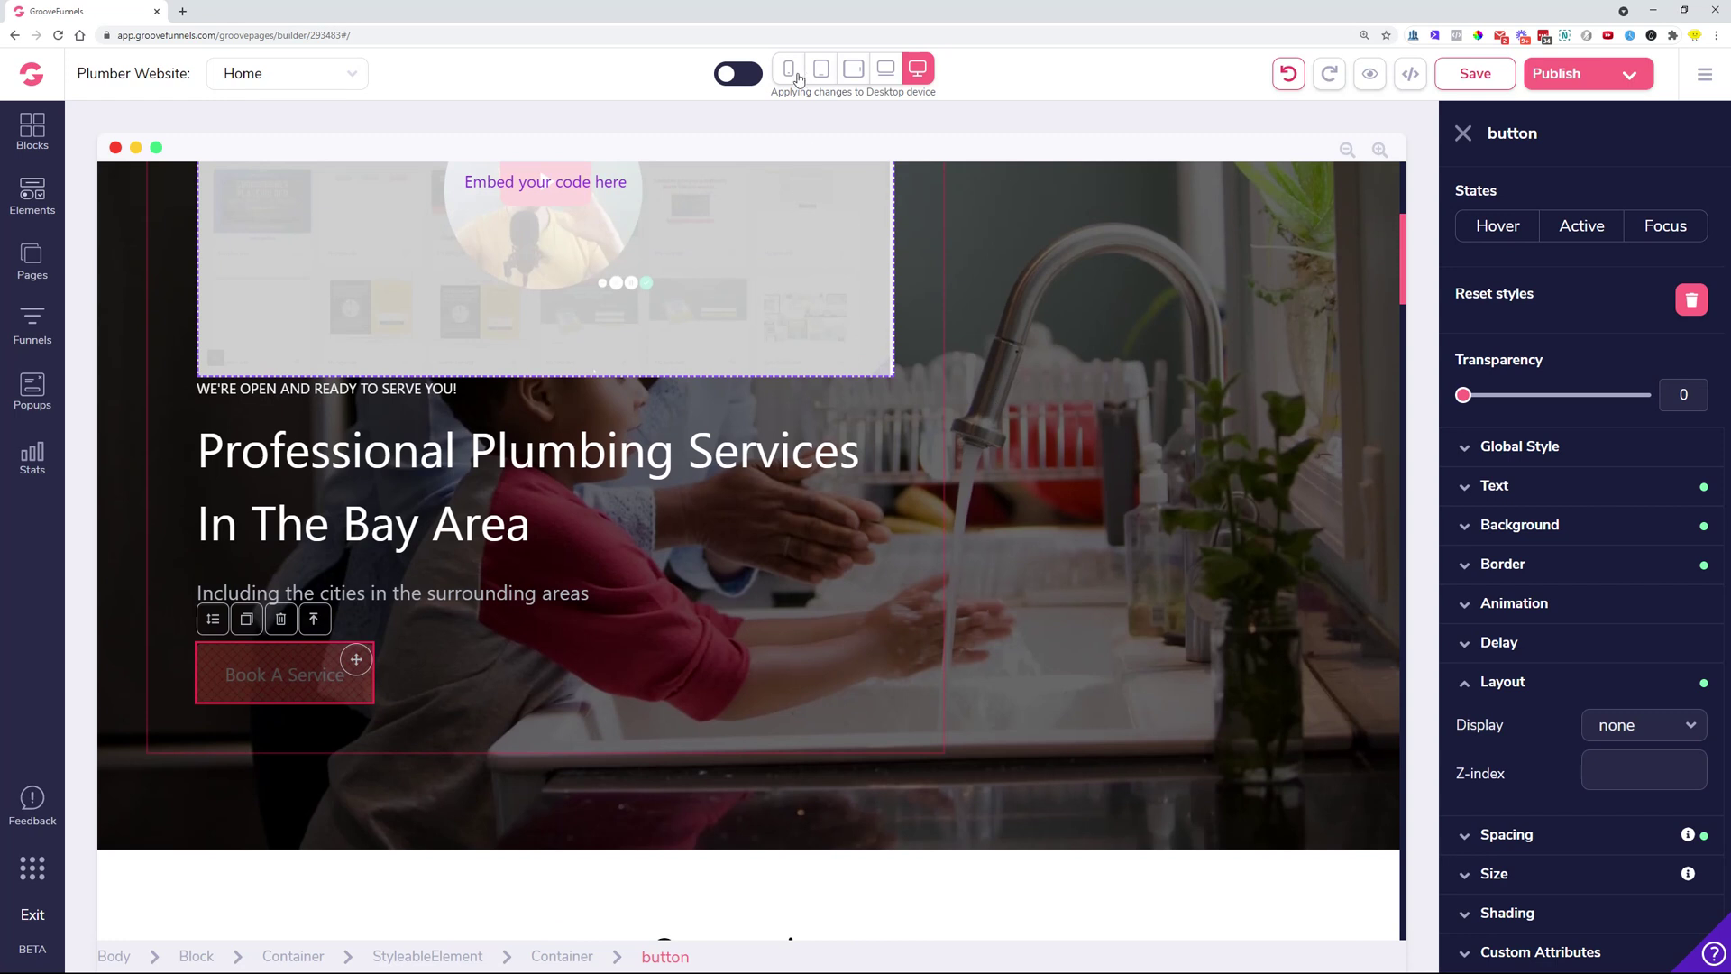
click(796, 78)
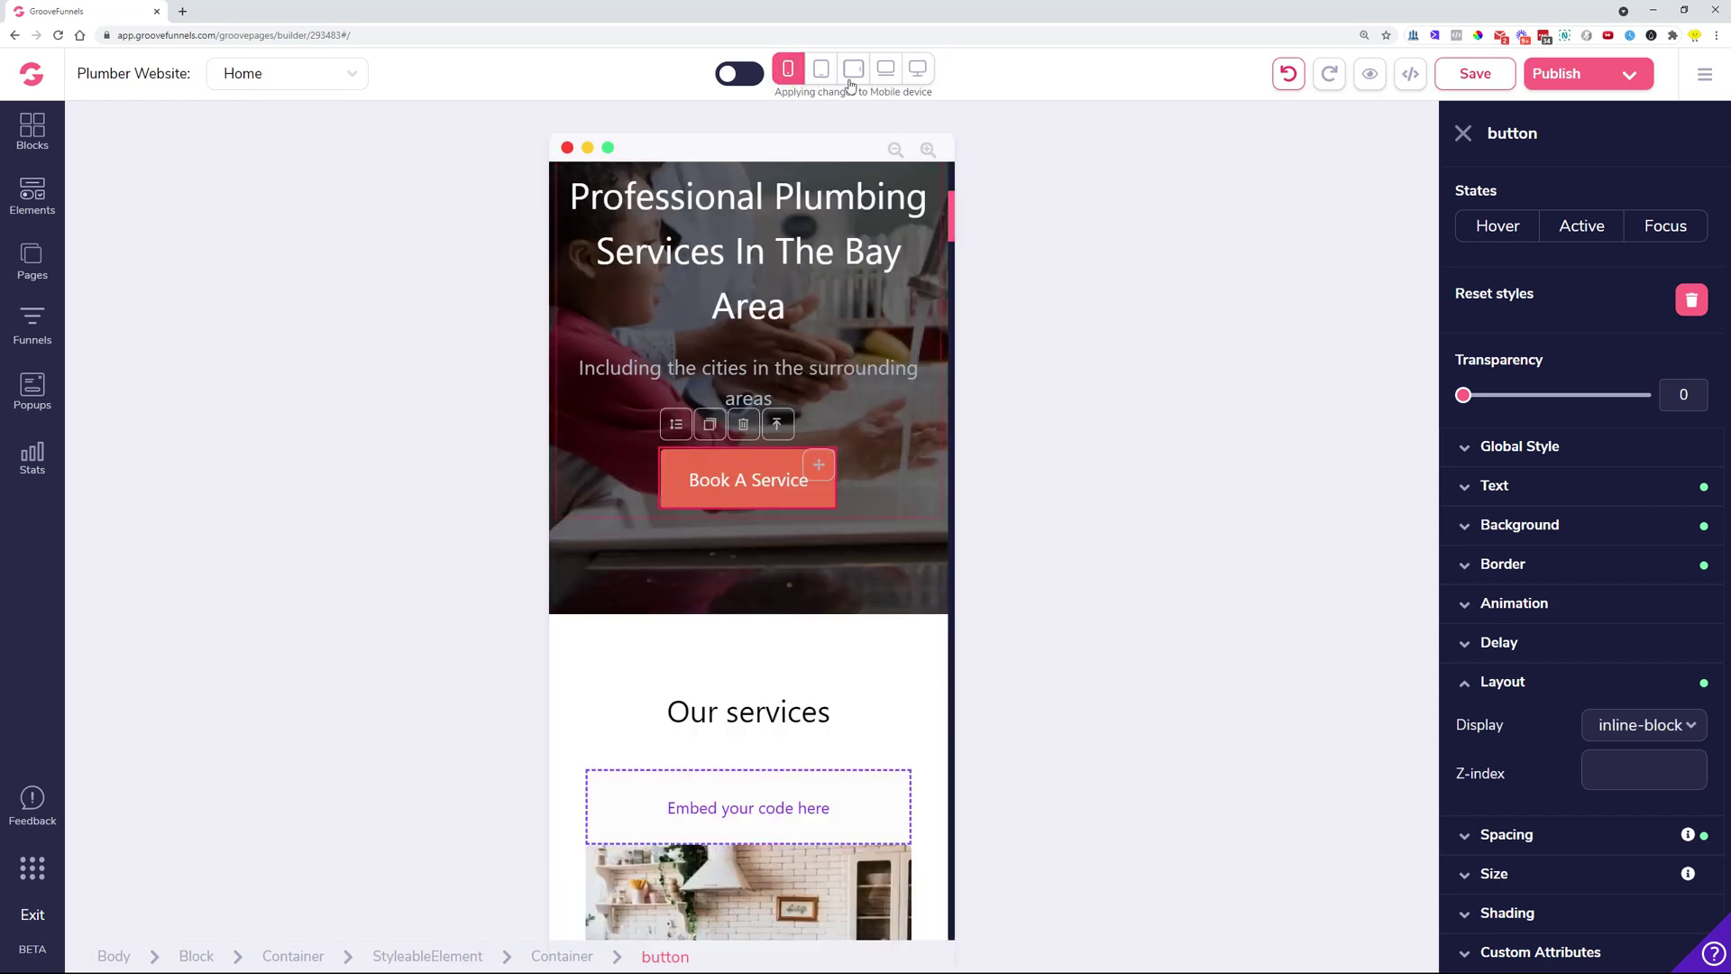
click(919, 80)
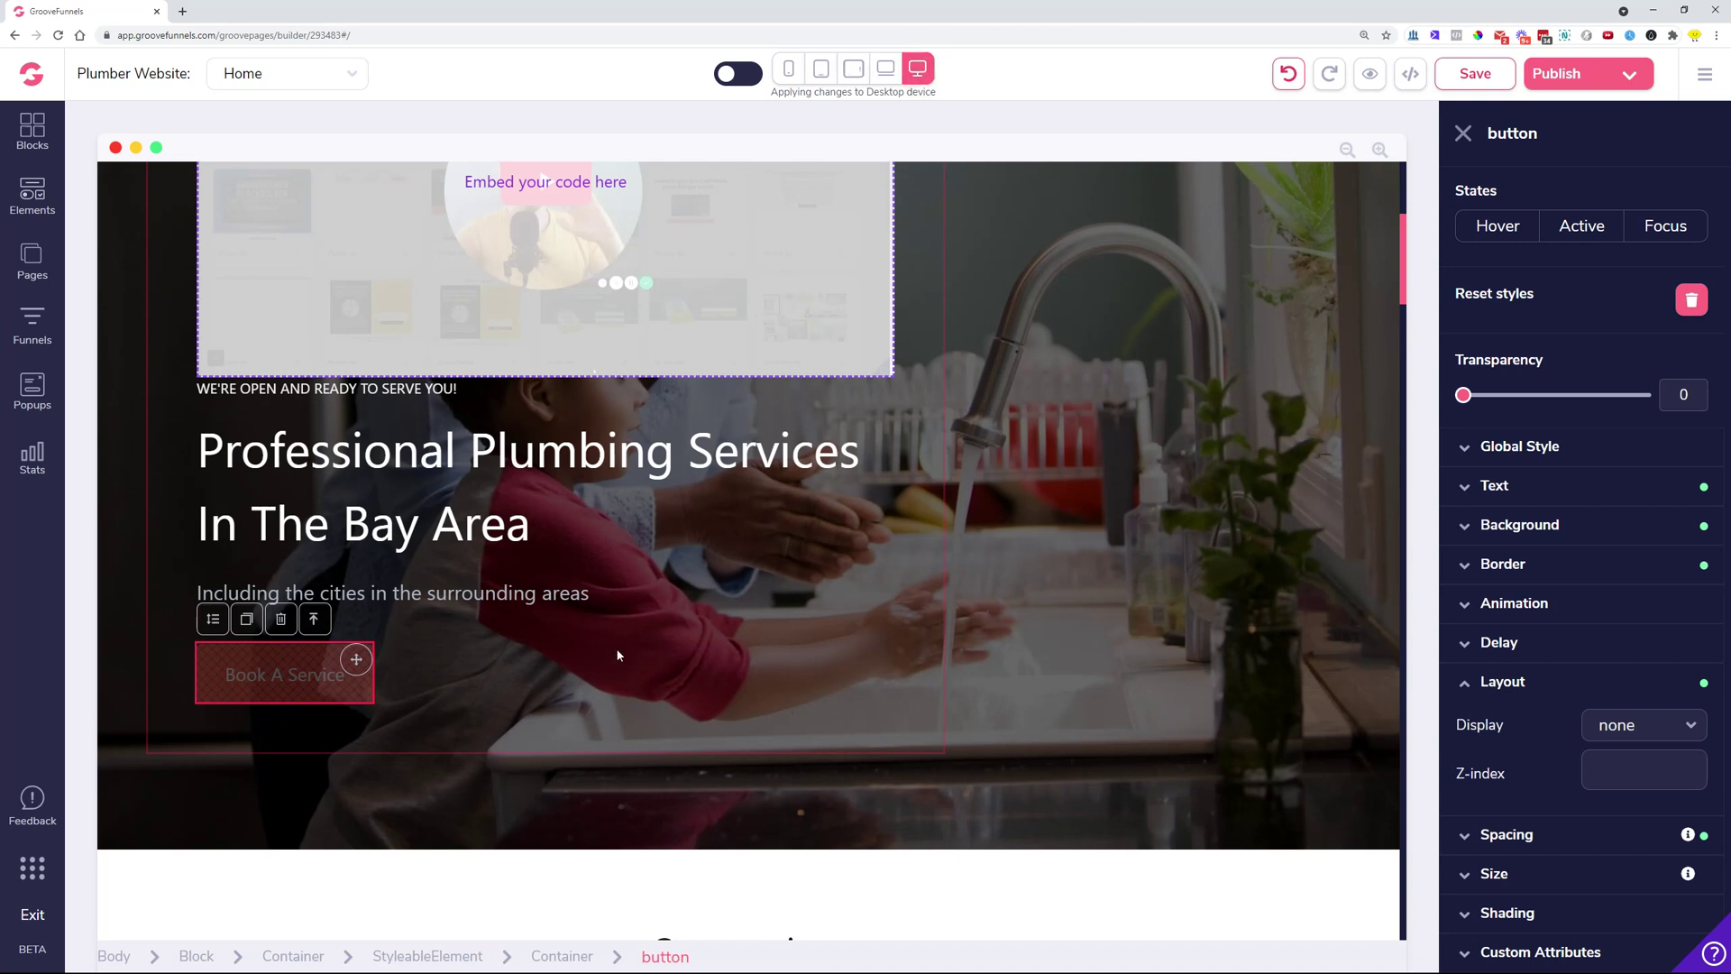
- Select the "Book A Service" button, turn on applying changes to all devices, and expand its text styling settings
click(577, 680)
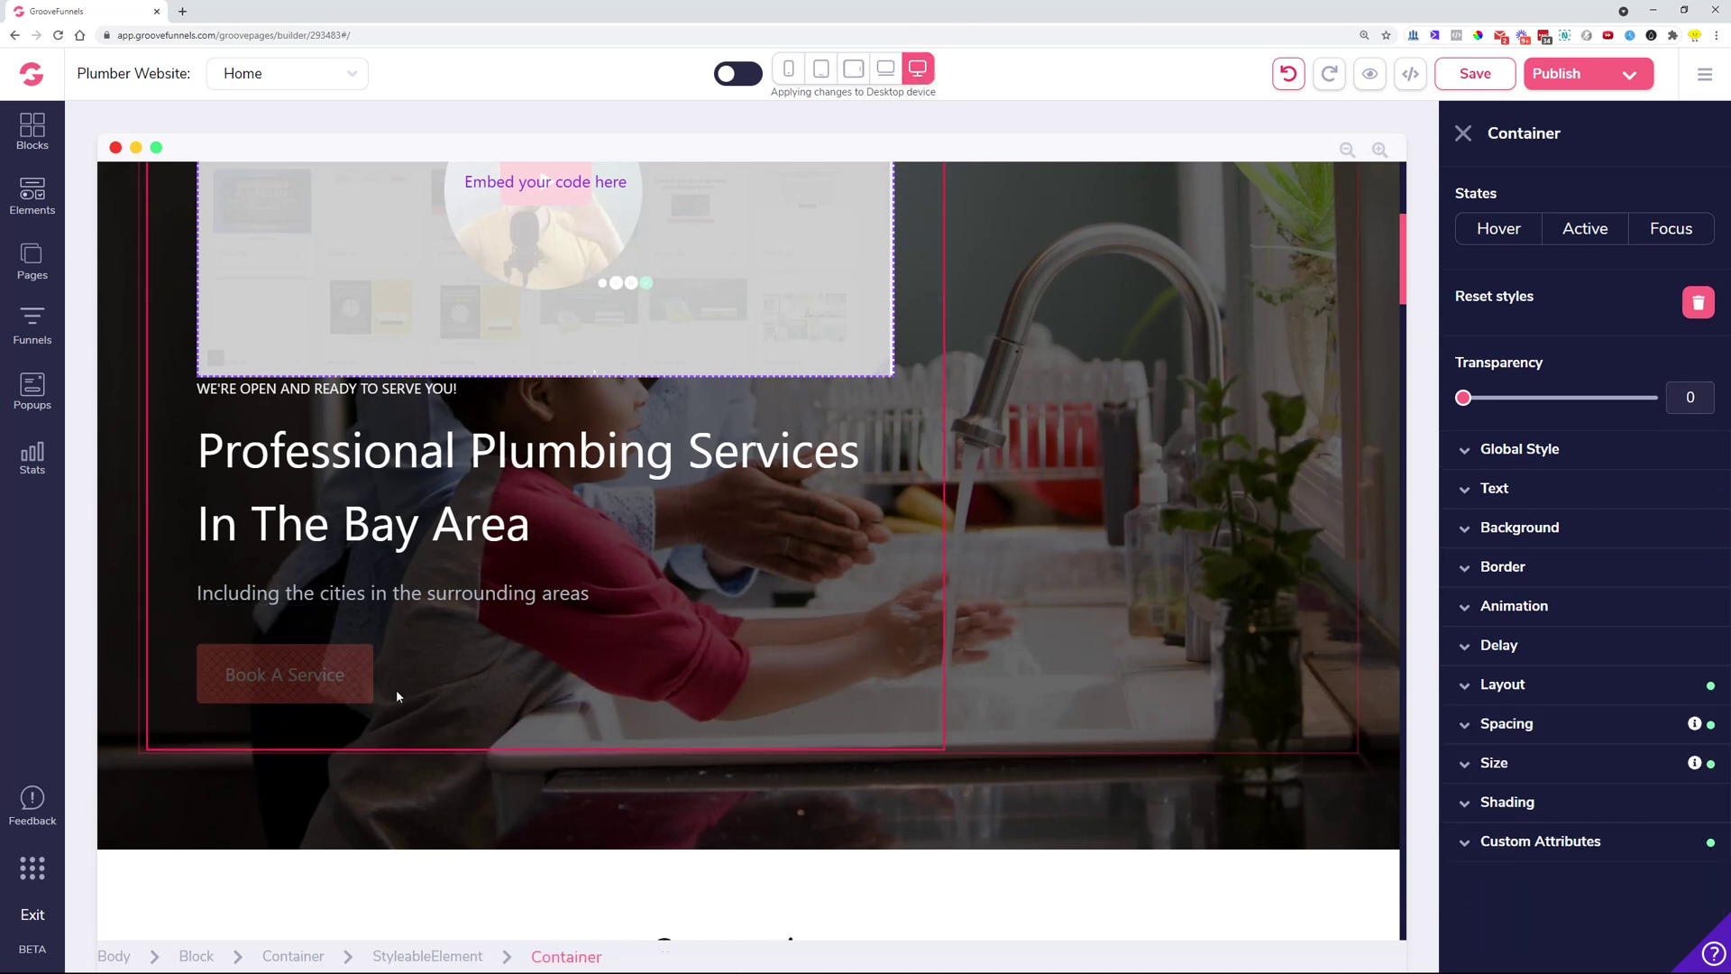
click(279, 671)
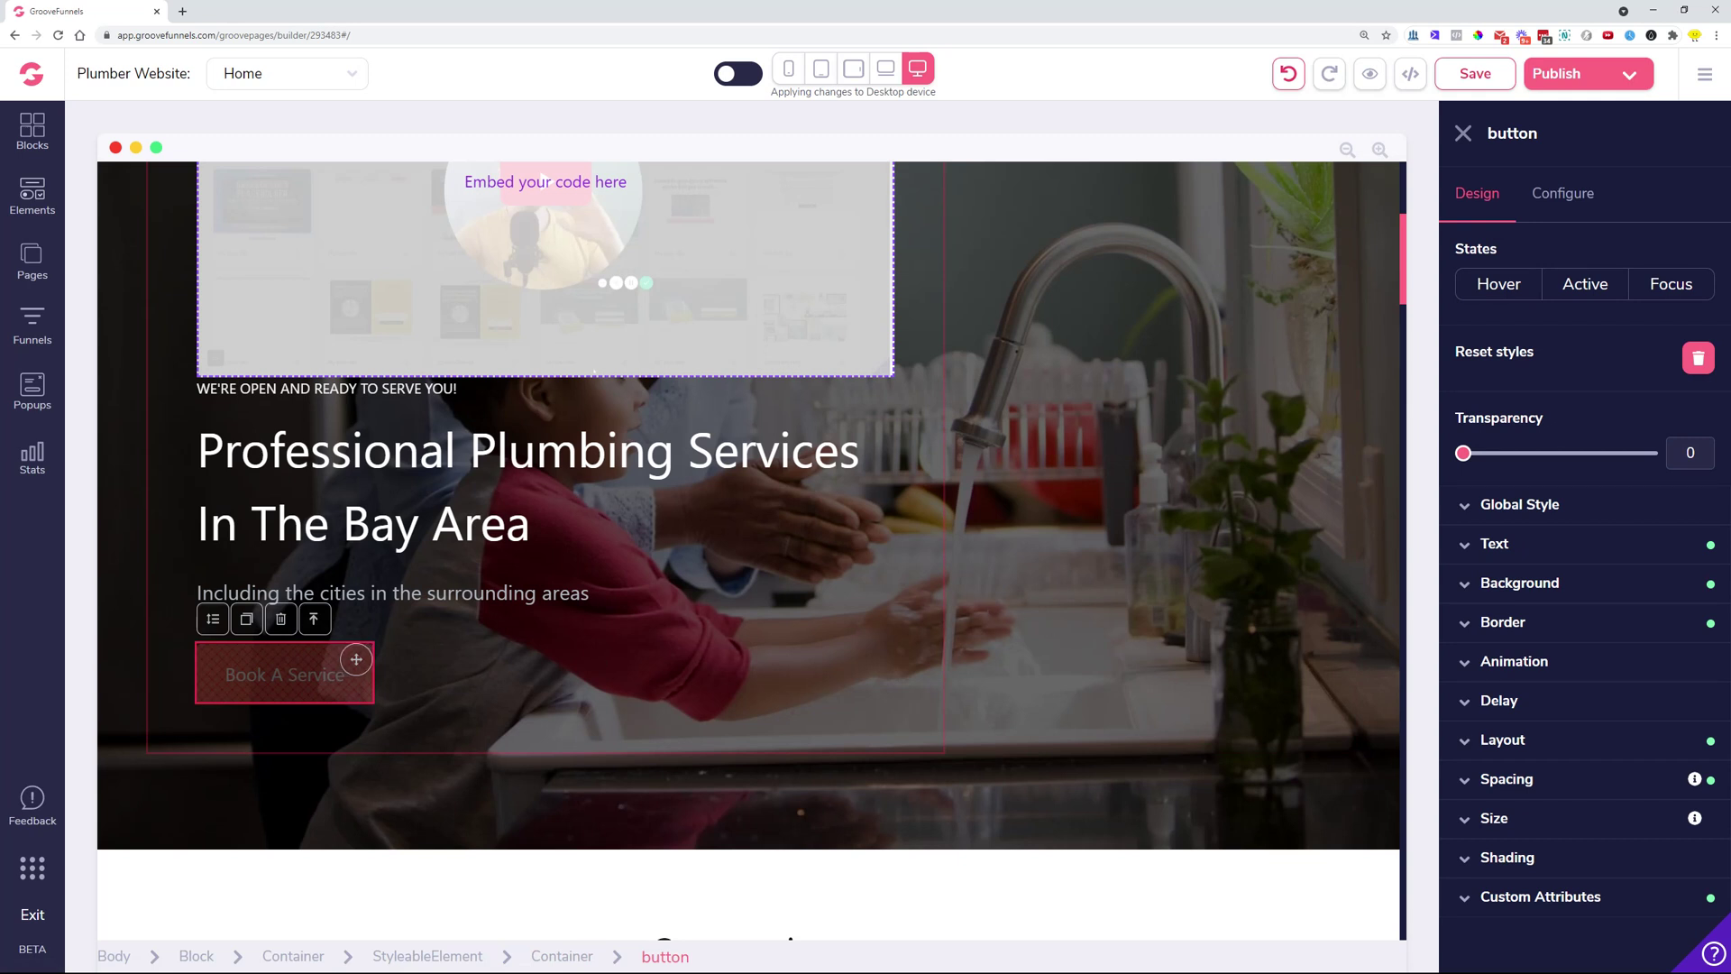
click(730, 72)
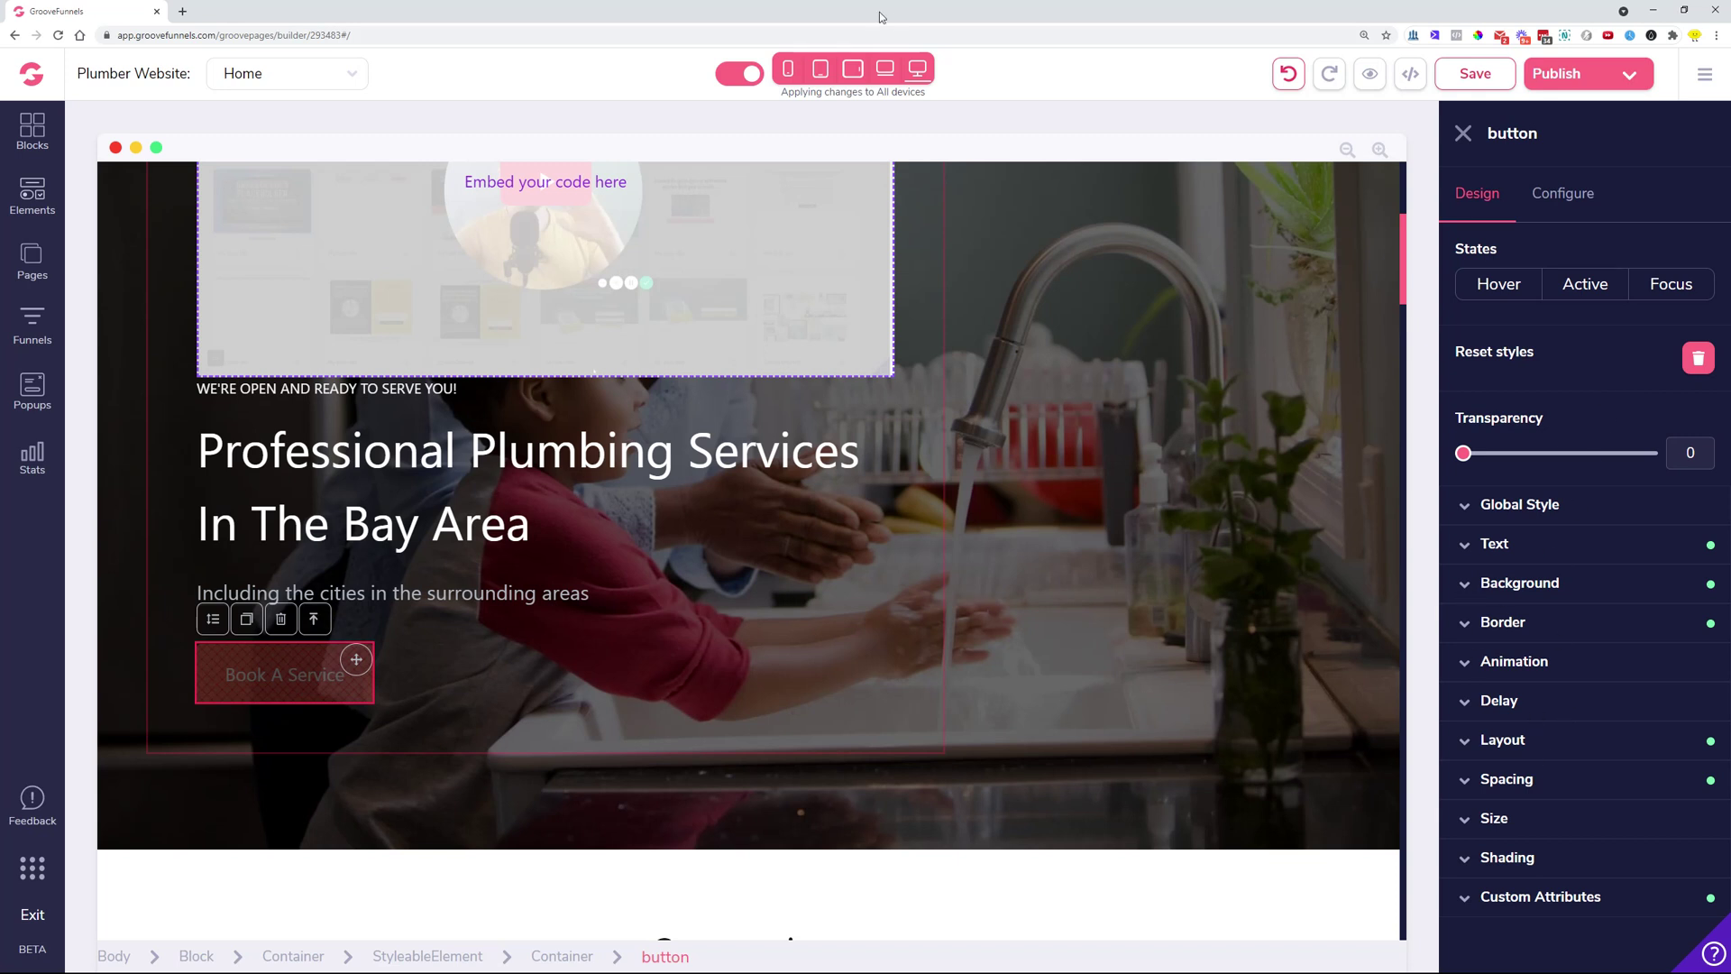
click(1497, 545)
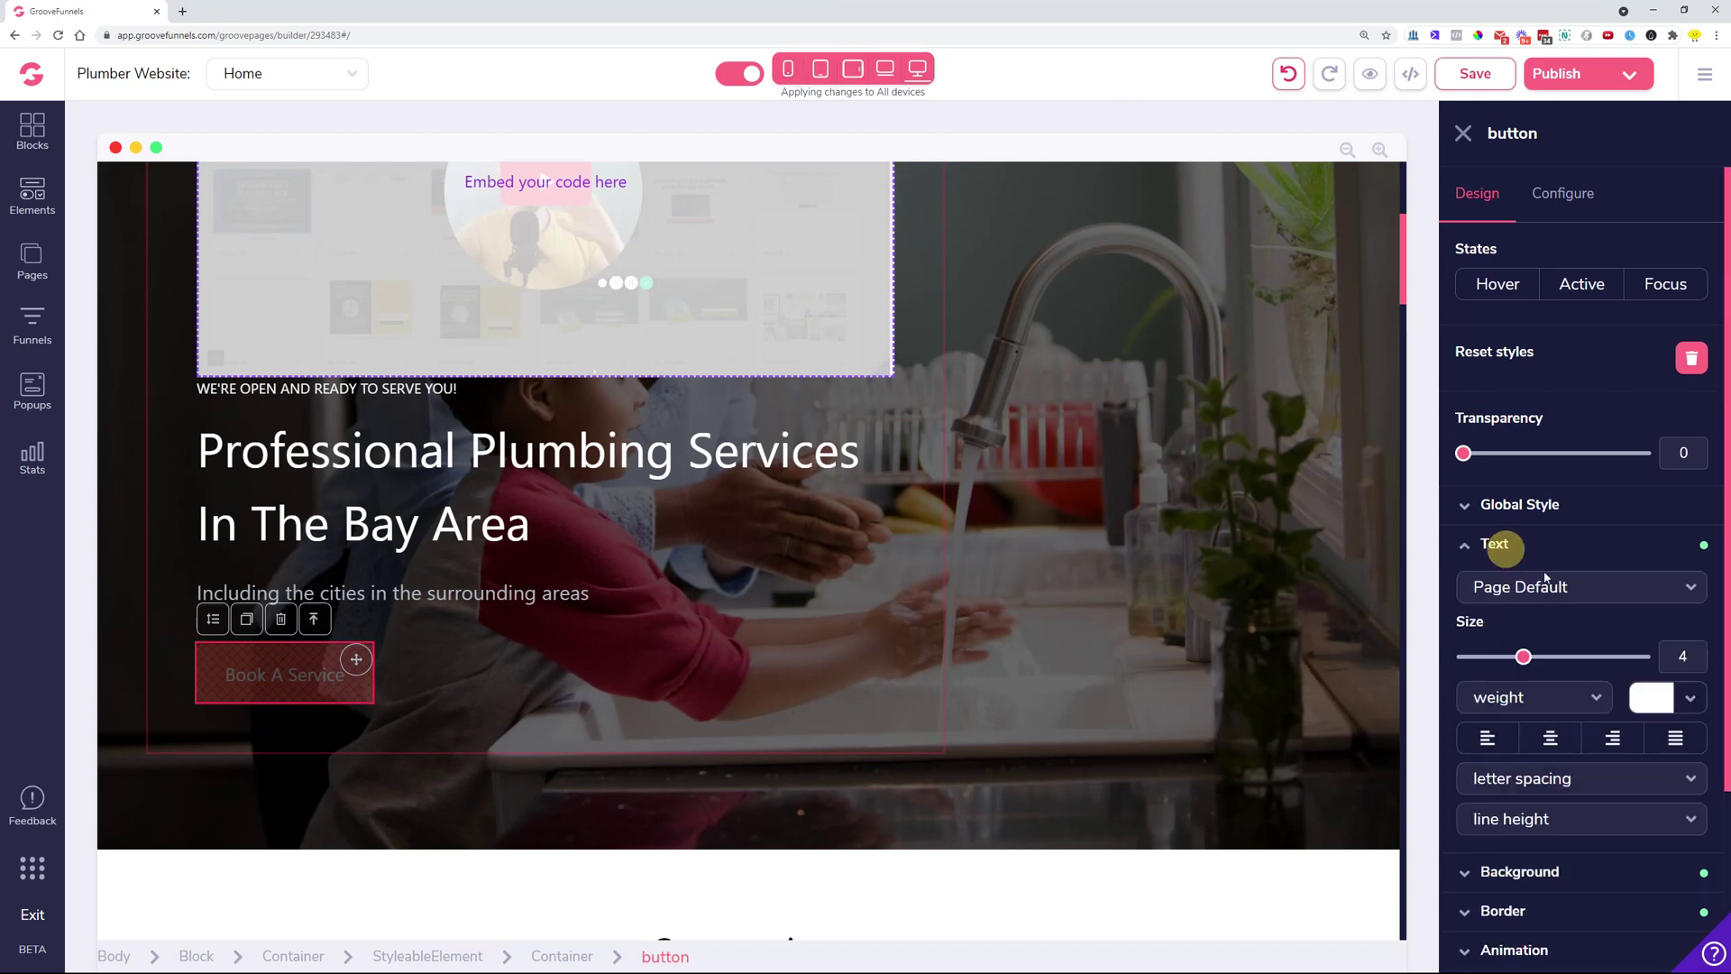
scroll(1567, 633, down, 3)
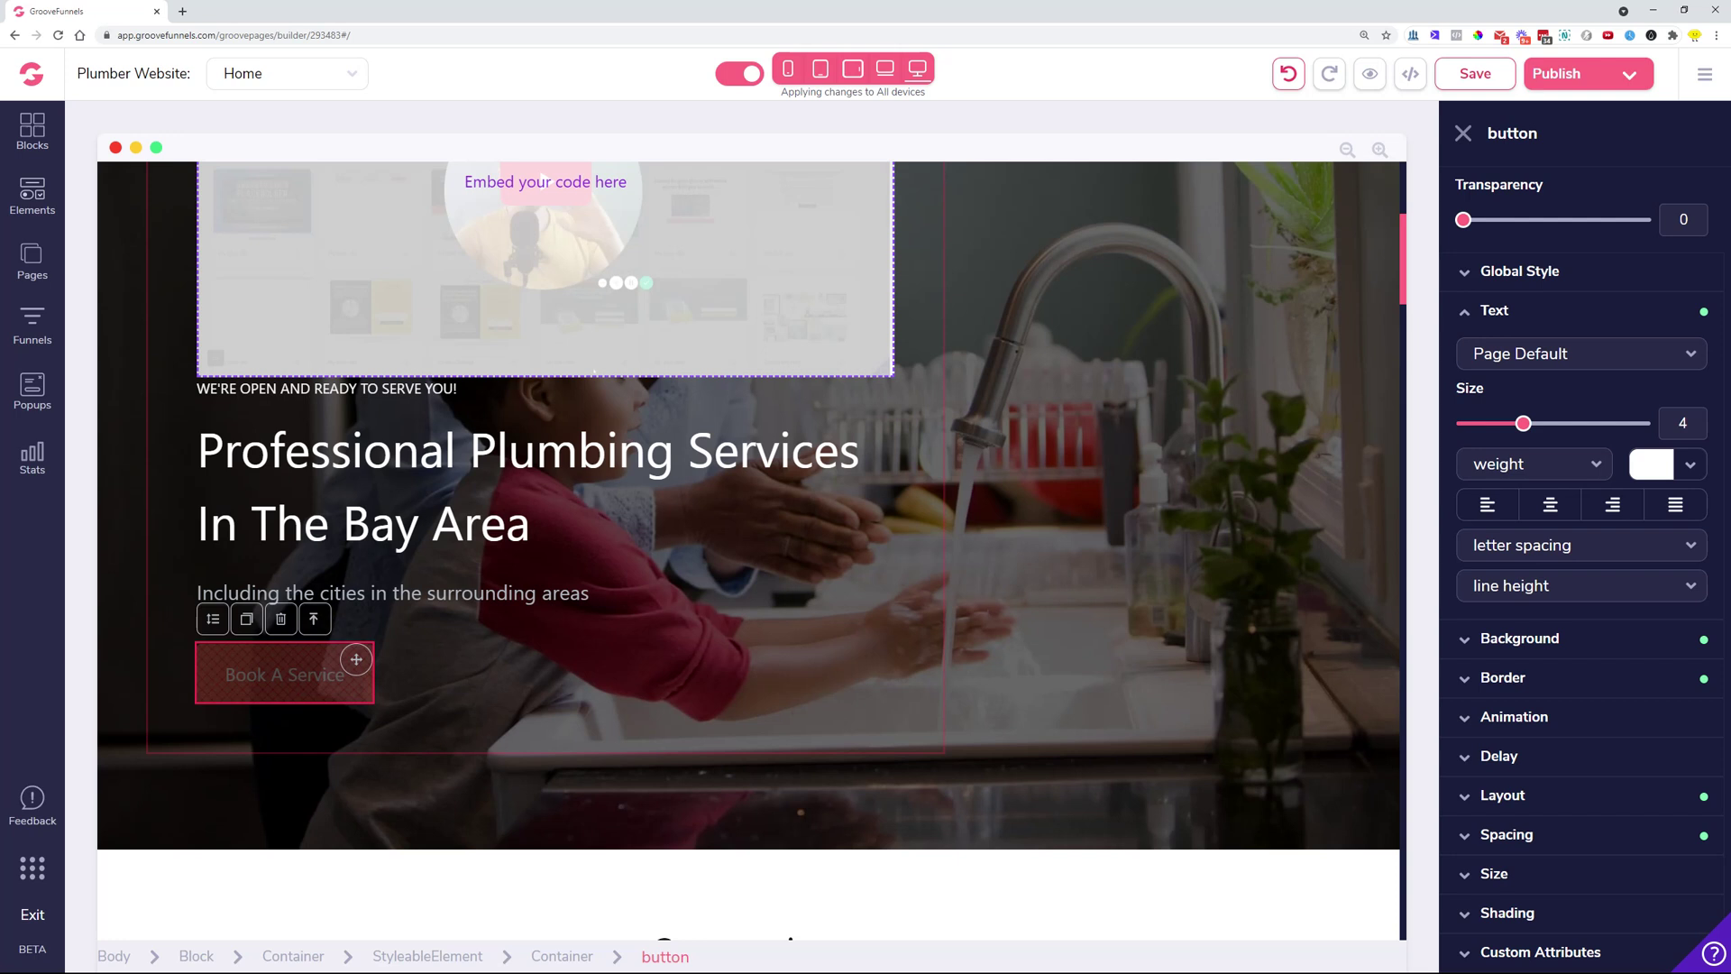
- Try center-right alignment for the hero block's background image and set it to bottom center
click(1297, 668)
click(1301, 805)
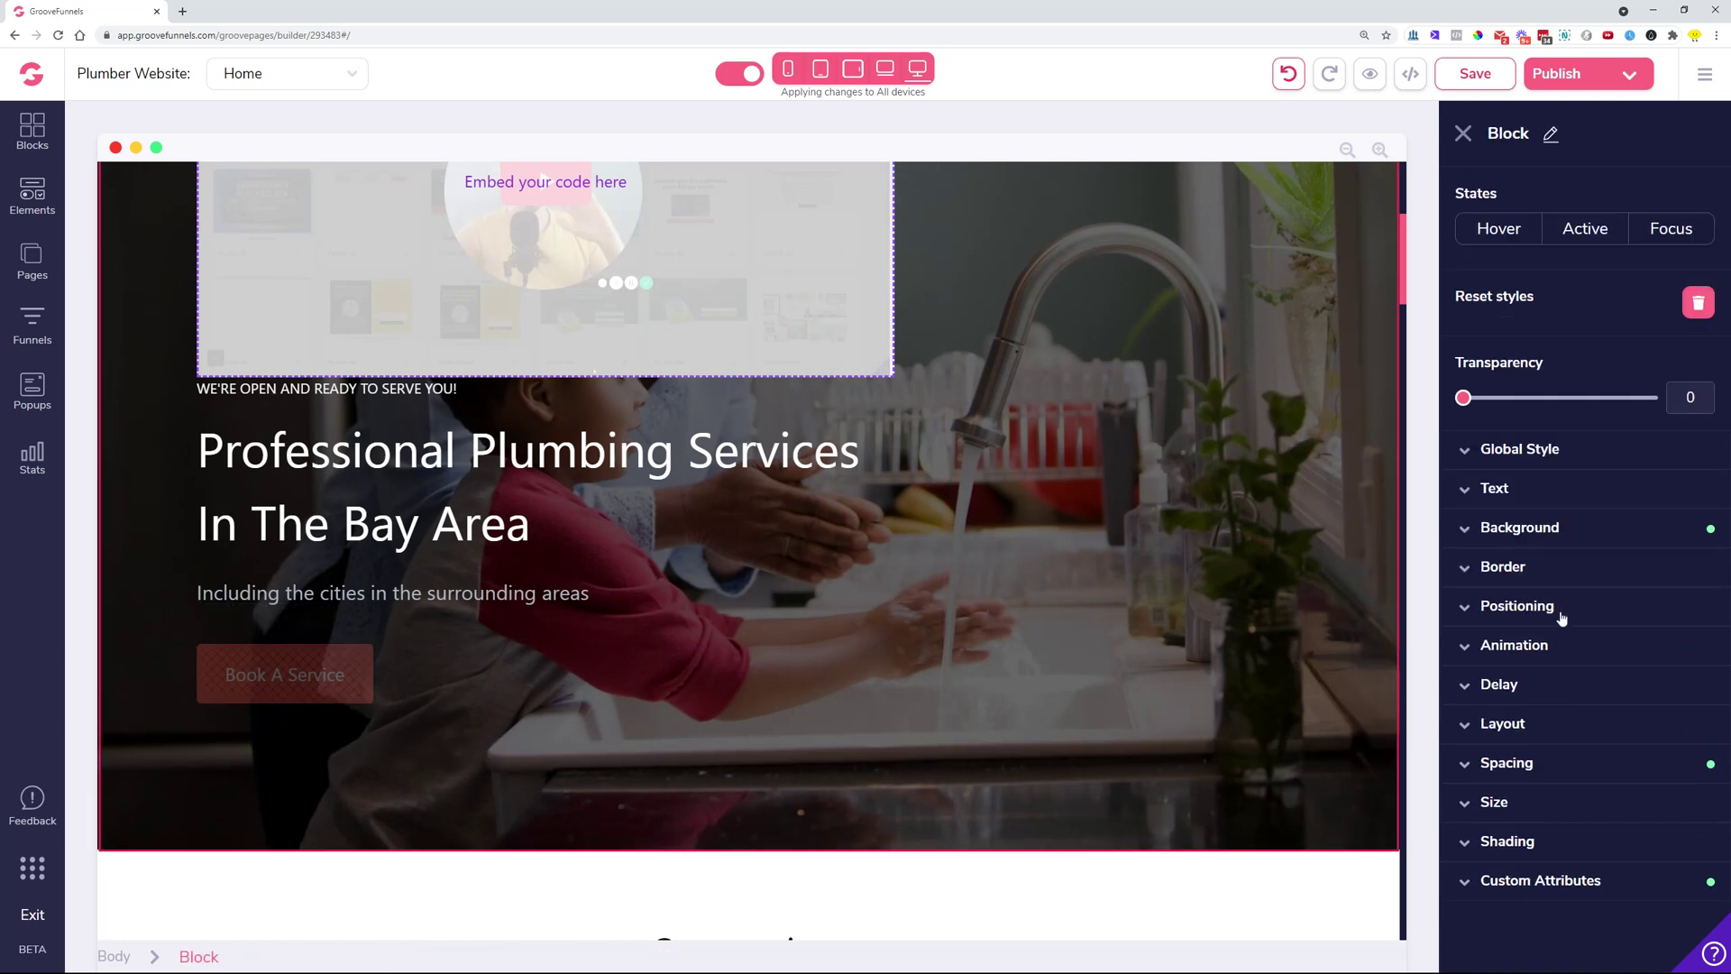
click(1568, 541)
scroll(1466, 568, down, 3)
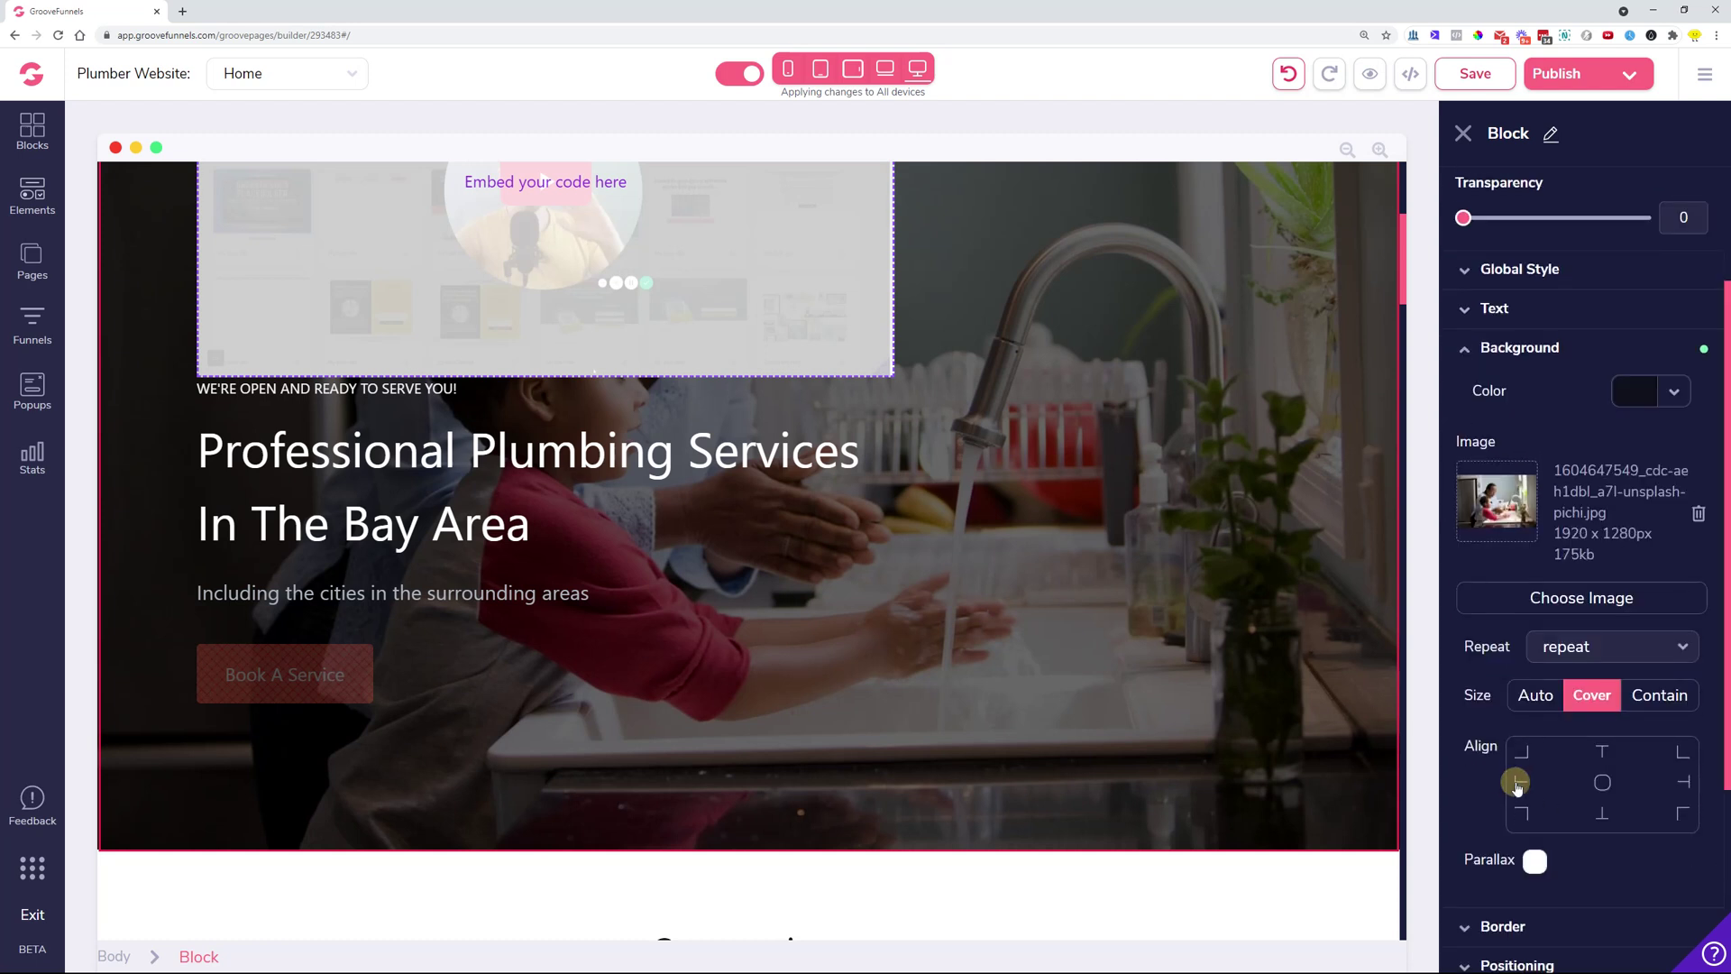
click(1683, 781)
click(1606, 814)
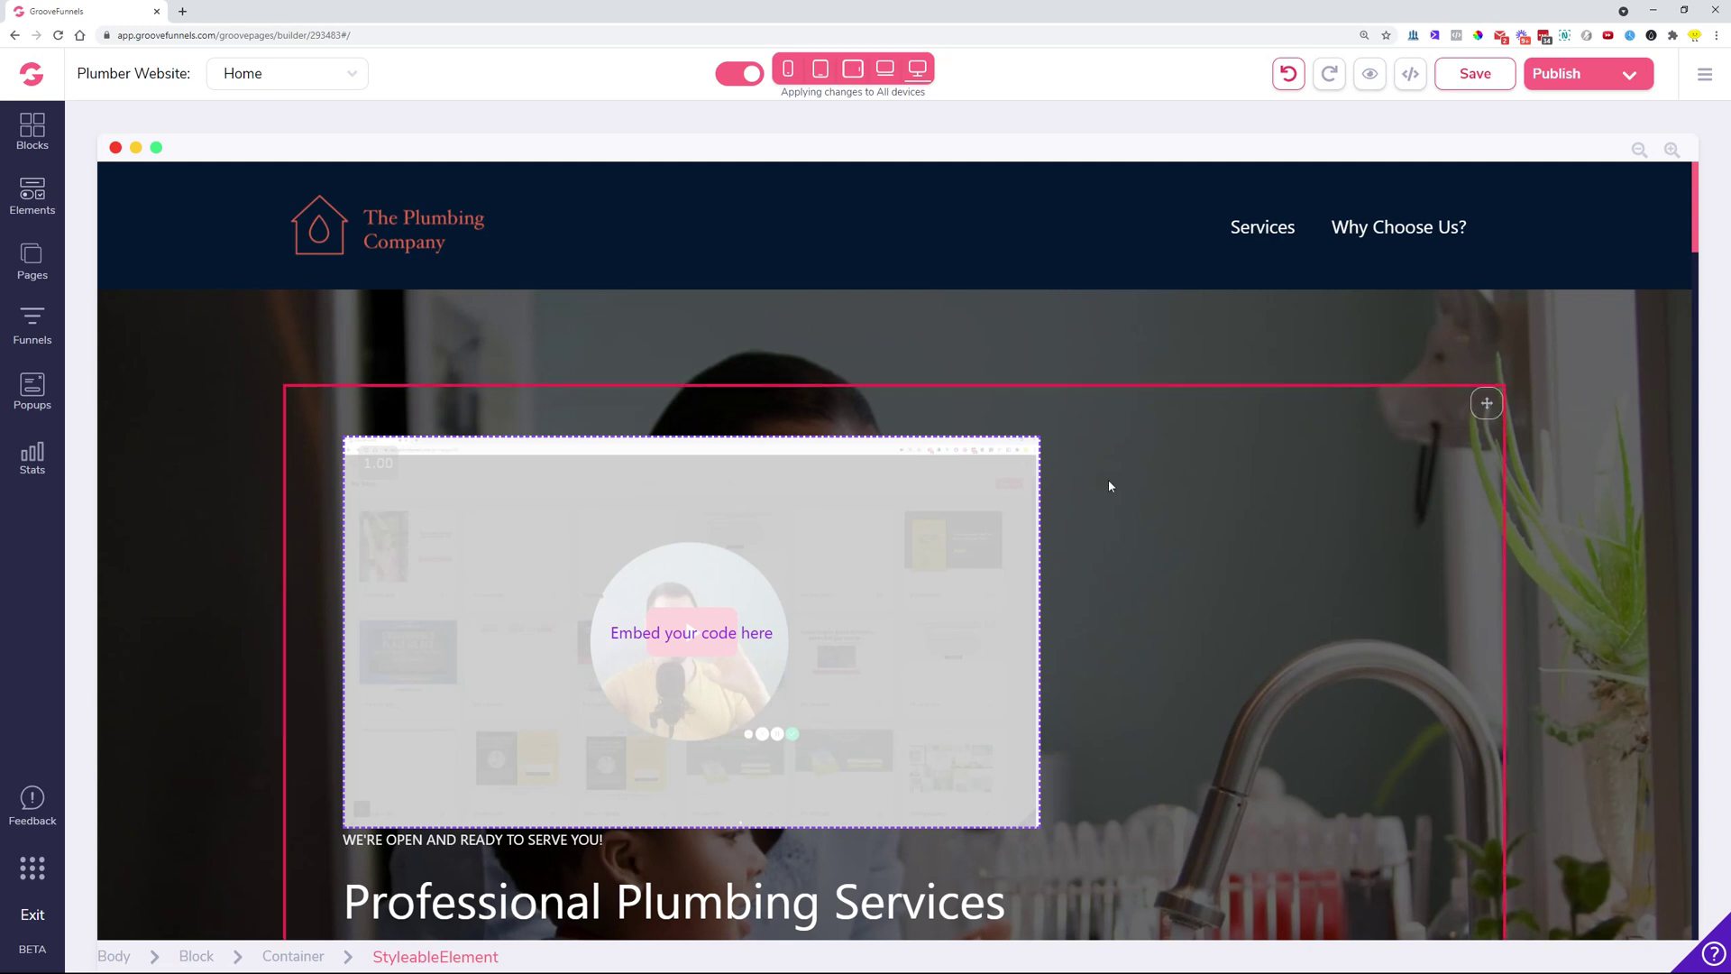
- Review the site's pages in both the page selector and the primary navigation list
click(353, 76)
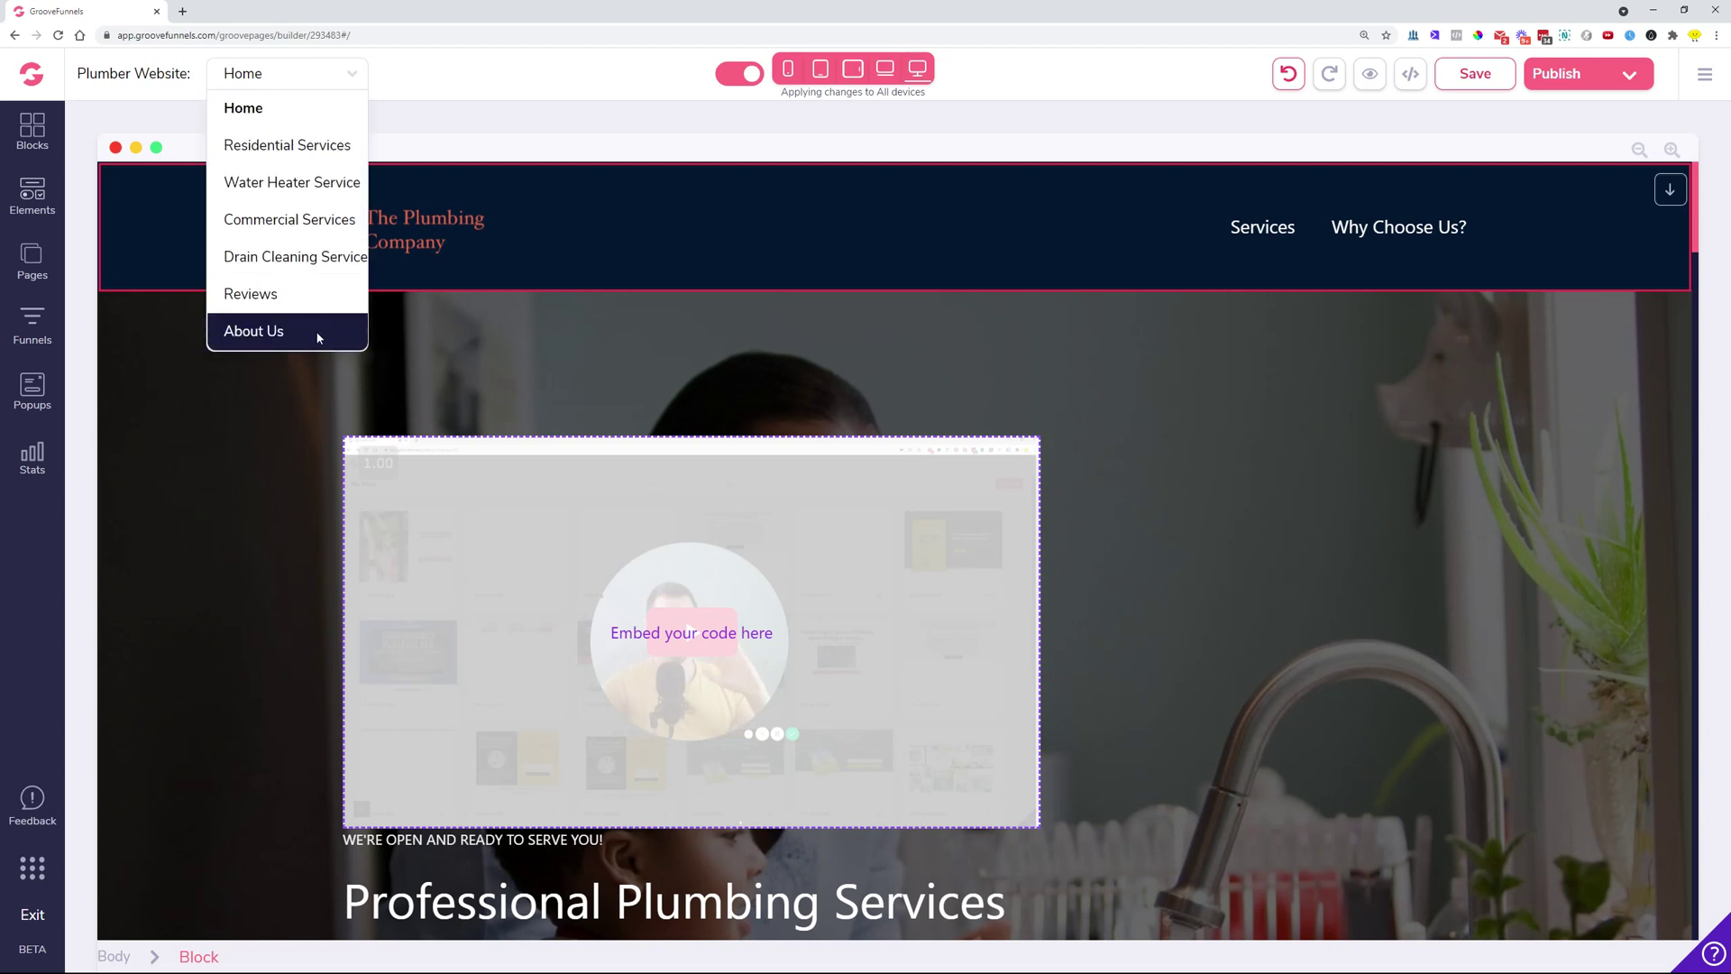
click(33, 260)
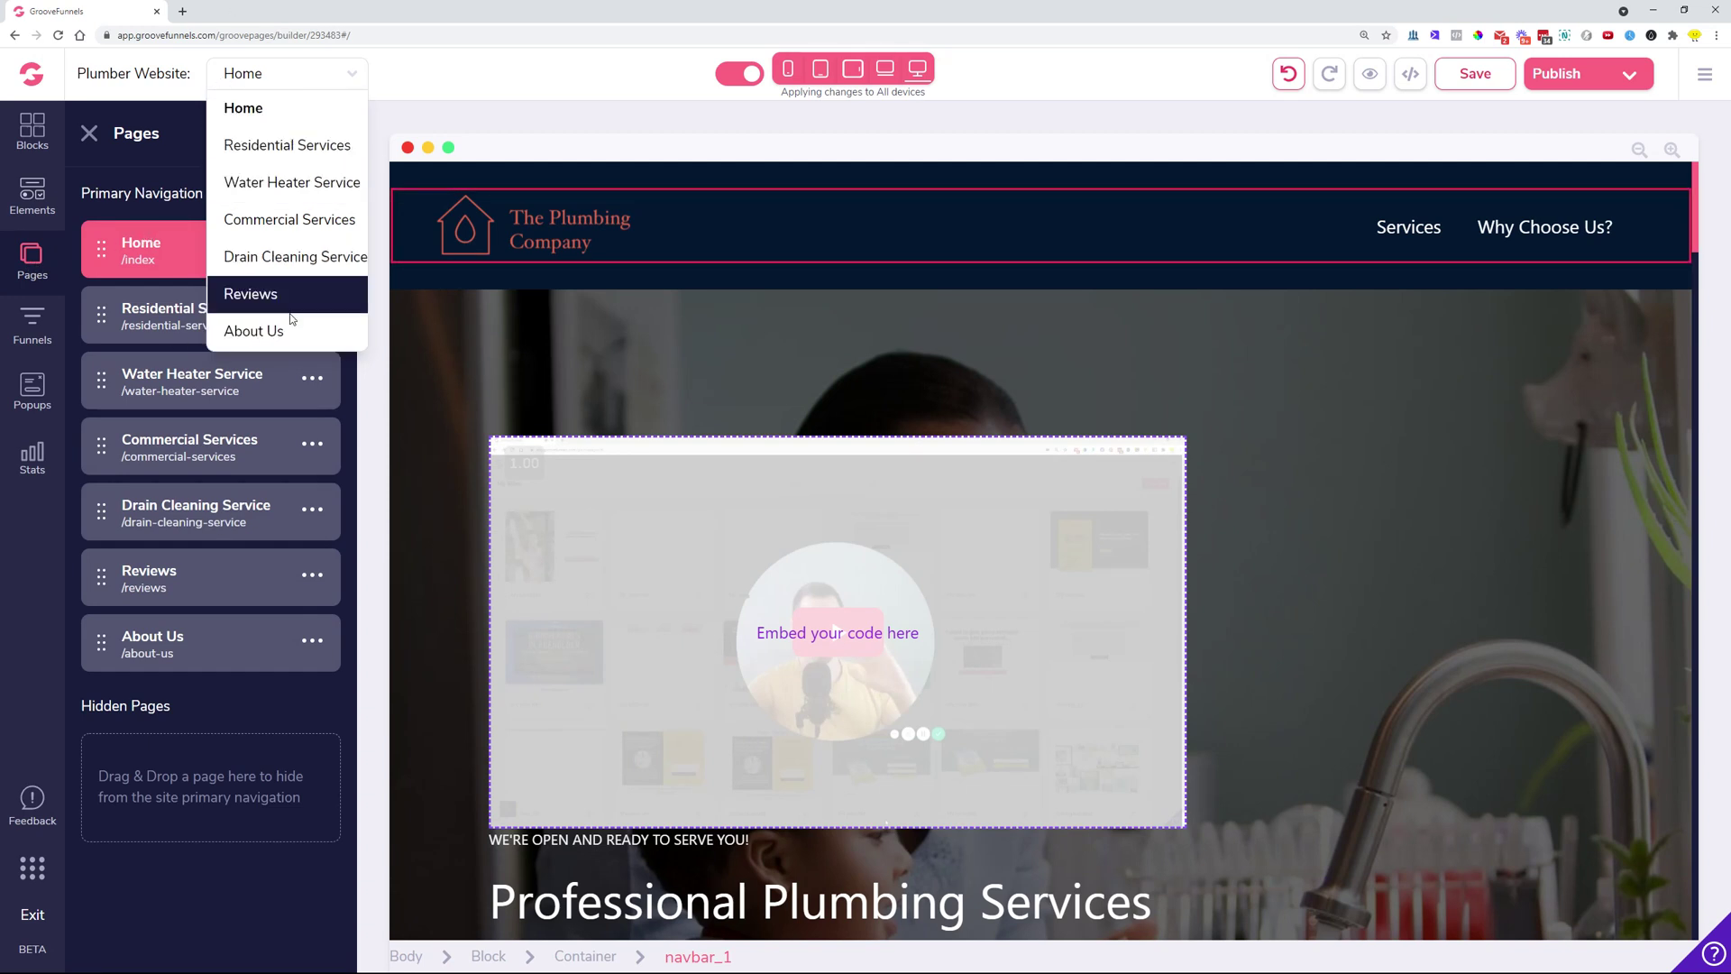
click(351, 78)
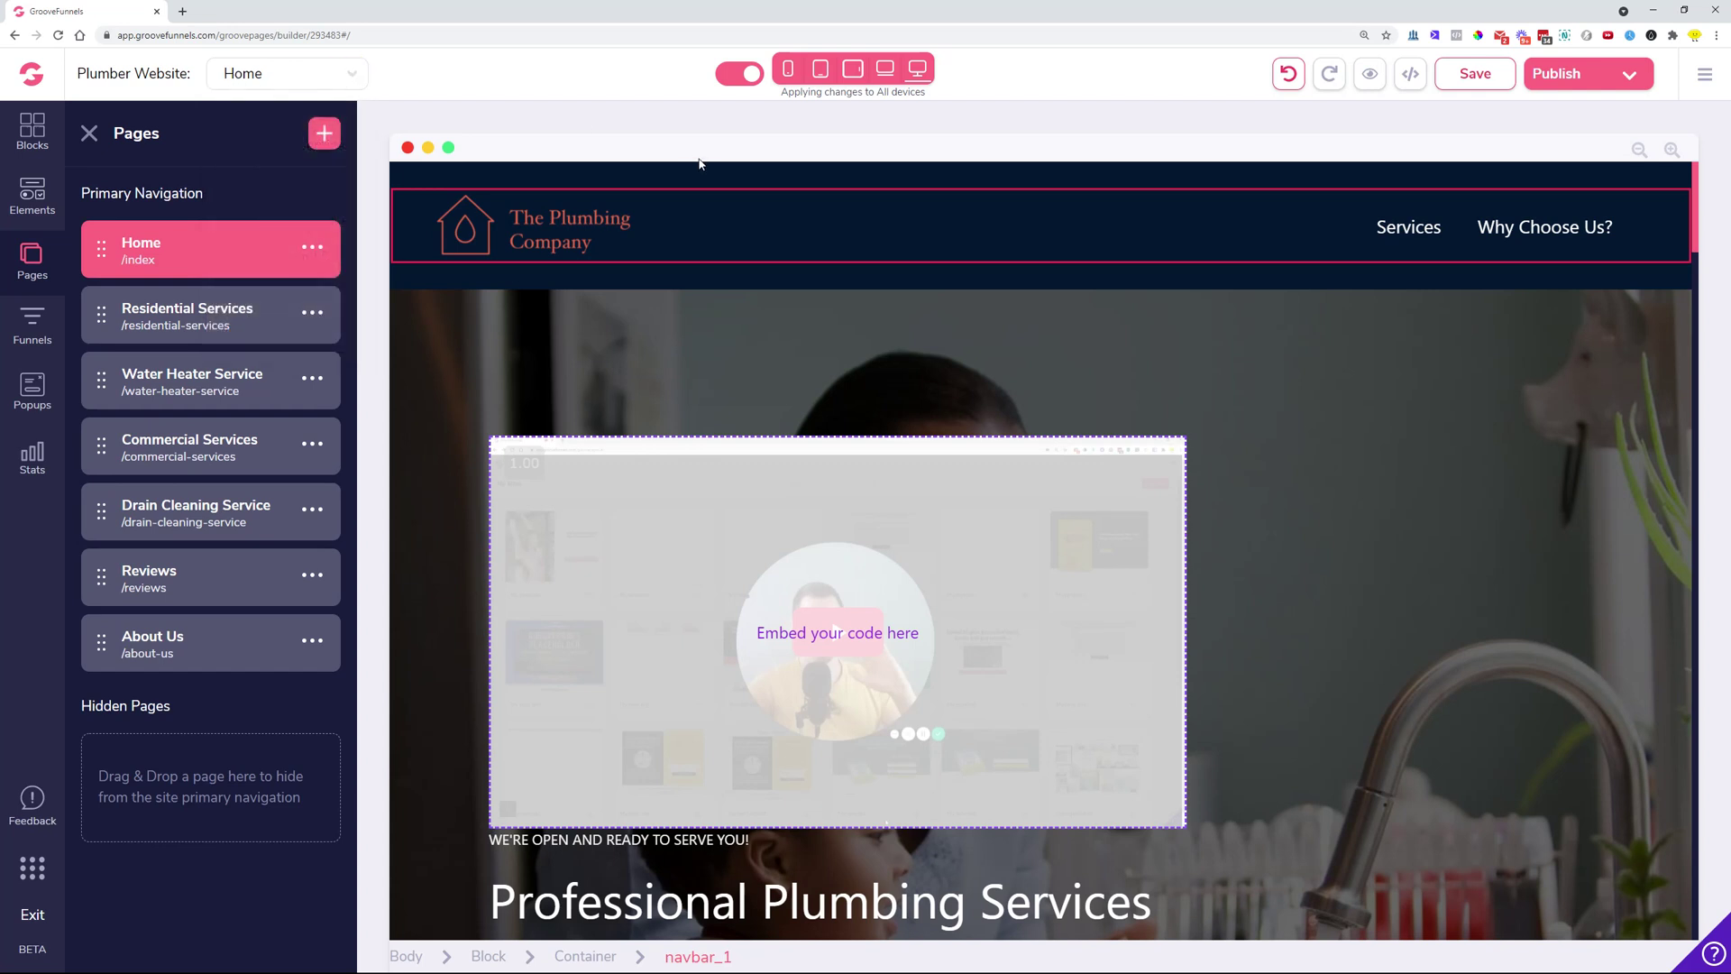
- Select the embed element in the hero block and look over its surroundings on the home page
click(1173, 521)
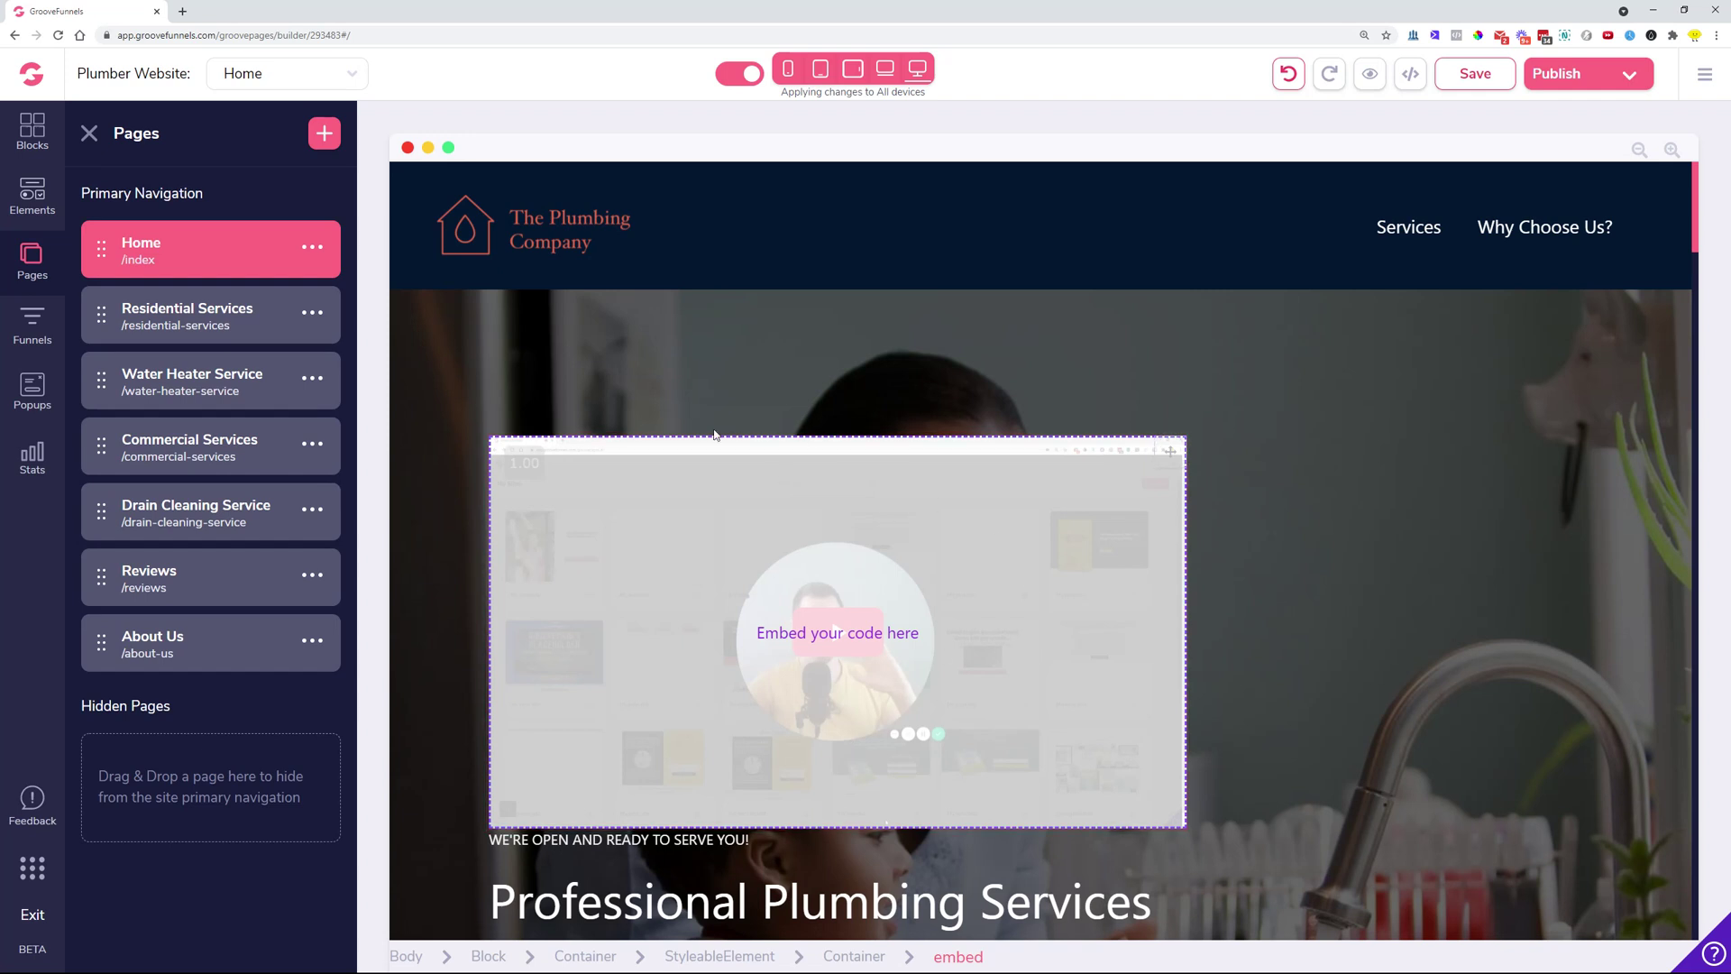
click(735, 574)
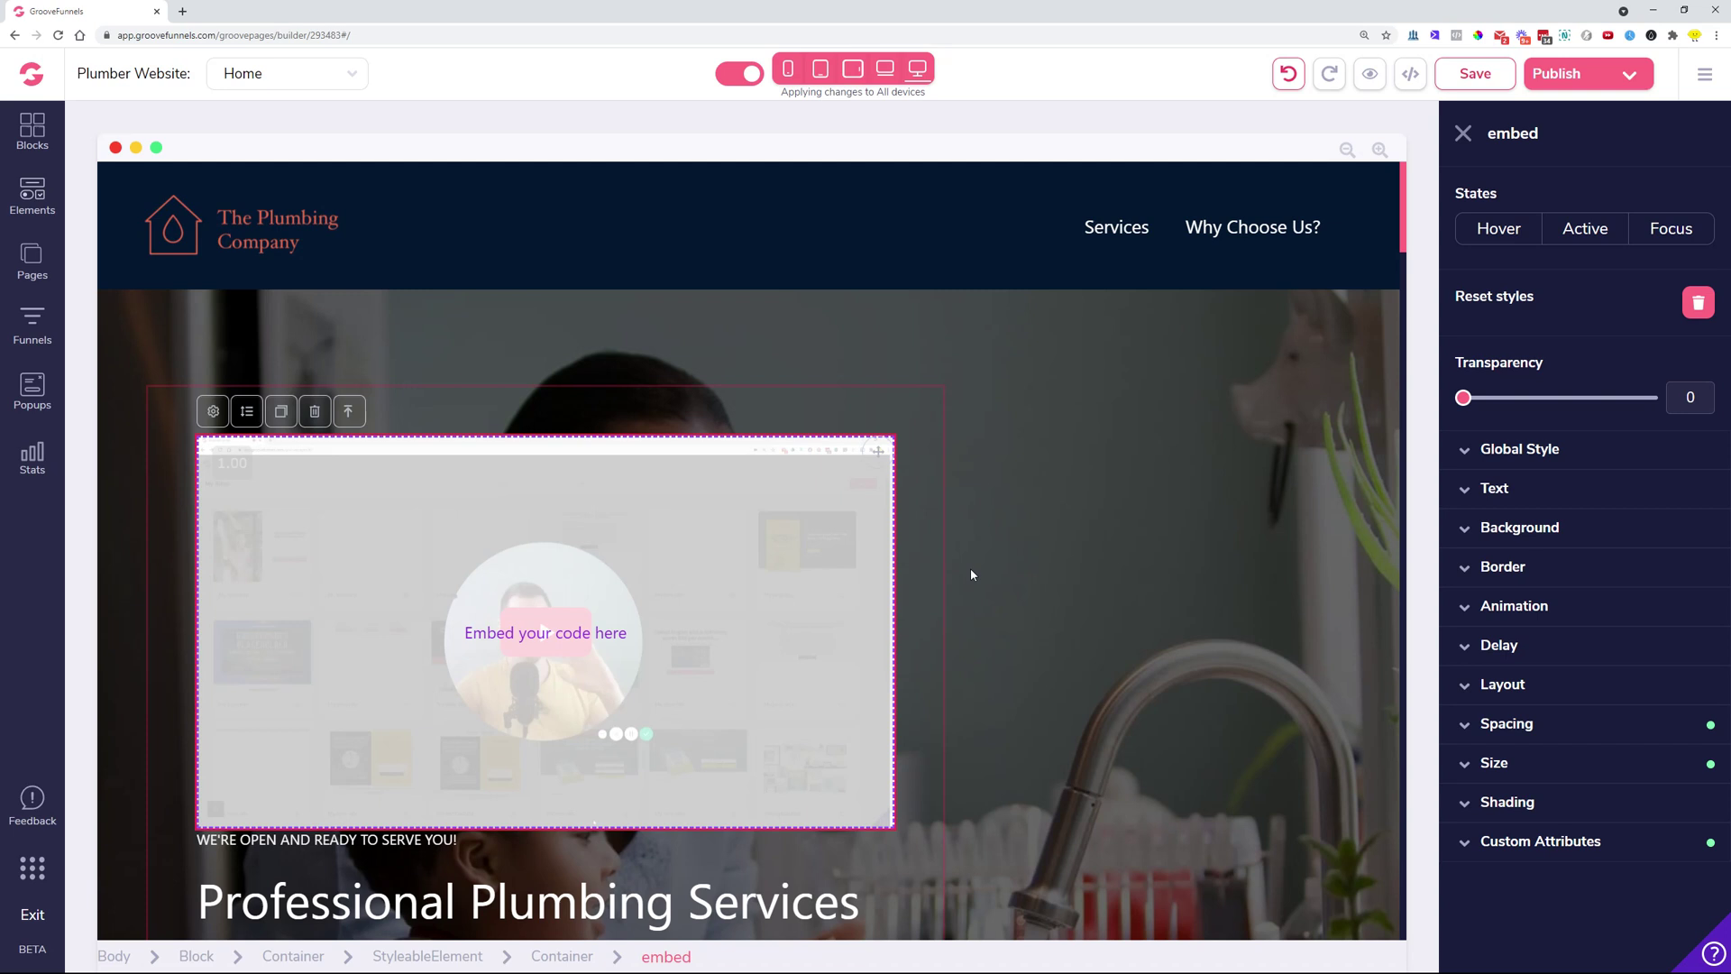
scroll(972, 574, down, 7)
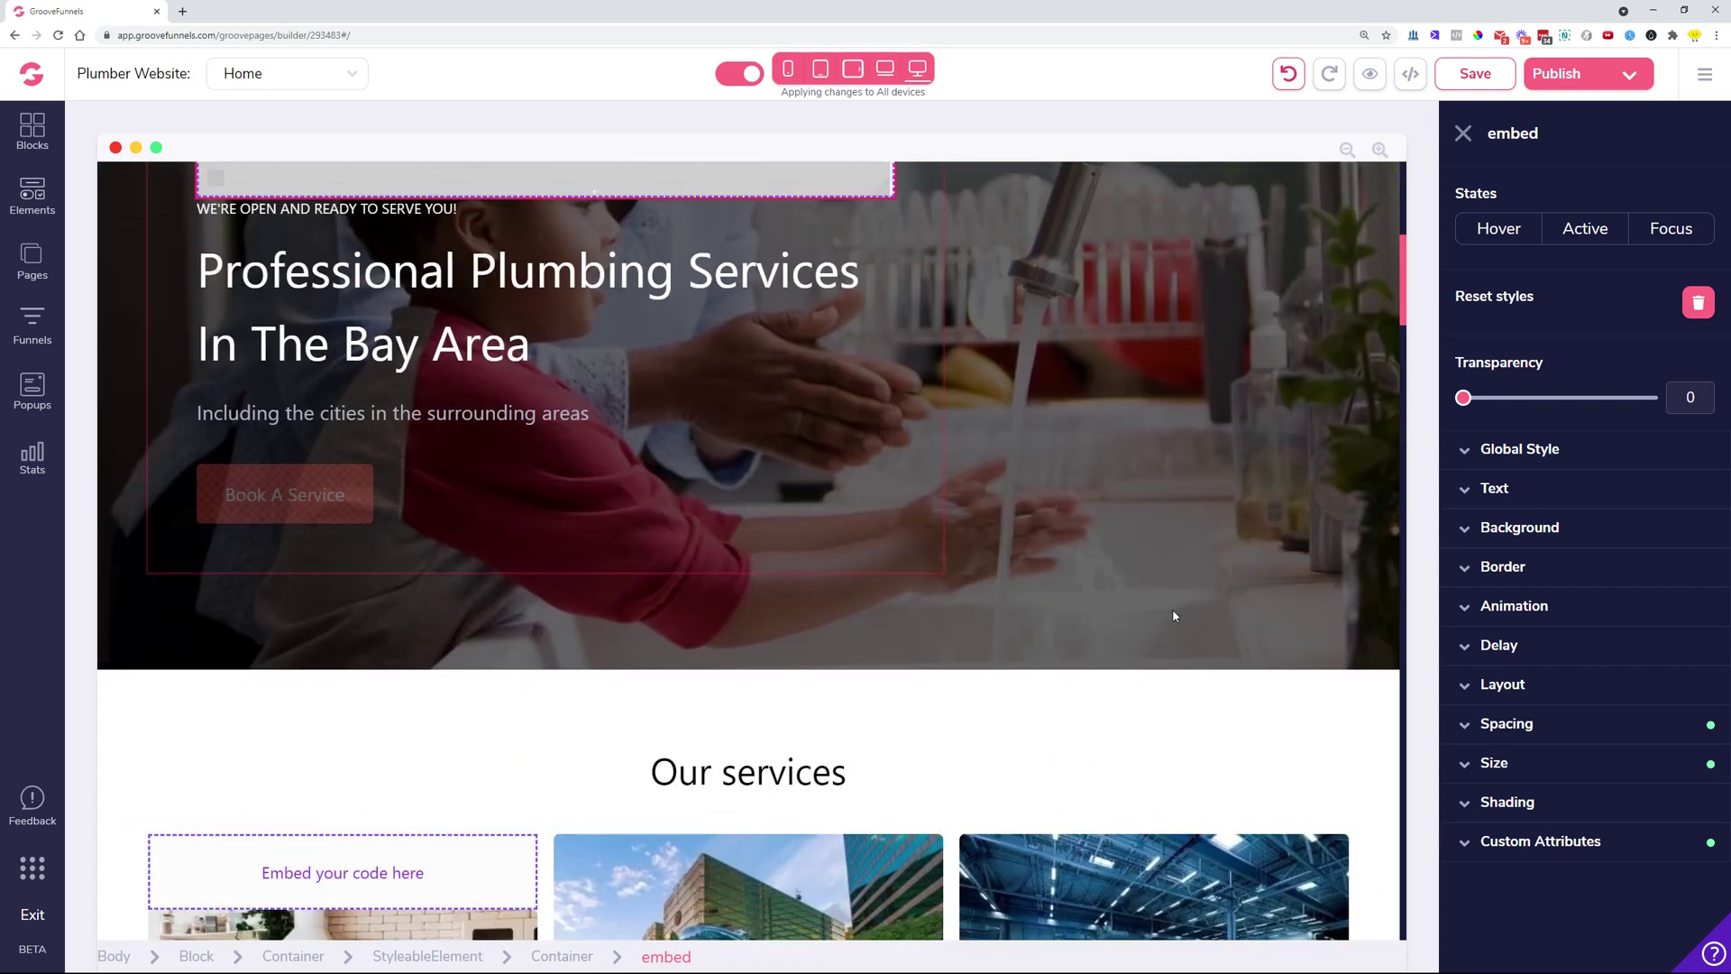
scroll(1172, 615, up, 3)
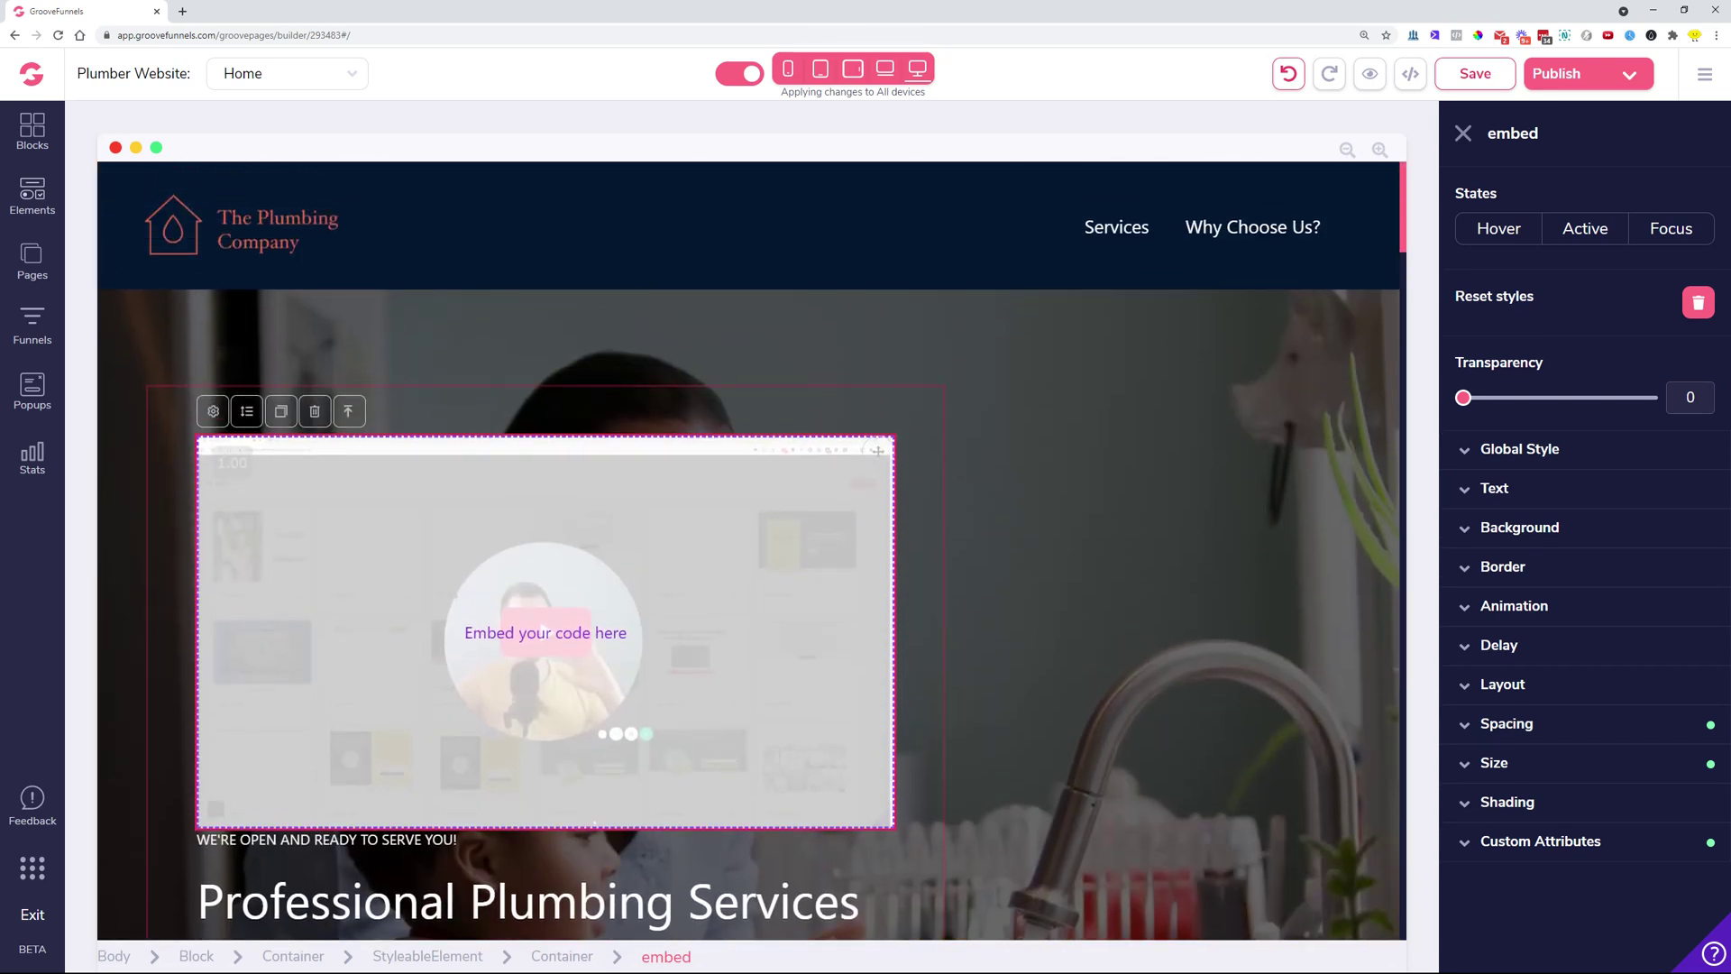